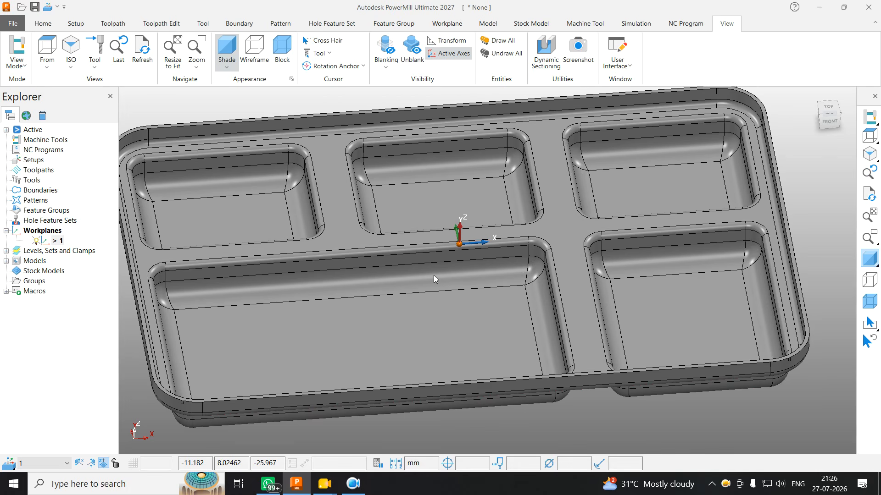
Examine the tray model's pockets, corner fillets, rim and underside from several angles, including the isometric view
scroll(433, 275, down, 4)
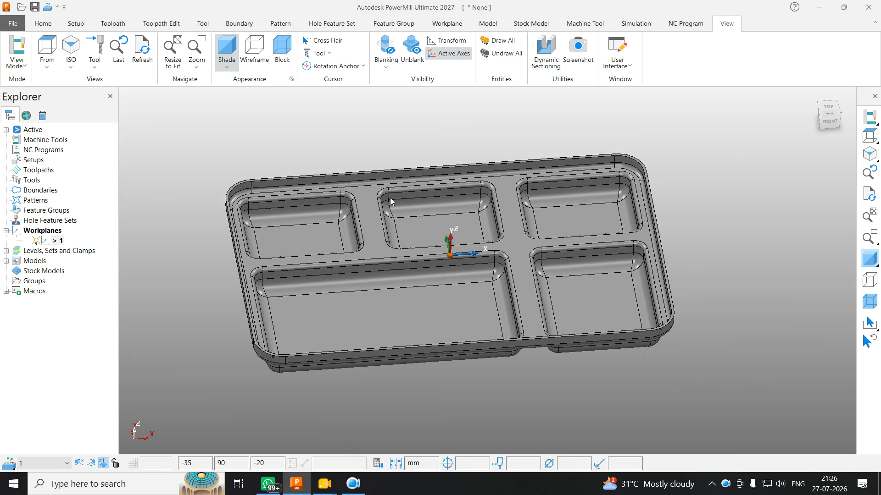
scroll(389, 197, up, 3)
middle_drag(310, 259, 294, 261)
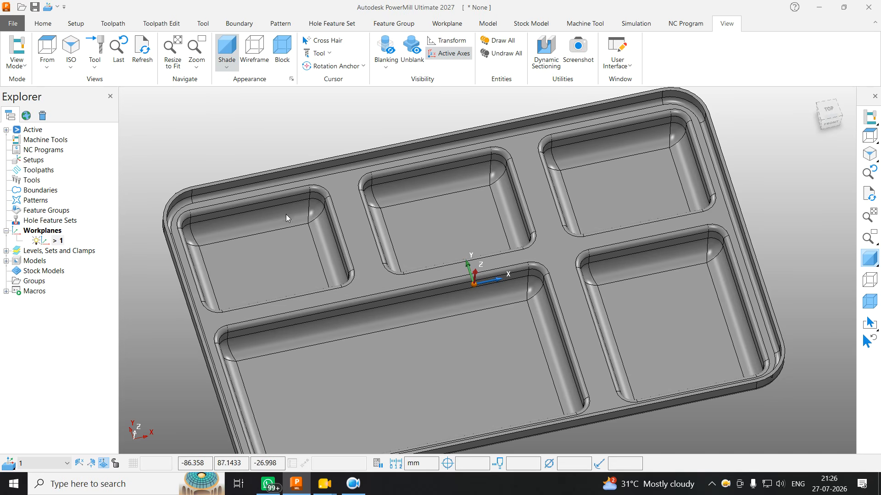
scroll(275, 215, up, 6)
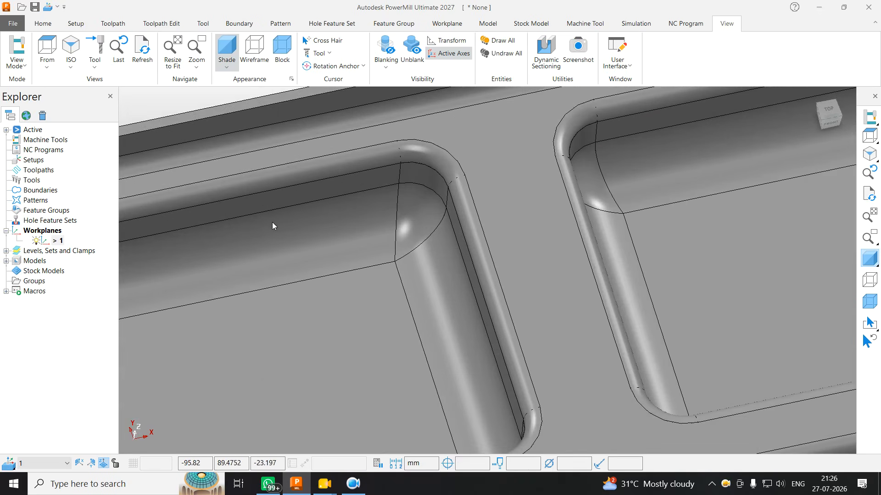
scroll(293, 273, down, 4)
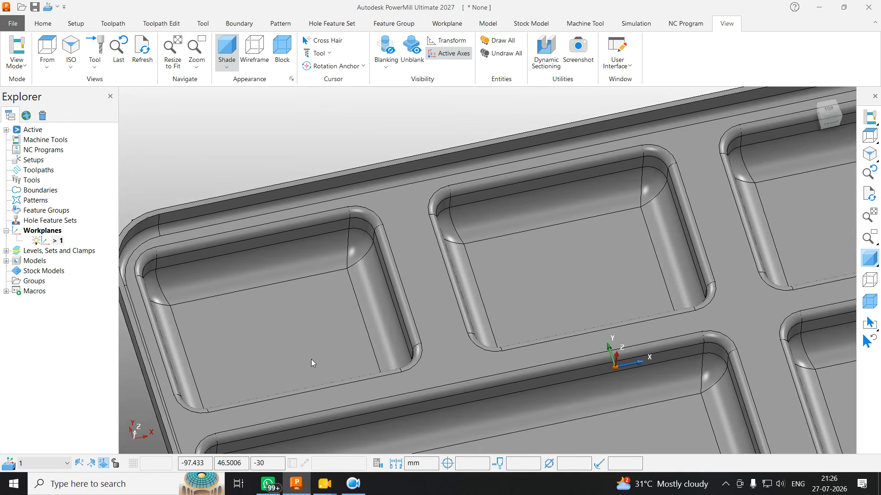
scroll(313, 339, down, 5)
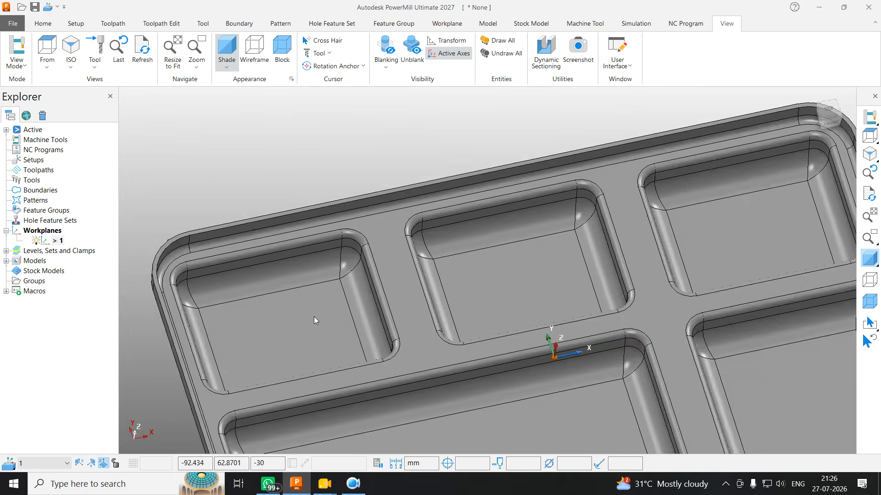
middle_drag(356, 202, 408, 183)
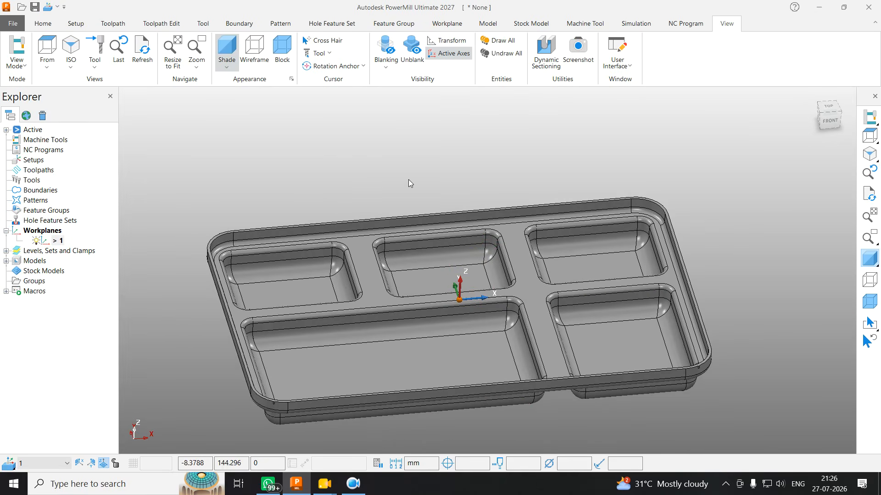
click(869, 154)
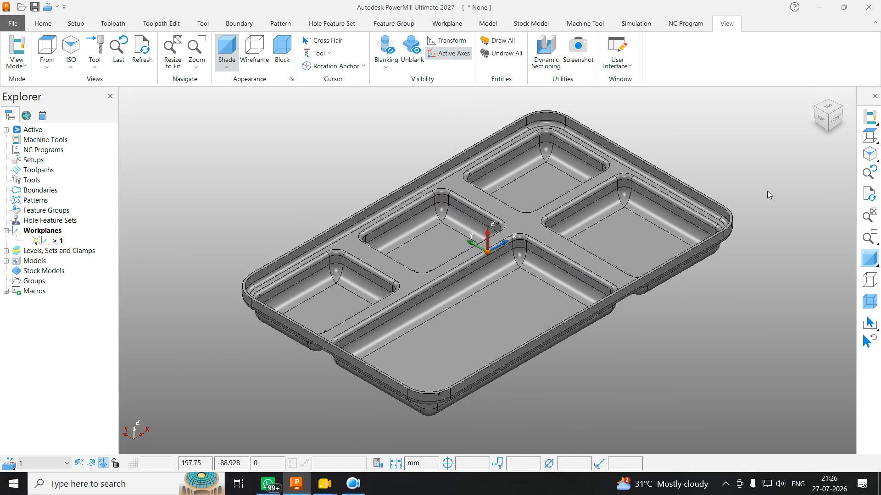
middle_drag(766, 190, 450, 175)
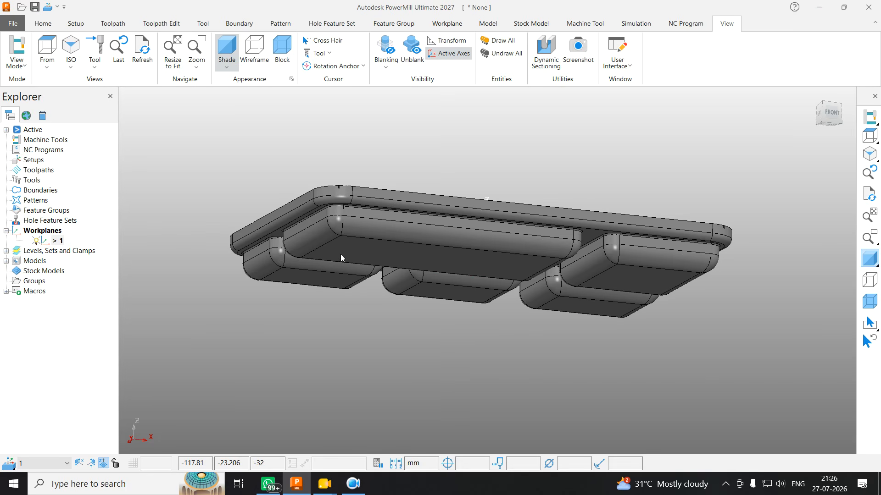
Save the project to the Desktop as "meal plate" in PowerMill Project format
key(ctrl+s)
click(305, 82)
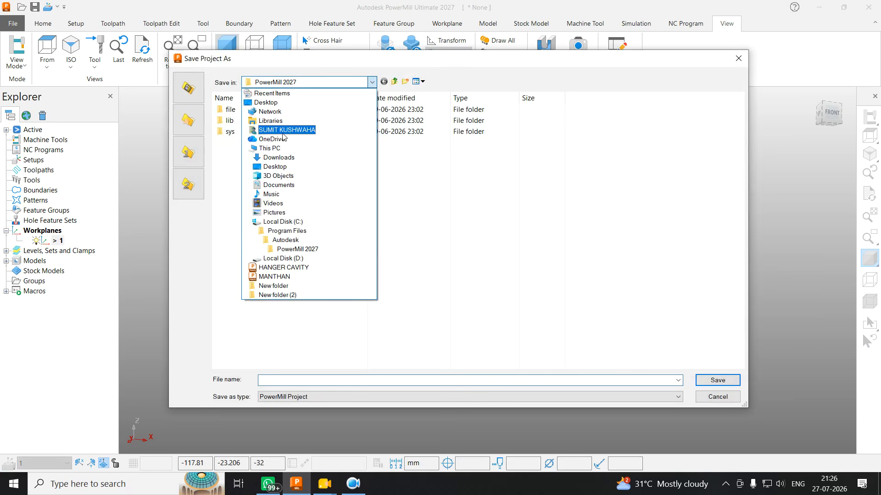
click(271, 103)
click(271, 381)
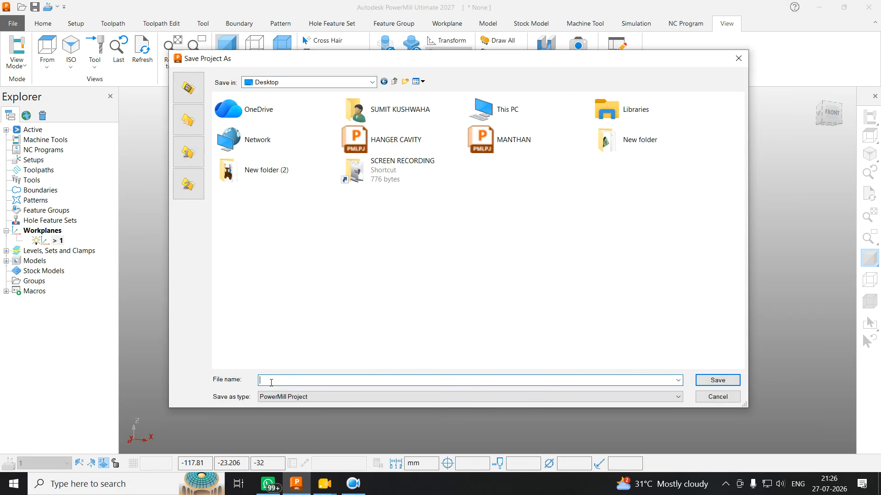
text(meal)
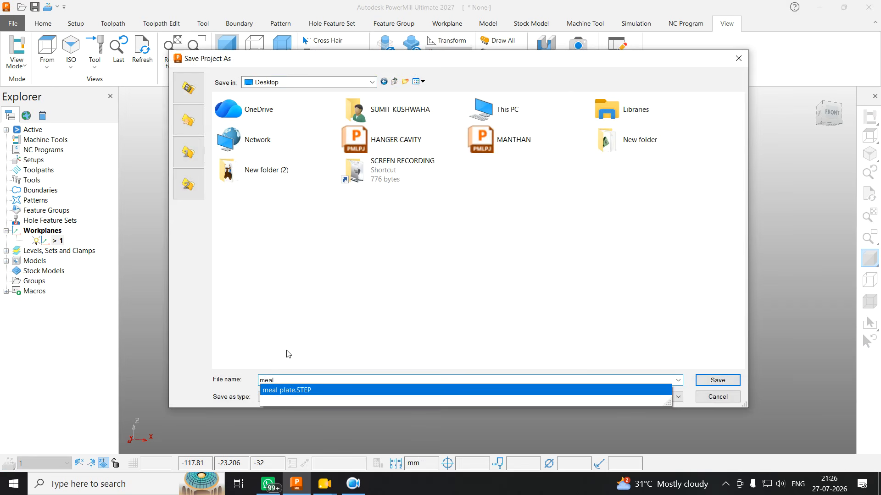
click(289, 390)
click(337, 382)
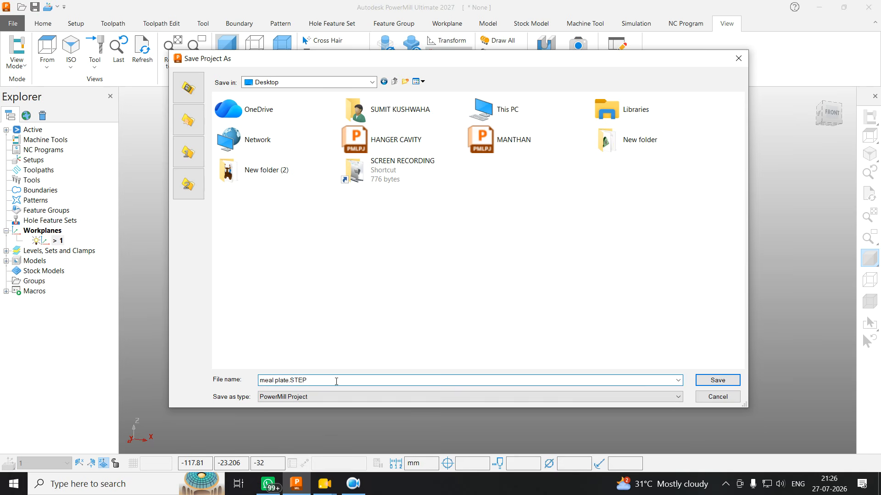
key(BackSpace)
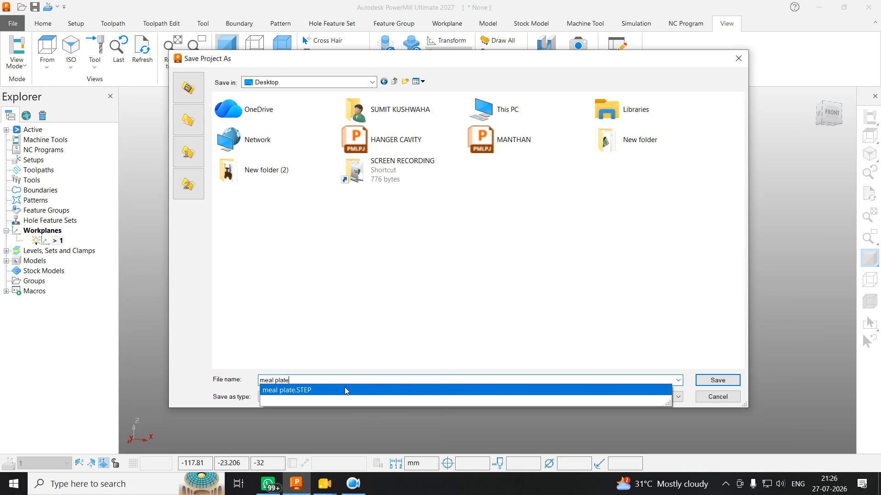
click(715, 378)
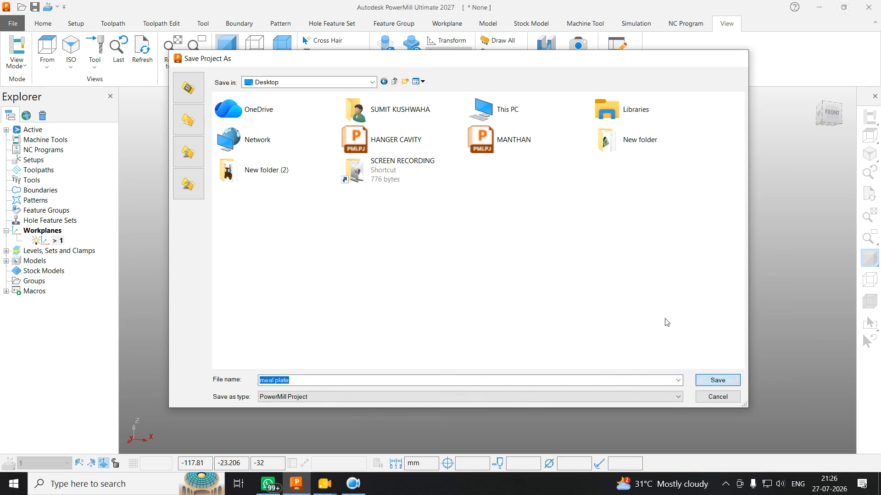
Show the desktop, move the meal plate project icon into open space, and return to the PowerMill project
click(819, 7)
drag(150, 319, 281, 320)
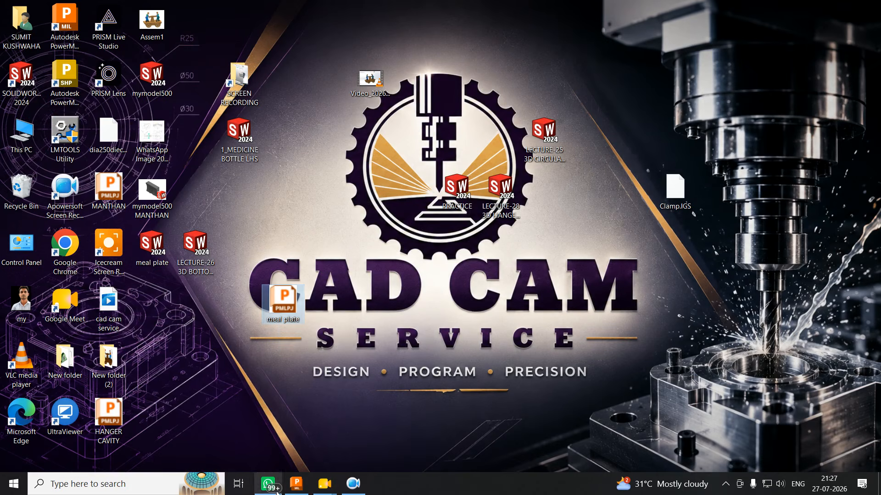
double_click(284, 300)
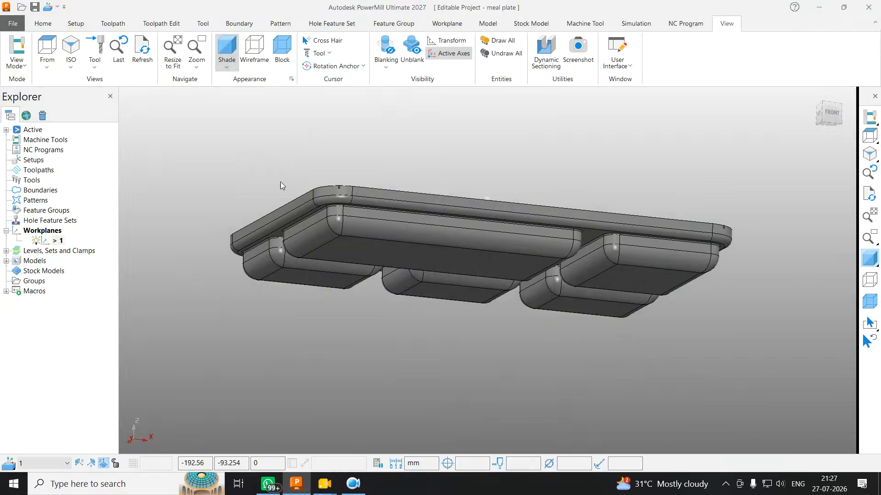
Examine the tray's compartments, corners and fillets up close and in the top view
middle_drag(594, 220, 395, 267)
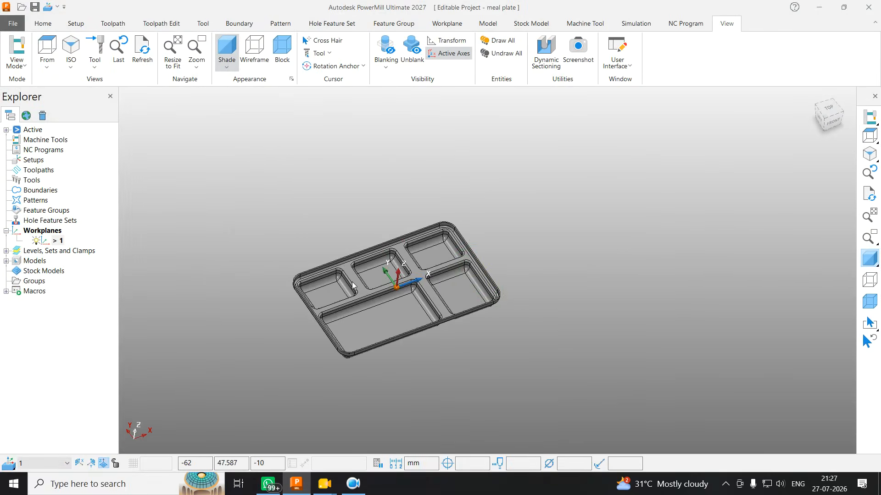
scroll(430, 296, up, 3)
middle_drag(429, 296, 408, 212)
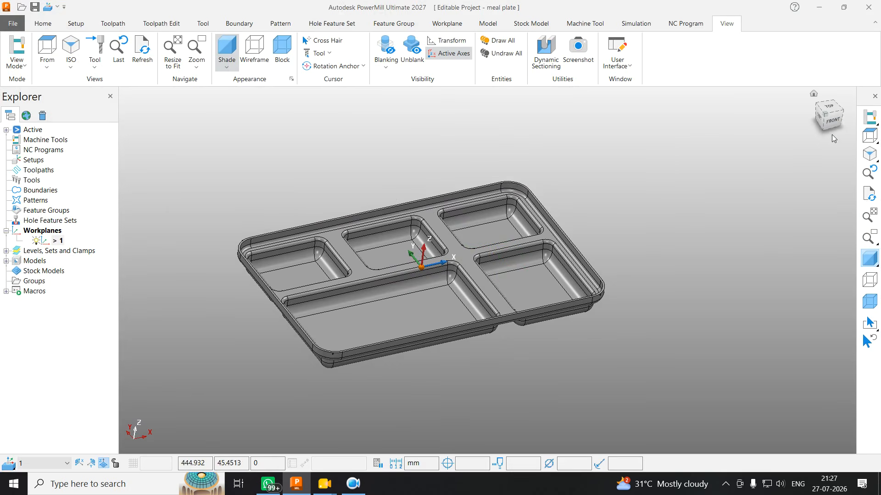
click(862, 136)
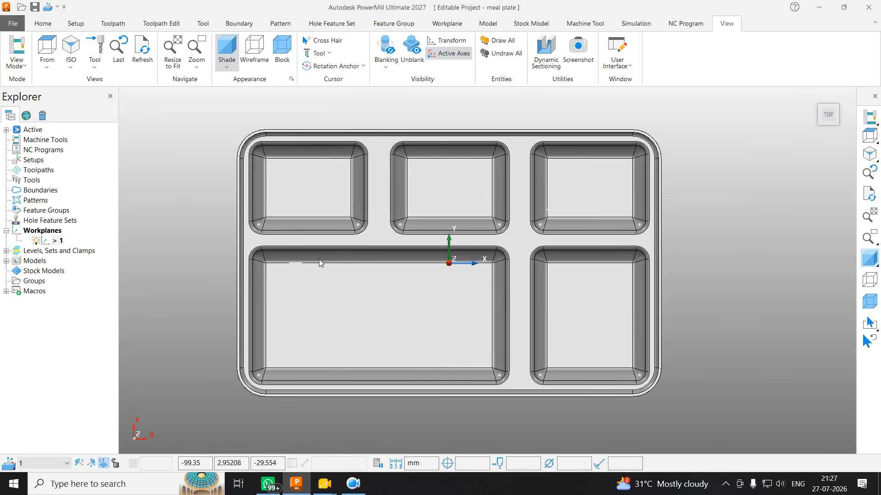
scroll(268, 148, up, 4)
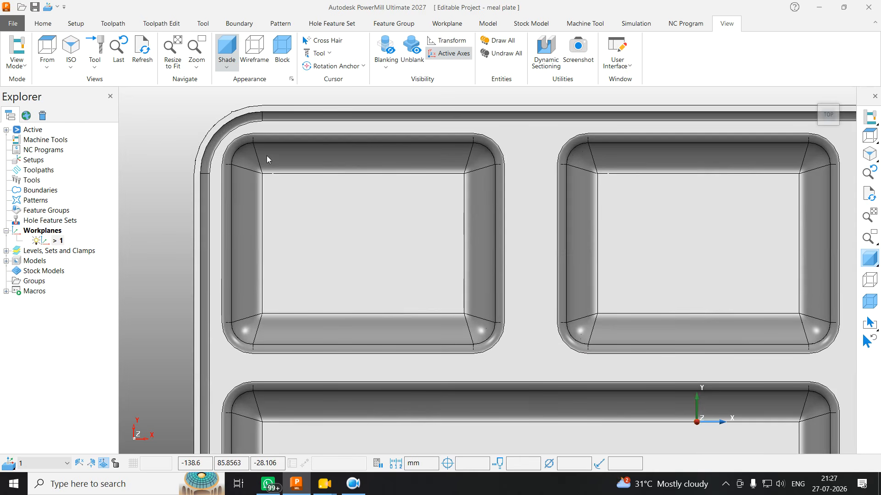
scroll(267, 156, down, 5)
middle_drag(391, 247, 407, 160)
scroll(261, 169, up, 5)
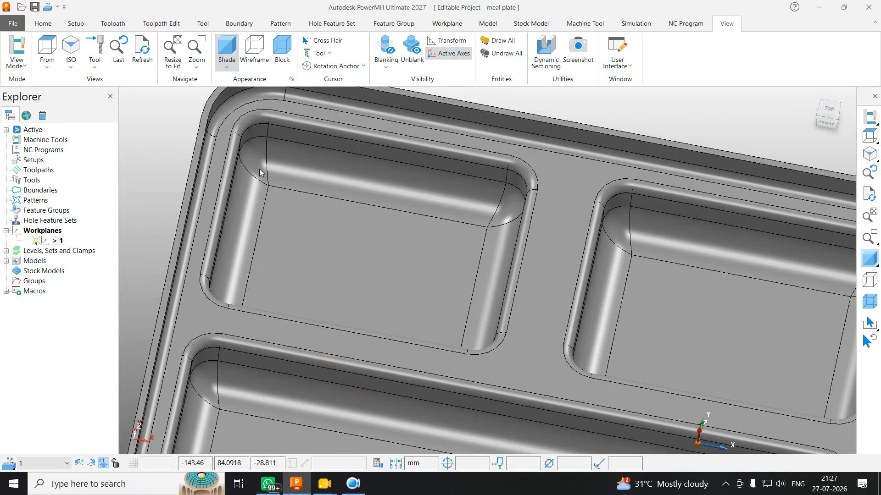
scroll(260, 173, down, 6)
middle_drag(285, 238, 371, 269)
scroll(331, 267, up, 3)
middle_drag(497, 263, 487, 230)
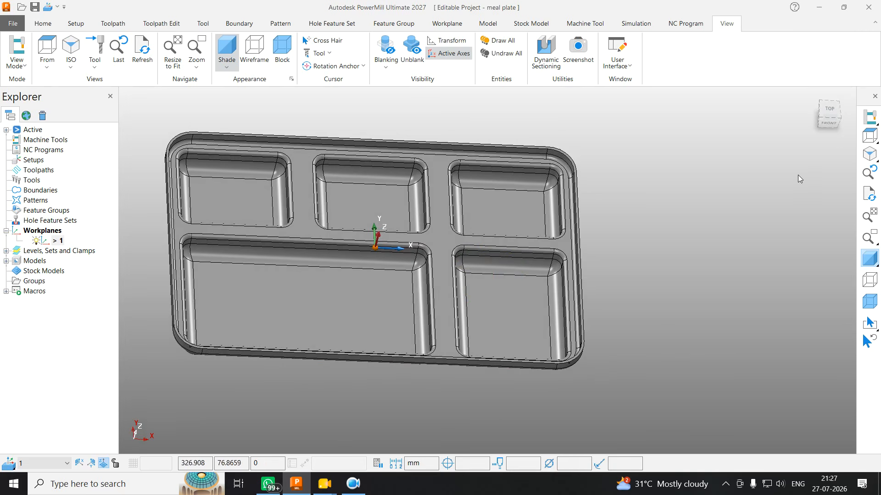
click(866, 139)
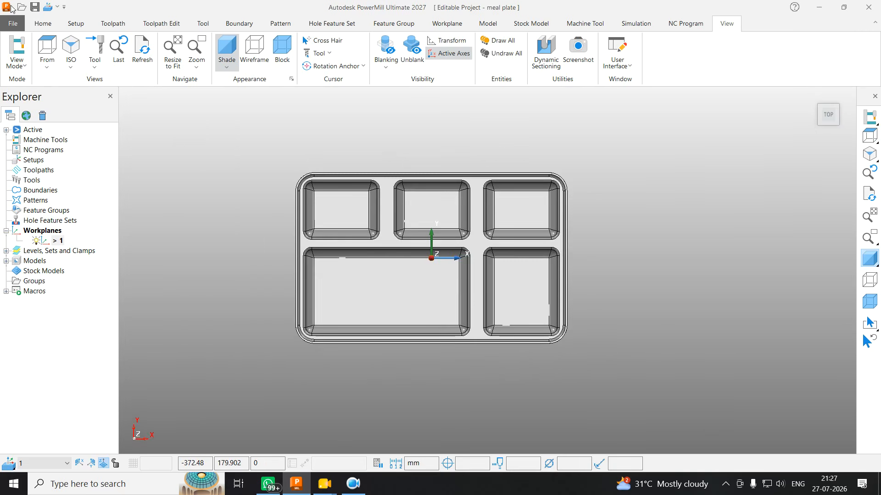
Calculate a box block from the model in the active workplane to check the tray's overall dimensions, and close the Block dialog
click(45, 29)
click(111, 50)
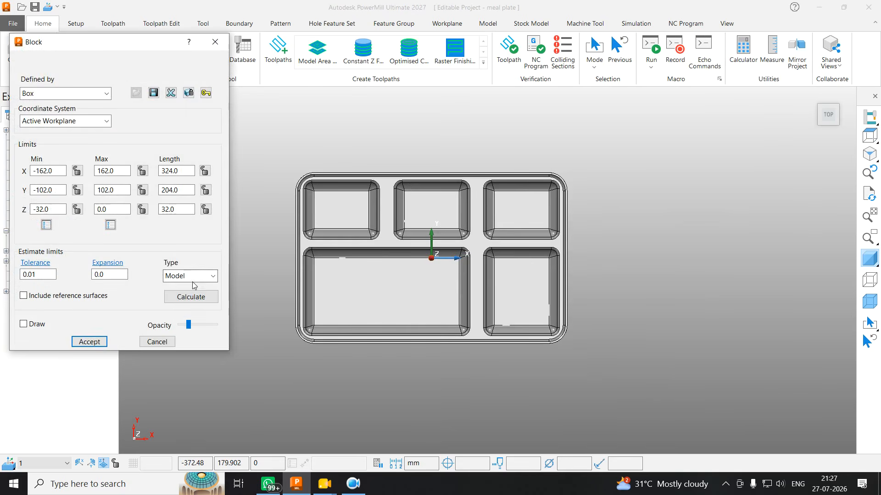
click(189, 298)
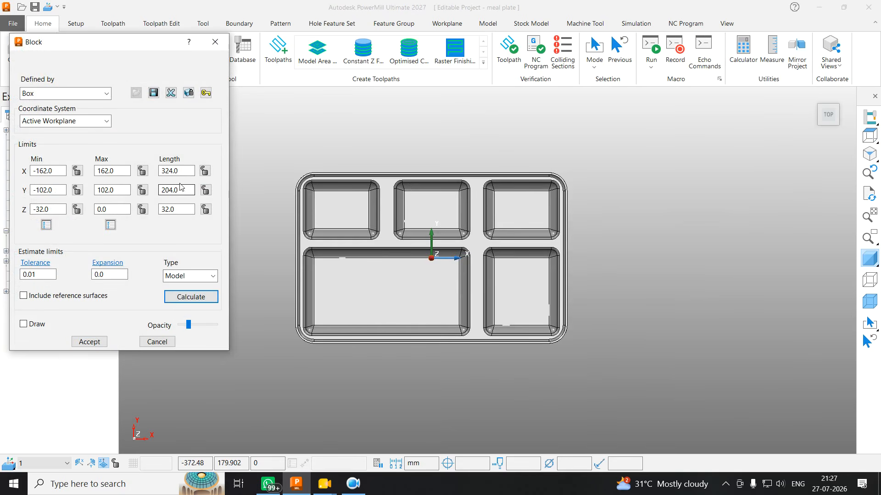
double_click(180, 210)
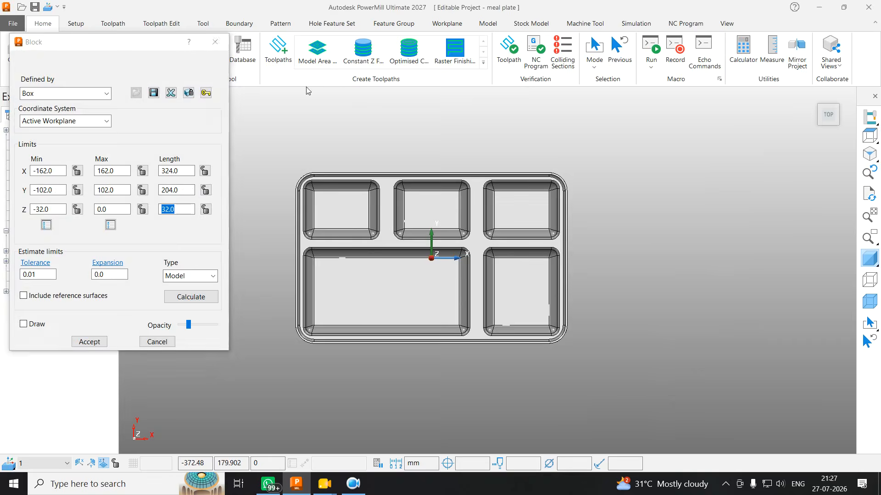
click(219, 42)
Measure the radius of the corner arc in the tray's upper-right pocket
middle_drag(500, 244, 500, 250)
scroll(500, 249, up, 3)
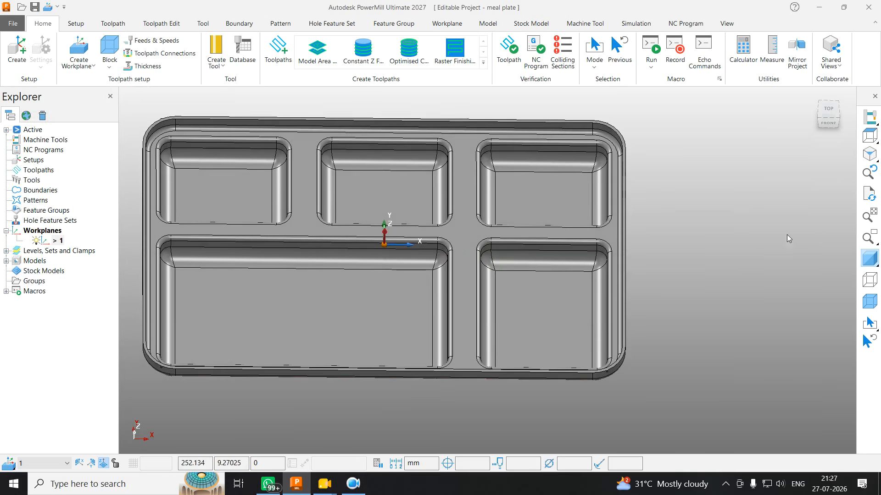
scroll(511, 151, up, 2)
scroll(489, 156, down, 5)
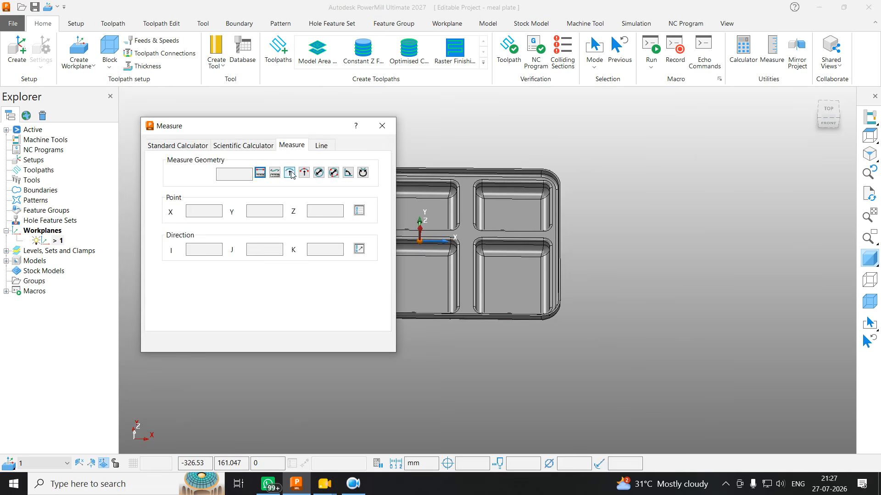
click(260, 173)
scroll(461, 191, up, 10)
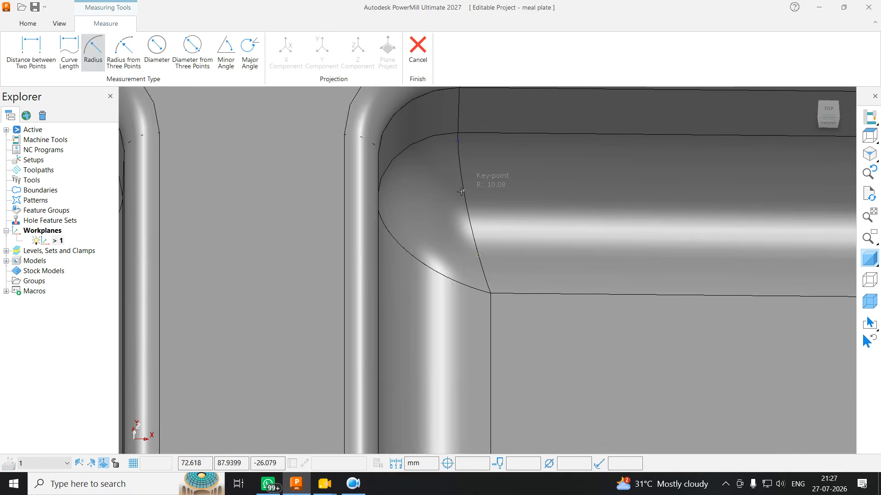
scroll(461, 191, down, 6)
scroll(584, 218, up, 5)
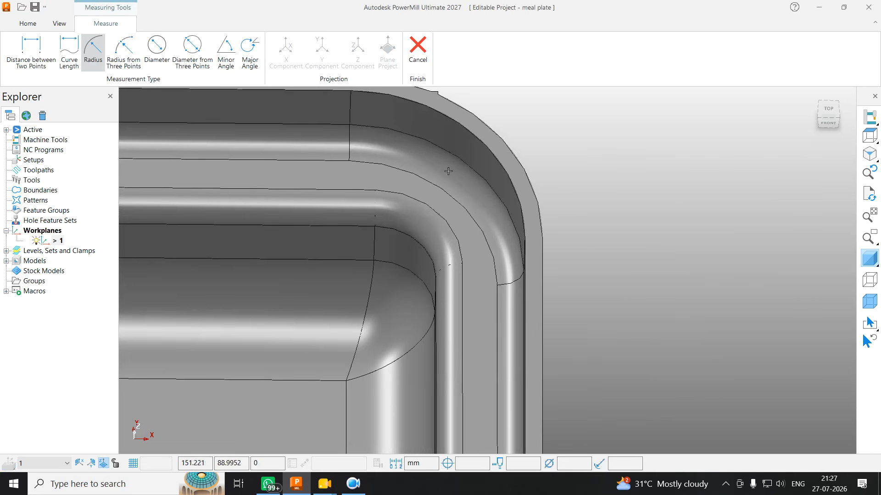
scroll(460, 157, up, 3)
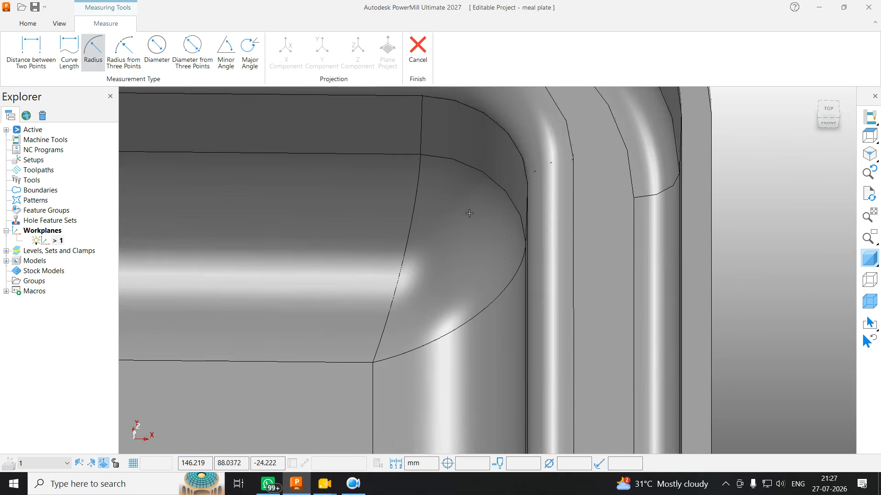
click(484, 172)
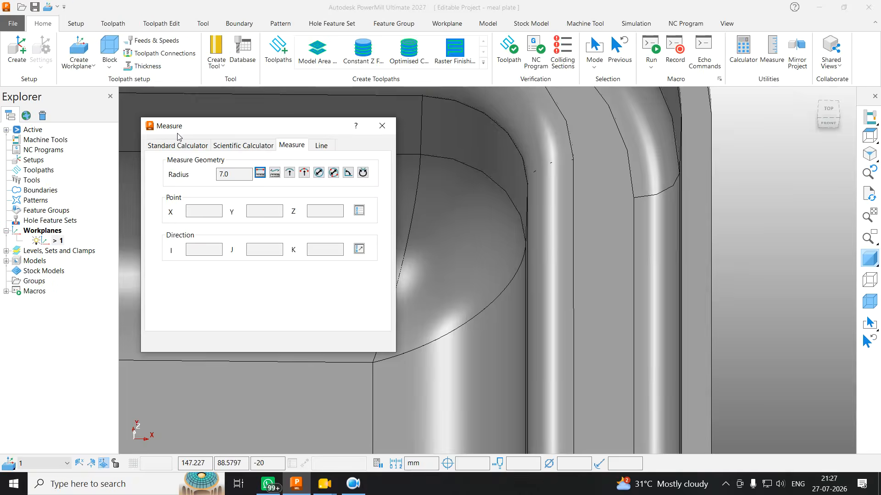
click(383, 131)
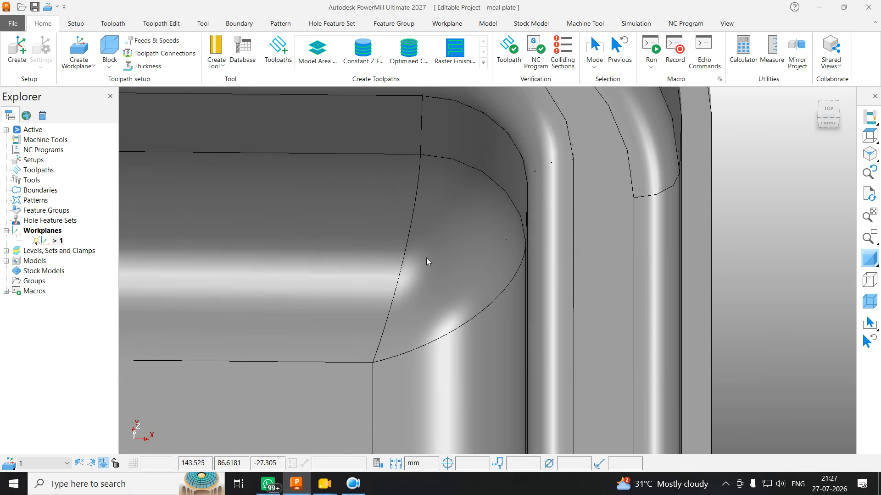
Measure the Y-component distance between two points at the tray's upper-right pocket, and close the Measure dialog
scroll(479, 179, down, 5)
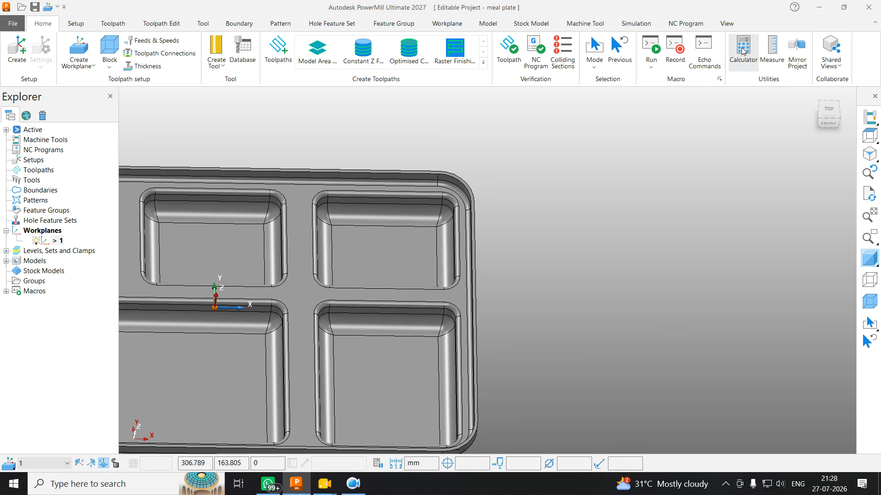
click(771, 51)
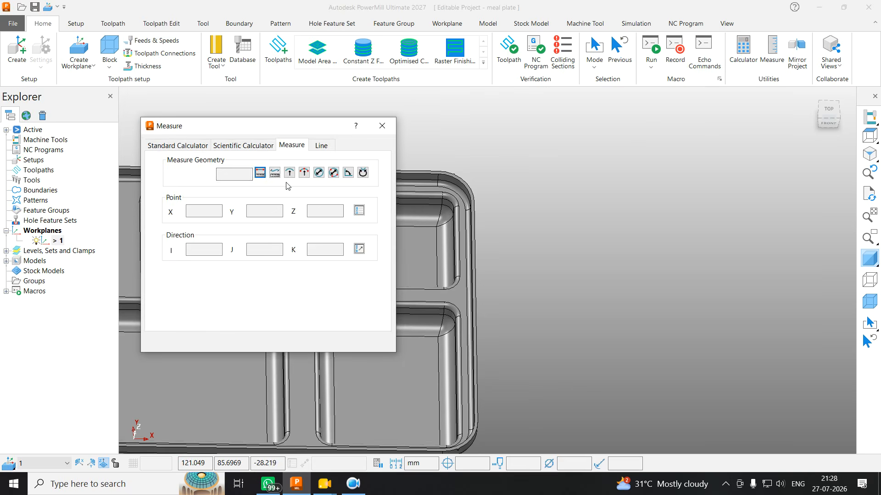
click(260, 173)
scroll(403, 220, up, 6)
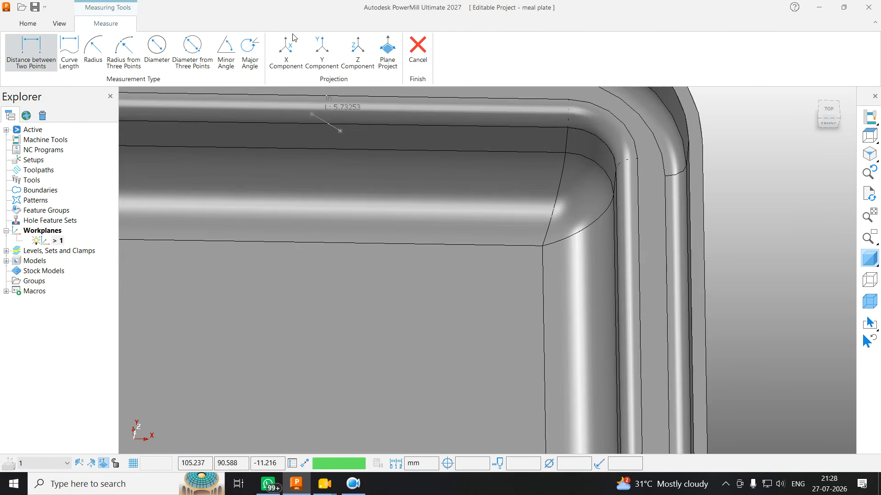
click(337, 69)
scroll(360, 92, down, 5)
scroll(360, 93, down, 3)
middle_drag(357, 106, 360, 312)
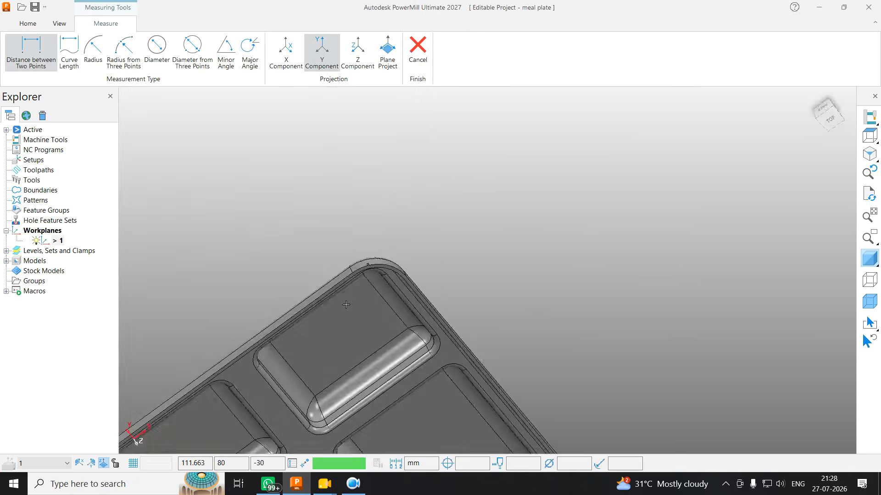
scroll(387, 379, up, 5)
click(383, 379)
drag(218, 174, 258, 173)
click(382, 126)
Examine the whole tray and its five compartments from an angle and from above
scroll(498, 359, down, 2)
scroll(498, 360, down, 2)
middle_drag(498, 360, 524, 265)
scroll(411, 173, down, 3)
scroll(465, 218, up, 2)
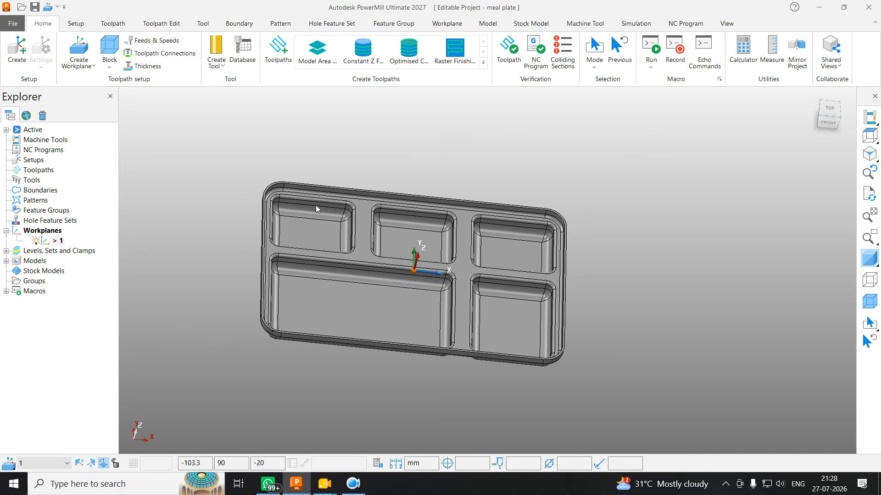
scroll(455, 250, up, 2)
scroll(465, 237, down, 4)
middle_drag(475, 241, 487, 269)
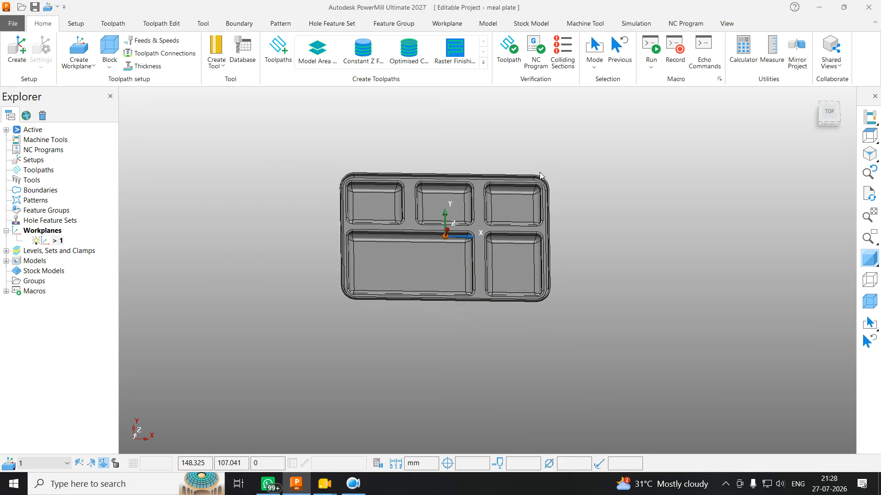
Create a user-defined boundary from the tray's top rim surface, check its curve with shading off, and accept it
scroll(538, 168, up, 8)
scroll(537, 206, up, 5)
click(551, 183)
scroll(589, 187, down, 8)
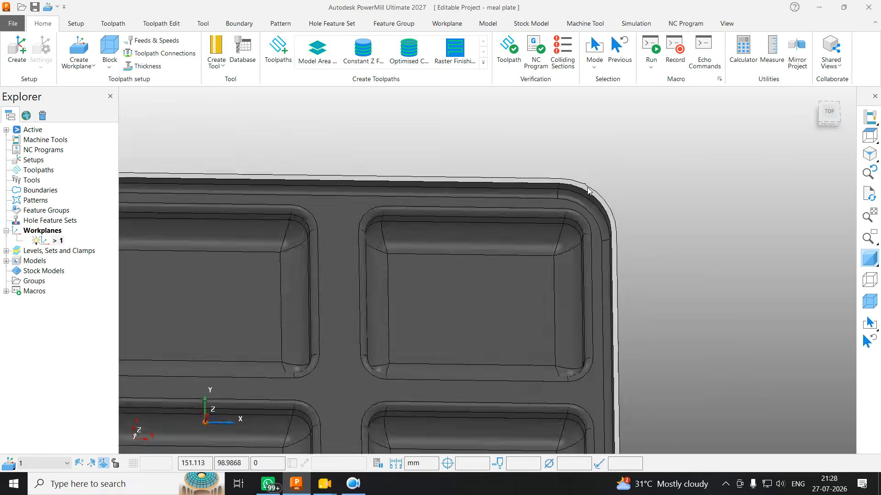
scroll(594, 181, up, 6)
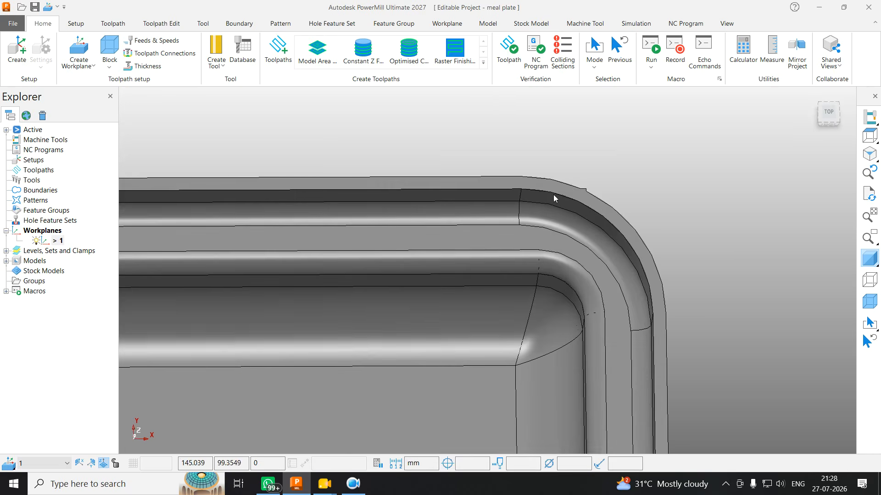
scroll(655, 191, down, 3)
right_click(38, 193)
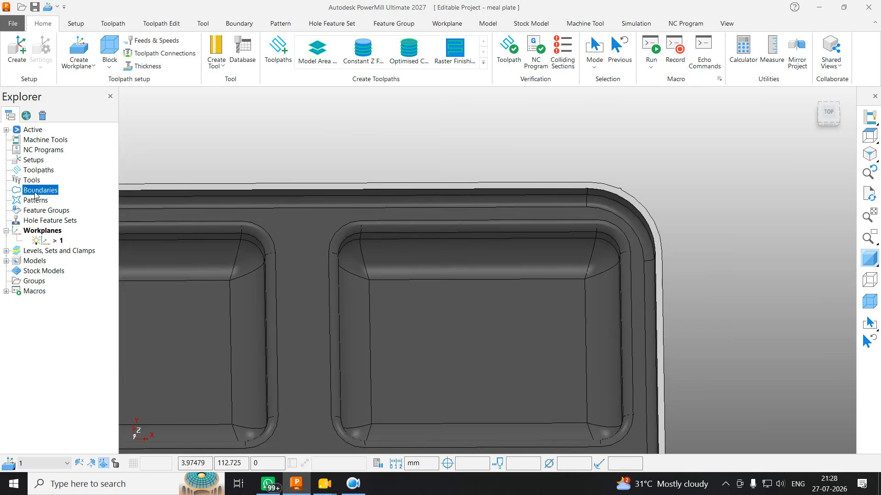
mouse_move(92, 247)
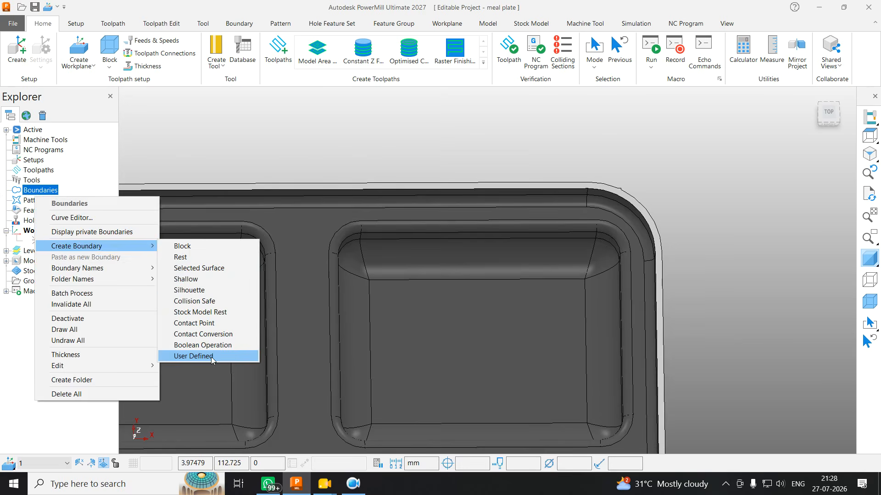
click(195, 356)
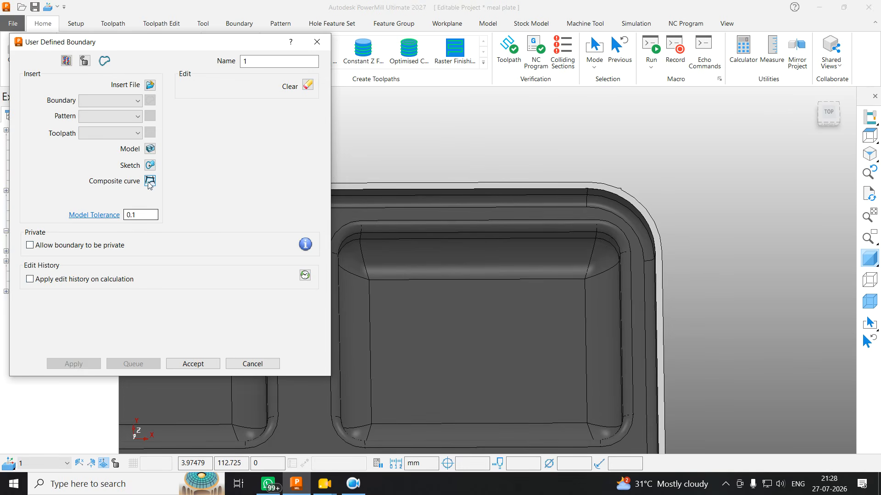
click(150, 149)
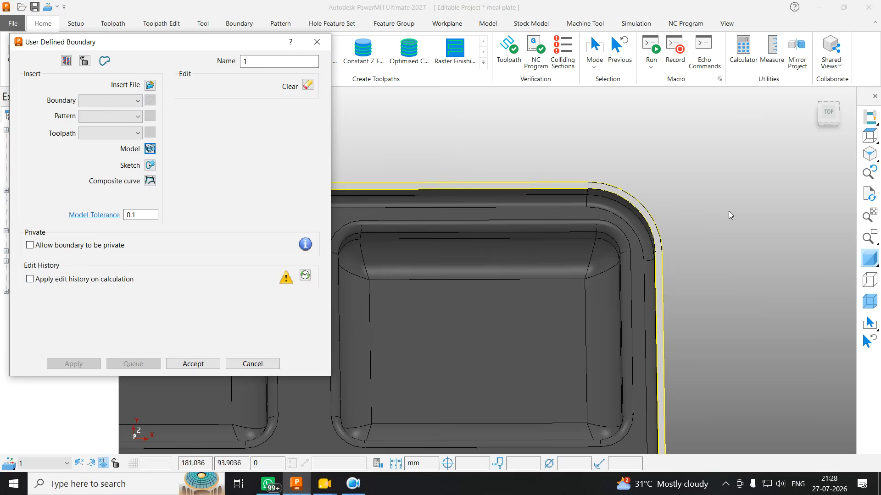
click(868, 258)
scroll(570, 188, up, 3)
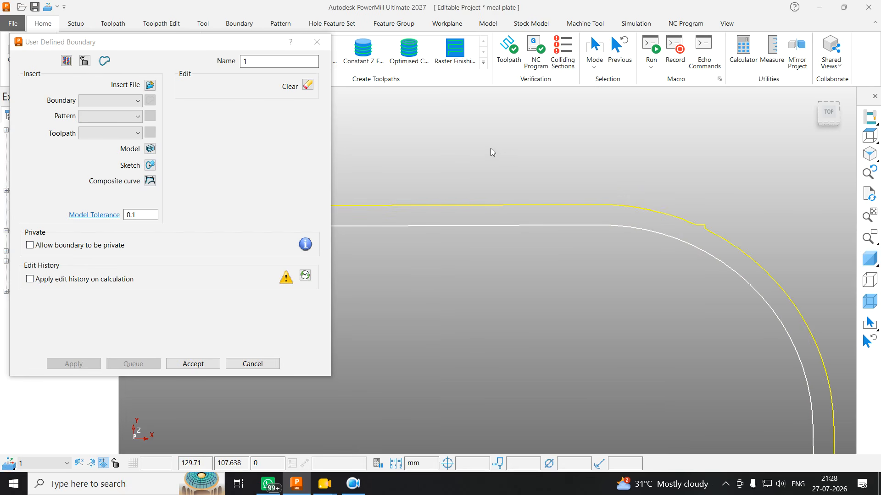
click(192, 364)
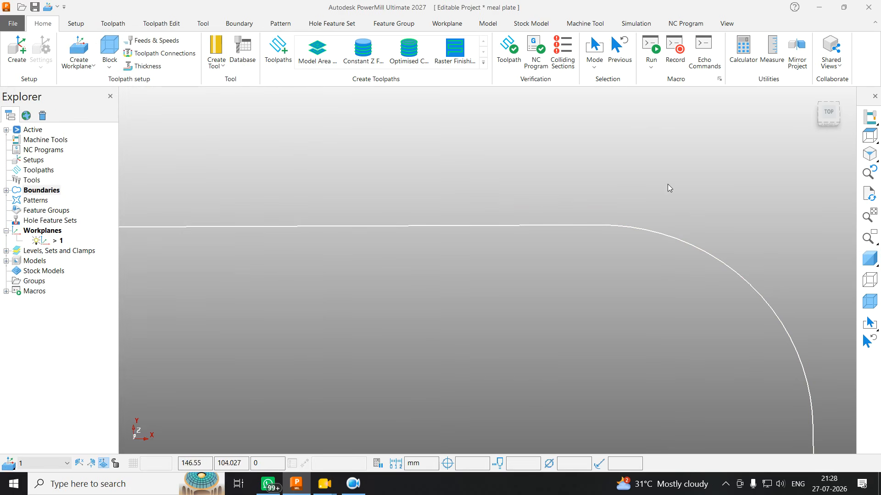
Restore the shaded display of the tray and show the transparent block around it
scroll(580, 186, down, 5)
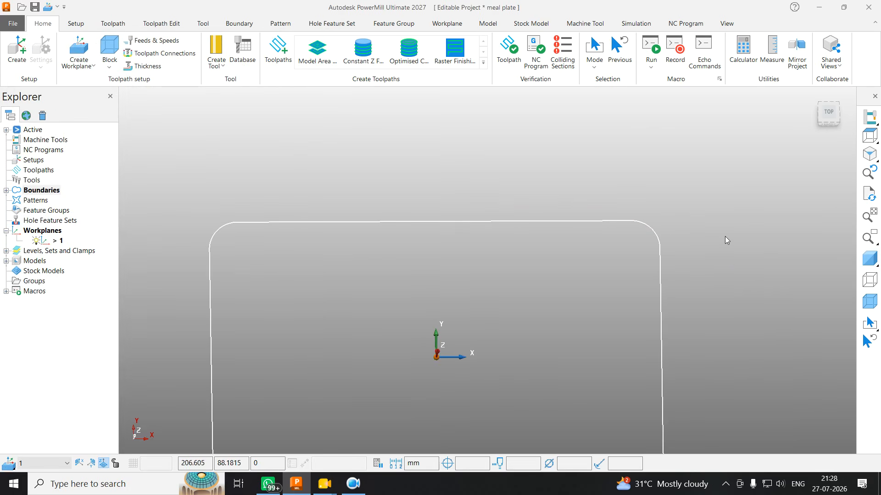
click(868, 258)
scroll(578, 229, down, 5)
mouse_move(578, 230)
middle_down()
mouse_move(568, 218)
mouse_move(414, 197)
middle_up()
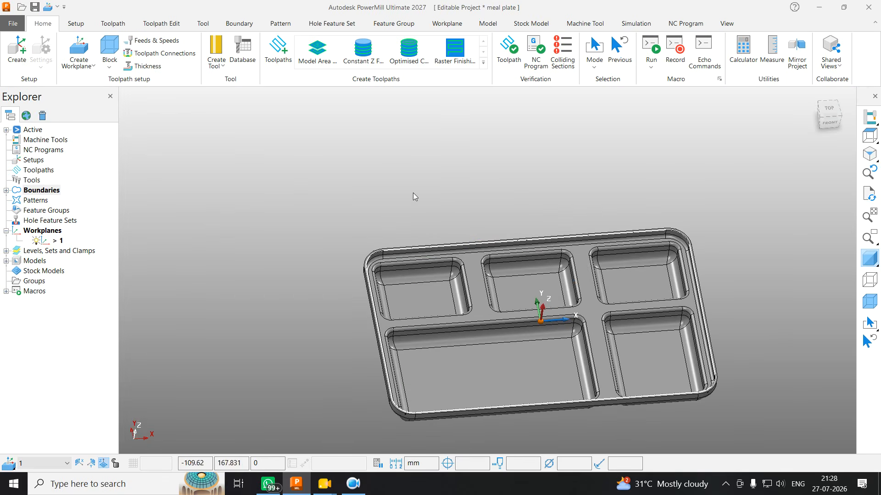
click(869, 302)
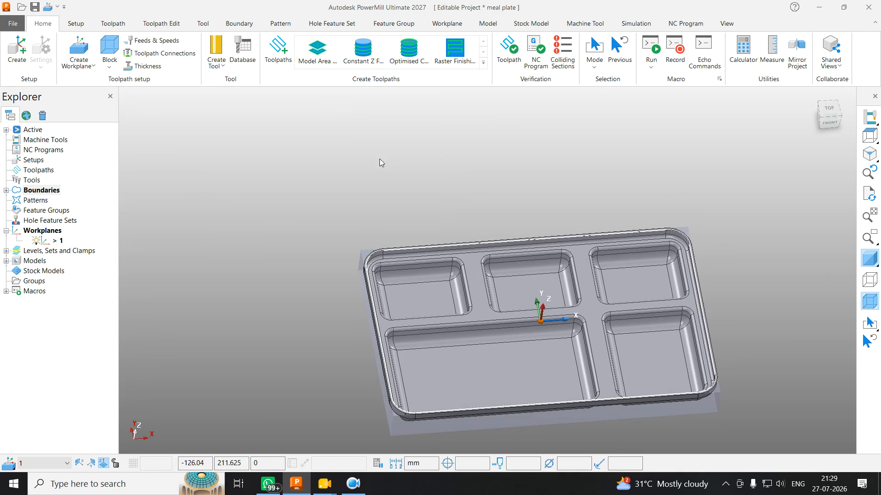
Start a new Constant Z Finishing toolpath and examine the tray's pockets and walls
click(360, 58)
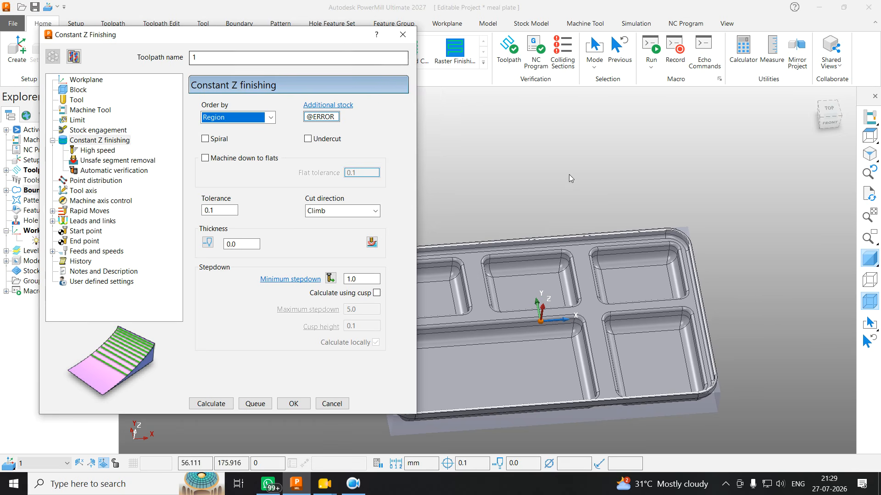
scroll(643, 202, down, 3)
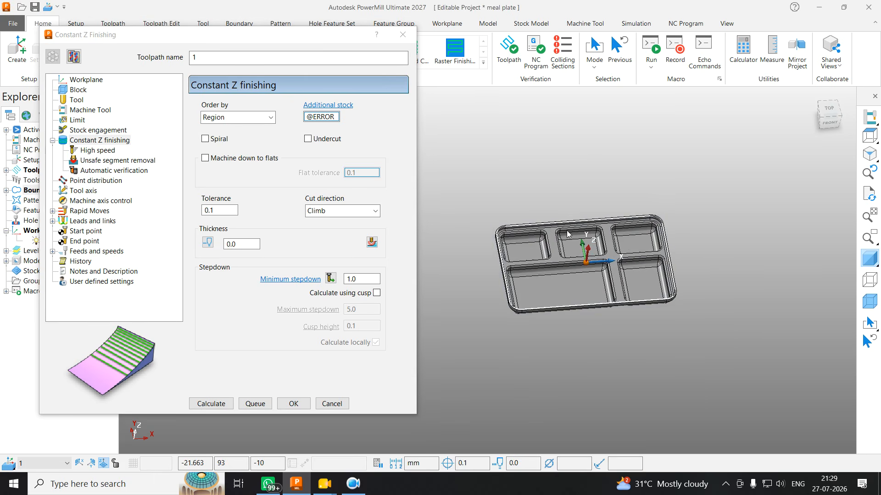
scroll(566, 230, up, 3)
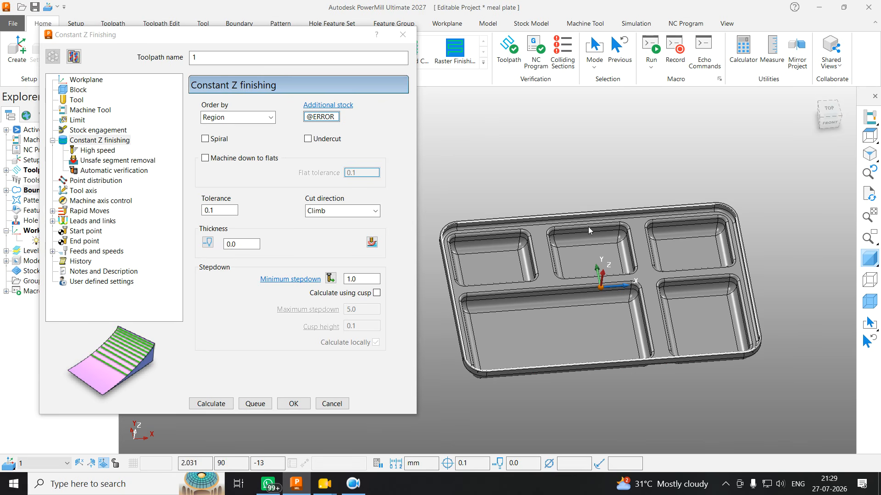
middle_drag(632, 238, 630, 232)
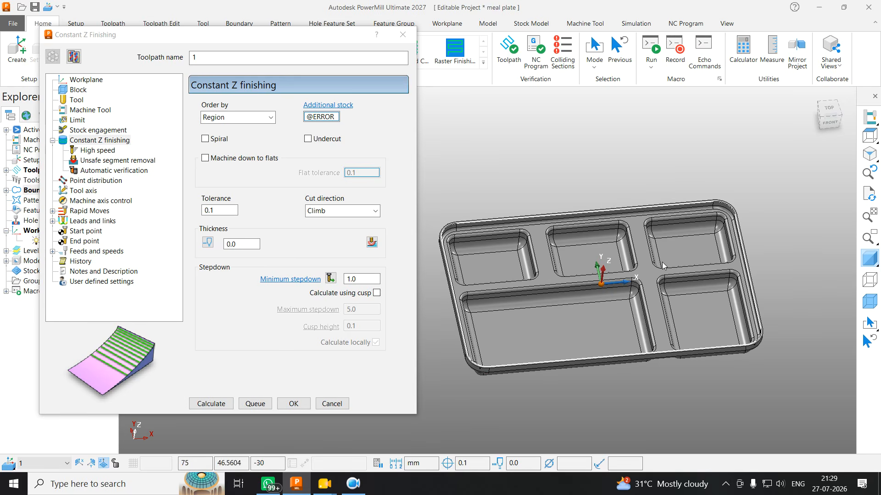
scroll(676, 247, up, 3)
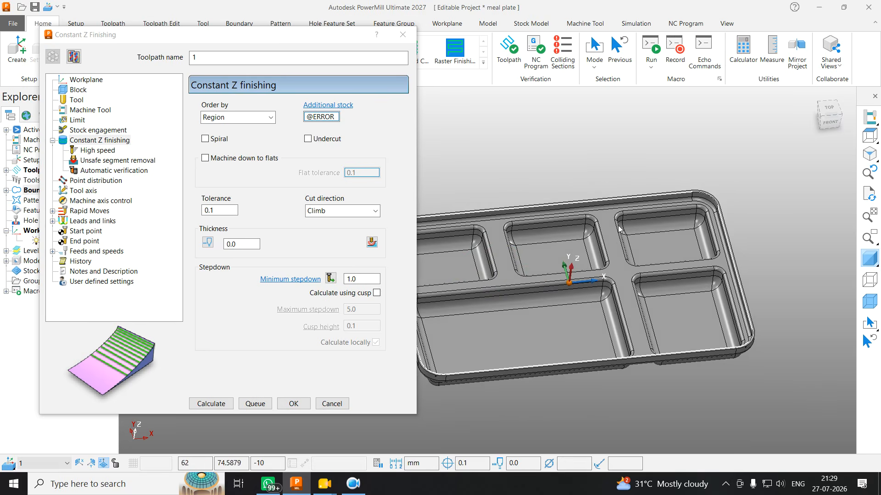
scroll(684, 192, up, 3)
scroll(639, 229, down, 5)
middle_drag(640, 234, 641, 277)
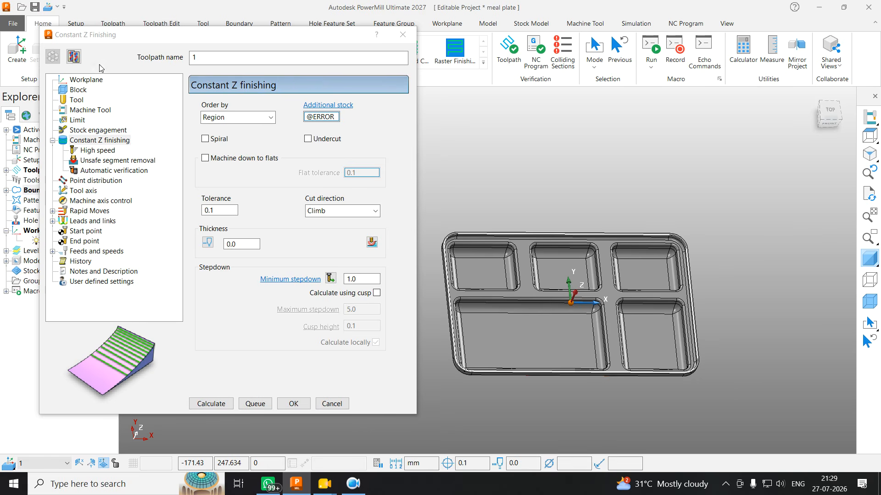
Create a tip radiused tool for the toolpath and name it 20R2.0
click(77, 100)
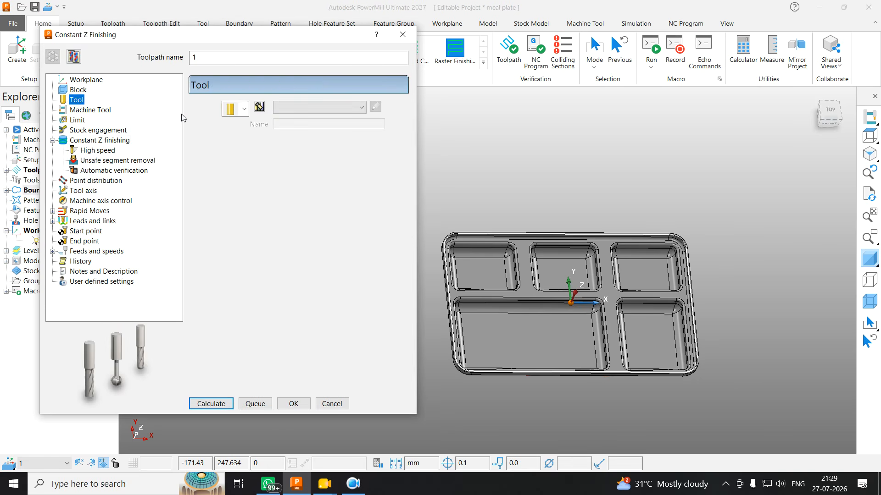
click(244, 109)
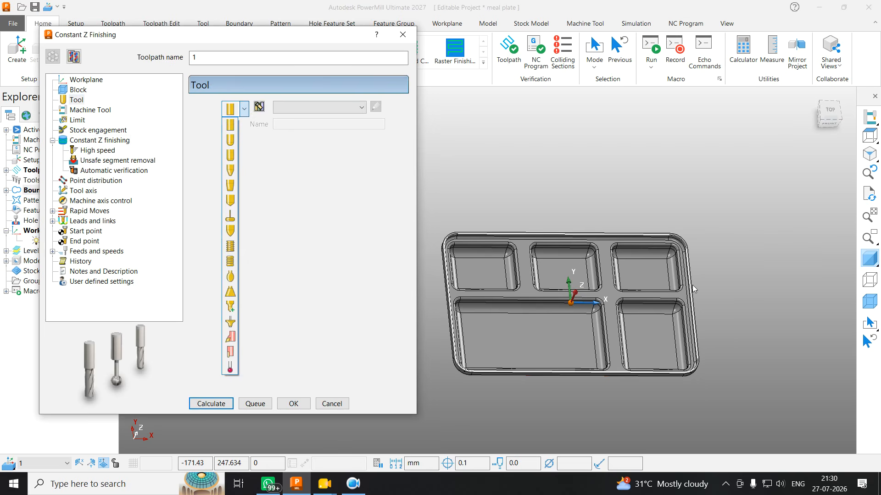
click(229, 156)
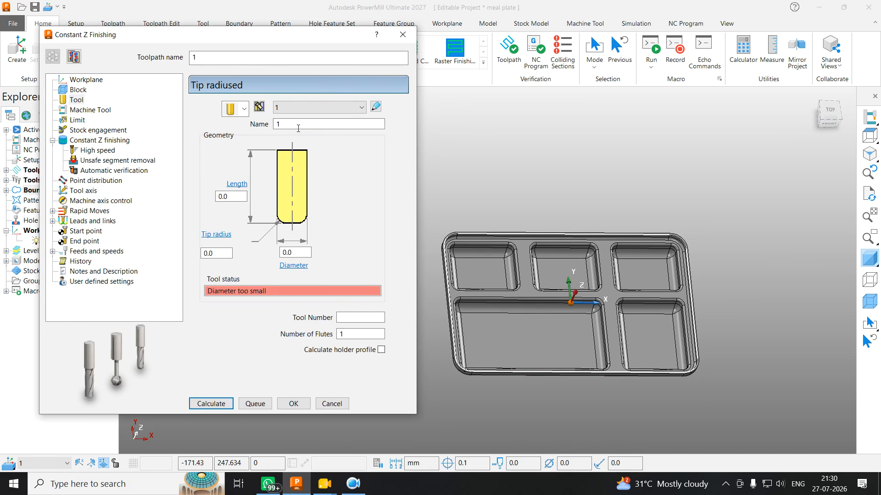
text(20R2.0)
double_click(300, 125)
Give the tool a length of 150, tip radius of 2, diameter of 20, tool number 20 and 4 flutes
click(232, 196)
text(150)
key(Tab)
text(2)
key(Tab)
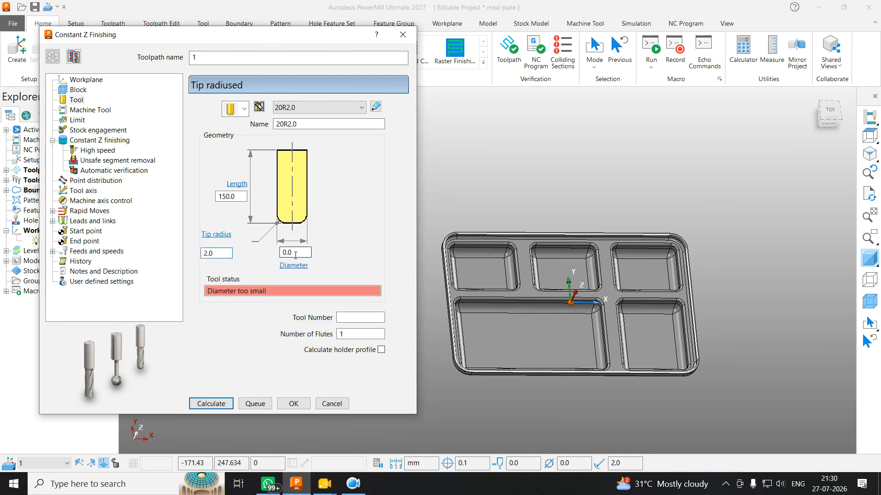
text(20)
key(Tab)
text(20)
key(shift+Home)
key(Tab)
text(4)
key(shift+Home)
Review the toolpath's block, tool, machine tool, limit and stock engagement settings with the block displayed
click(77, 90)
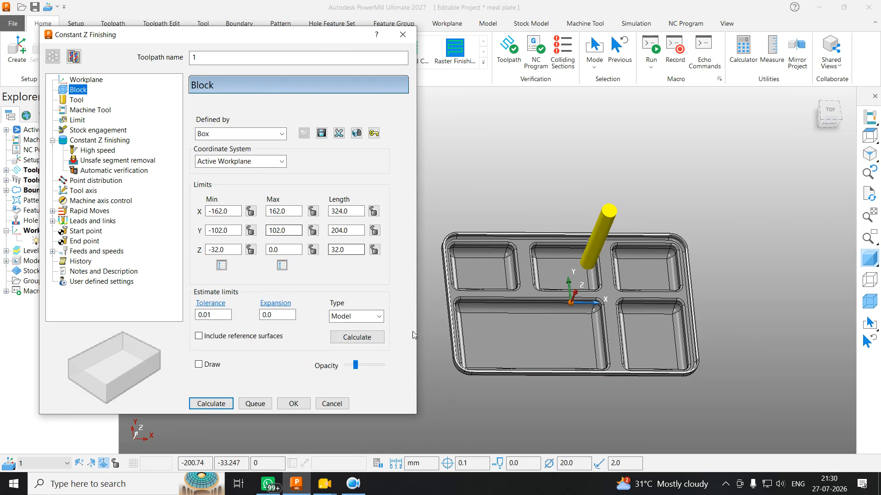
click(79, 100)
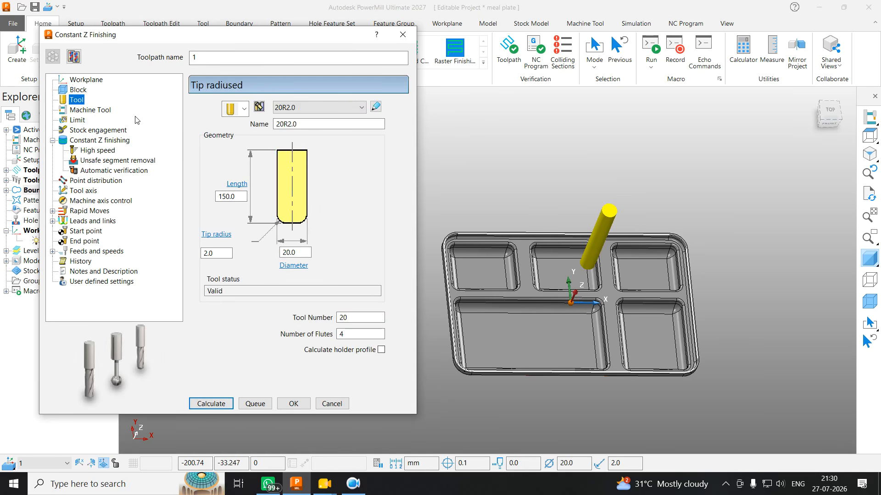
click(91, 110)
click(77, 120)
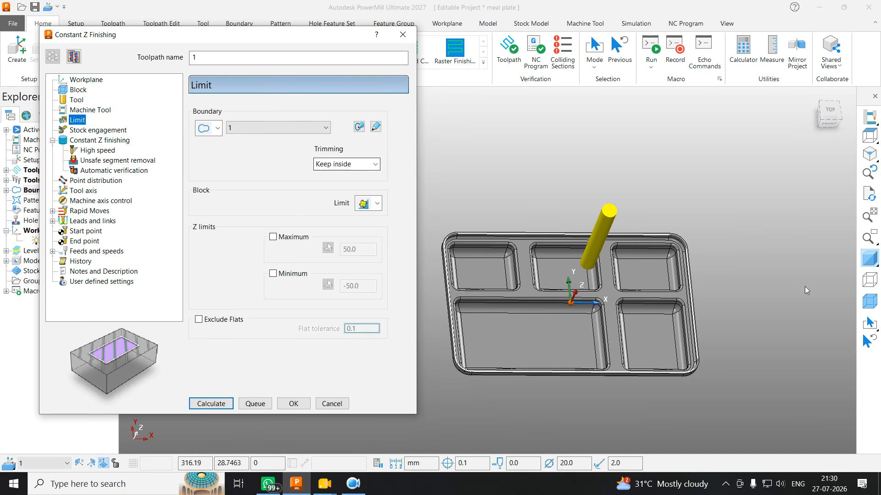
click(870, 303)
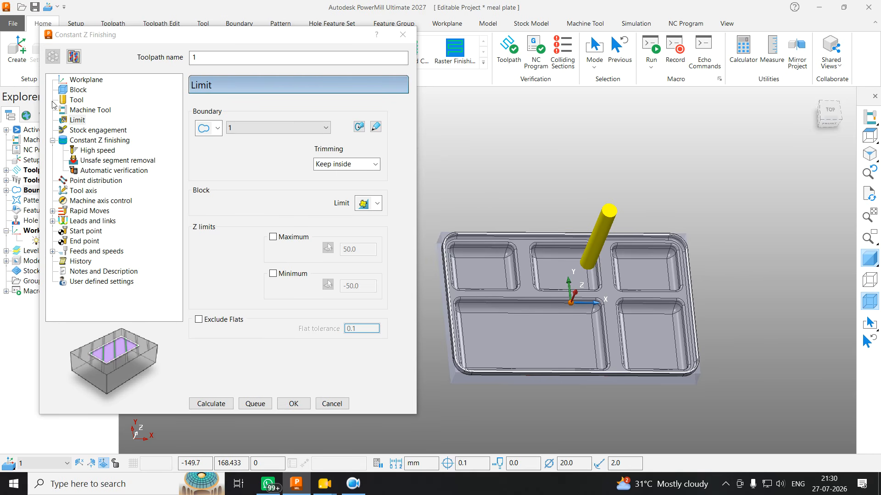
click(85, 131)
click(90, 140)
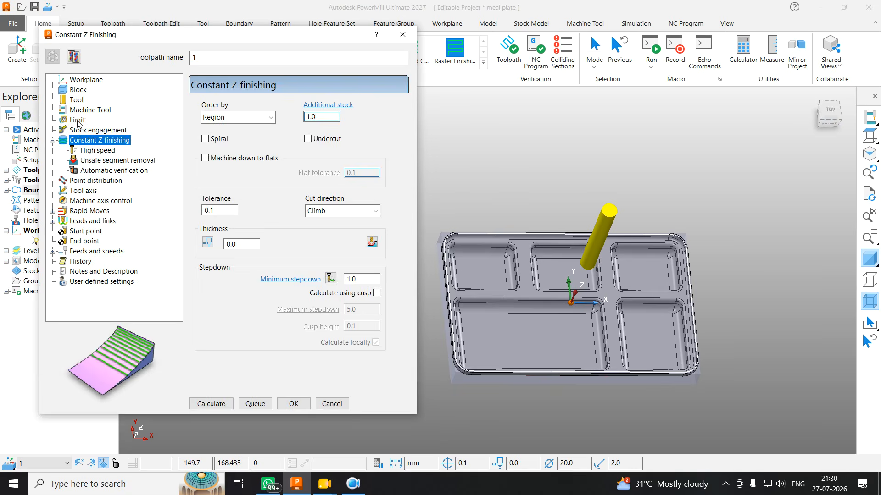
click(78, 120)
click(86, 131)
Enable Spiral for the Constant Z finishing toolpath and set the tolerance to 0.02
click(92, 140)
click(205, 139)
click(220, 209)
text(02)
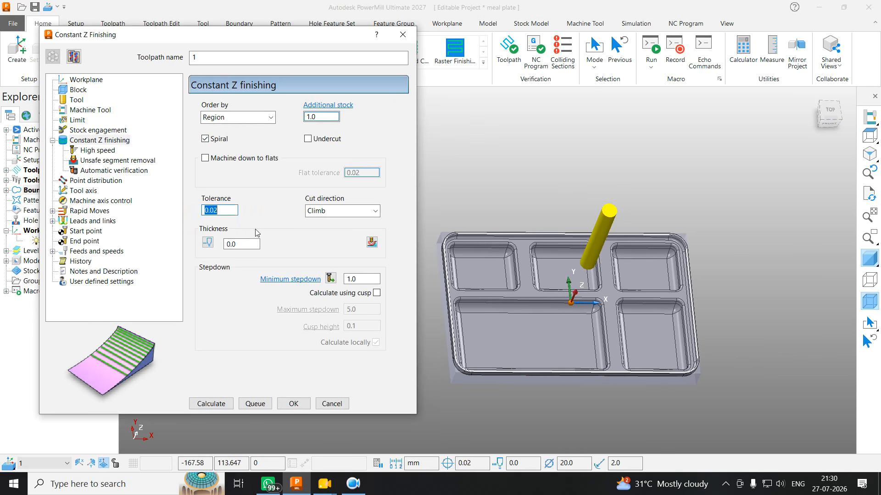
Switch to separate radial and axial thickness values, set the axial thickness to 0, and view the tray from a low front angle
click(207, 241)
double_click(323, 244)
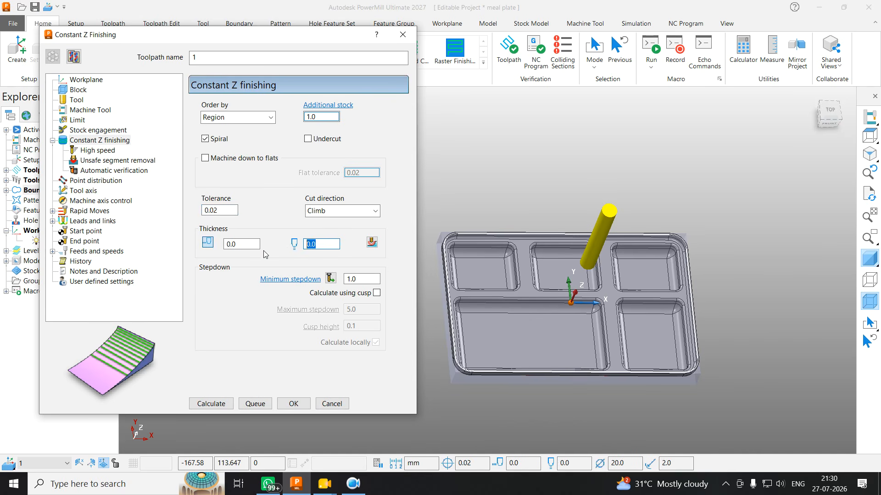
text(0.2)
drag(317, 248, 262, 255)
text(0)
key(Return)
middle_drag(559, 313, 678, 295)
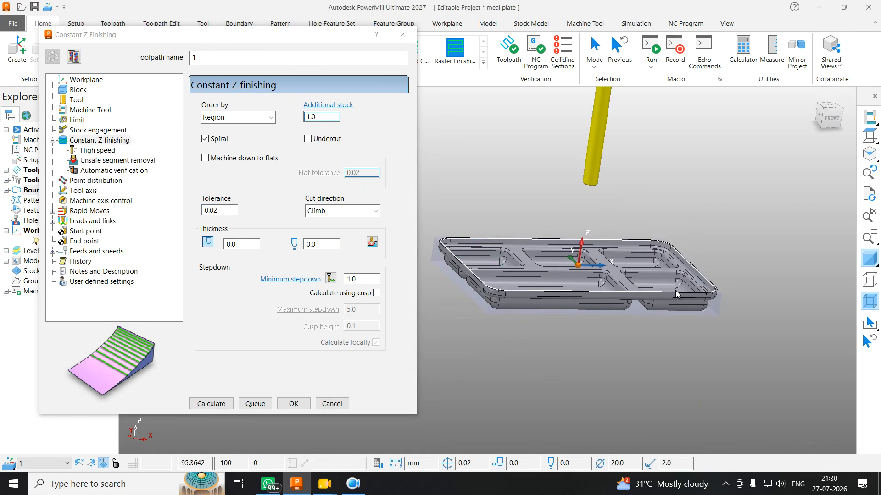
Set the radial thickness to 0.1 and the minimum stepdown to 0.5 for the Constant Z finishing toolpath
double_click(232, 244)
text(1)
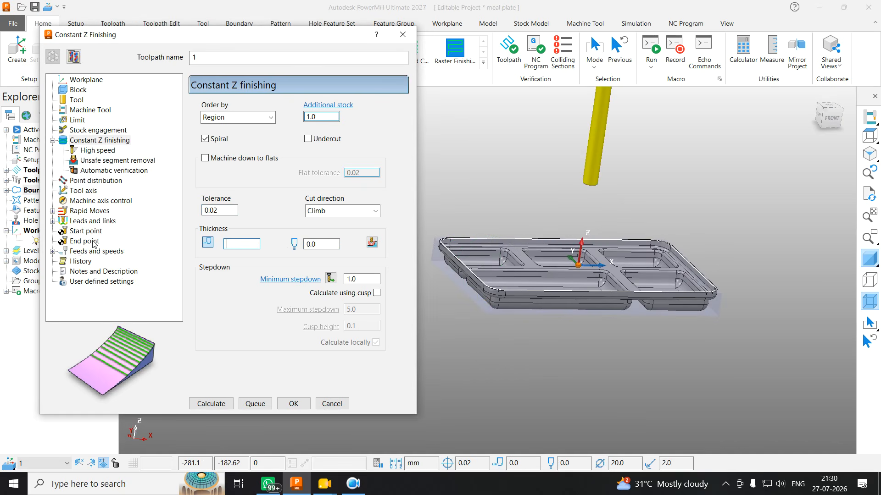
text(1)
double_click(379, 279)
text(0.)
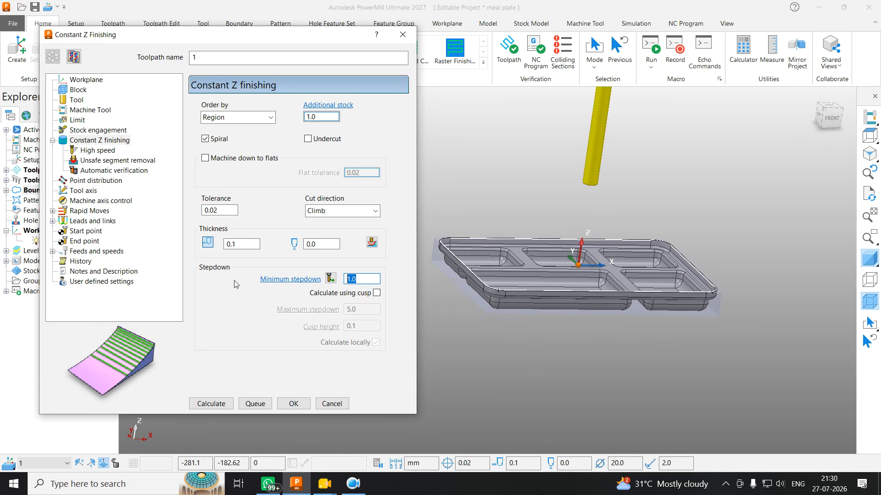
text(5)
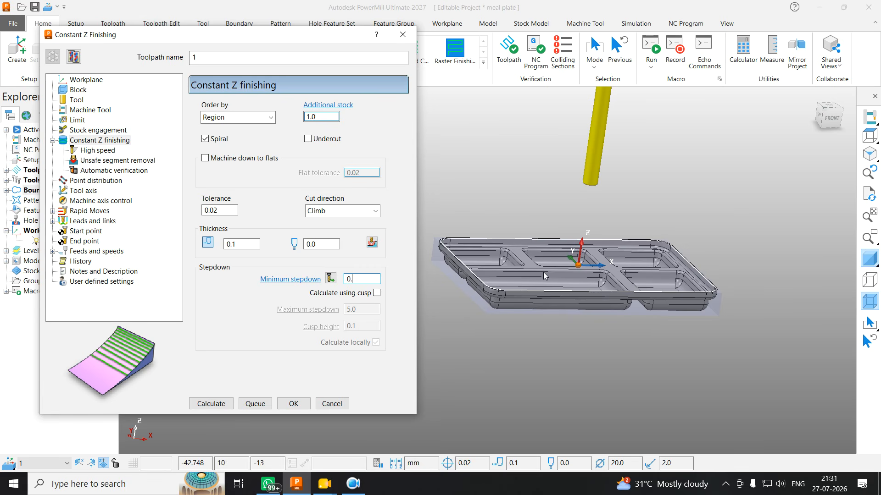
key(Return)
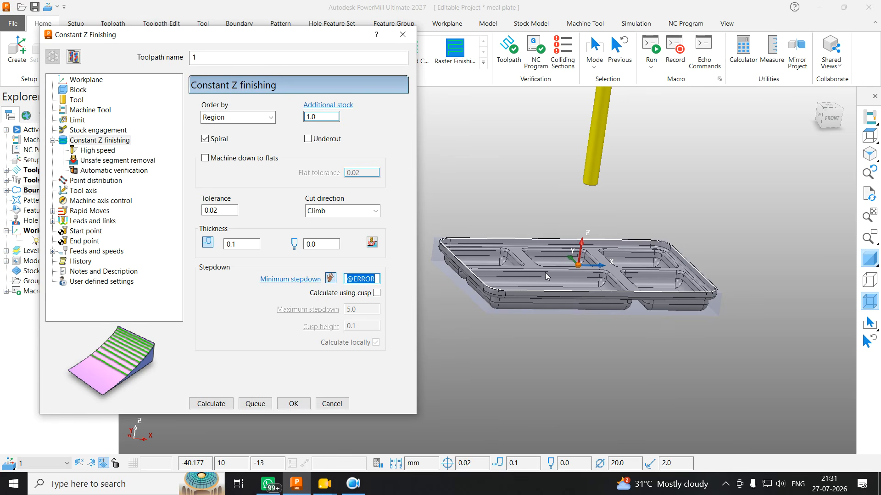
text(0.5)
key(Return)
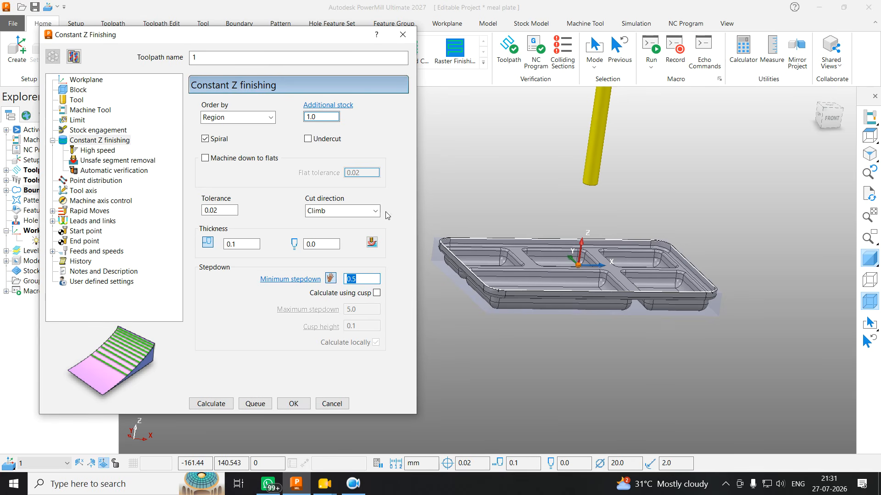
Calculate the rapid move heights for the toolpath and set the rapid height to 100
click(91, 151)
click(92, 161)
click(87, 191)
click(87, 201)
click(85, 211)
click(359, 356)
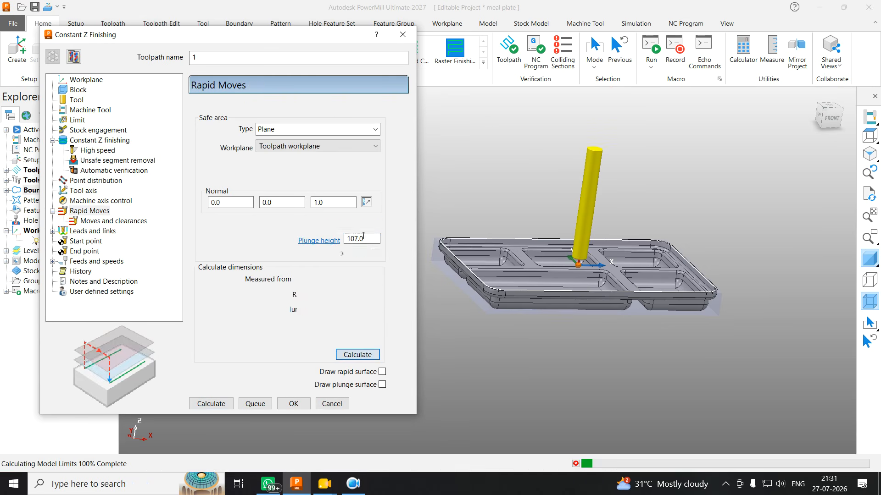
text(100)
key(Return)
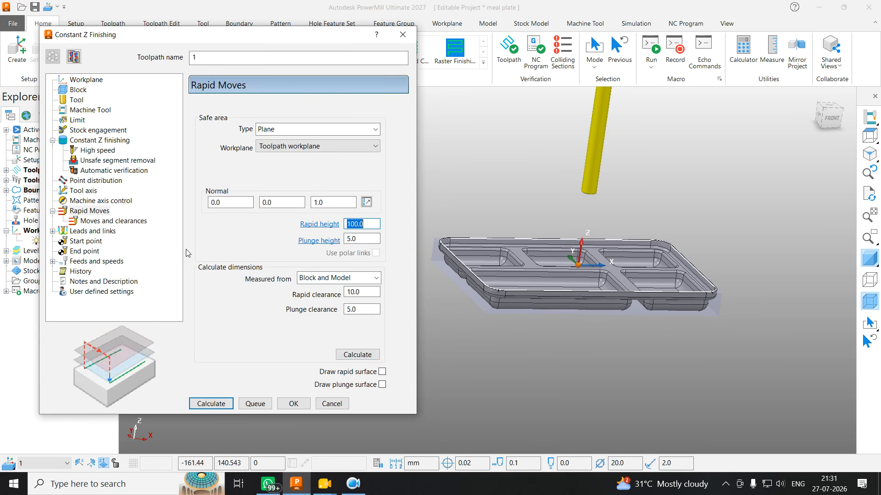
Set the first-choice lead in to Horizontal arc with an angle of 60 and radius of 5, with the distance constraint applied
click(88, 222)
click(86, 232)
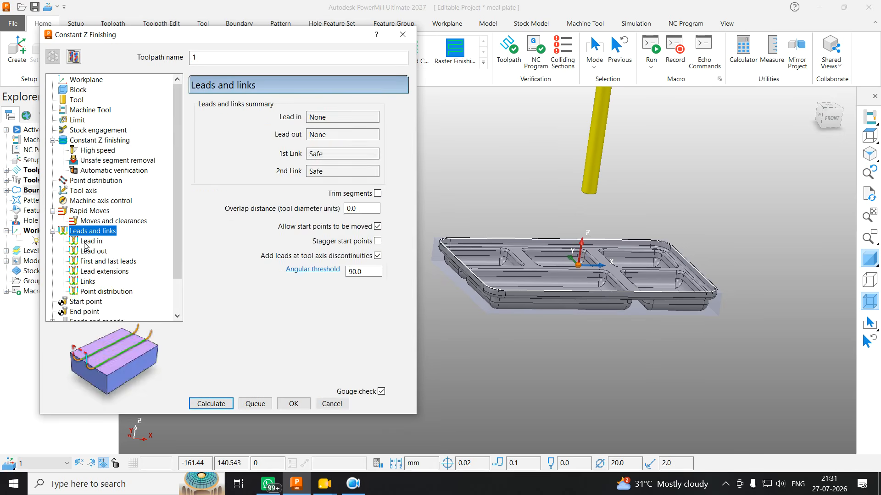
click(90, 241)
middle_drag(562, 208, 591, 259)
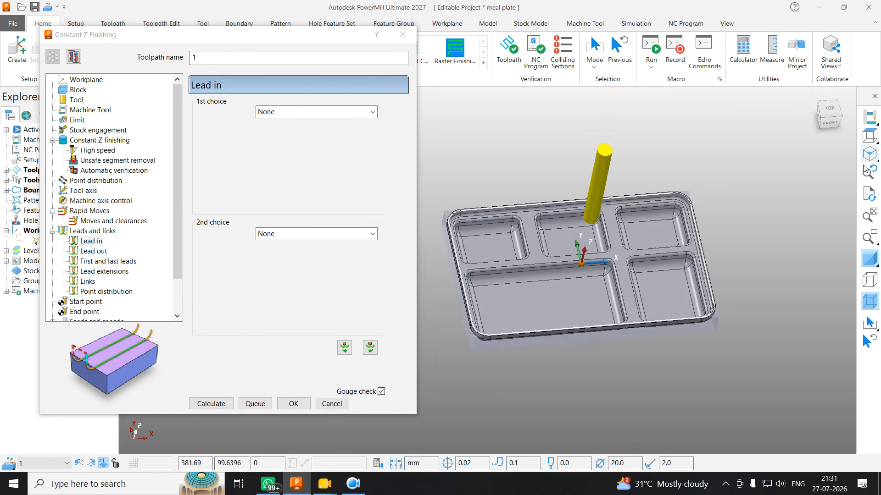
click(868, 136)
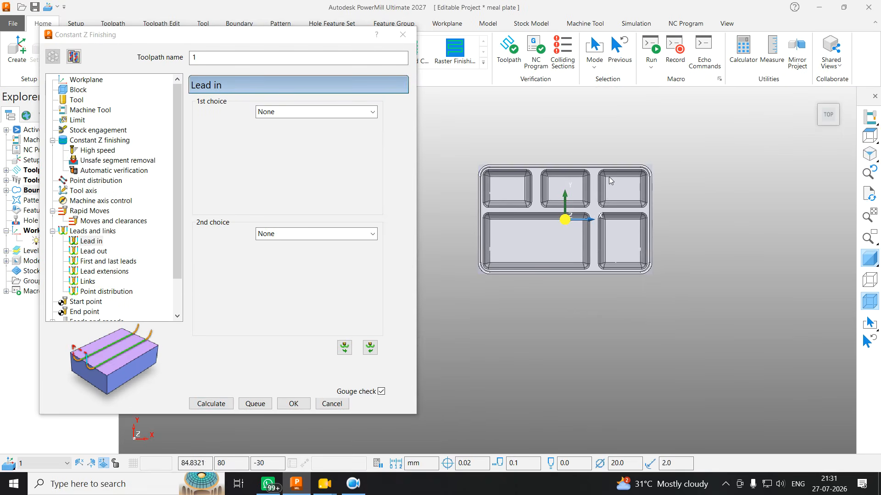
click(312, 112)
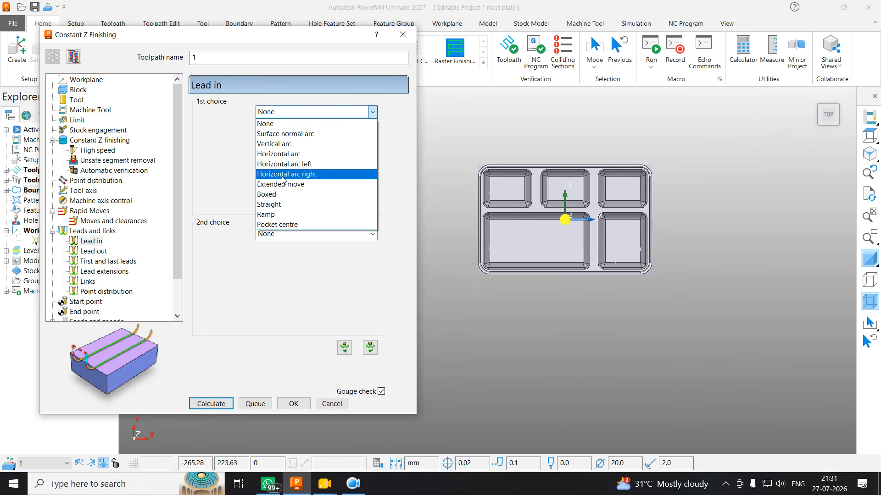
click(279, 154)
double_click(349, 145)
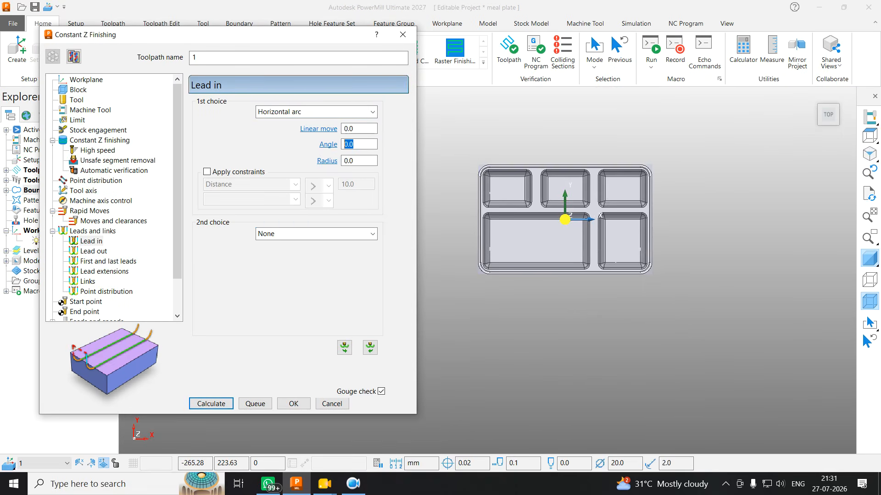
text(60.0)
key(Tab)
scroll(530, 161, up, 5)
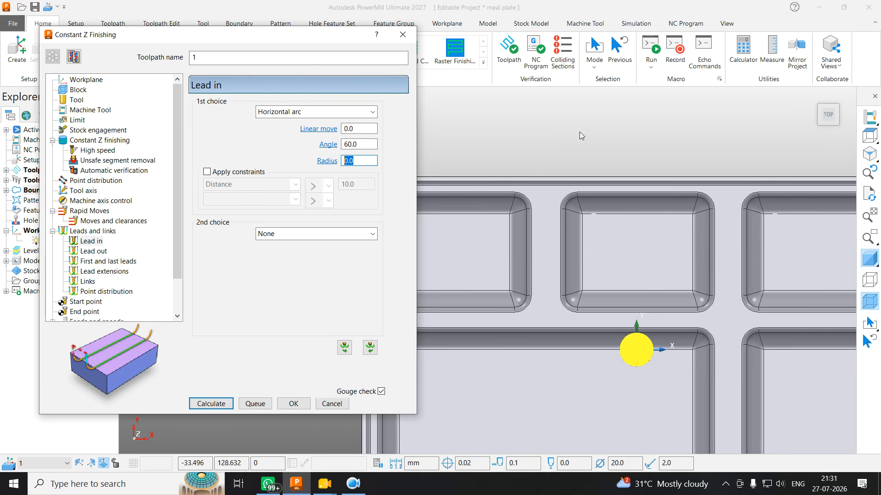
text(5)
key(Return)
scroll(616, 218, down, 5)
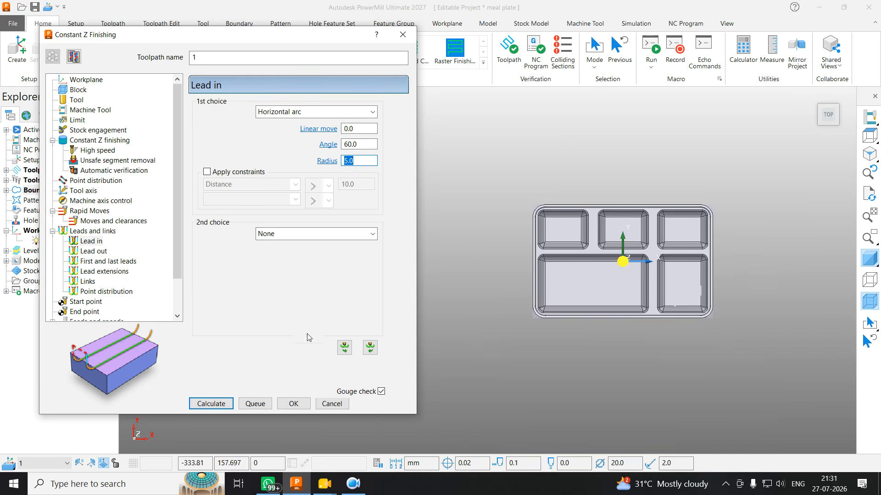
click(207, 172)
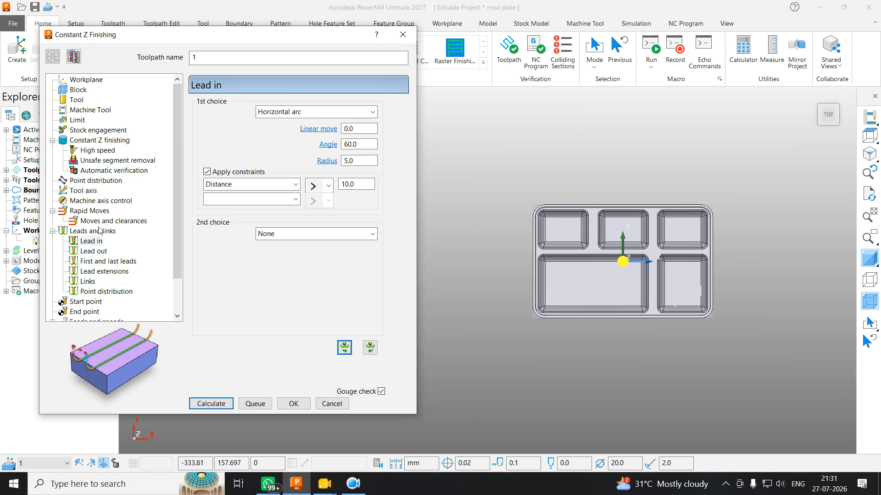
Set the toolpath links to Straight as first choice, Skim as second choice and Incremental as default
click(87, 281)
click(330, 112)
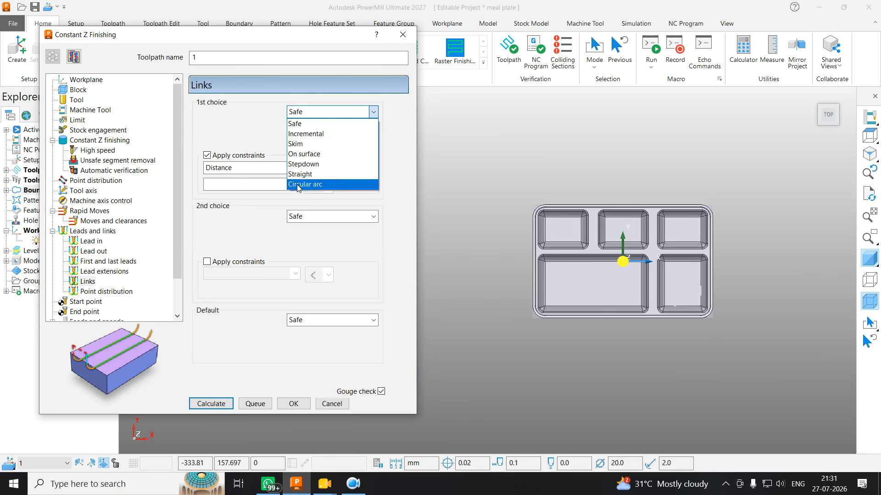
click(311, 167)
click(307, 216)
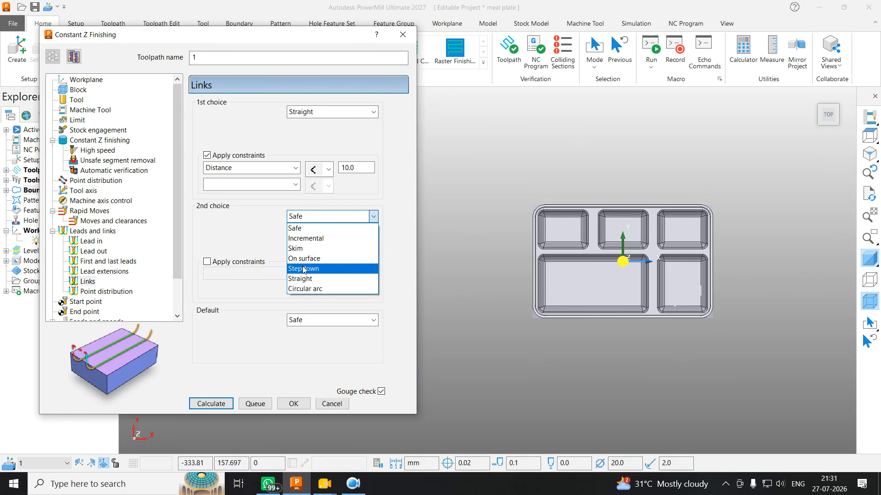
click(304, 250)
click(303, 320)
click(321, 351)
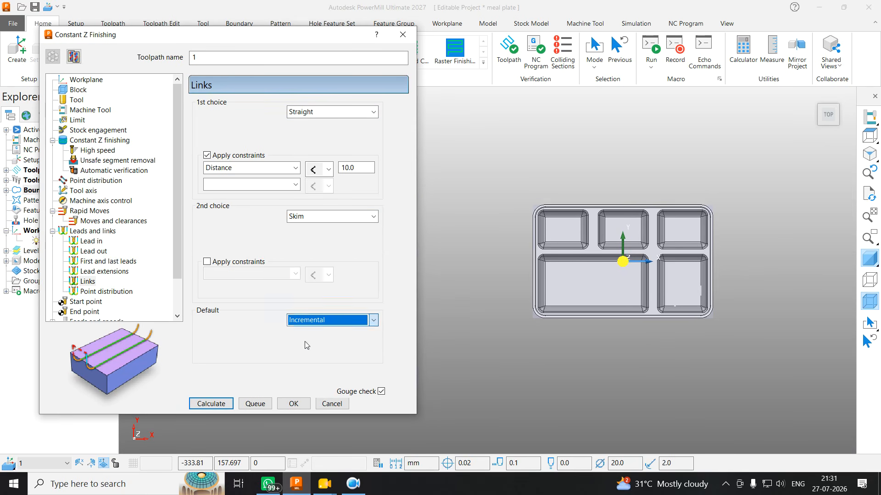
Set the spindle speed to 5000 rpm and the cutting feed rate to 4500 mm/min, and calculate the toolpath
scroll(93, 265, down, 2)
click(94, 251)
click(94, 280)
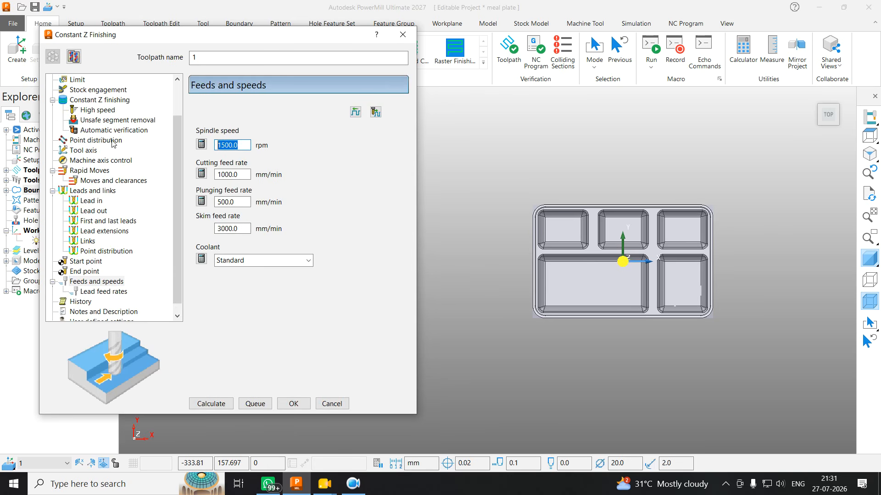
text(5)
key(Tab)
key(Tab)
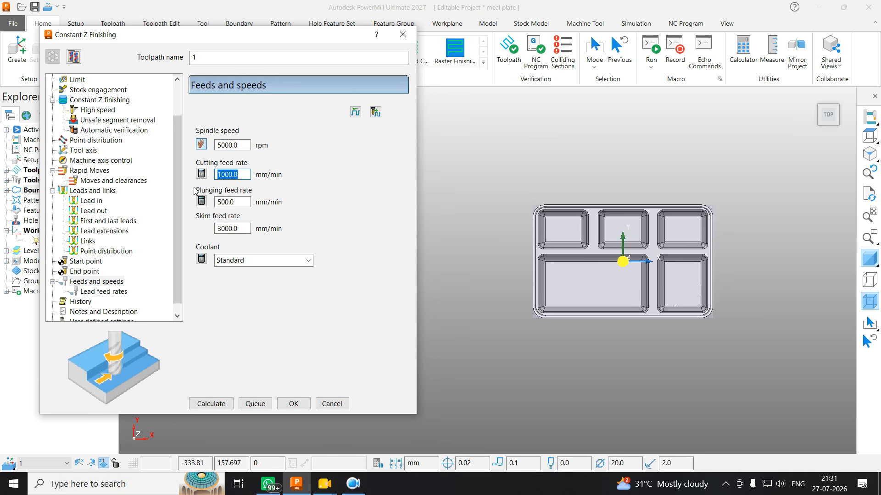
text(4500)
key(Return)
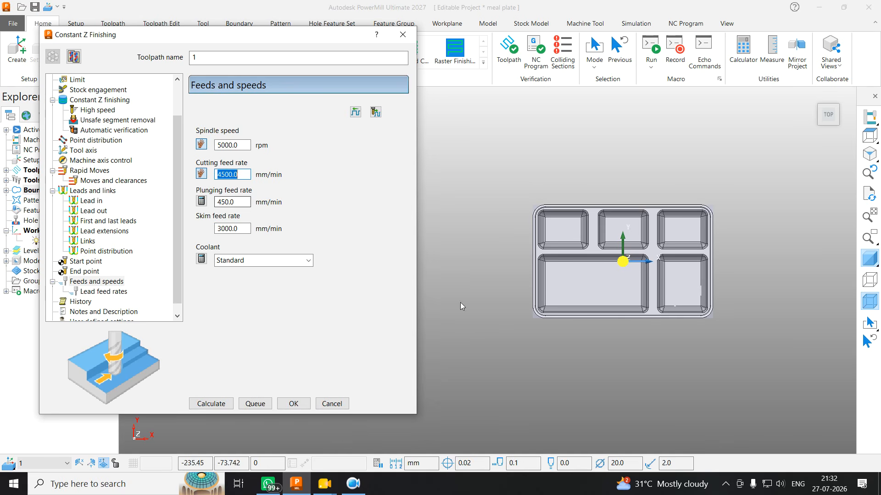
click(205, 406)
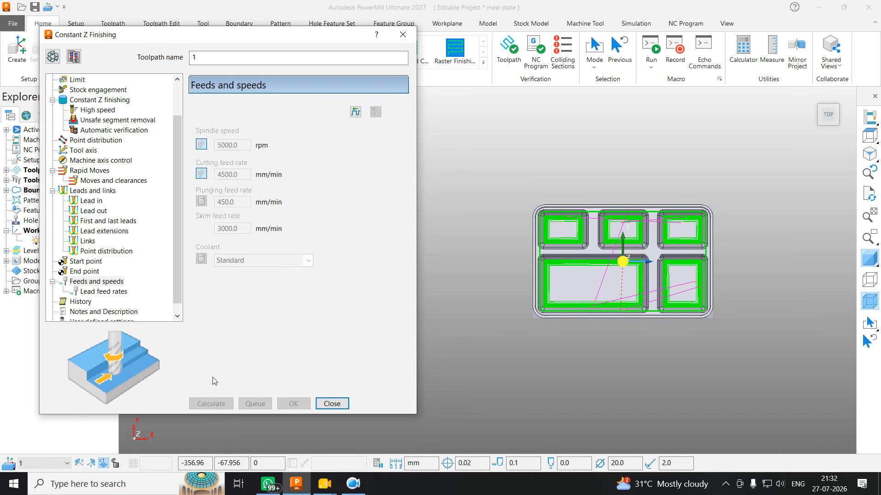
Reopen toolpath 1 for editing, set the boundary trimming to Keep outside, and recalculate it
click(53, 58)
scroll(75, 132, up, 2)
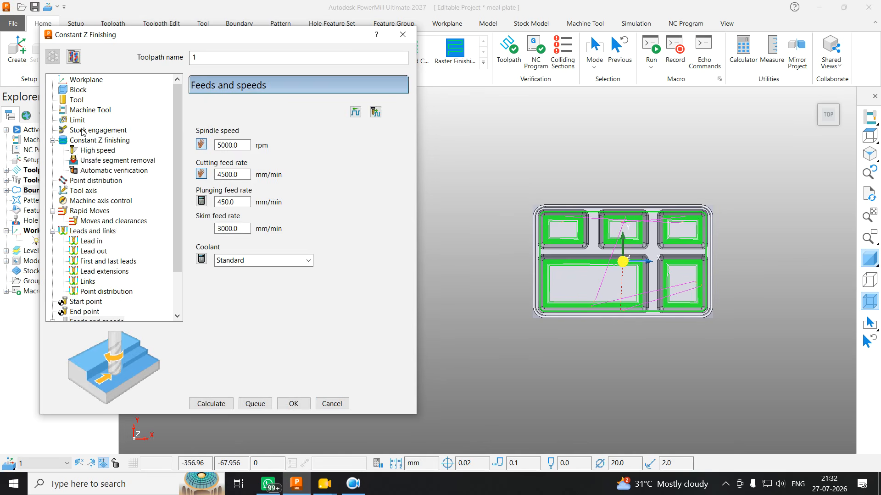
click(91, 121)
click(270, 131)
click(262, 154)
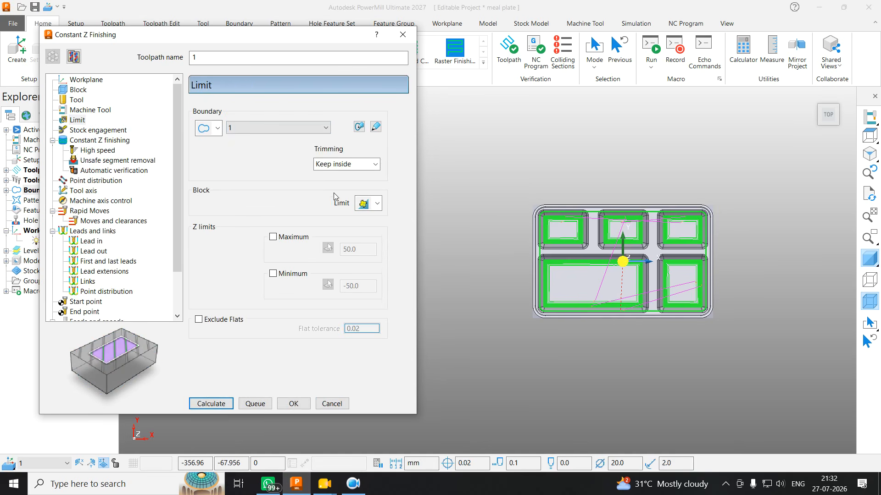
click(376, 166)
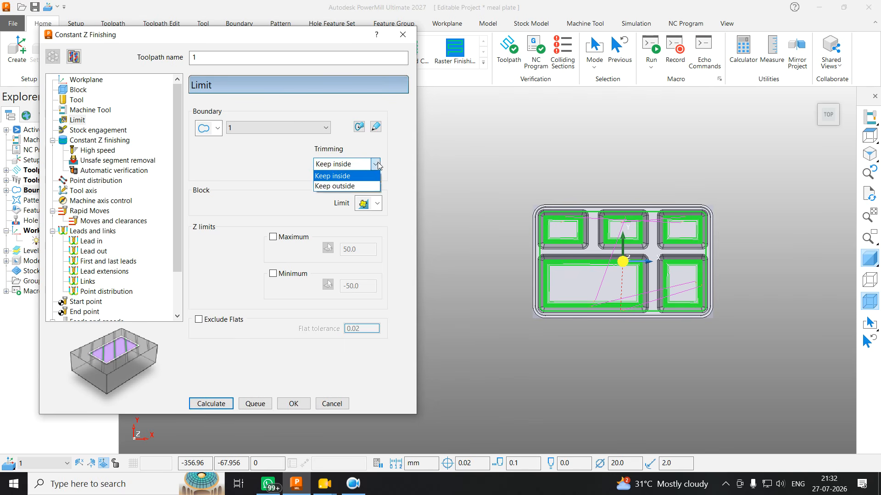
click(333, 187)
click(223, 406)
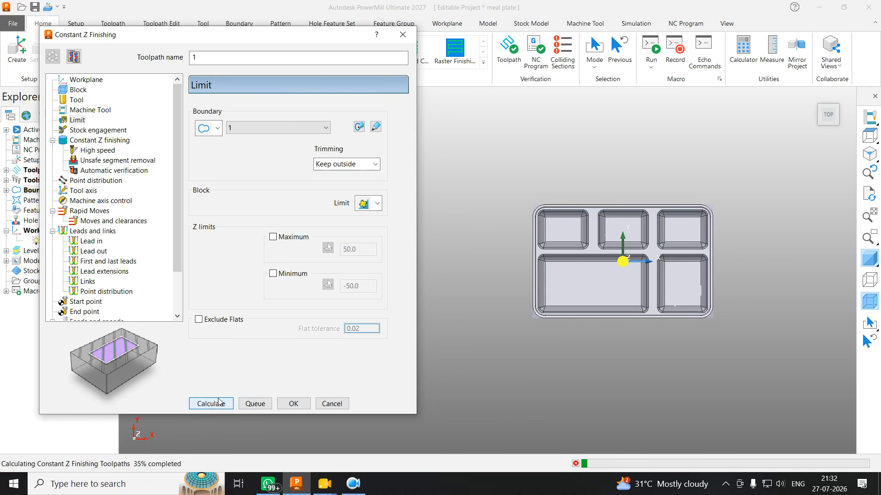
middle_drag(488, 271, 610, 204)
scroll(610, 204, up, 3)
scroll(609, 214, down, 3)
Lock the block's Z limits, recalculate the block with an expansion of 20, recalculate the toolpath and close its settings
click(78, 89)
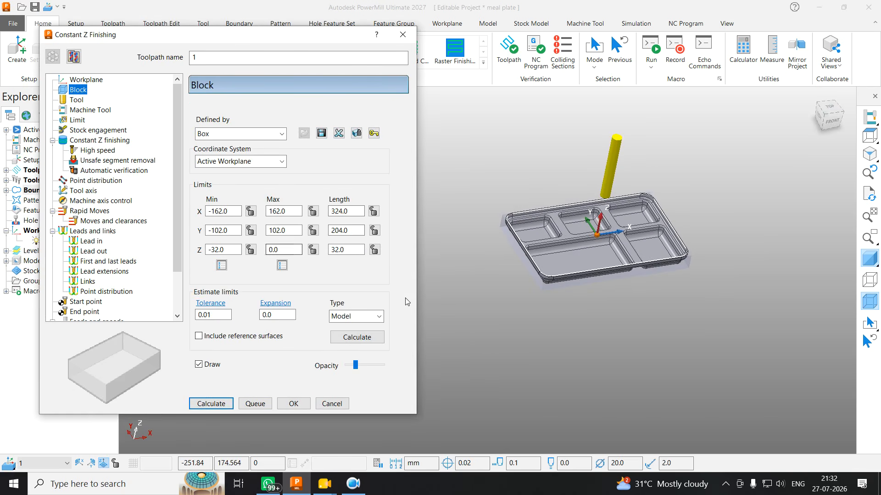
click(250, 250)
click(313, 250)
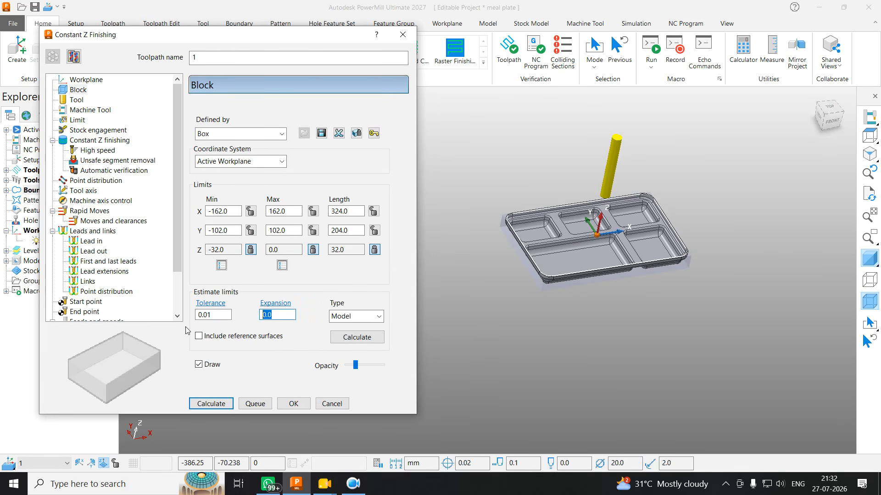
text(20.0)
click(346, 338)
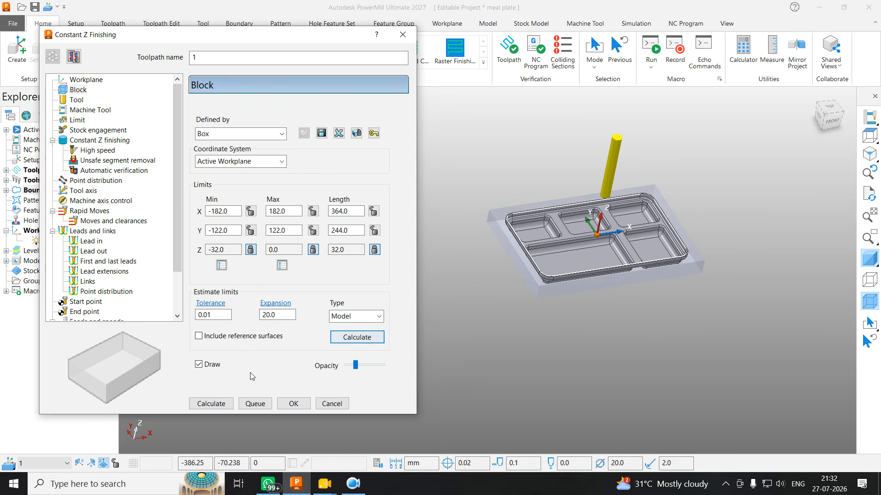
click(207, 404)
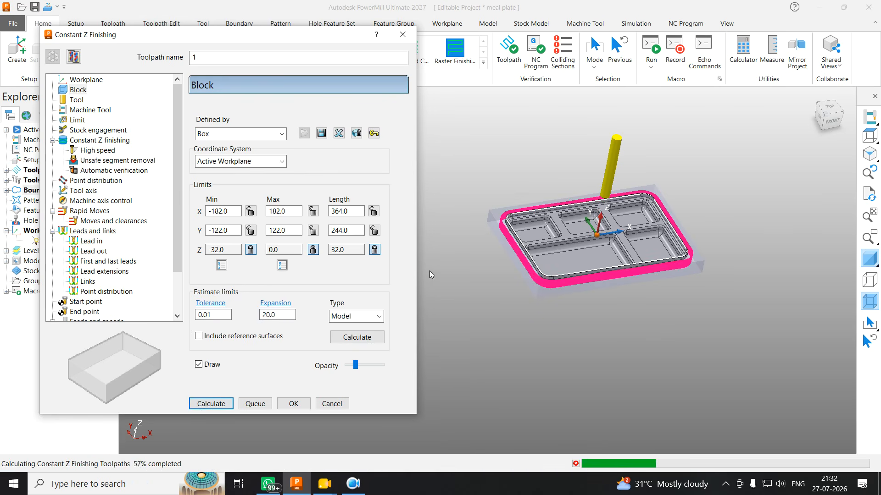
click(332, 404)
middle_drag(671, 235, 622, 302)
scroll(633, 280, up, 4)
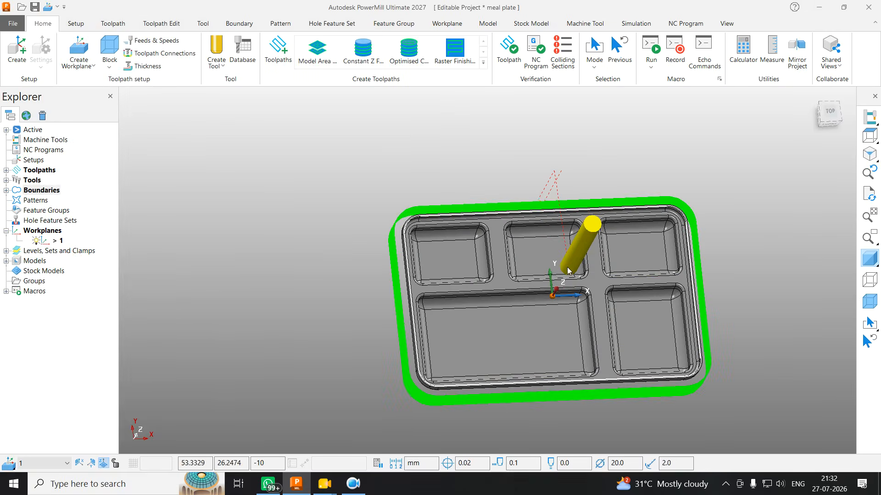
Simulate toolpath 1 from the start with the 20R2.0 tool at 8.0 x feed rate
click(6, 170)
right_click(55, 181)
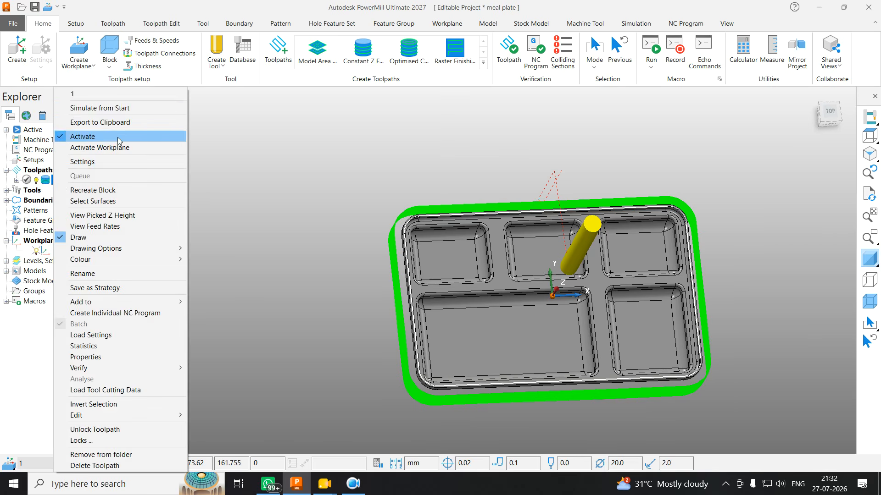
click(120, 109)
drag(302, 55, 292, 52)
click(219, 45)
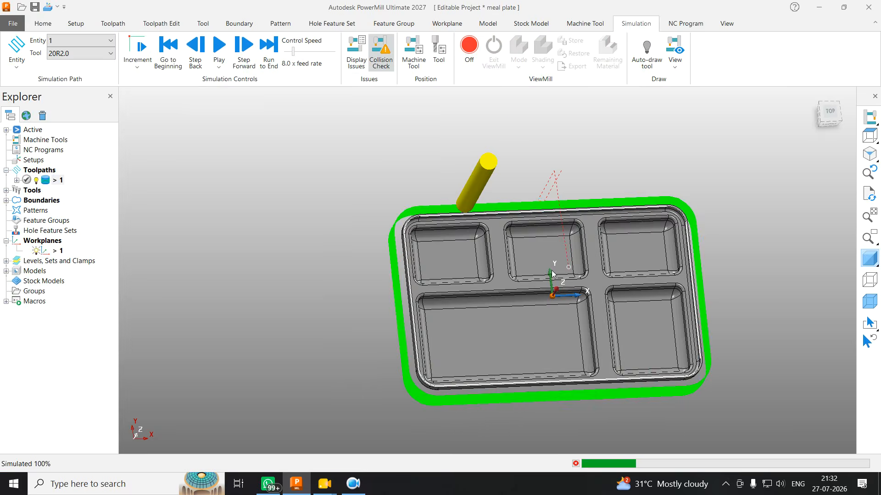
Examine the toolpath's depth around the tray's outer wall from the left side view
middle_drag(403, 275, 497, 210)
scroll(468, 248, up, 2)
middle_drag(450, 269, 568, 211)
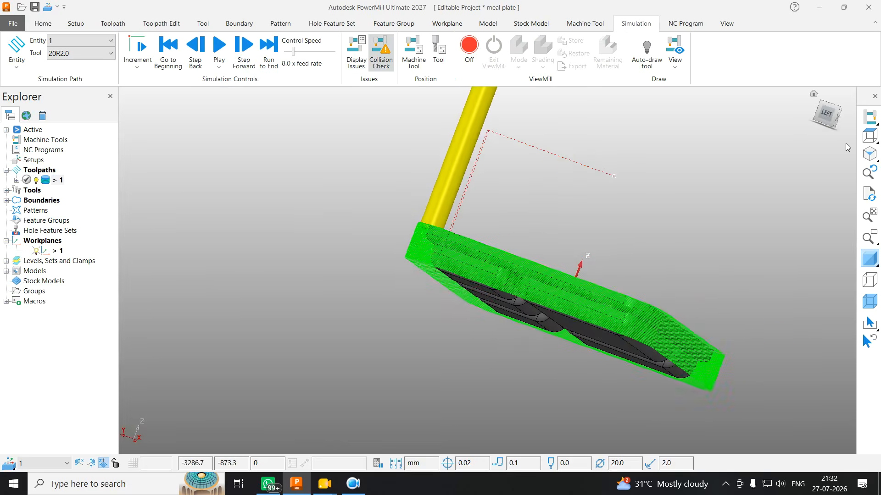
click(826, 112)
scroll(644, 298, up, 5)
scroll(637, 245, down, 5)
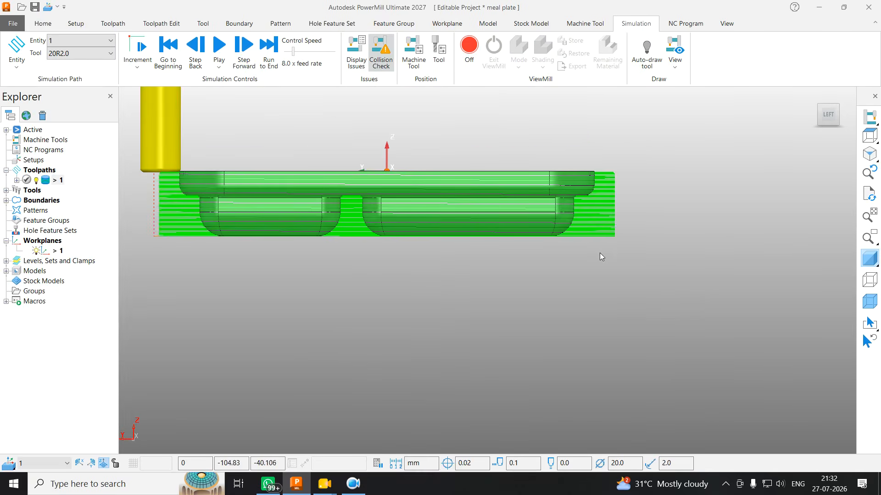
Reopen toolpath 1's settings, set the block's minimum Z to -33, lock it, and recalculate the toolpath
middle_drag(602, 257, 500, 318)
right_click(58, 180)
click(87, 161)
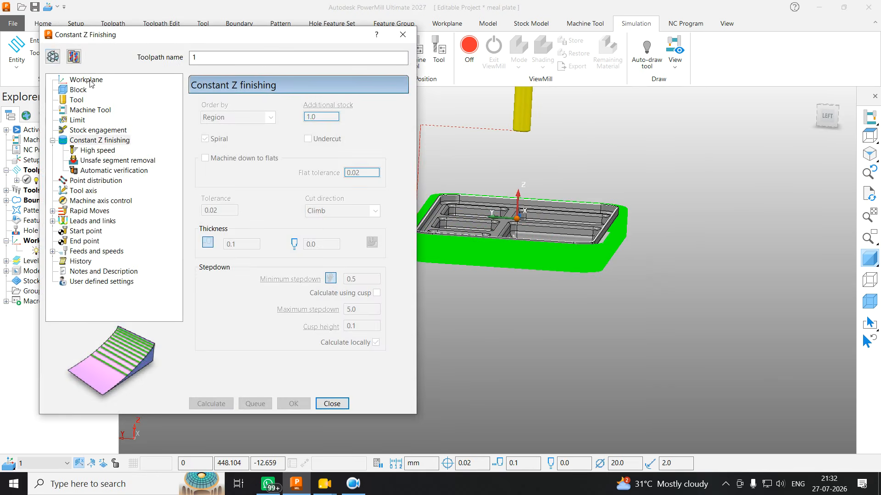
click(74, 90)
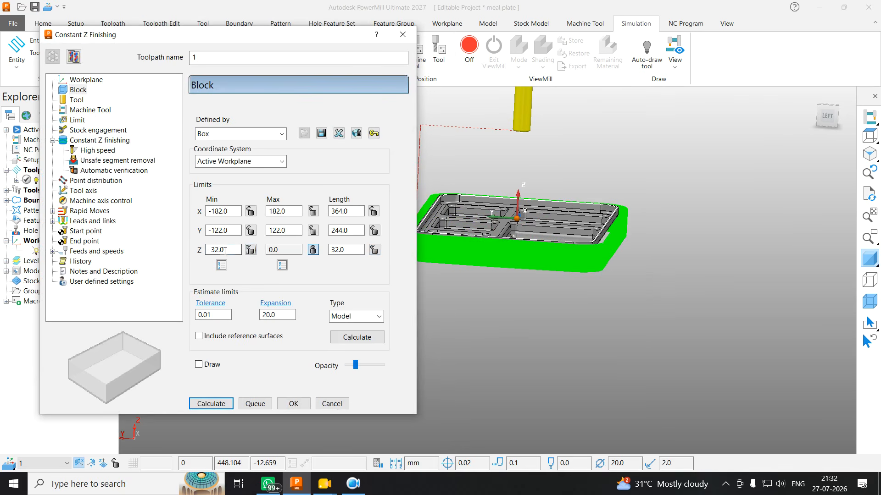
drag(215, 251, 225, 251)
text(33)
click(251, 250)
click(211, 404)
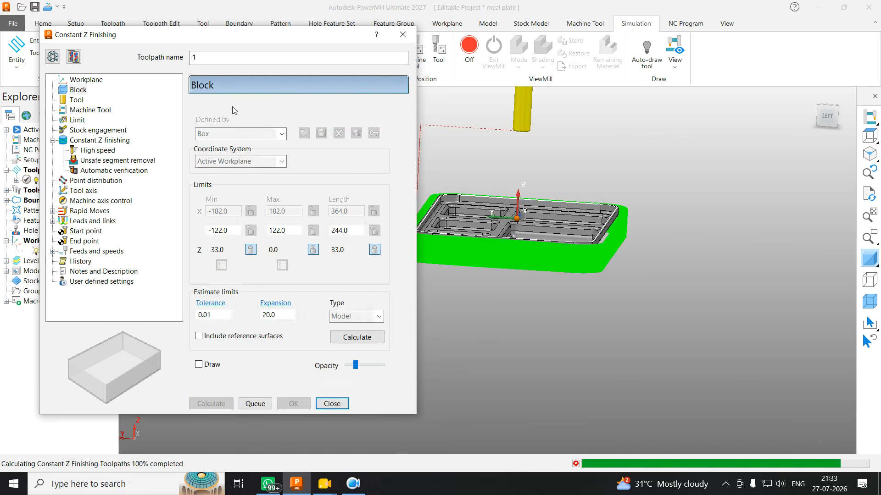
Rename the toolpath as 1_OUTER_RF and create a copy of it named 2_OUTER_FIN
click(232, 59)
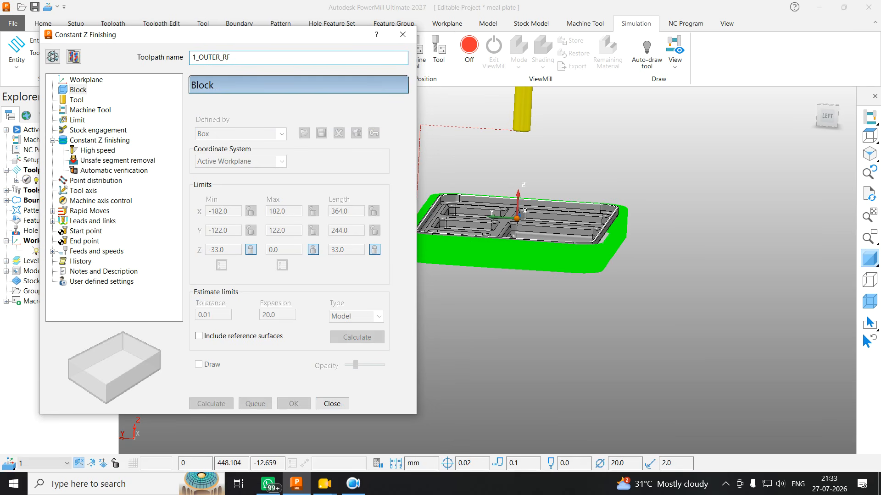
text(_OUTER_RF)
click(73, 56)
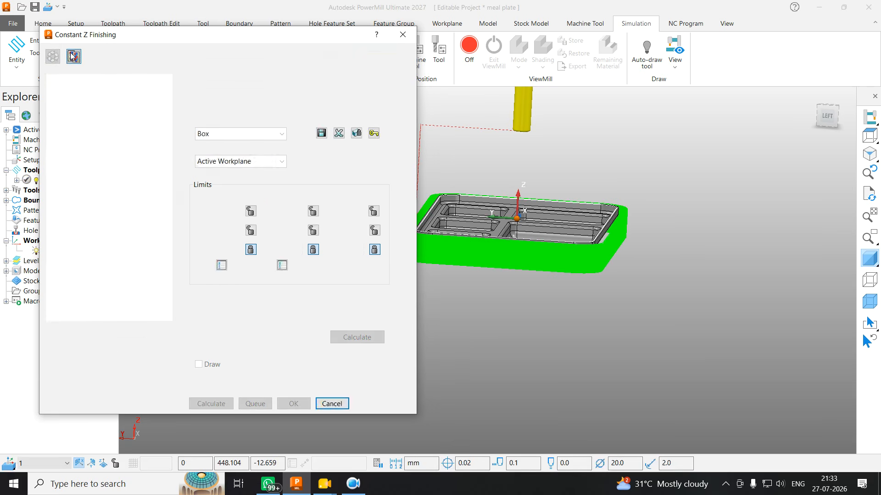
drag(222, 58, 266, 65)
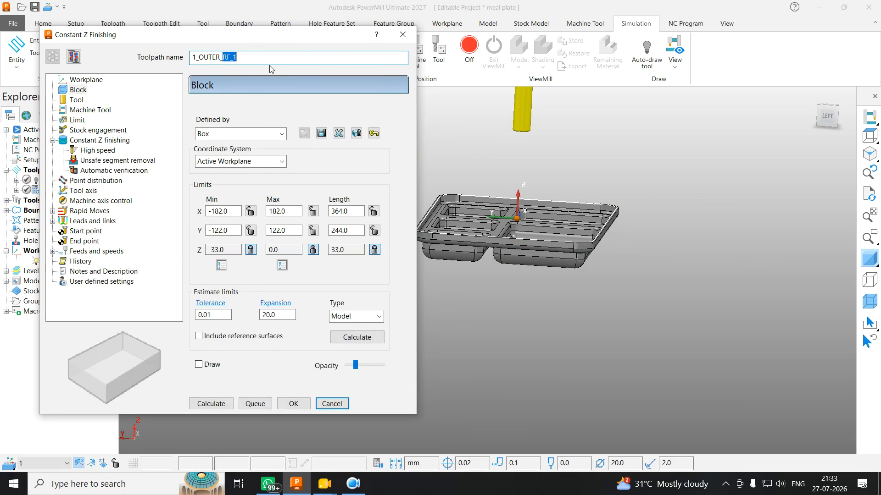
text(FIN)
Create an end mill for the finishing toolpath with a diameter of 16 mm and a length of 100 mm
click(78, 100)
click(243, 109)
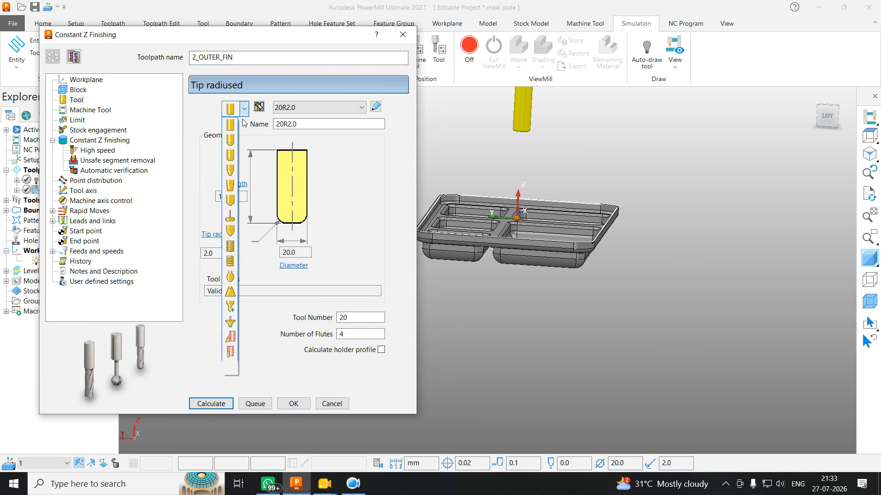
click(231, 128)
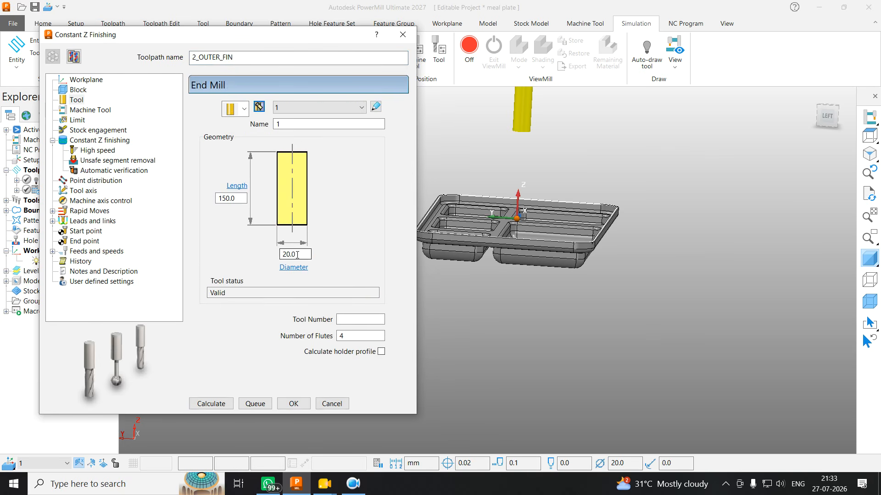
text(16)
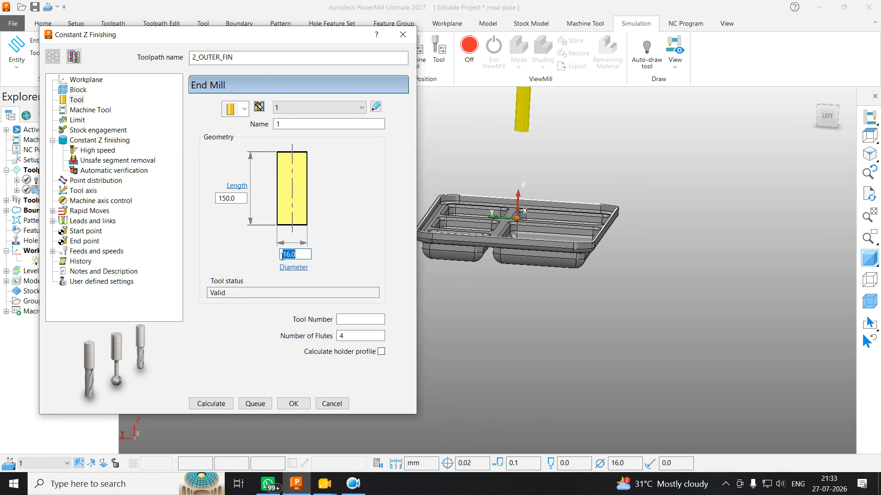
key(Tab)
text(100)
key(Return)
Assign tool number 16 to the end mill and name it 16 END MILL
click(347, 319)
text(16)
key(Return)
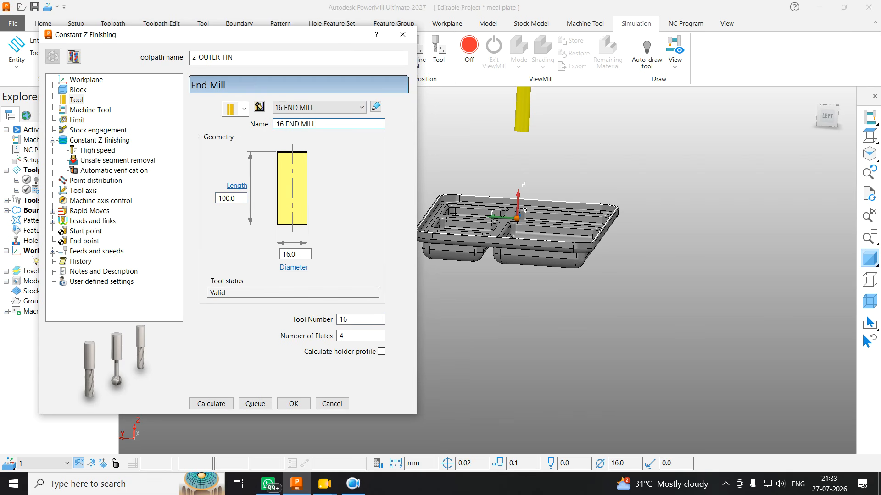
text(16 END MILL)
key(Return)
Set the Constant Z finishing tolerance to 0.01, thickness to 0.0 and minimum stepdown to 0.3
click(100, 140)
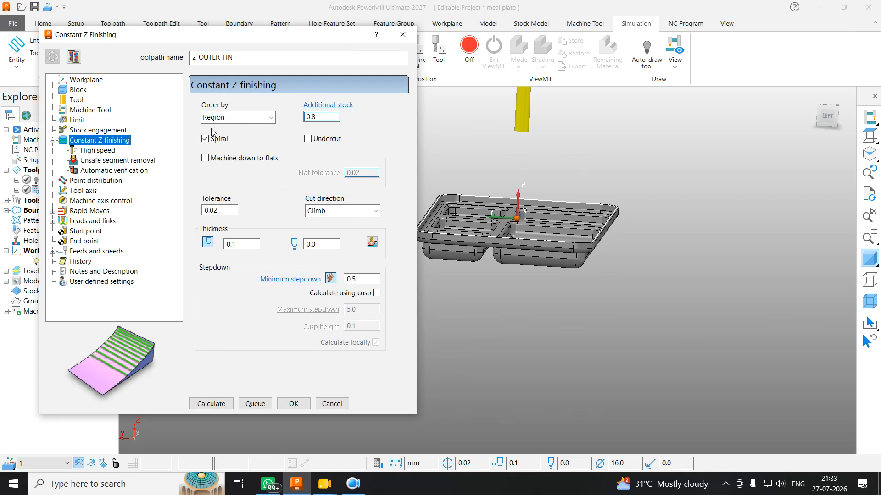
double_click(213, 210)
text(0.1)
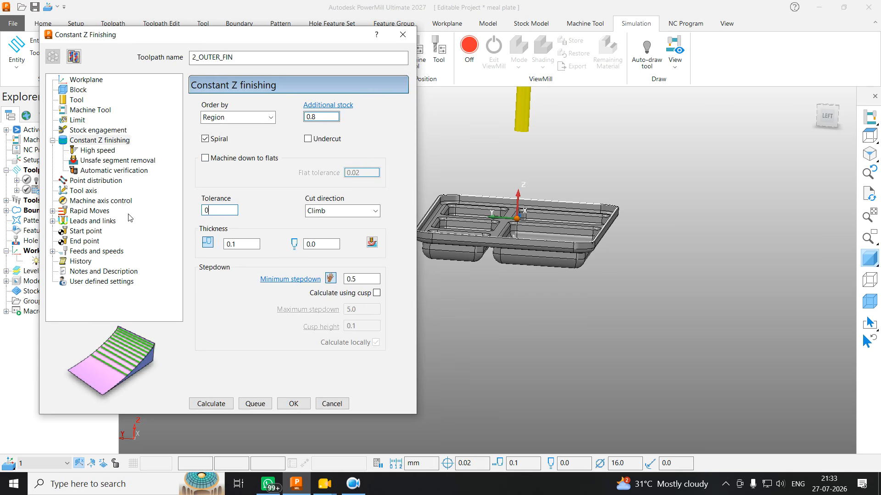
key(Return)
key(Tab)
text(0.0)
key(Tab)
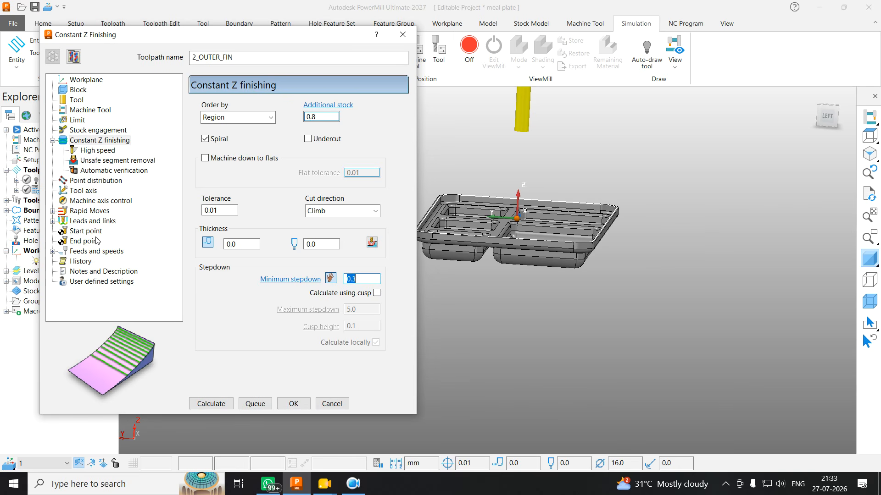
Set the cutting feed rate to 2000 mm/min, calculate 2_OUTER_FIN and close its settings
click(98, 250)
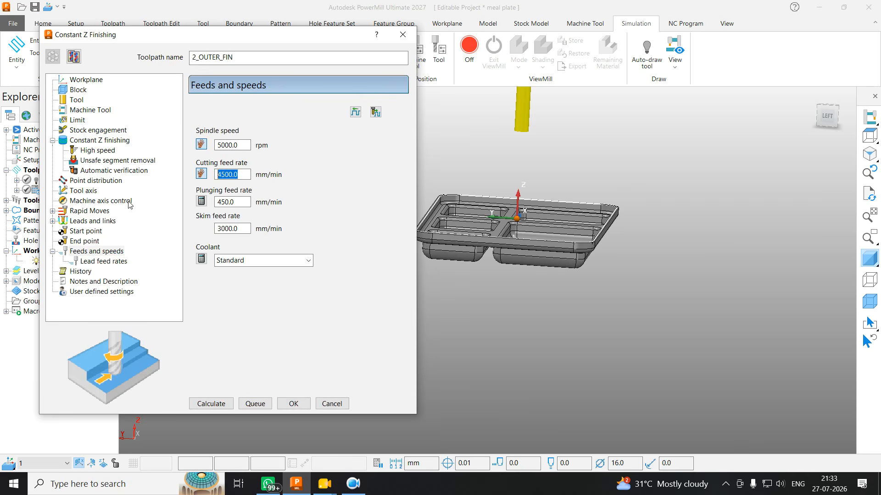
text(2000)
key(shift+Tab)
key(shift+Tab)
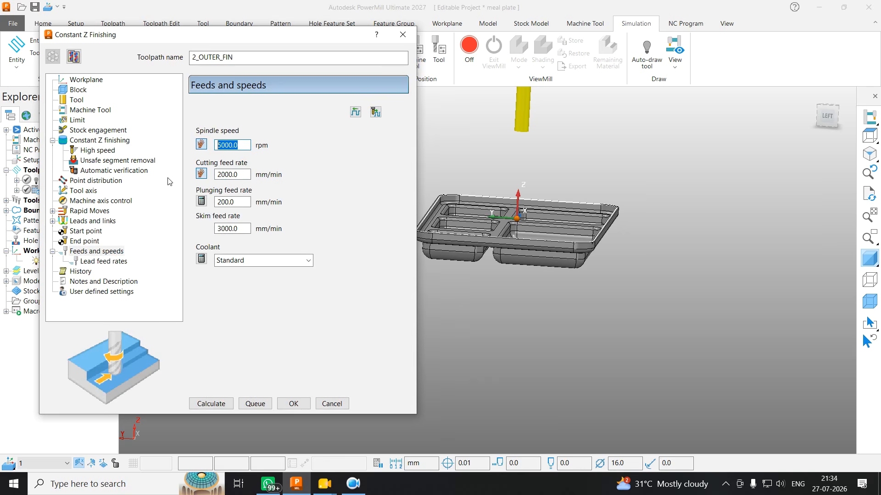
click(210, 403)
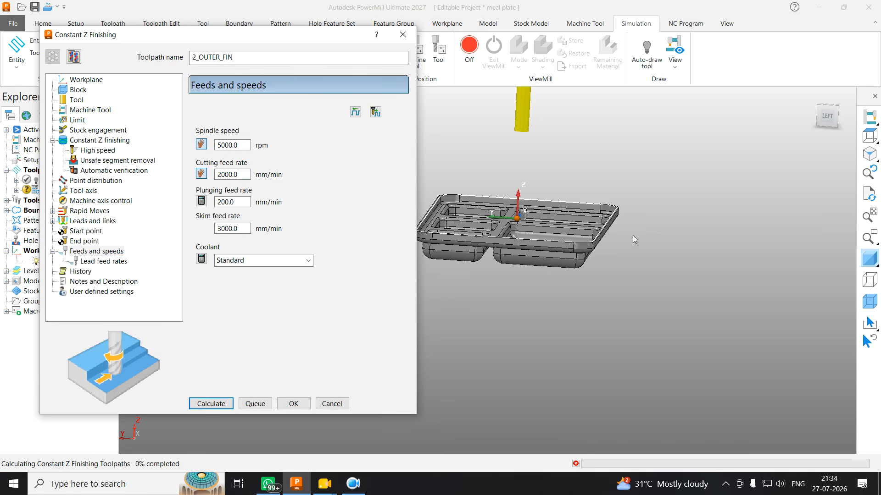
click(339, 407)
Inspect the entry and exit arcs from the top view and open the lead-in settings in Toolpath Connections
click(869, 136)
scroll(594, 243, down, 4)
scroll(554, 259, up, 6)
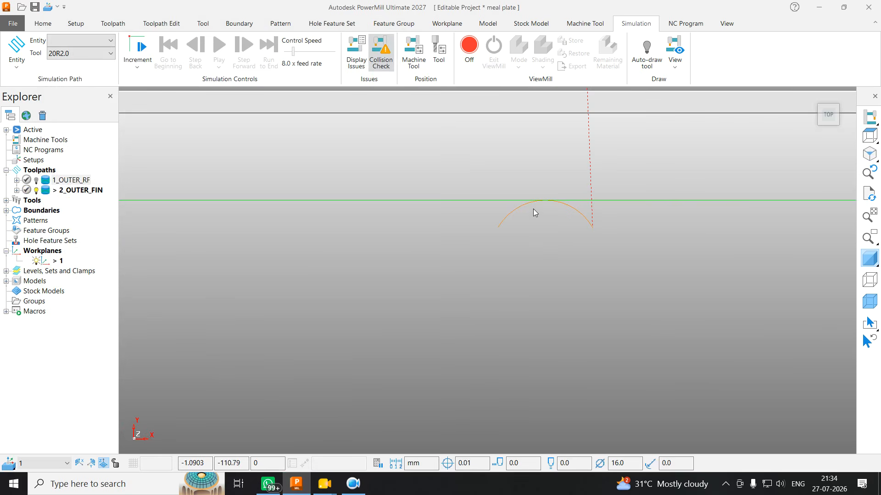
scroll(527, 303, down, 5)
scroll(513, 260, up, 4)
scroll(512, 260, up, 1)
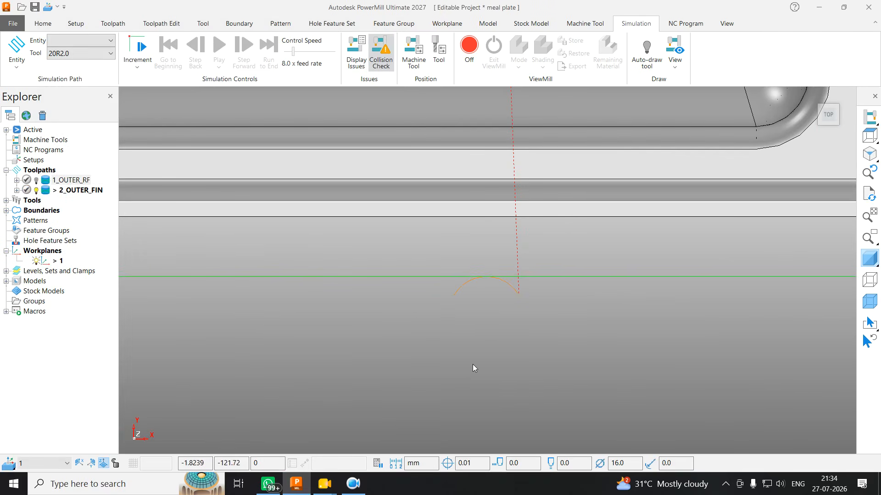
click(161, 23)
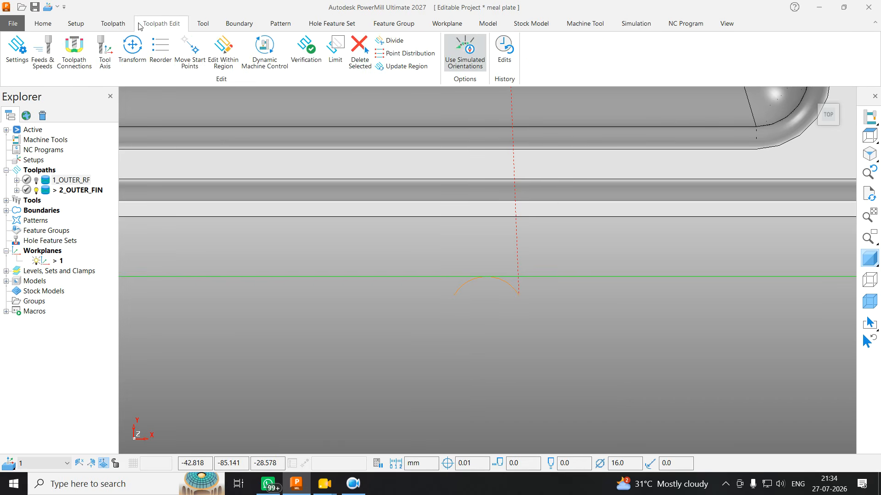
click(72, 57)
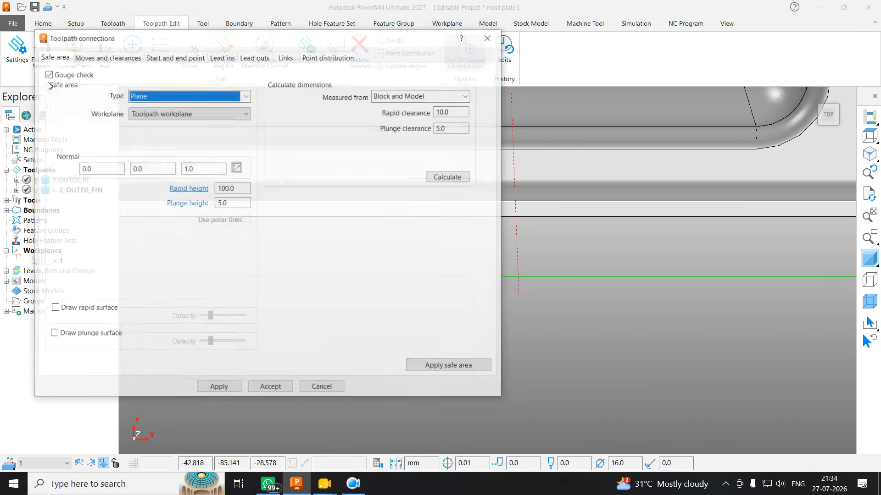
click(222, 56)
scroll(667, 215, down, 2)
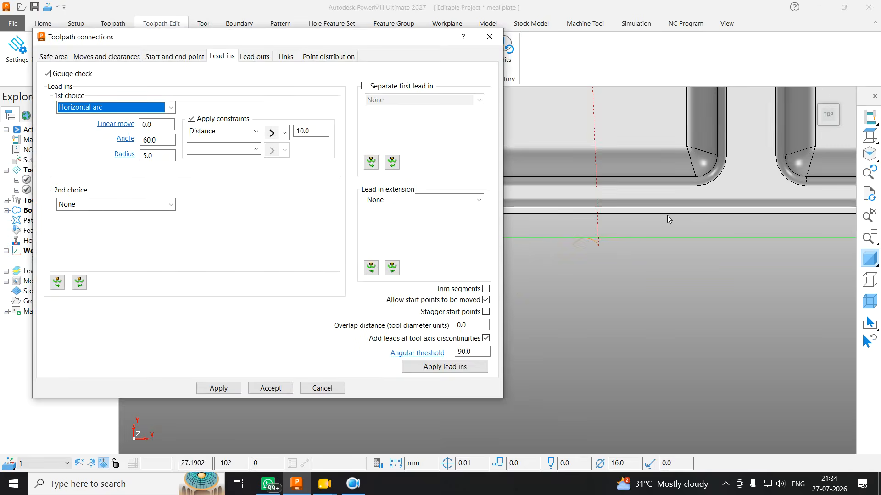
Set the horizontal arc lead-in radius to 1.0 and apply it to the finishing toolpath
drag(158, 141, 80, 152)
click(157, 157)
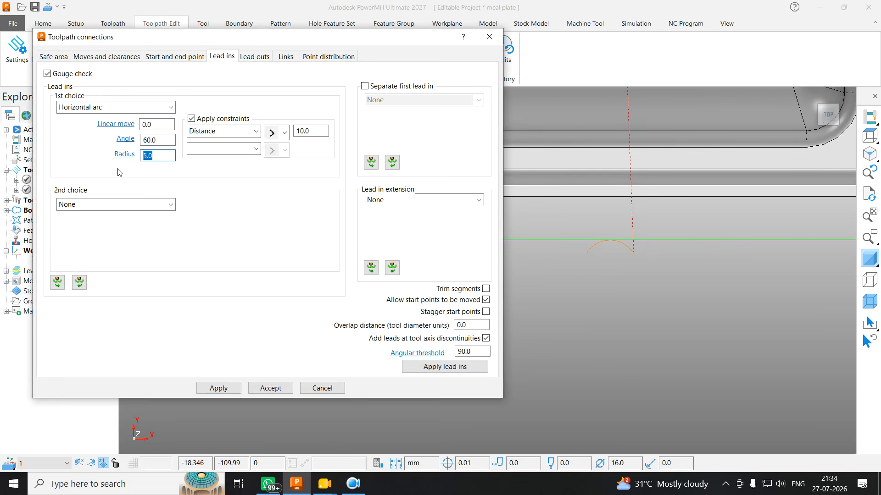
text(1)
key(Return)
click(460, 366)
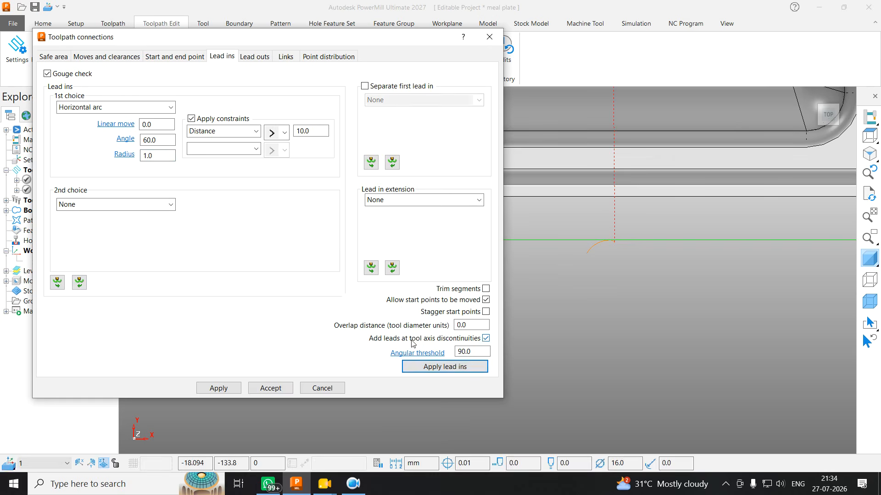
click(218, 388)
scroll(612, 227, up, 3)
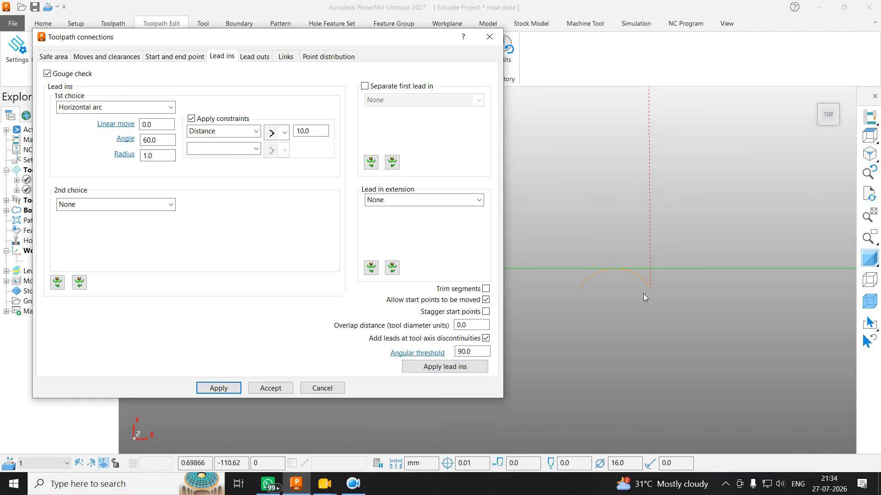
scroll(662, 277, down, 3)
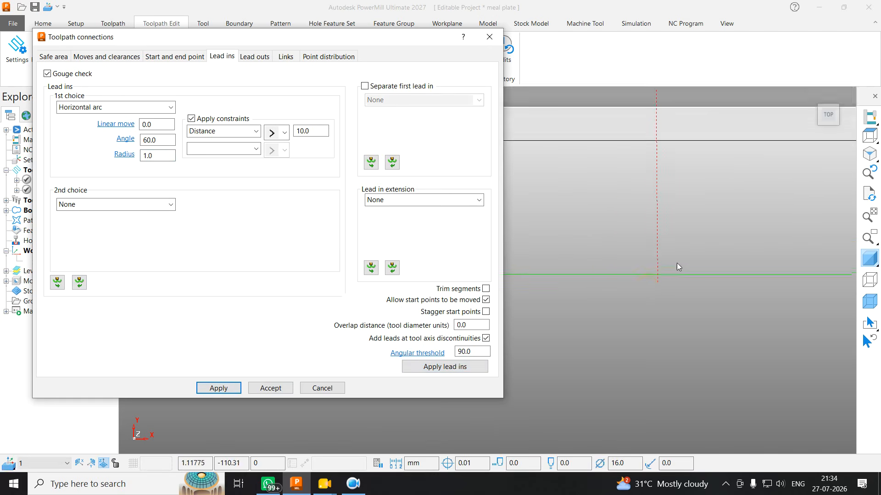
Set the lead-in arc radius to 10.0, copy it to the lead outs and apply the connections
click(166, 158)
drag(166, 160, 66, 159)
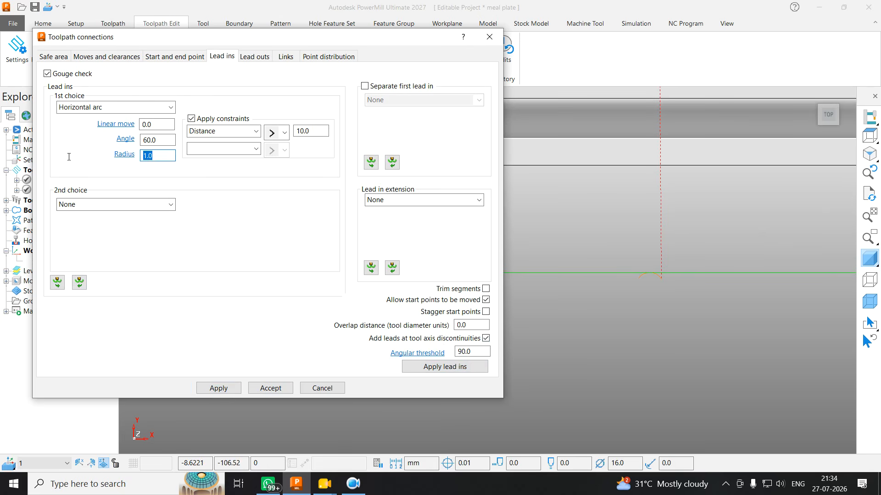
text(10)
click(57, 282)
click(422, 366)
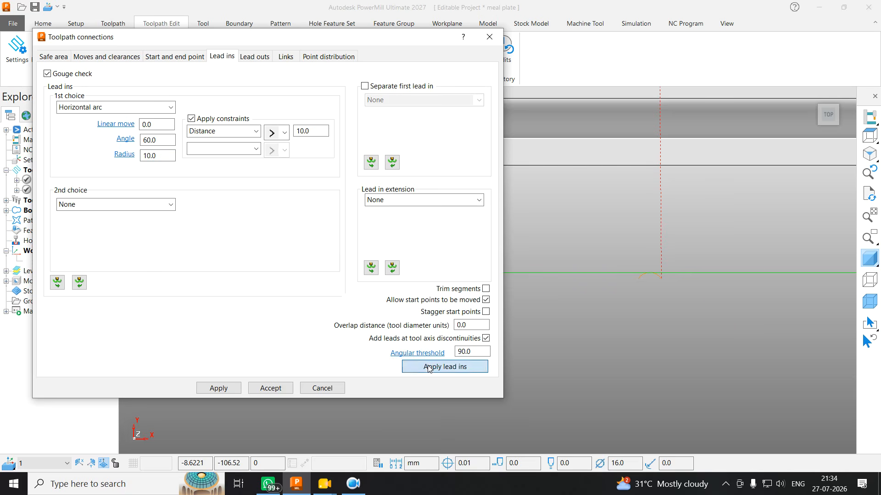
click(213, 388)
scroll(606, 316, down, 2)
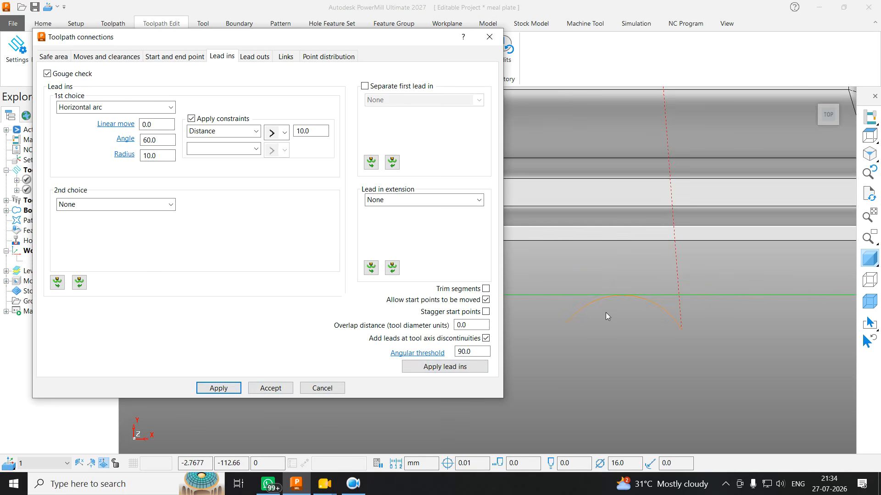
Set the lead-in arc angle to 90 degrees, copy it to the lead outs and apply the connections
double_click(156, 140)
text(90)
click(58, 282)
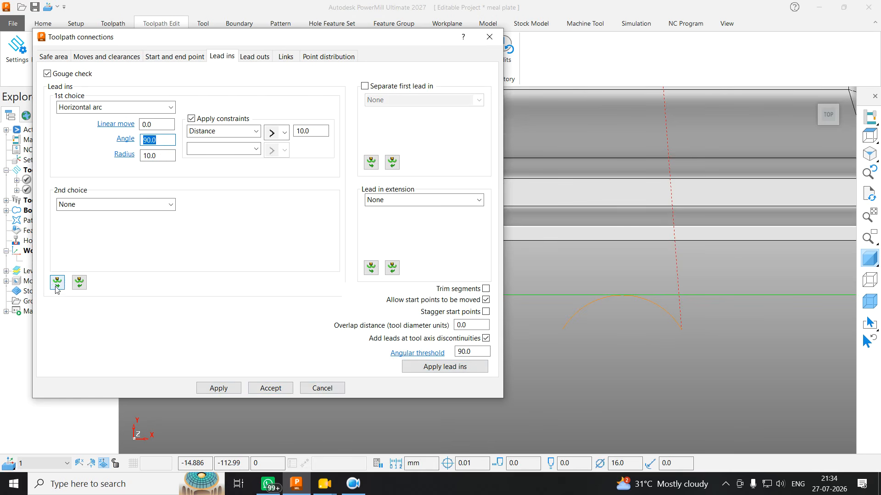
click(461, 369)
click(201, 389)
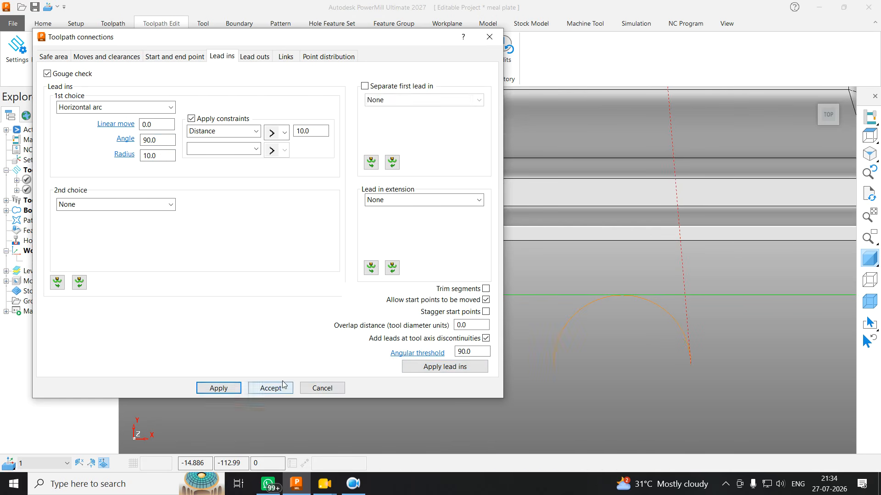
Examine the lead-in and lead-out arcs beside the tray wall from an oblique view and close the connection settings
scroll(681, 321, down, 4)
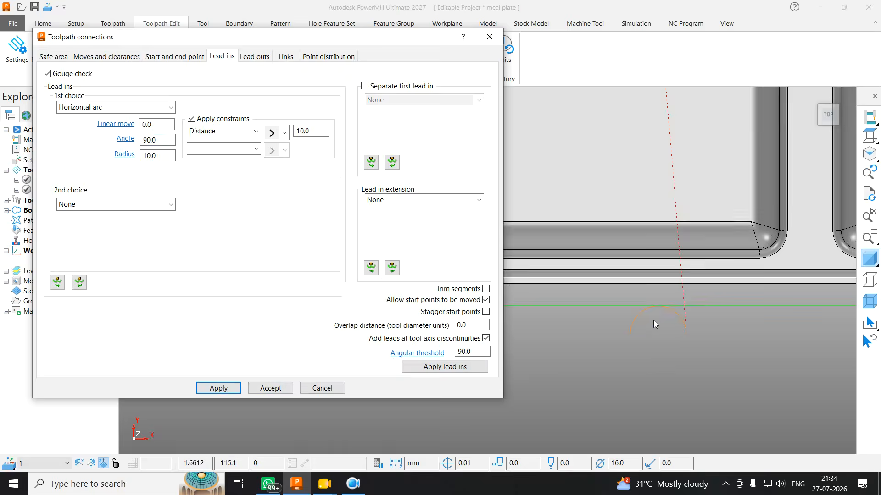
middle_drag(653, 320, 733, 205)
scroll(679, 188, up, 1)
scroll(641, 216, up, 4)
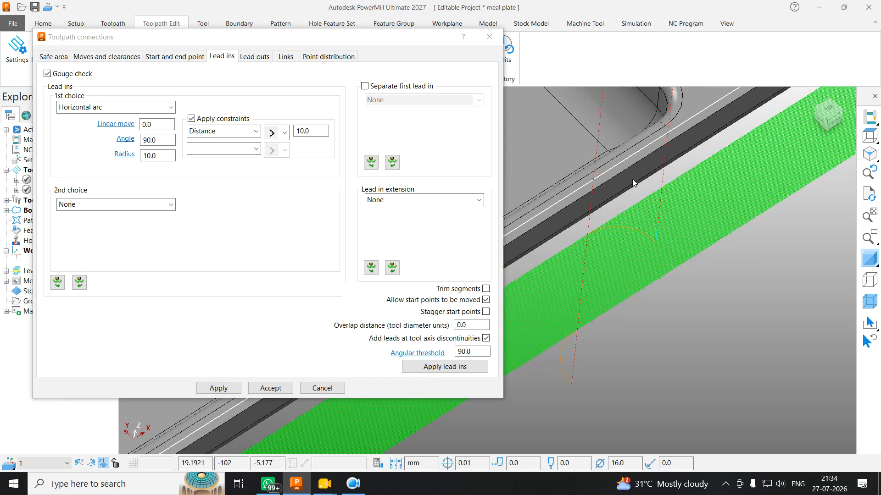
scroll(643, 240, down, 2)
middle_drag(643, 241, 625, 209)
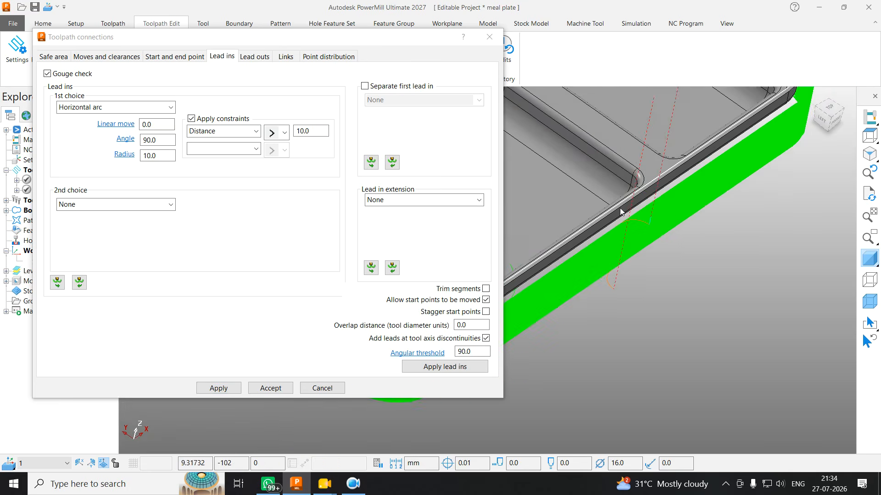
scroll(616, 206, up, 4)
click(489, 37)
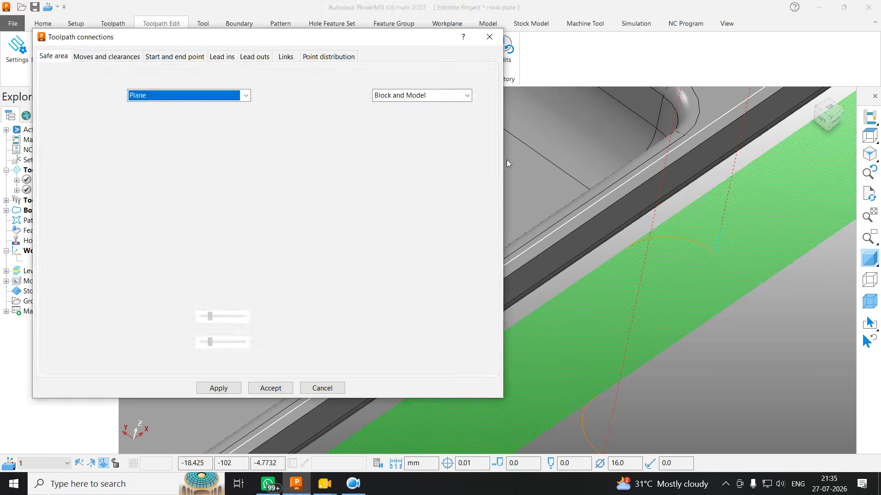
scroll(586, 314, down, 6)
middle_drag(342, 259, 321, 234)
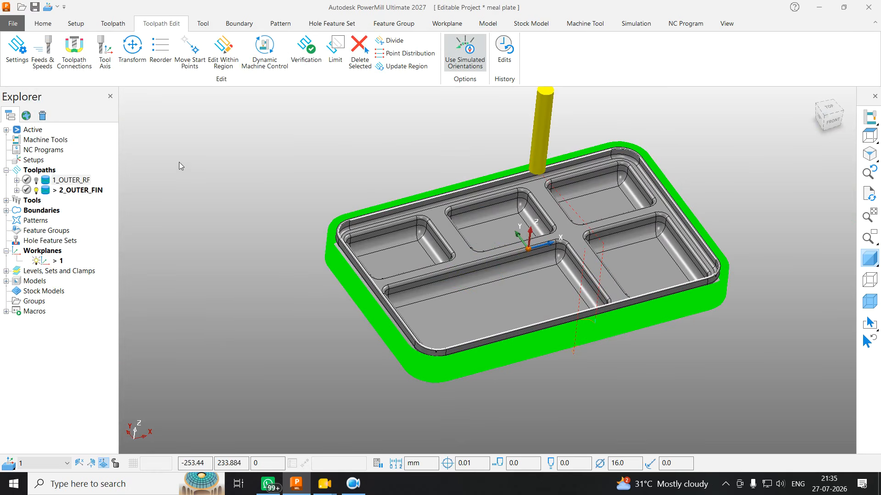
Start a Model Area Clearance toolpath and calculate its box block from the model with an expansion of 0
click(42, 24)
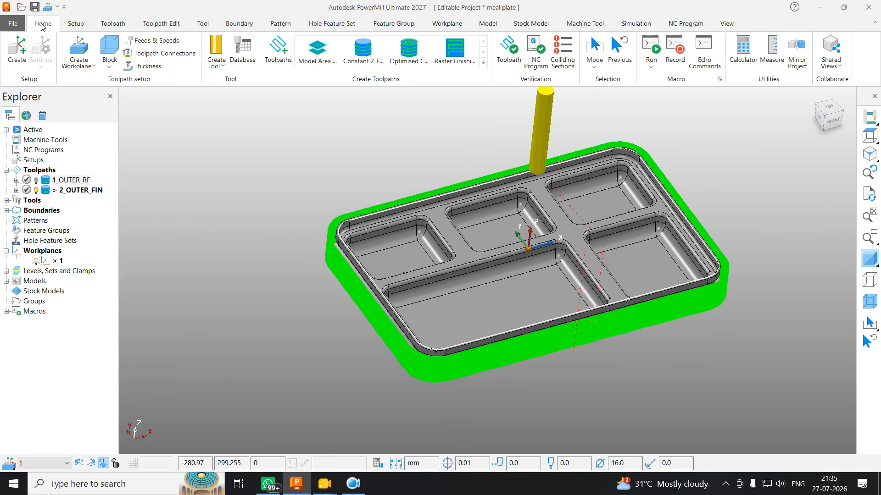
click(323, 61)
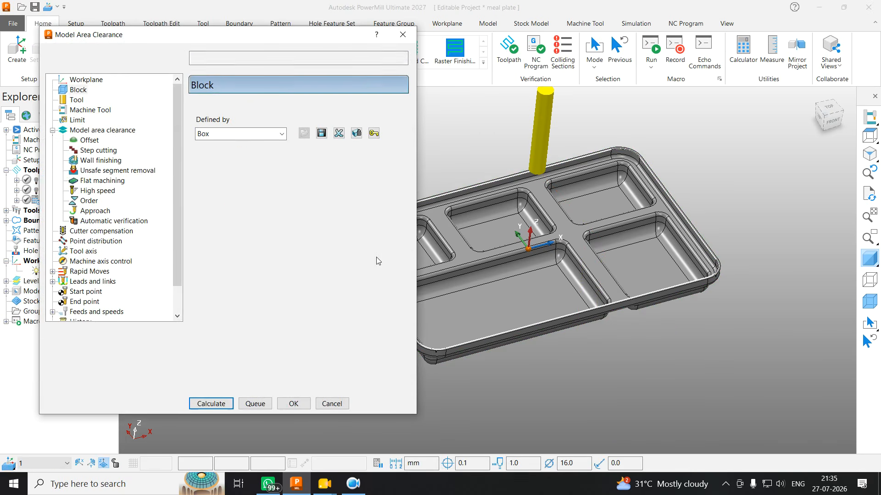
click(311, 248)
drag(283, 315, 122, 344)
text(0)
key(Return)
click(357, 337)
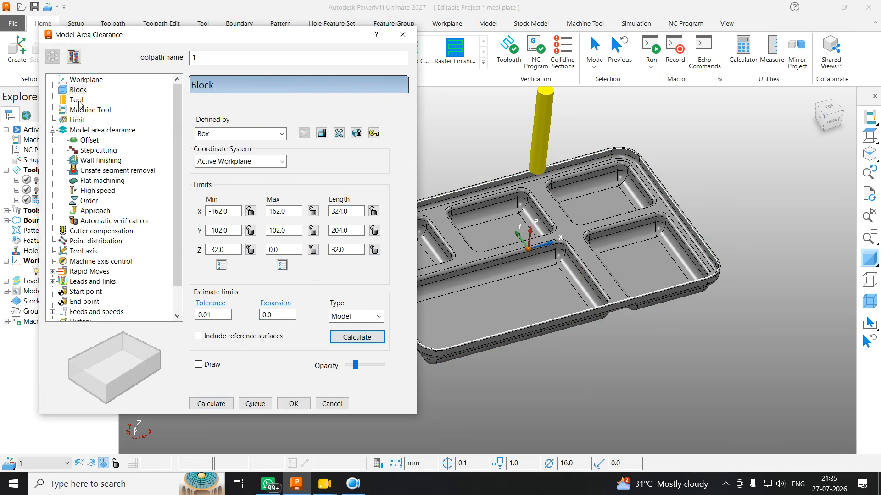
Select the existing tip radiused tool 20R2.0 for the area clearance toolpath
click(76, 99)
click(317, 107)
click(311, 128)
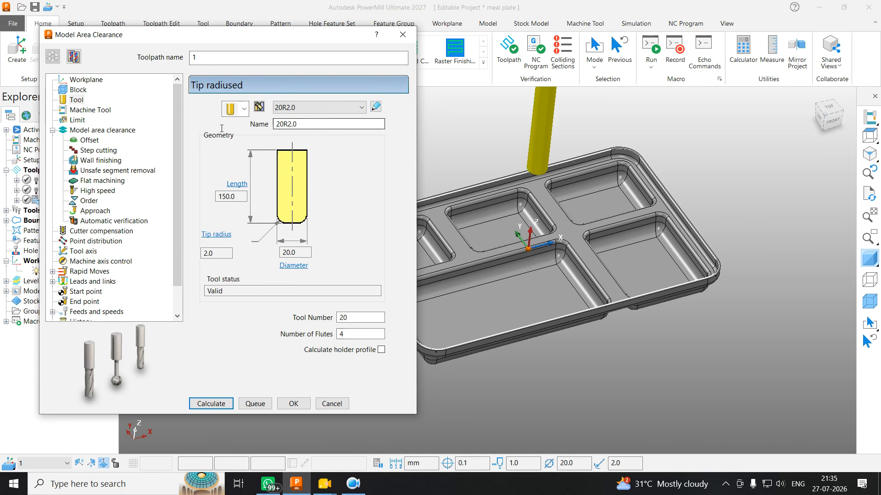
Limit the toolpath with boundary 1, setting the block limit option and trimming to Keep inside
click(90, 110)
click(77, 120)
click(377, 203)
click(364, 233)
click(73, 120)
click(343, 164)
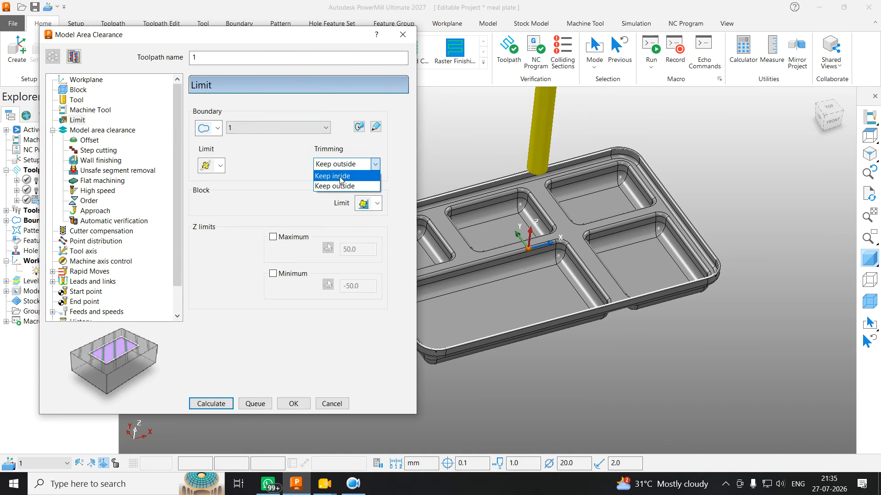
click(341, 180)
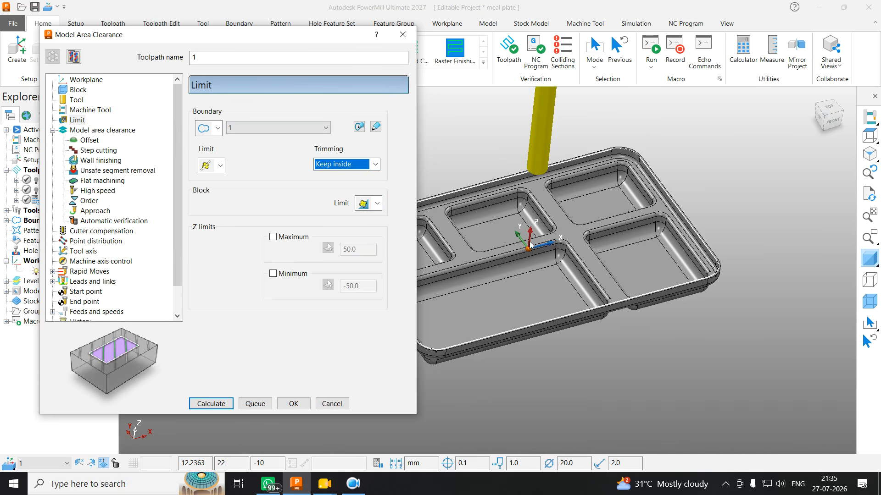
Set the area cut direction of the model area clearance to Any
click(89, 131)
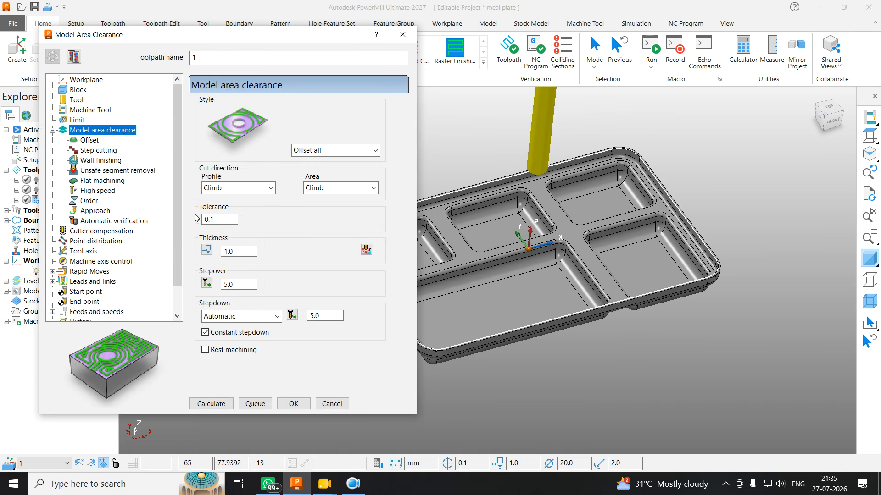
double_click(227, 220)
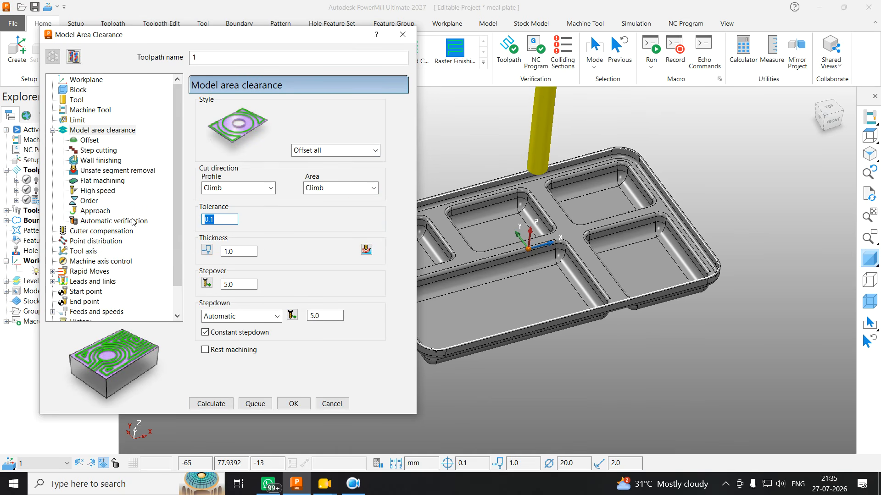
click(340, 188)
click(321, 221)
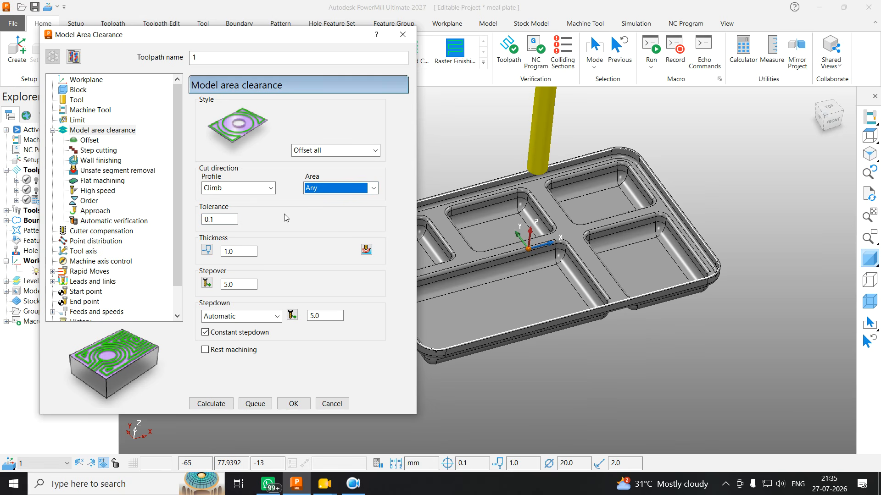
Use separate radial and axial thicknesses, with 0.5 radial and 0.3 axial
click(207, 249)
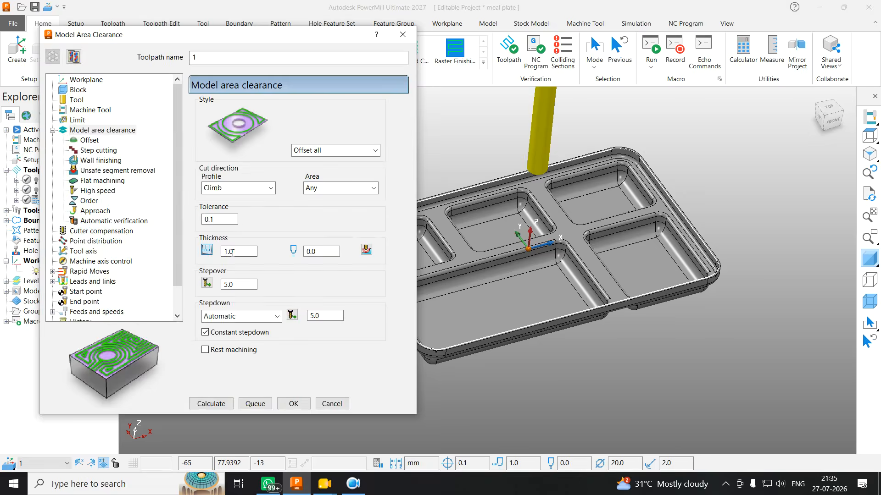
text(0.5)
key(Return)
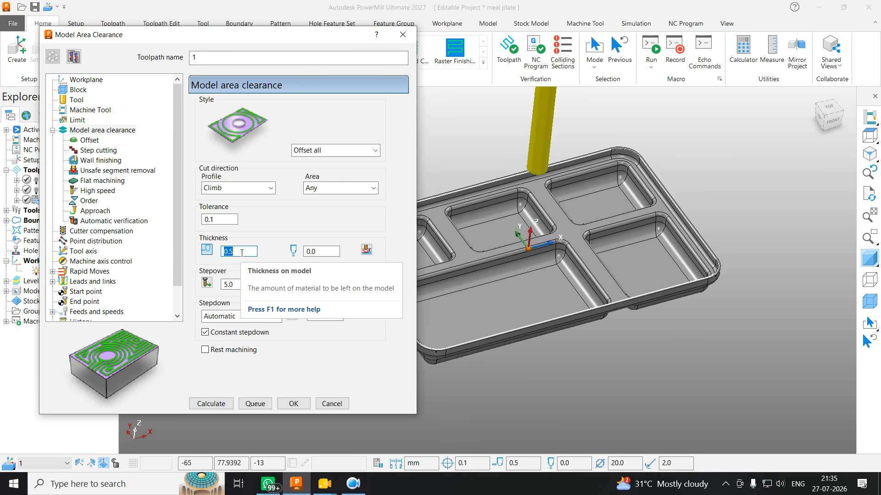
key(Tab)
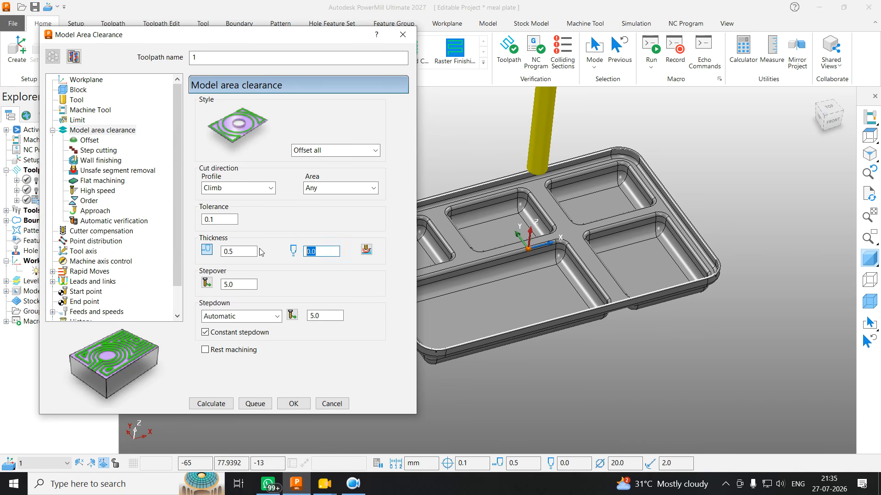
text(0.3)
key(Tab)
Set the area clearance stepover to 12.0 and the stepdown to 0.5
text(12)
key(Return)
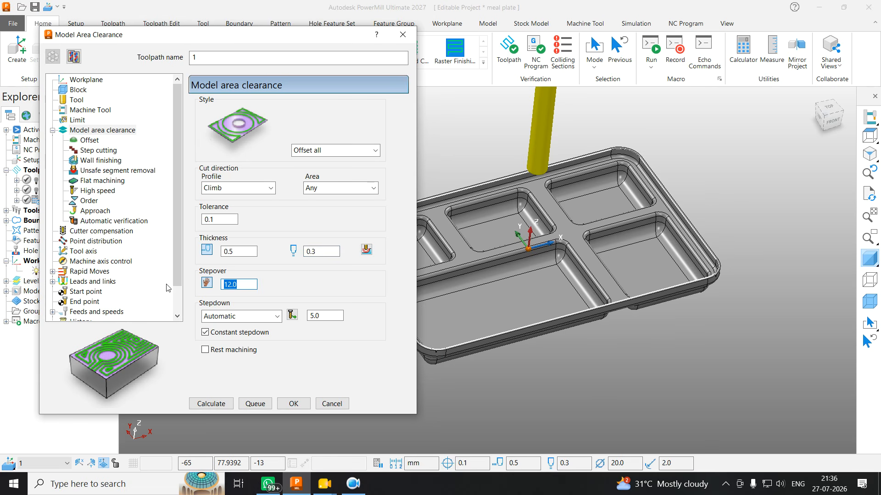
double_click(321, 315)
text(0.)
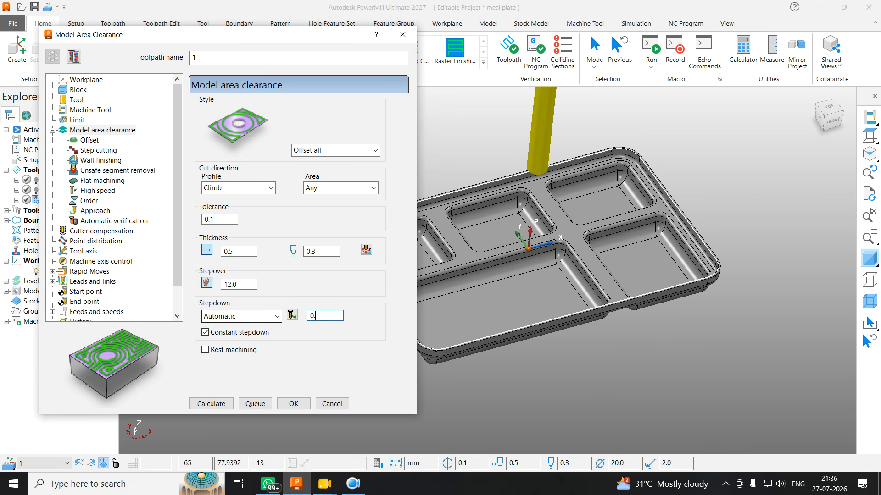
text(5)
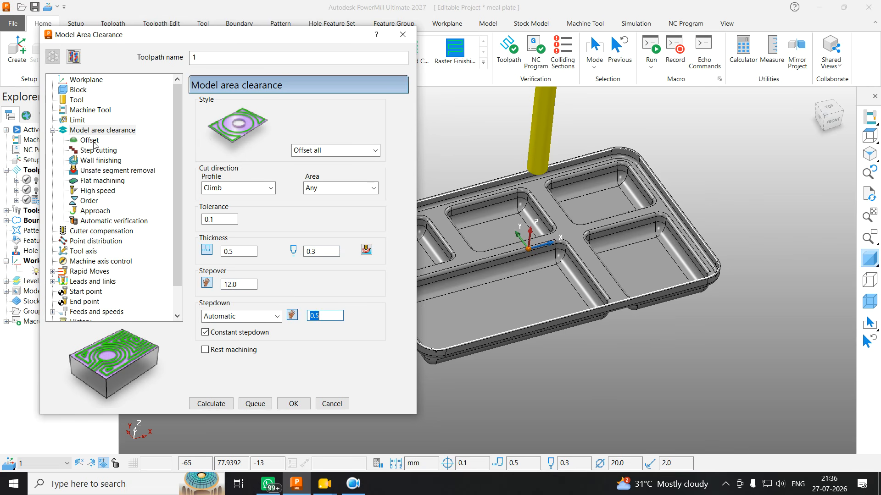
Turn off Maintain cut direction and Remove cusps in the advanced offset settings
click(89, 140)
click(204, 124)
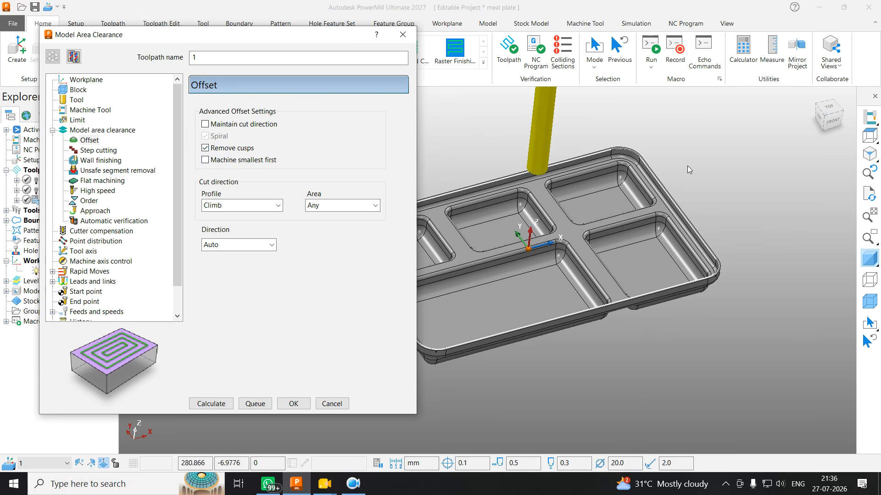
scroll(622, 175, up, 5)
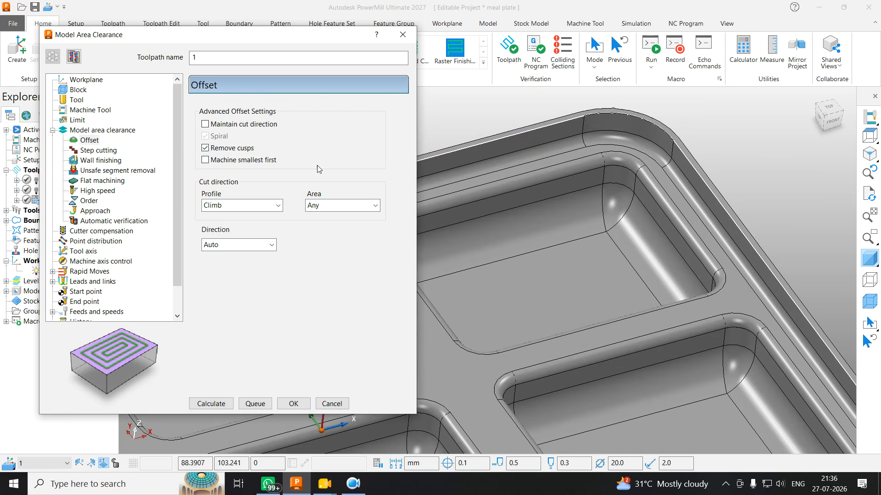
scroll(606, 176, down, 5)
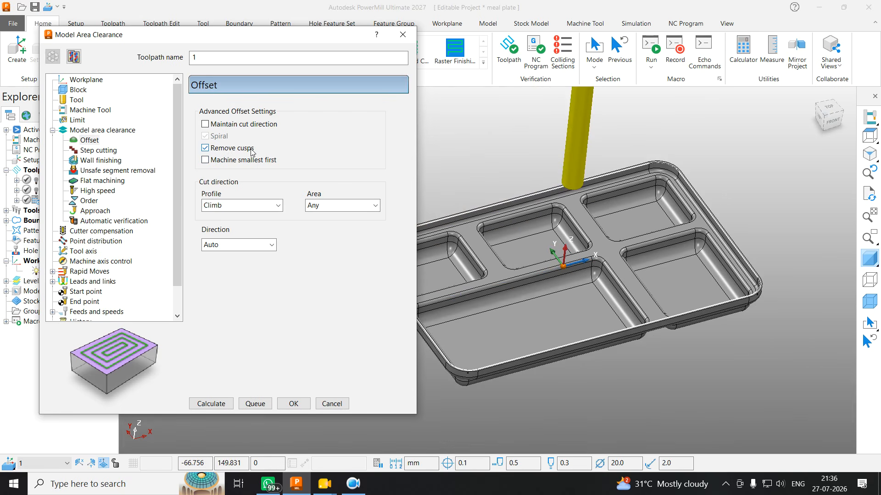
click(214, 152)
Check the limit, offset, step cutting, wall finishing, flat machining and high speed settings, and disable adding approaches from outside
click(77, 121)
click(92, 130)
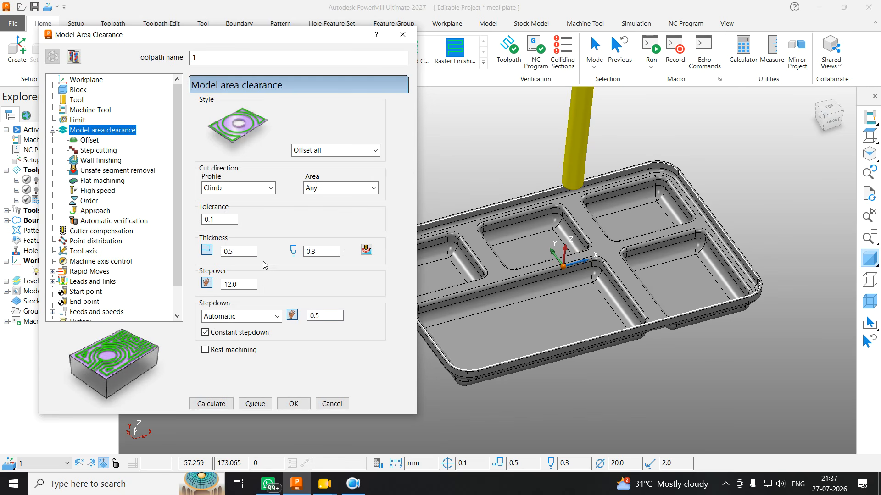
click(239, 251)
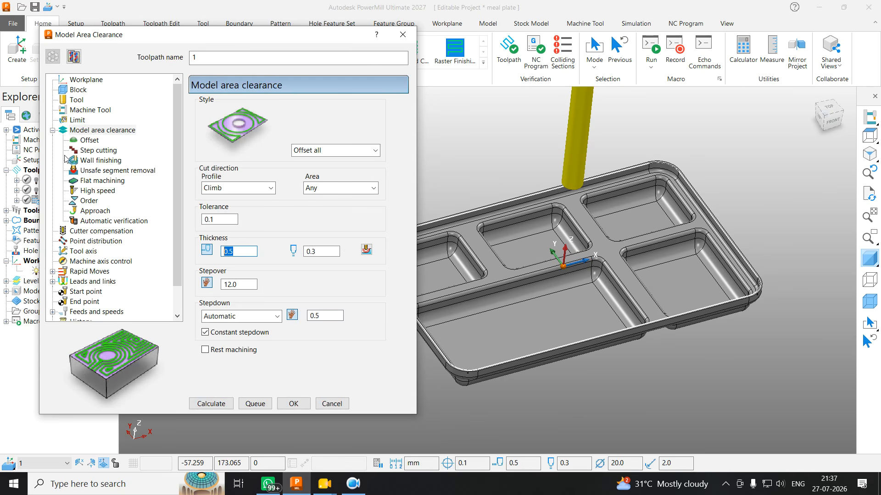
click(83, 142)
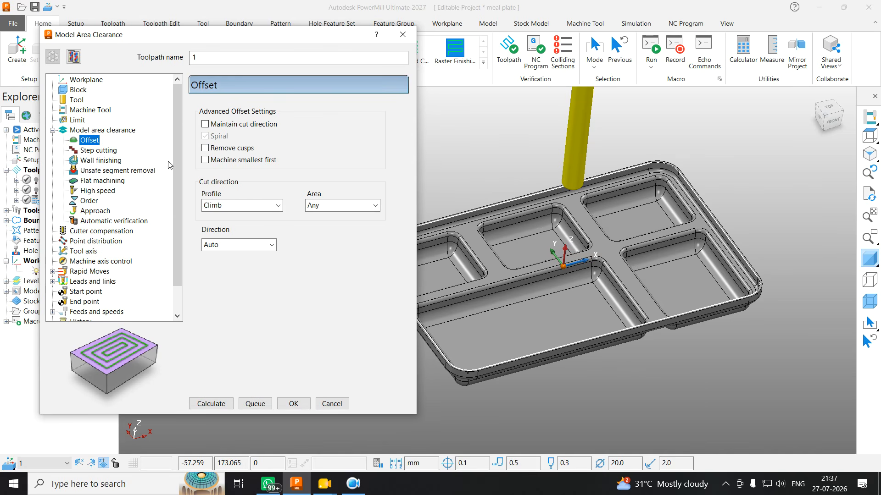
click(94, 151)
click(96, 160)
click(98, 180)
click(97, 190)
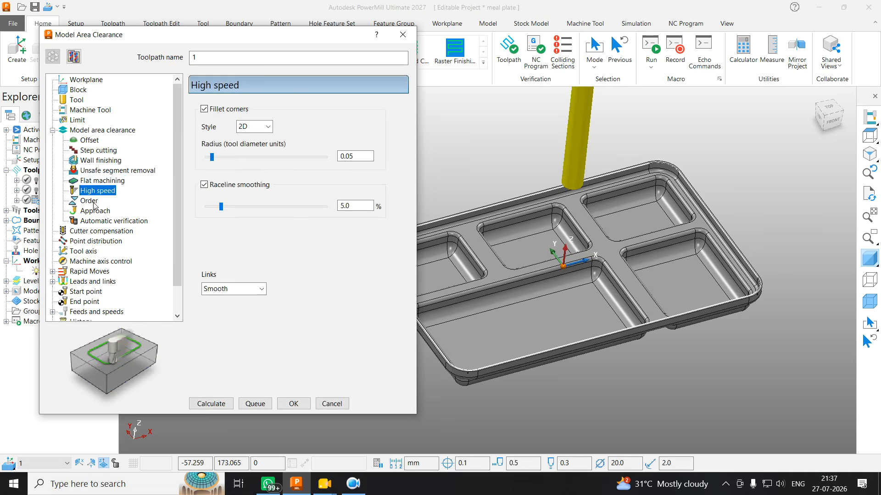
click(95, 211)
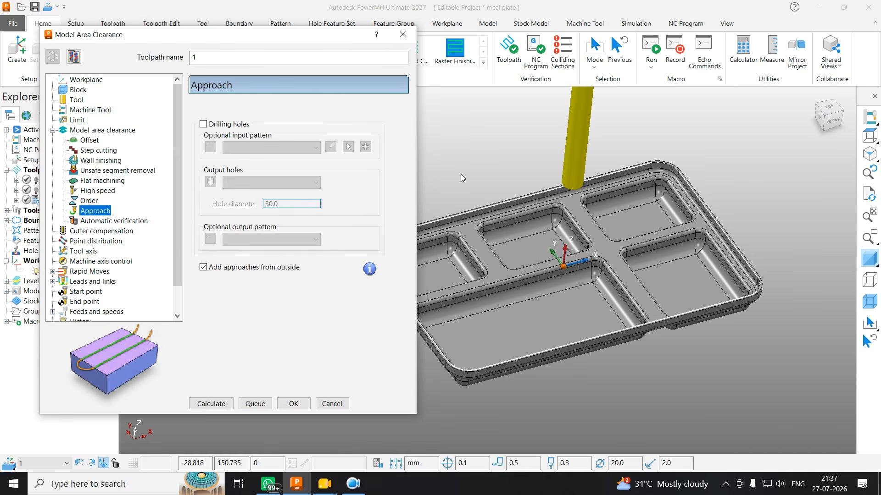
click(204, 268)
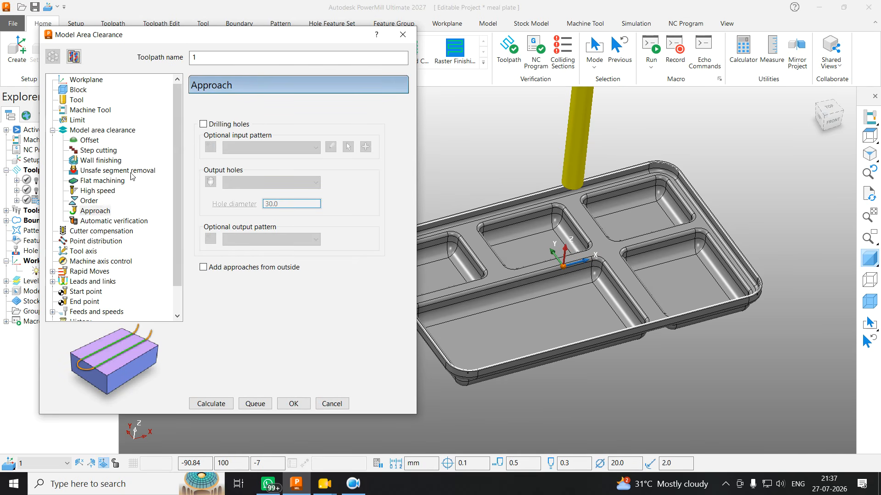
Examine the automatic verification, cutter compensation, point distribution, machine axis control, rapid move and approach settings
scroll(177, 186, down, 1)
click(106, 190)
click(100, 202)
click(97, 211)
click(95, 231)
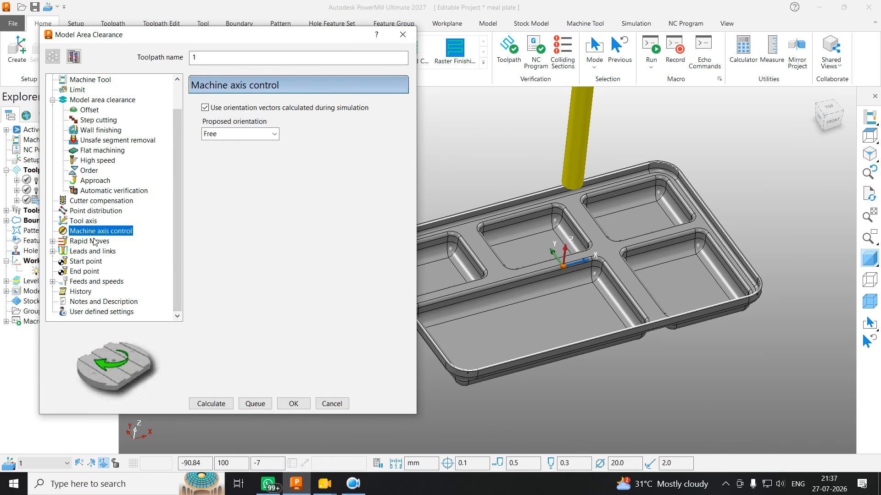
click(94, 241)
scroll(95, 234, down, 1)
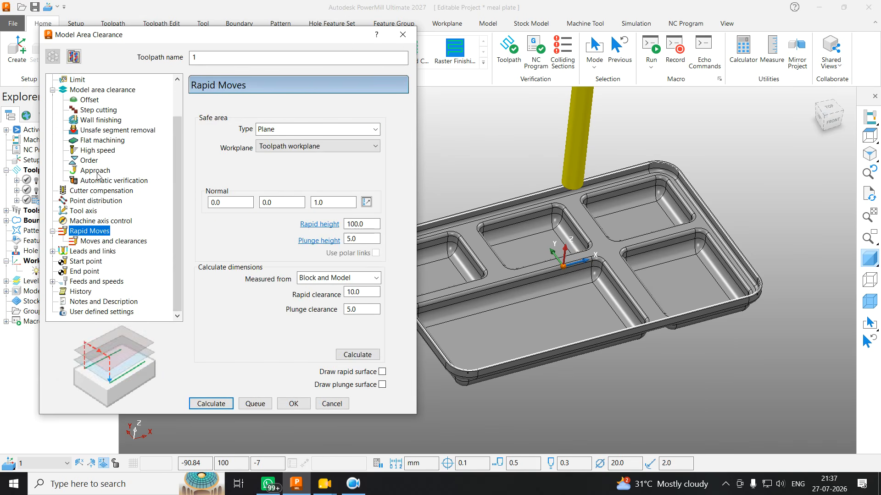
click(97, 172)
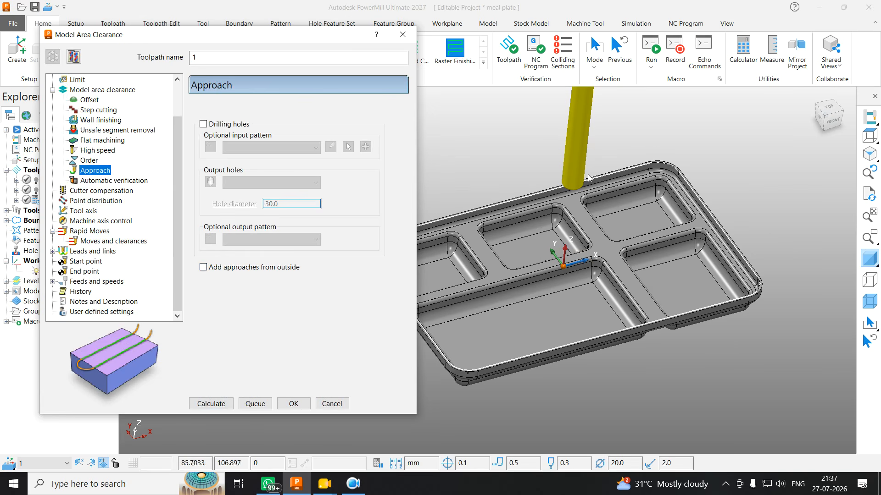
Inspect the tray from an oblique view and bring up the lead-in settings of the area clearance toolpath
middle_drag(610, 150, 625, 221)
mouse_move(153, 37)
mouse_down()
mouse_move(143, 29)
mouse_move(154, 24)
mouse_up()
click(200, 46)
click(96, 168)
click(95, 178)
click(91, 189)
click(85, 218)
click(92, 239)
click(91, 249)
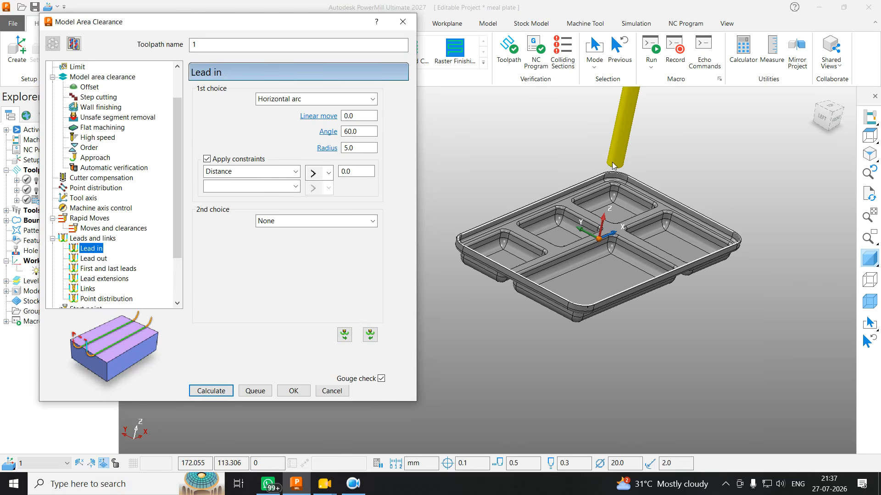
Set the first-choice lead-in to Ramp with an incremental ramp height of 0.5, and turn off its constraints
drag(226, 29, 232, 26)
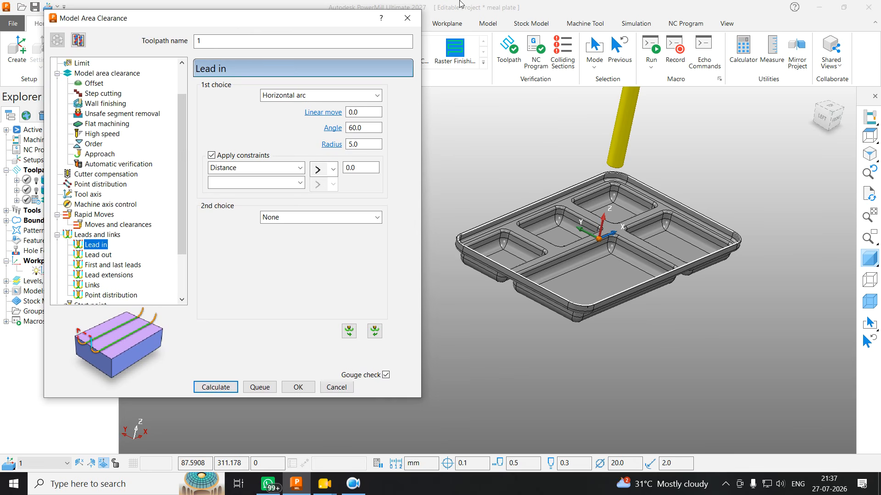
click(264, 98)
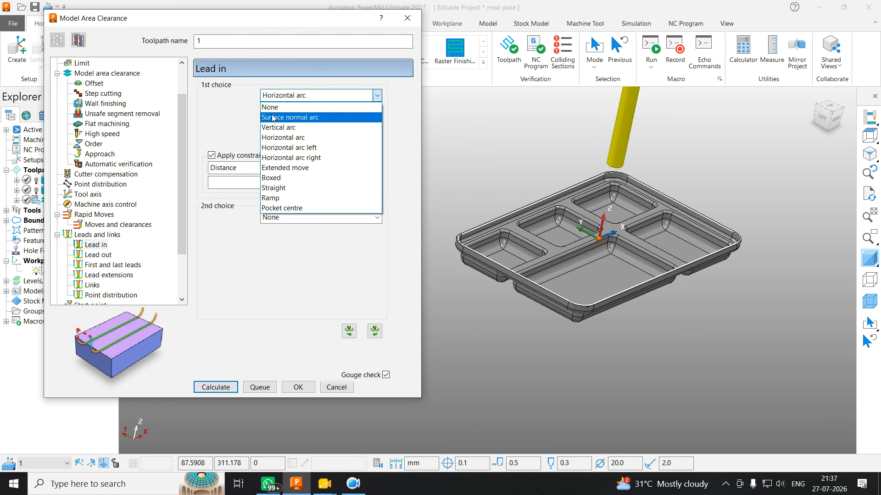
click(272, 198)
click(367, 114)
drag(240, 262, 125, 273)
text(0.5)
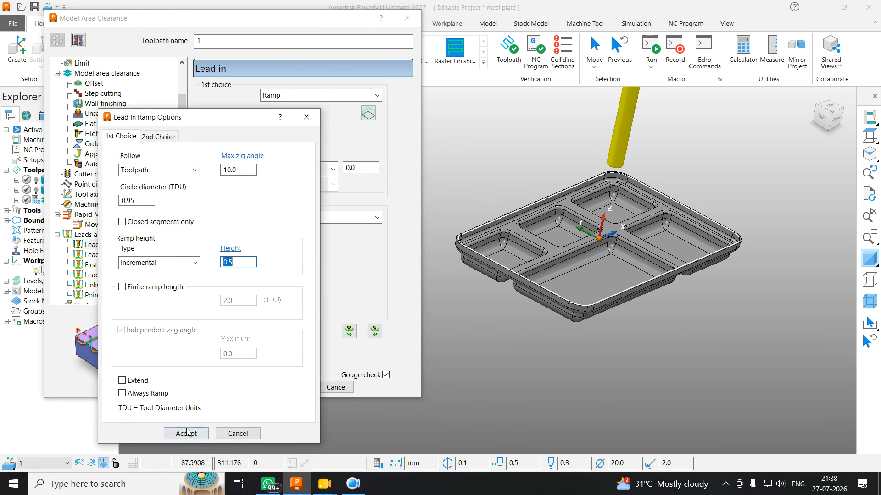
click(186, 434)
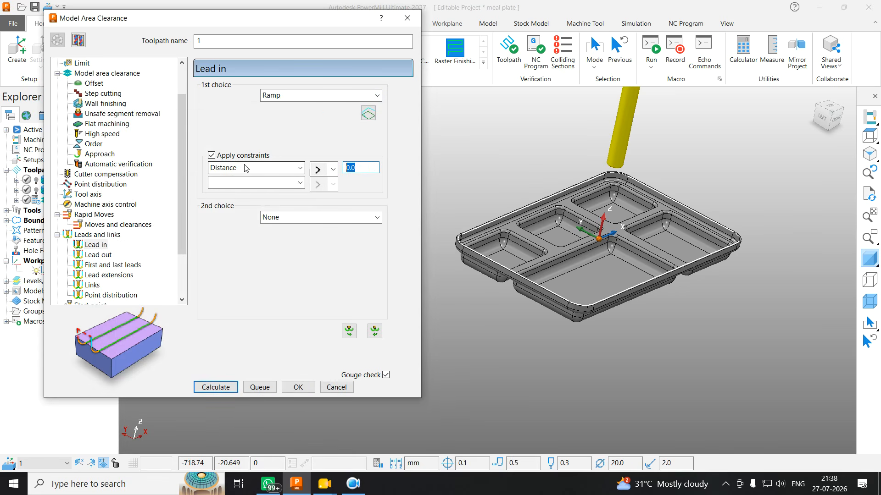
click(220, 157)
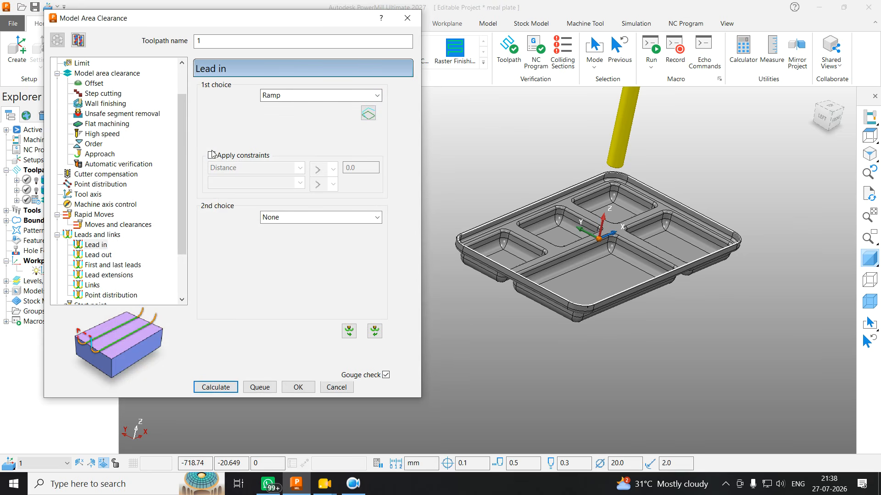
Set the first-choice lead-out of the area clearance toolpath to None
click(104, 254)
click(310, 95)
click(281, 107)
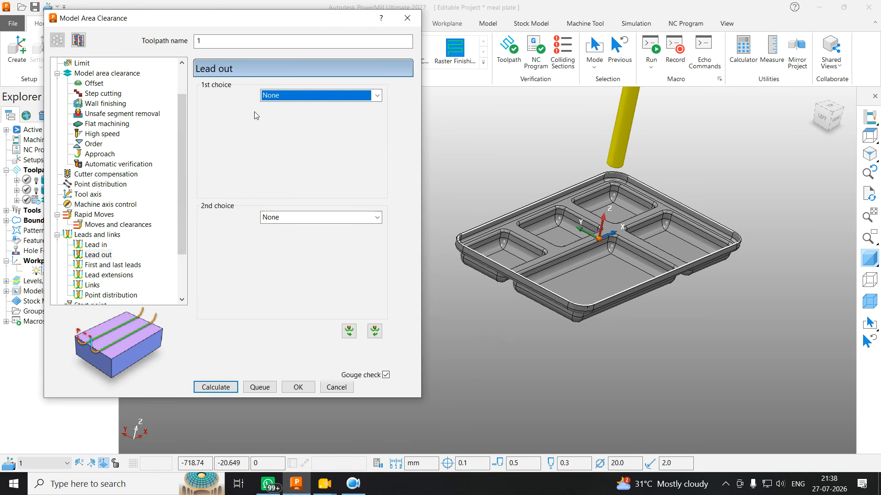
Set the first-choice link of the area clearance toolpath to Straight
click(93, 286)
click(316, 96)
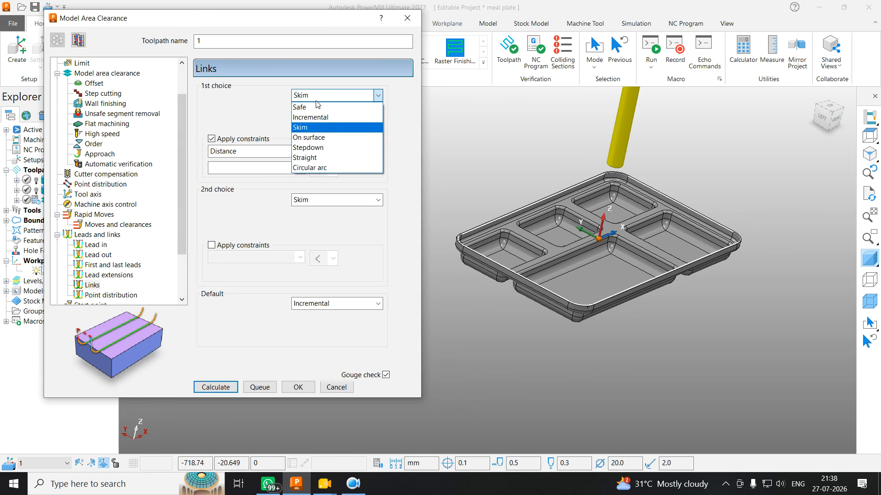
click(305, 157)
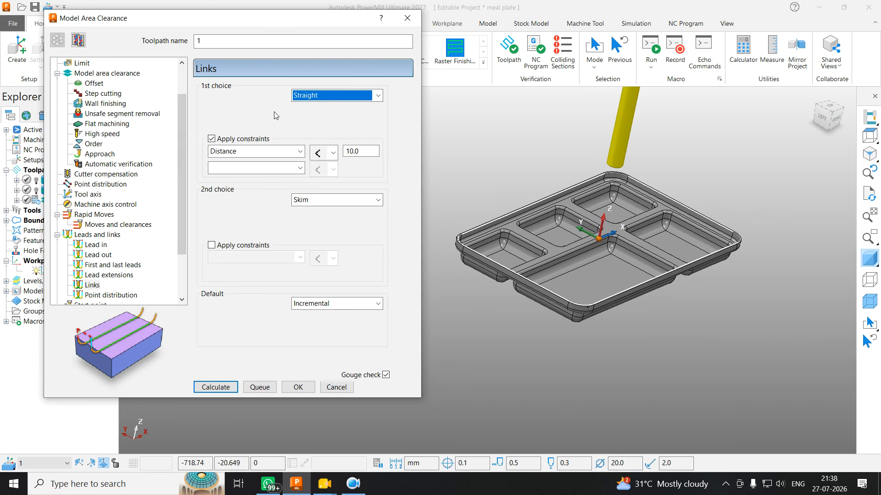
Set the cutting feed rate of the area clearance toolpath to 3500 mm/min
scroll(159, 211, down, 2)
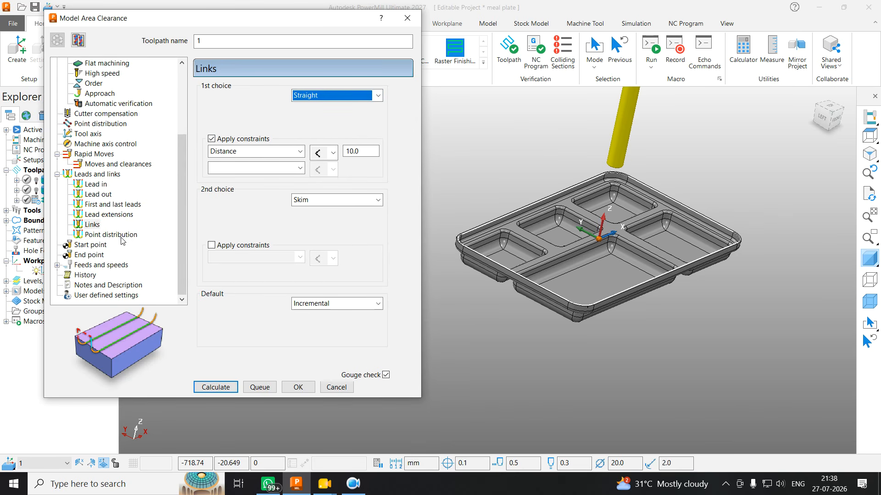
click(111, 265)
key(Tab)
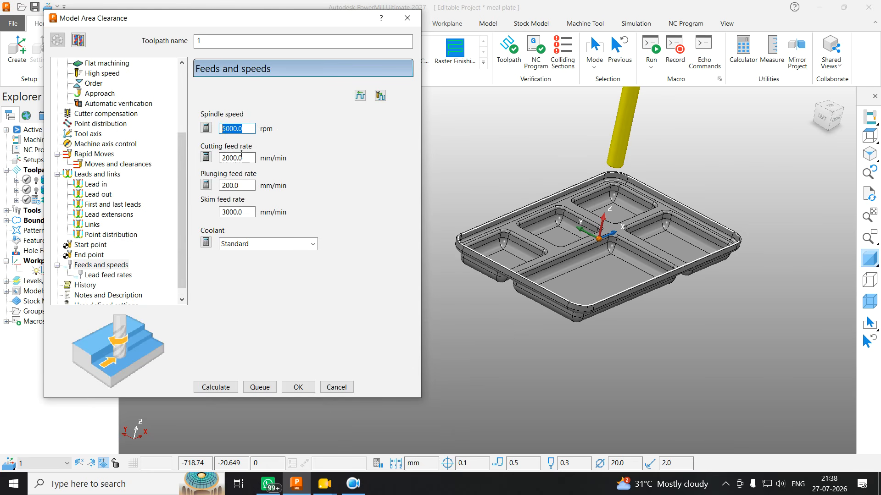
drag(243, 129, 172, 132)
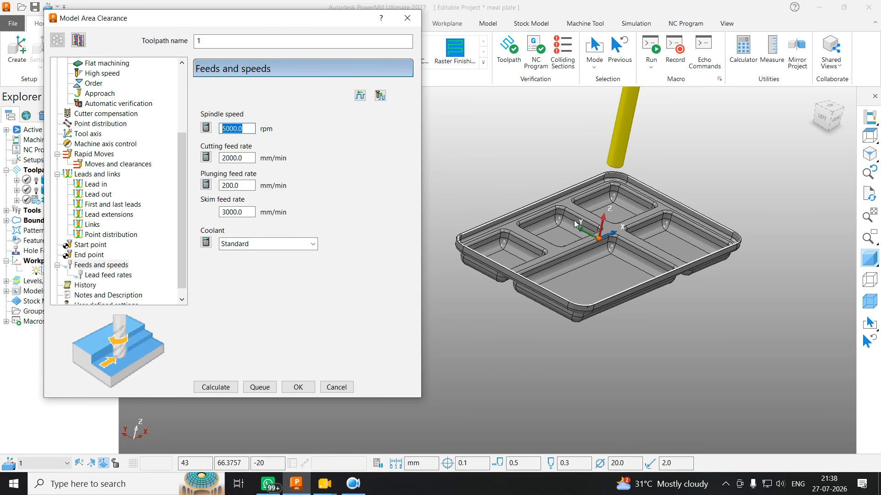
scroll(635, 205, up, 1)
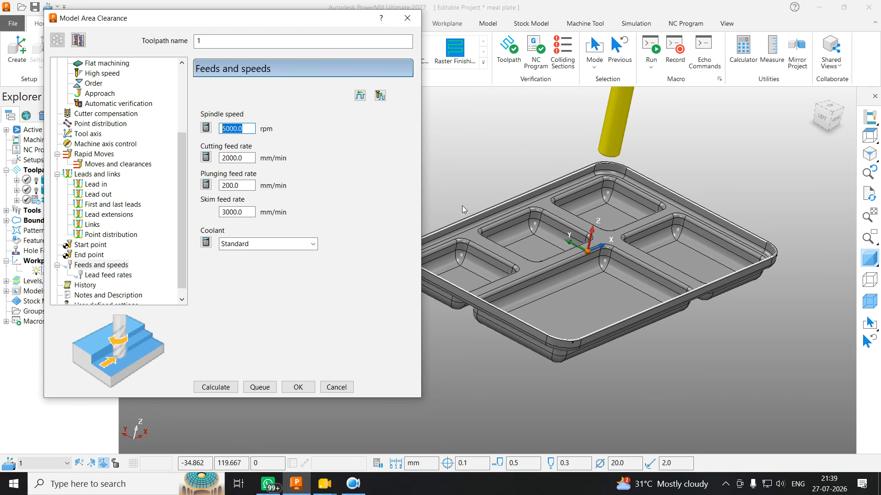
key(Tab)
text(3500)
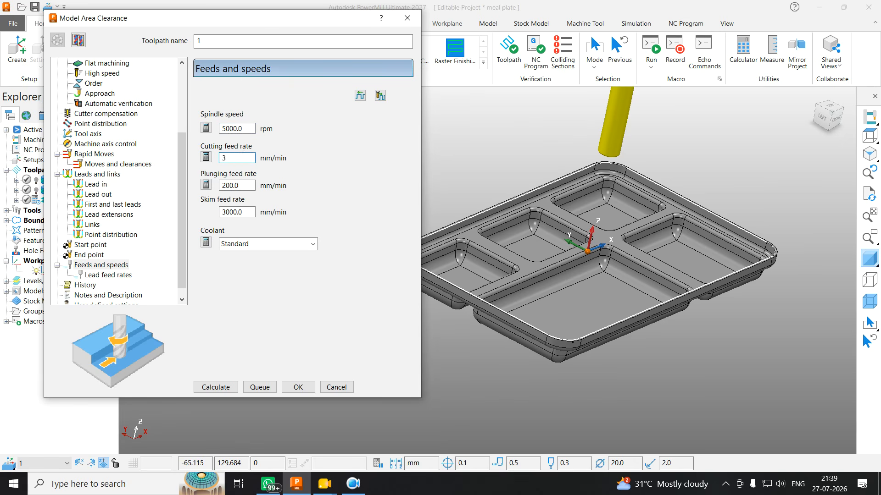
key(Return)
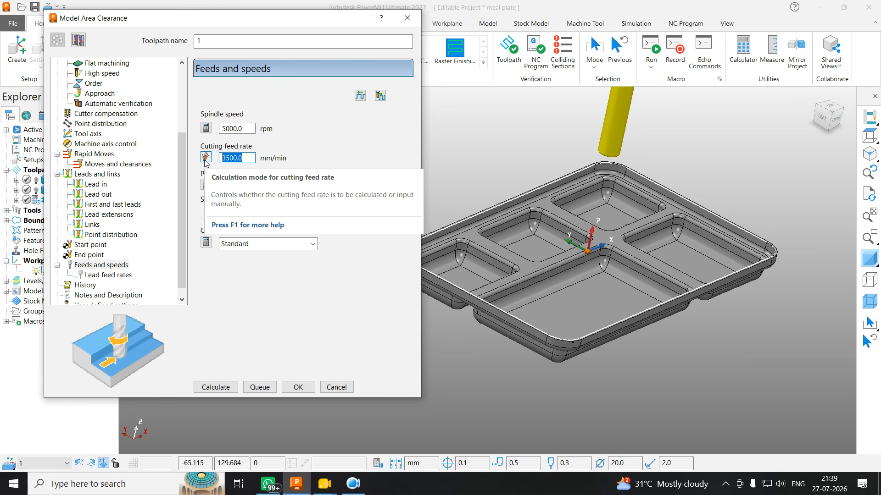
drag(251, 130, 196, 134)
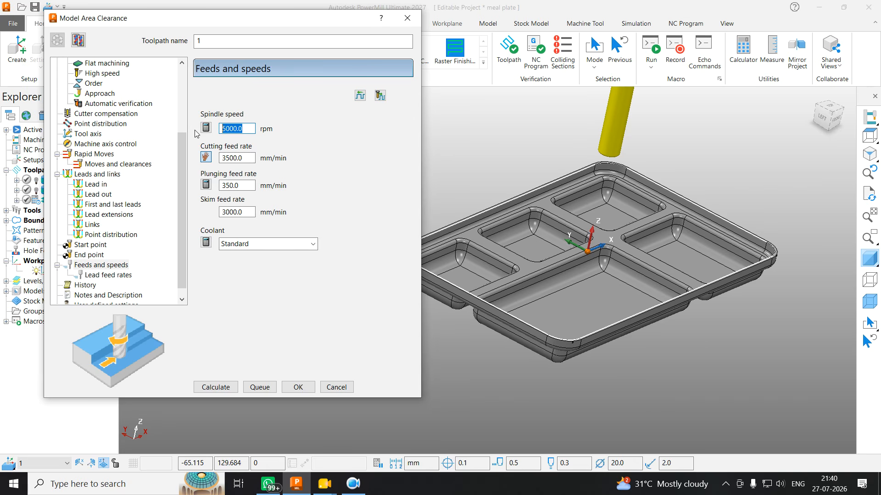
key(BackSpace)
key(ctrl+z)
drag(244, 158, 221, 156)
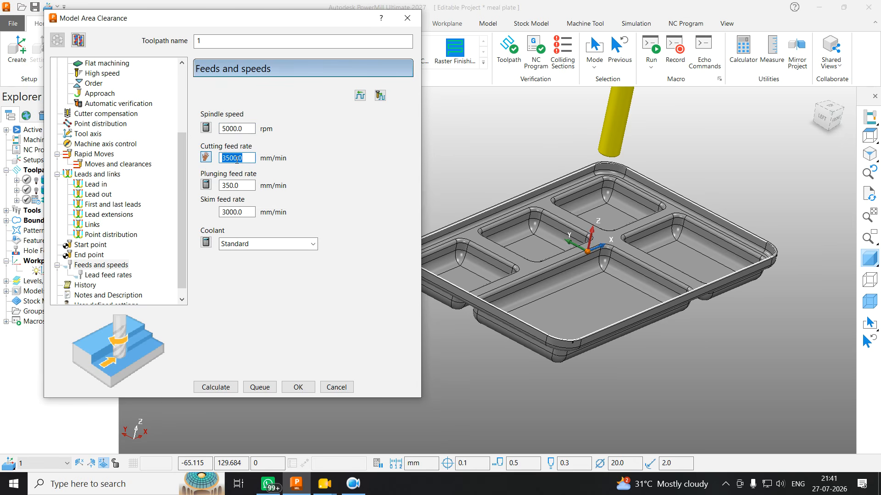
click(242, 184)
drag(248, 129, 219, 129)
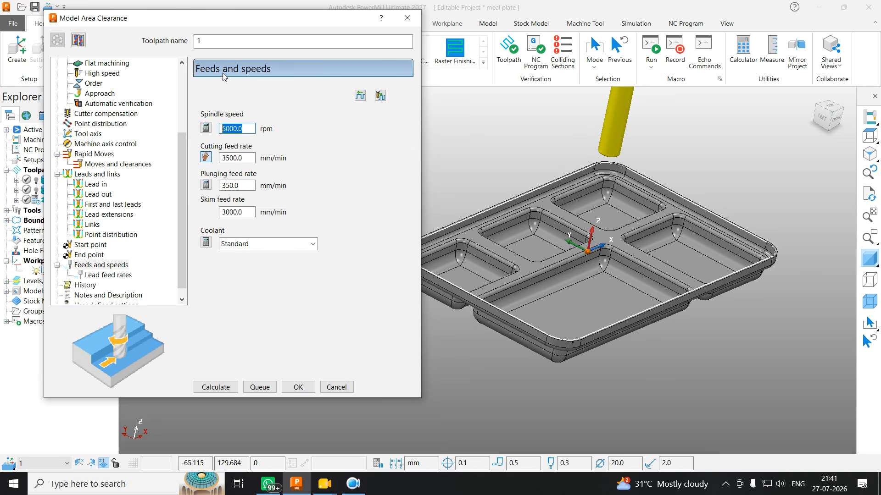
Calculate the area clearance toolpath, close its settings and inspect the resulting passes over the tray
click(215, 387)
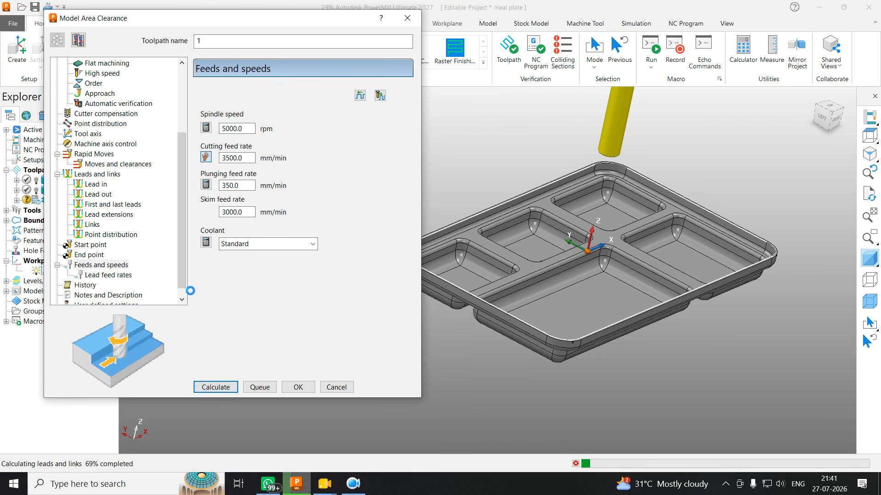
click(336, 387)
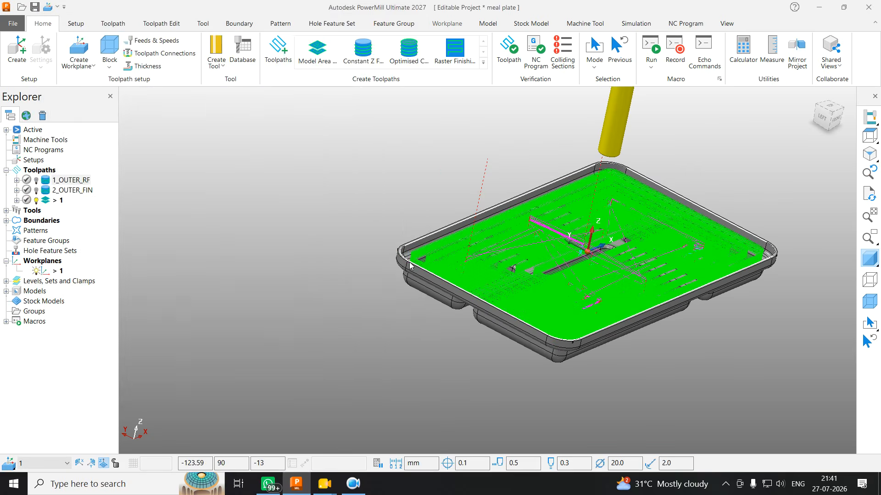
scroll(365, 293, up, 5)
scroll(462, 189, down, 4)
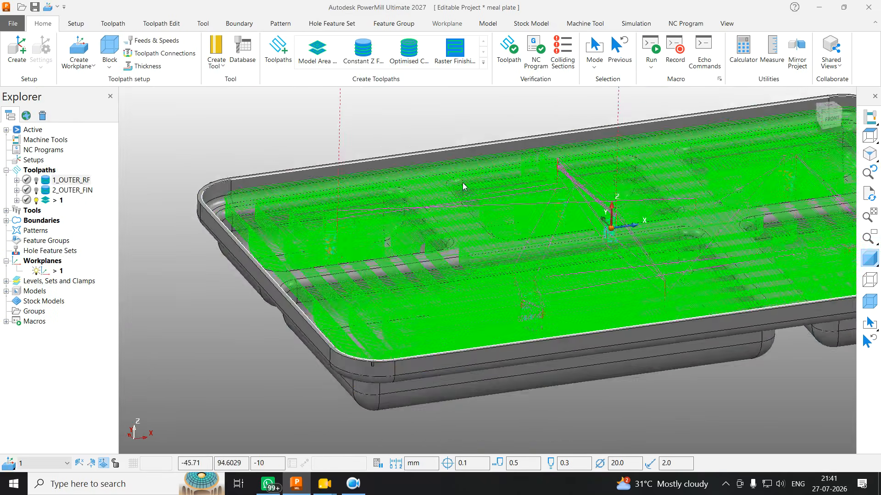
middle_drag(463, 186, 442, 289)
scroll(409, 298, down, 3)
middle_drag(206, 252, 230, 242)
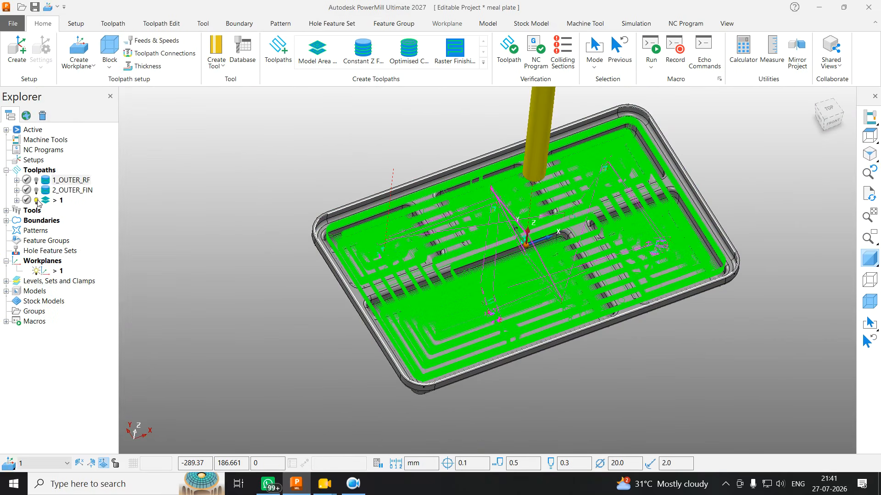
Review the machining time and number of lifts in the statistics of toolpath 1
right_click(59, 201)
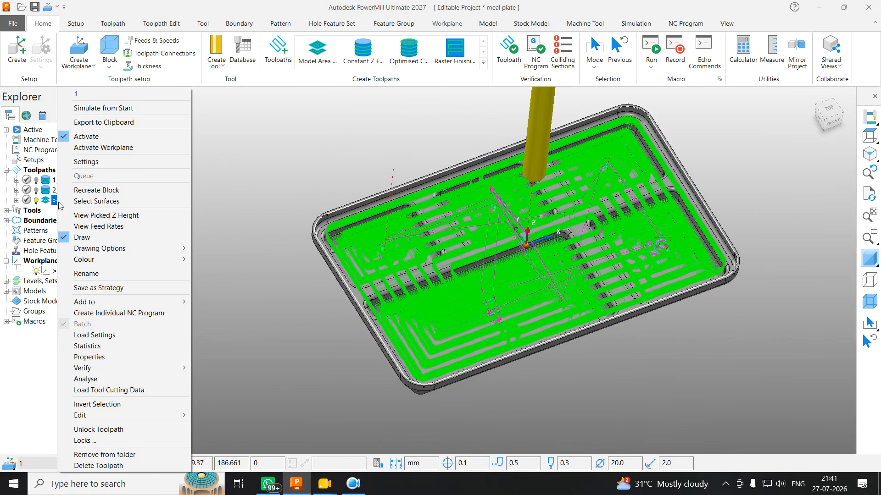
click(95, 347)
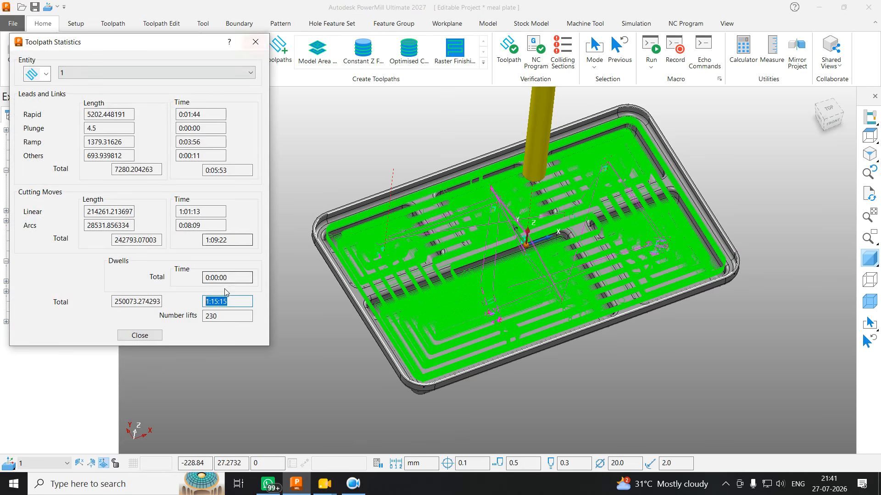
click(255, 42)
Examine the roughing passes inside the tray compartments from several angles and distances
scroll(548, 166, up, 2)
scroll(548, 166, up, 2)
scroll(564, 174, down, 4)
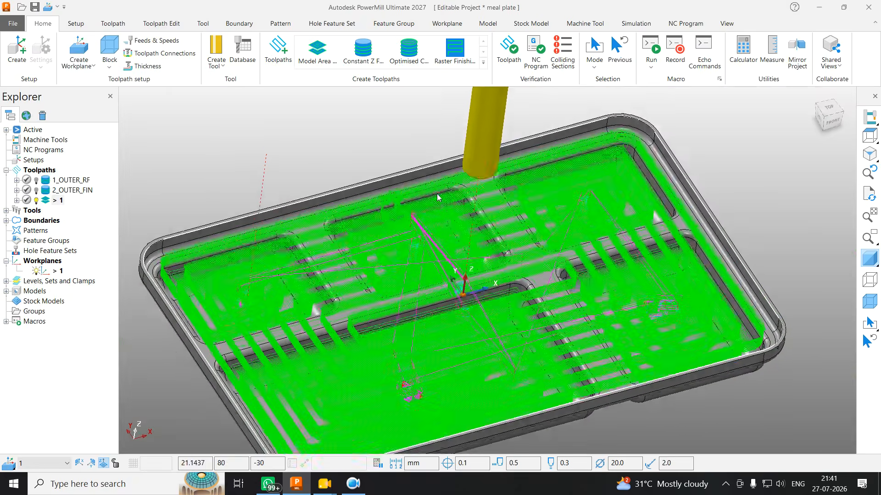
scroll(579, 183, up, 5)
scroll(521, 249, down, 4)
scroll(283, 301, up, 6)
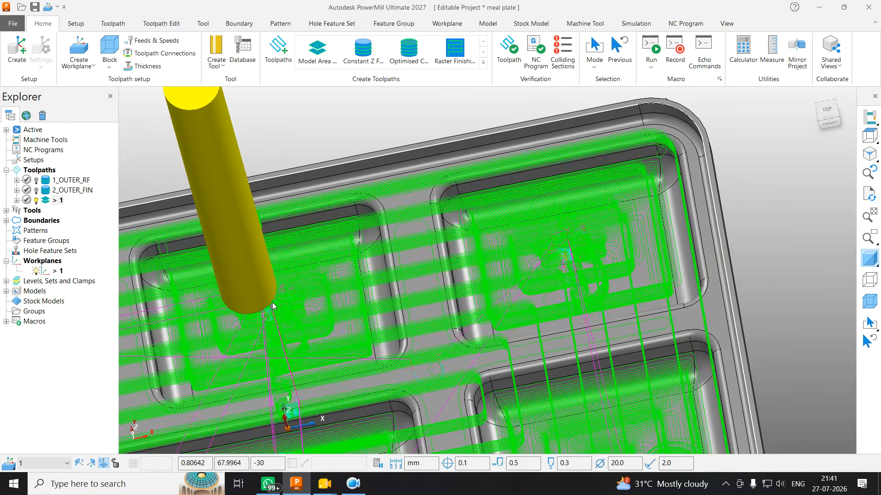
scroll(448, 211, down, 5)
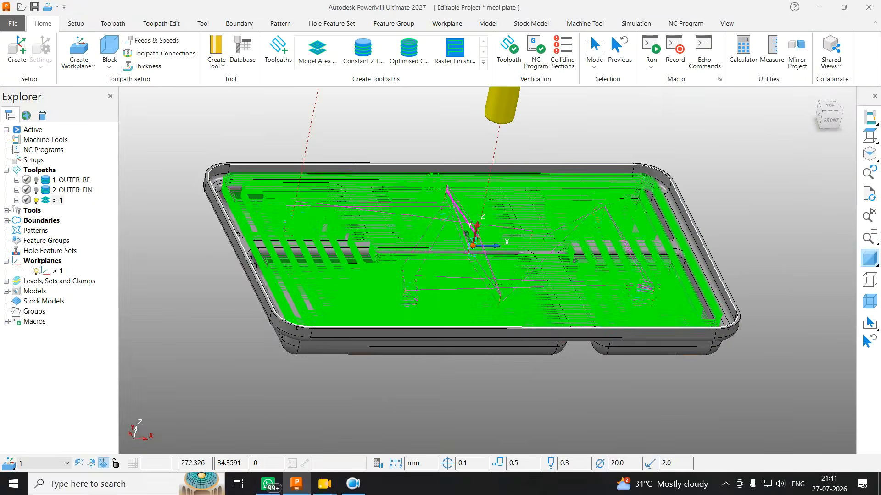
middle_drag(450, 263, 367, 255)
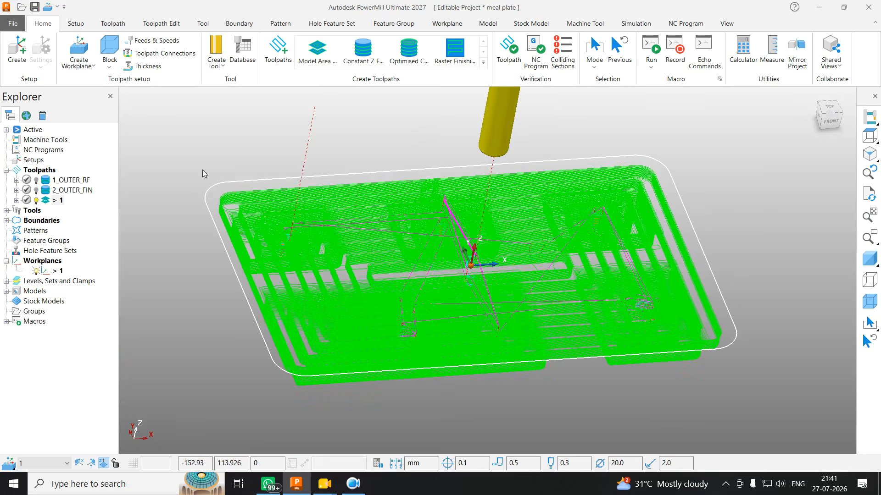
Hide the cutting moves to examine the toolpath's leads and links, and display the model shaded
click(113, 24)
click(568, 51)
scroll(212, 220, up, 6)
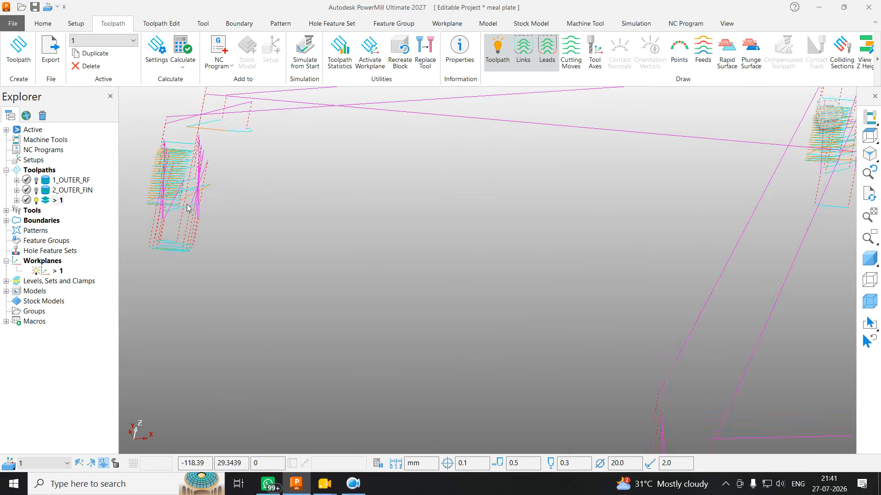
scroll(222, 246, down, 6)
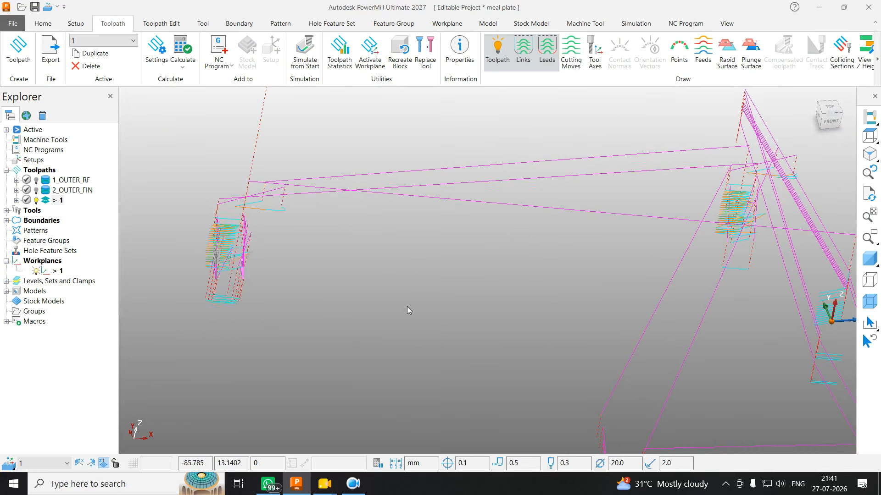
scroll(496, 135, up, 5)
scroll(495, 136, down, 5)
scroll(541, 275, up, 5)
scroll(541, 274, down, 4)
click(869, 259)
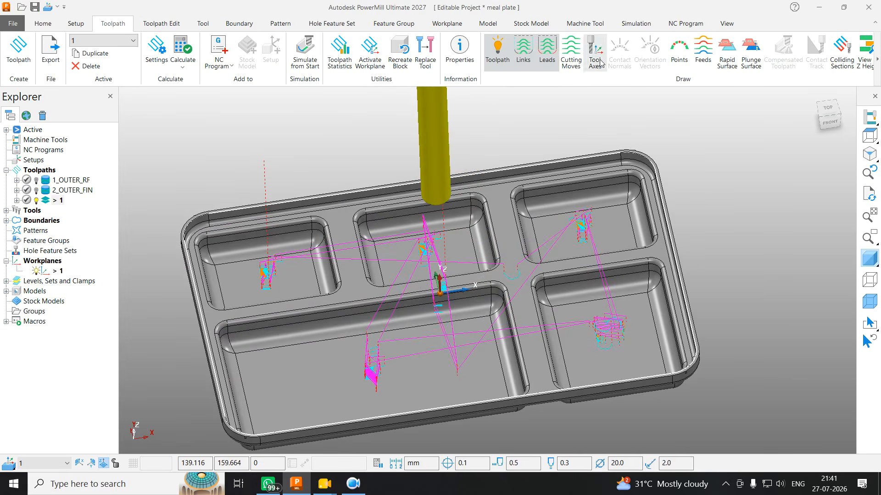
Show the cutting moves again and inspect them around the tray's compartments
click(572, 56)
scroll(526, 245, down, 4)
middle_drag(527, 245, 569, 237)
scroll(553, 251, up, 5)
scroll(553, 251, up, 2)
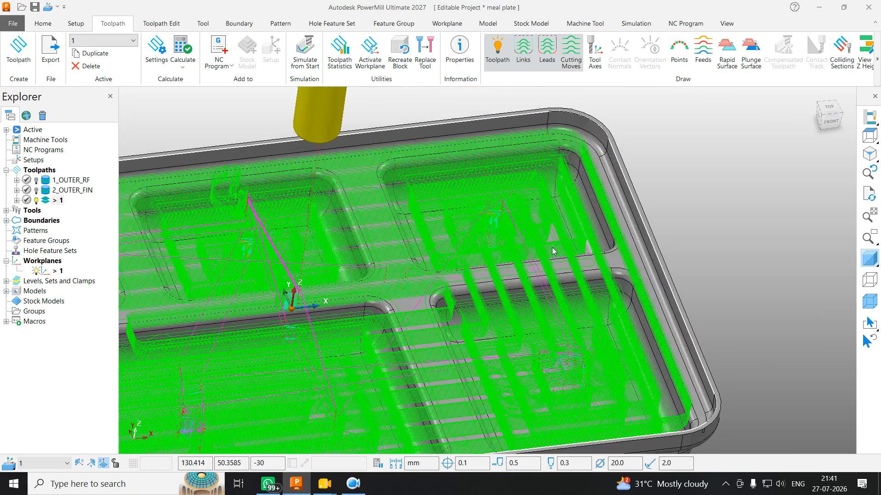
Rename toolpath 1 as 3_PROFILE_RF
click(57, 200)
click(57, 201)
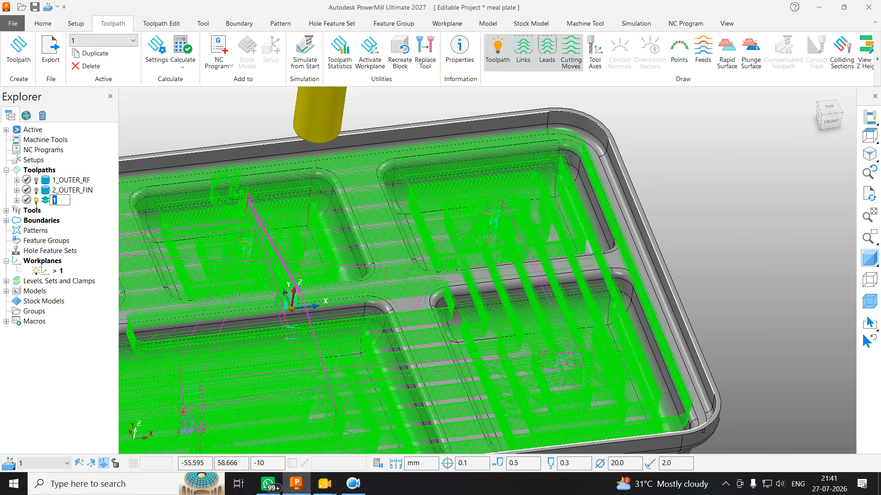
text(3_PROFILE_RF)
key(Return)
Create a copy of the 3_PROFILE_RF toolpath from its settings and move the settings dialog clear of the ribbon
scroll(764, 202, down, 4)
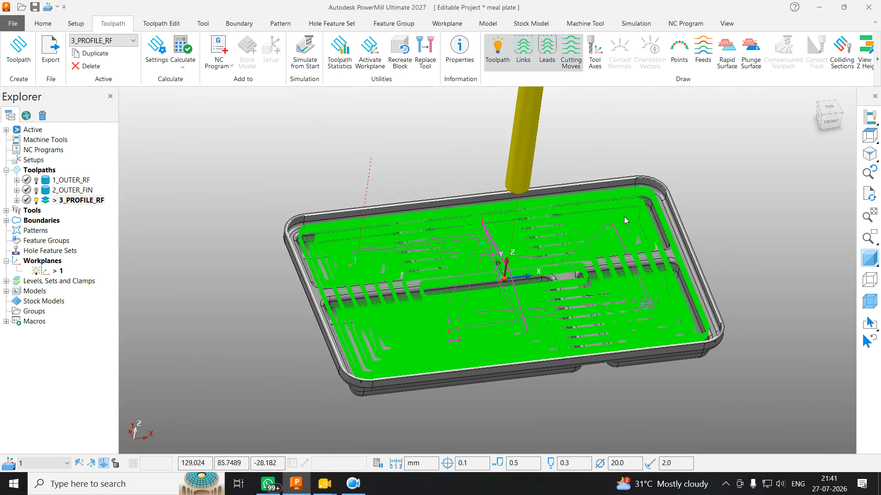
scroll(323, 252, up, 3)
scroll(324, 253, up, 2)
middle_drag(390, 275, 454, 205)
scroll(362, 243, down, 4)
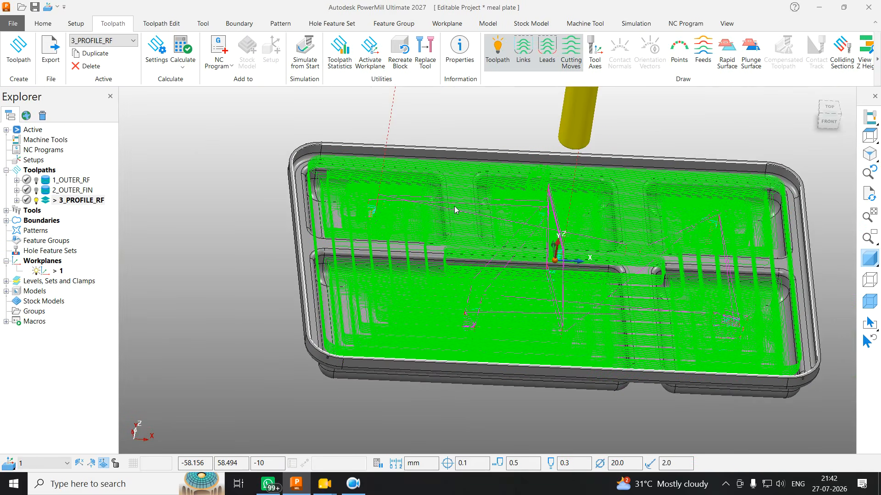
right_click(91, 201)
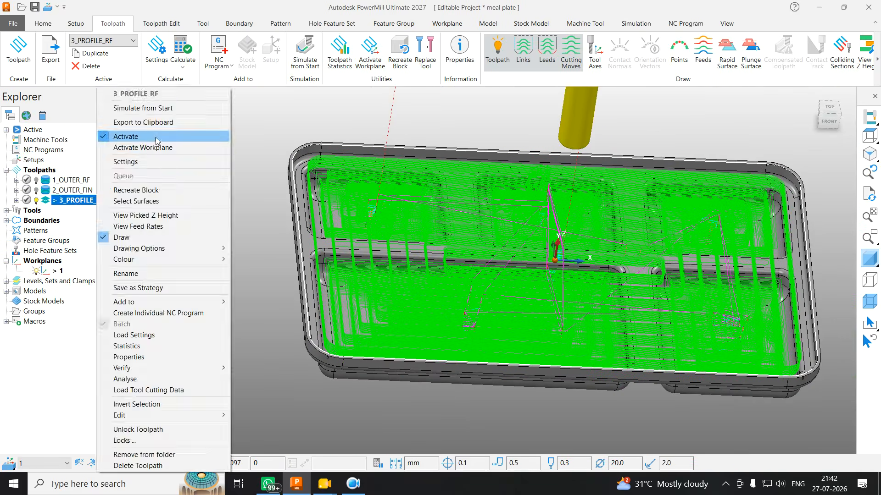
click(128, 162)
drag(133, 16, 319, 41)
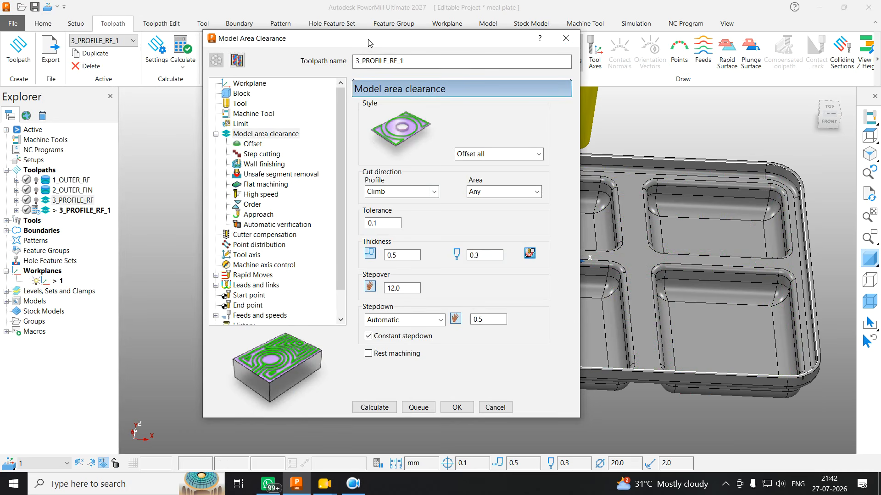
drag(369, 42, 370, 72)
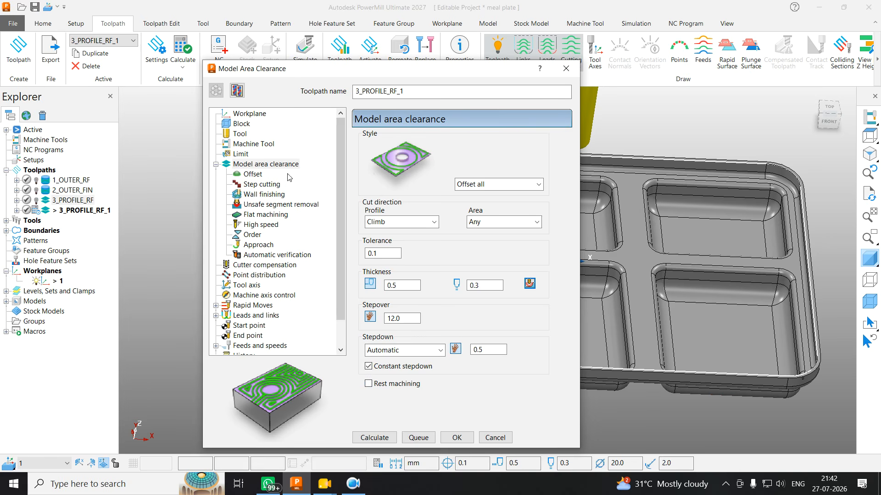
drag(273, 69, 273, 115)
Create a new toolpath with the Model Rest Area Clearance strategy and look over its settings before closing them
click(41, 24)
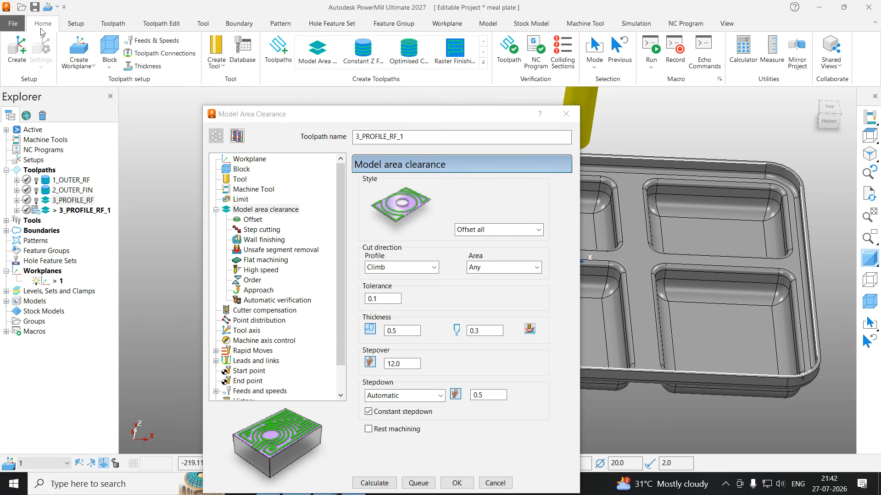
click(278, 50)
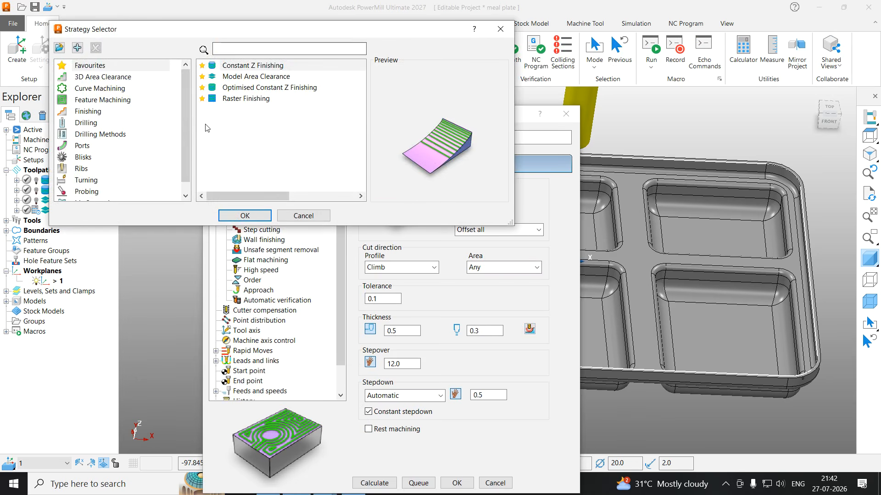
click(100, 78)
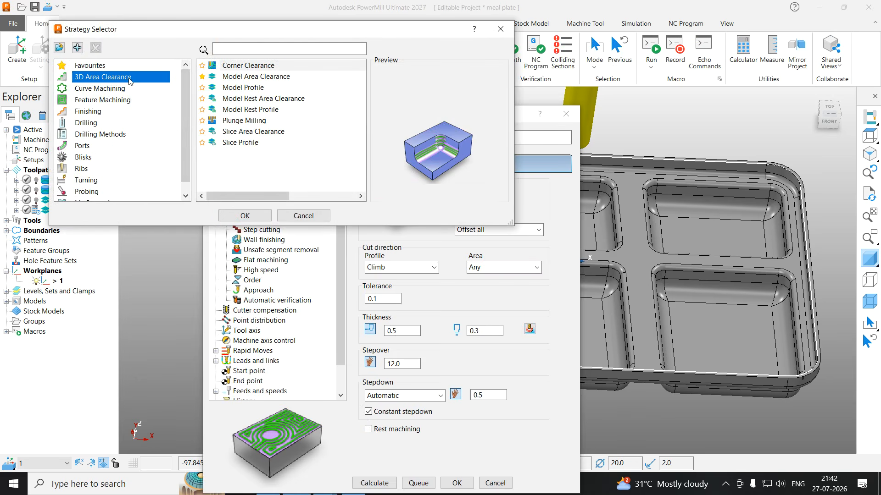
click(252, 99)
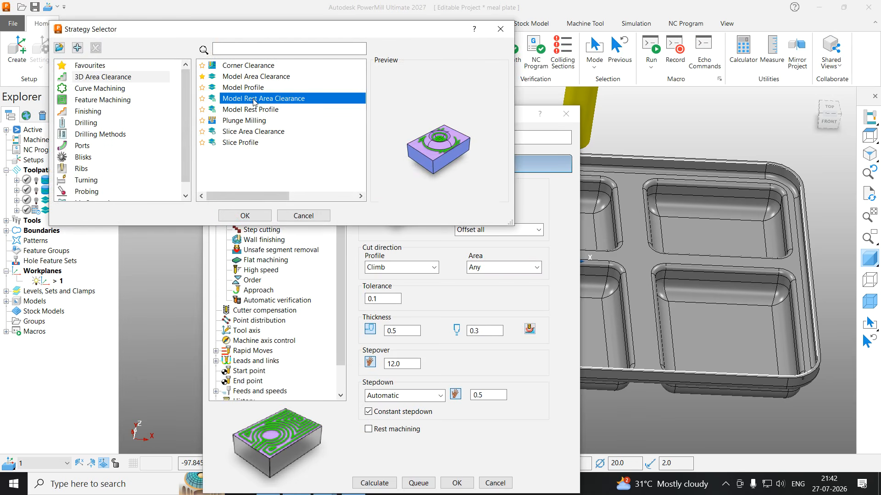
click(245, 216)
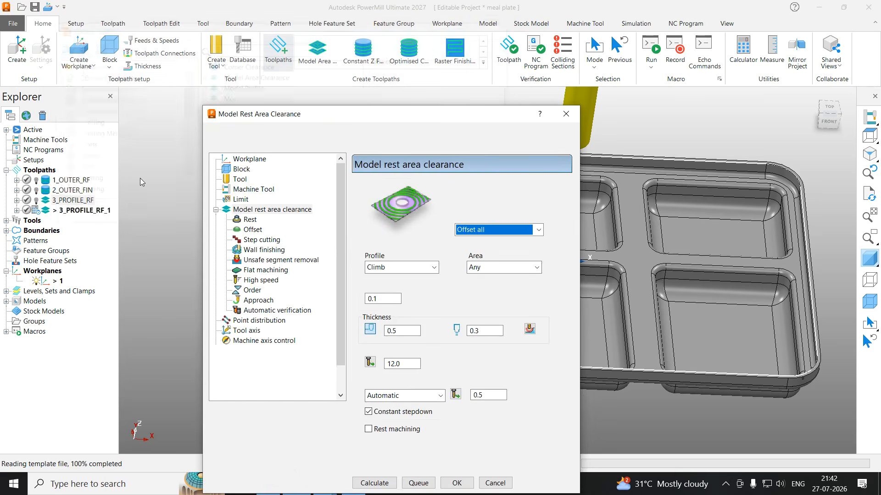
drag(459, 114, 427, 52)
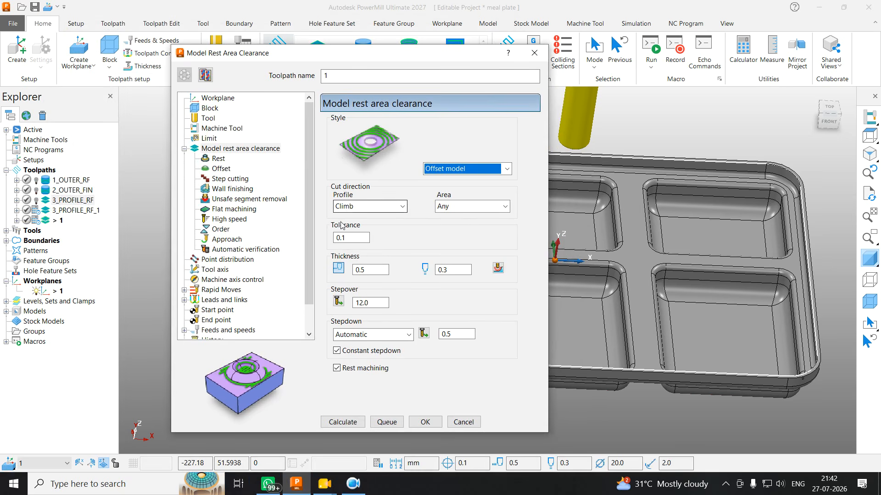
key(Tab)
key(Tab)
key(Tab)
key(Tab)
key(Tab)
key(Tab)
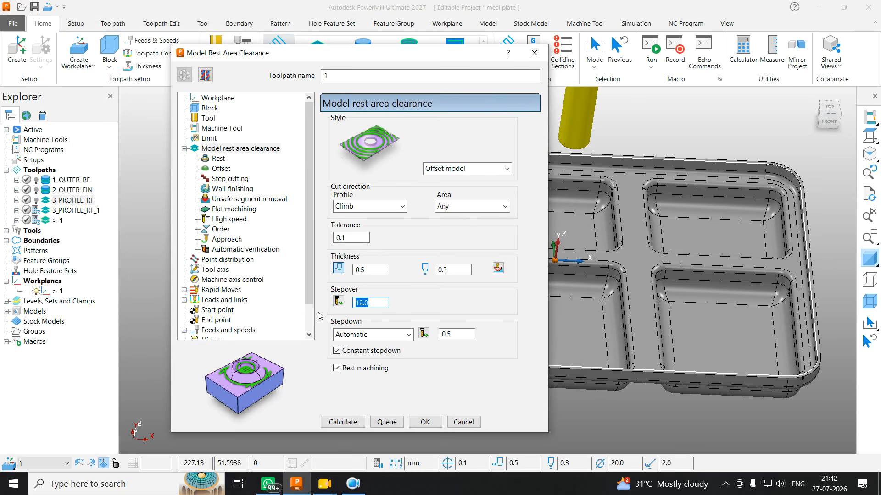
click(535, 59)
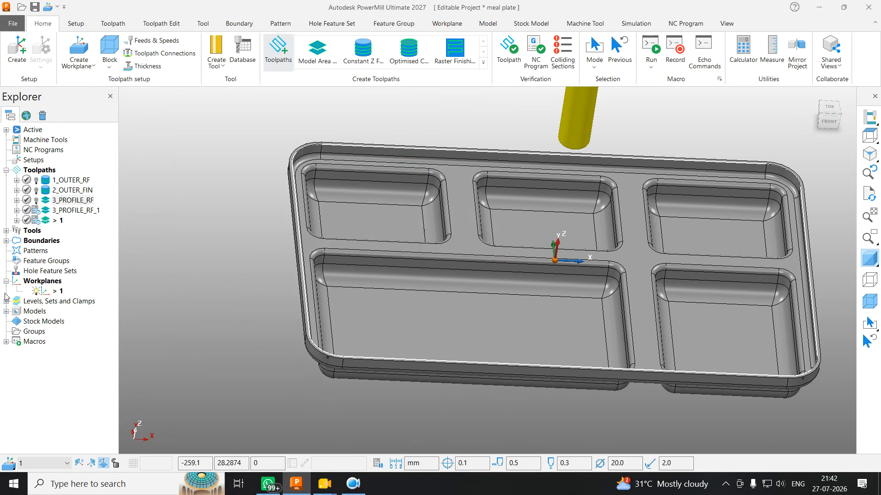
Delete the uncalculated toolpaths 3_PROFILE_RF_1 and 1
click(63, 220)
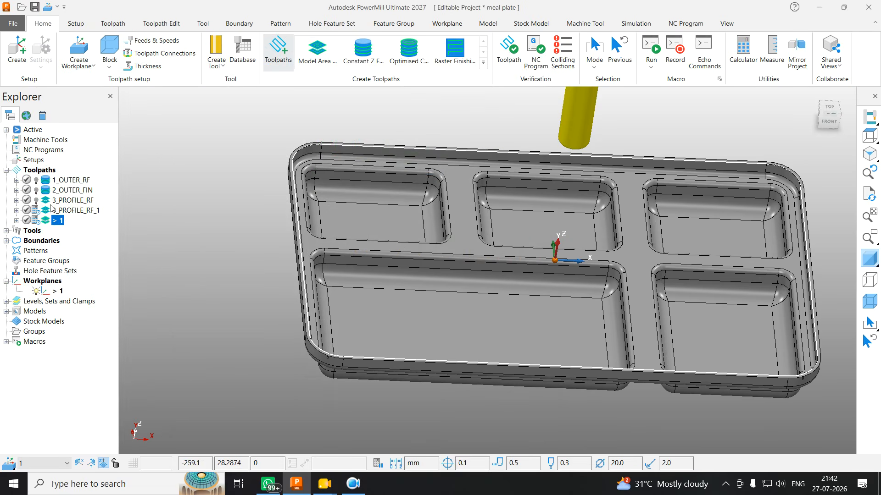
click(67, 210)
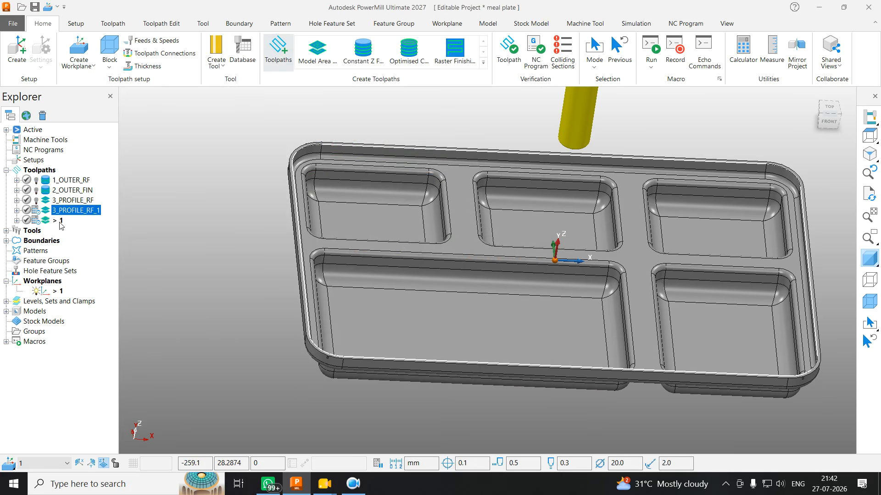
right_click(60, 224)
click(113, 344)
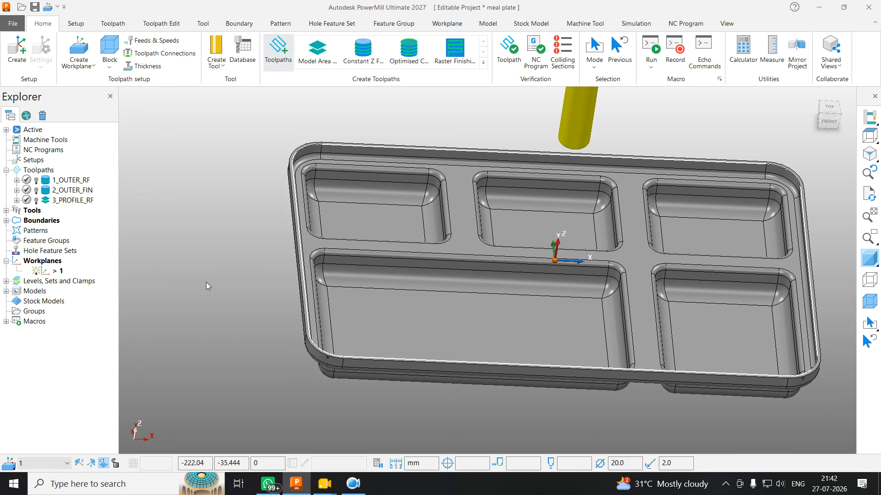
Reopen the settings of toolpath 3_PROFILE_RF and create a copy of it from there
right_click(93, 199)
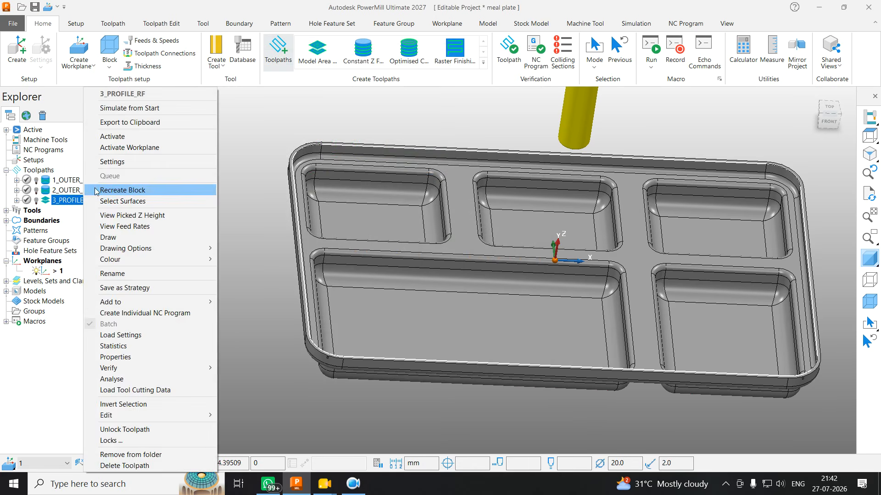
click(109, 162)
drag(336, 54, 276, 28)
click(145, 49)
Create a tip radiused tool named 10R1.0 for the copied toolpath, with diameter 10, tip radius 1.0 and tool number 10
click(148, 92)
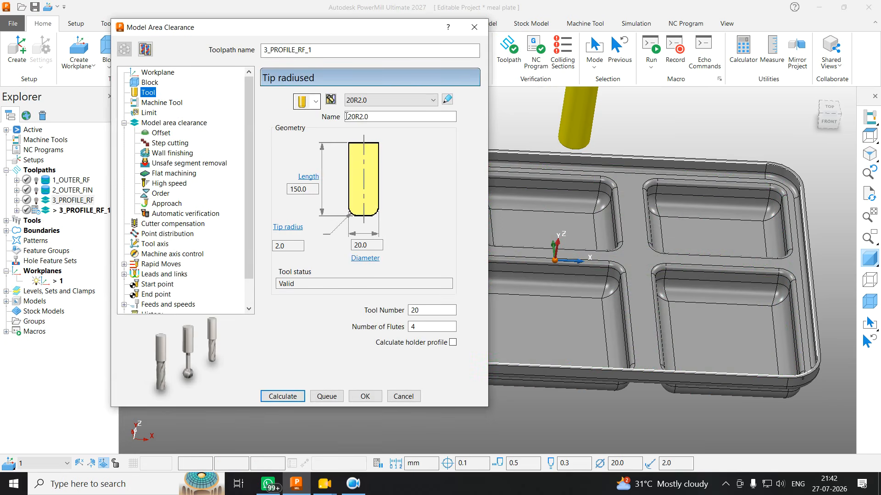
click(315, 101)
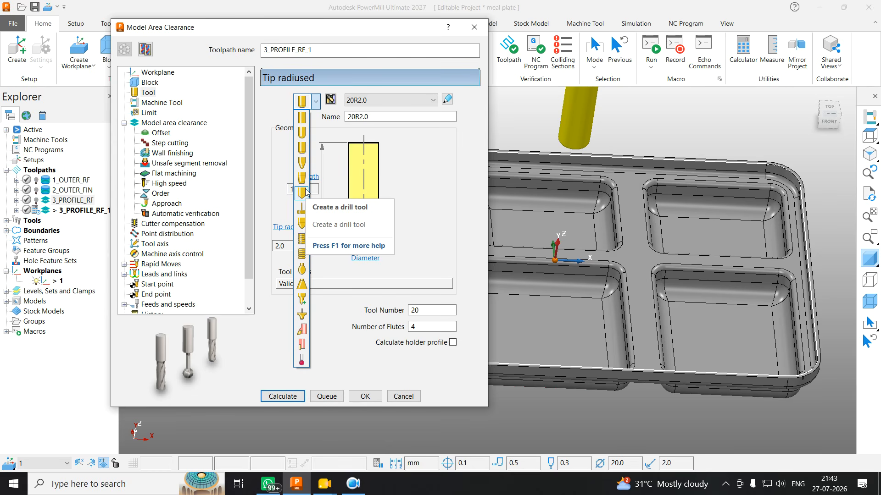
click(302, 147)
double_click(366, 245)
text(10)
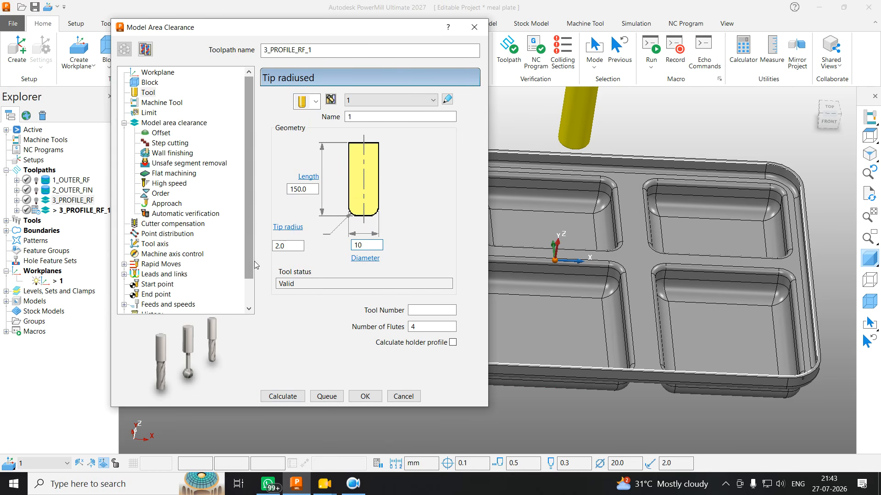
key(Tab)
key(Tab)
text(10)
key(Return)
click(366, 120)
text(10)
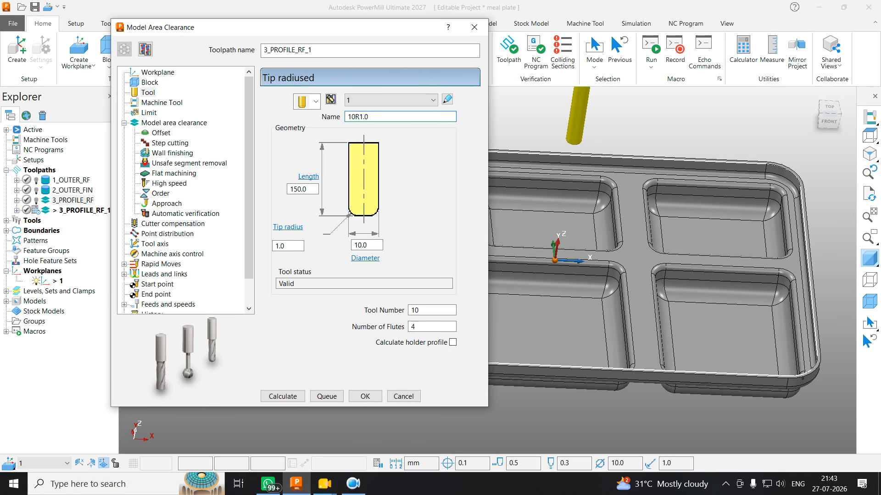
key(Return)
Set the copied toolpath's stepover to 5 and its stepdown to 0.2
click(147, 103)
click(149, 113)
click(158, 123)
click(159, 113)
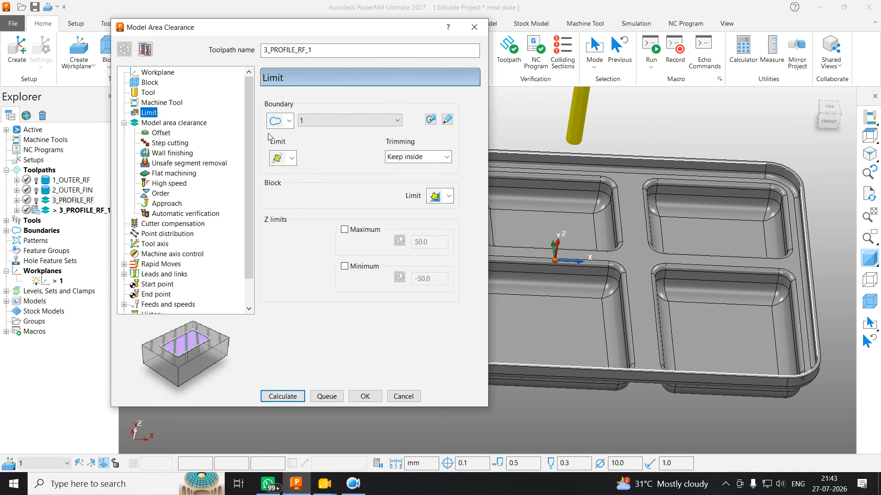
click(161, 124)
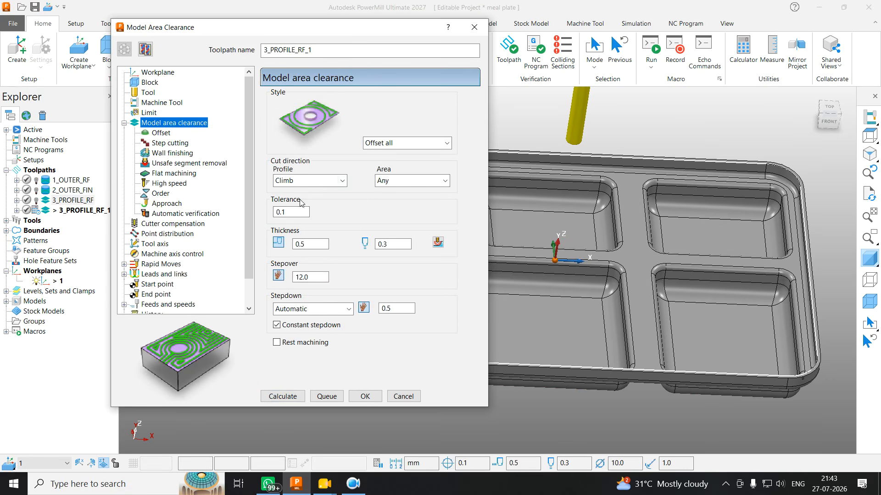
click(308, 244)
key(Tab)
key(Tab)
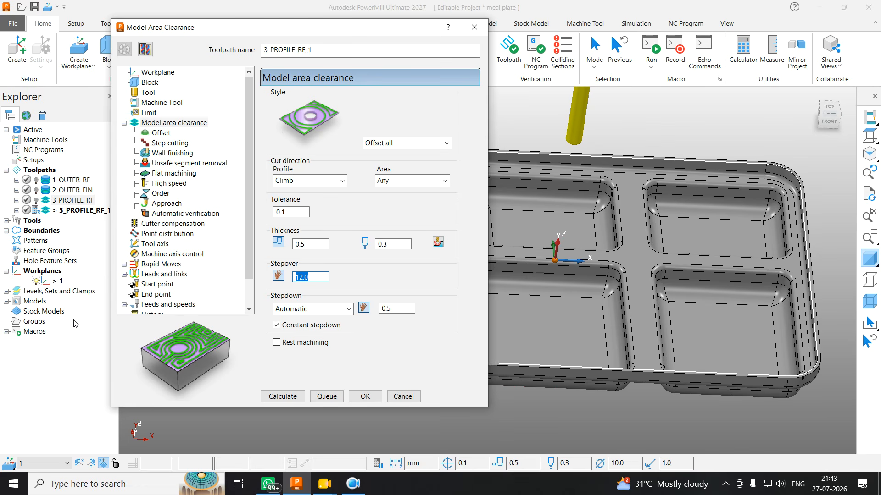
text(5)
key(Return)
click(398, 307)
click(292, 212)
Enable rest machining and use toolpath 3_PROFILE_RF as its reference
click(277, 343)
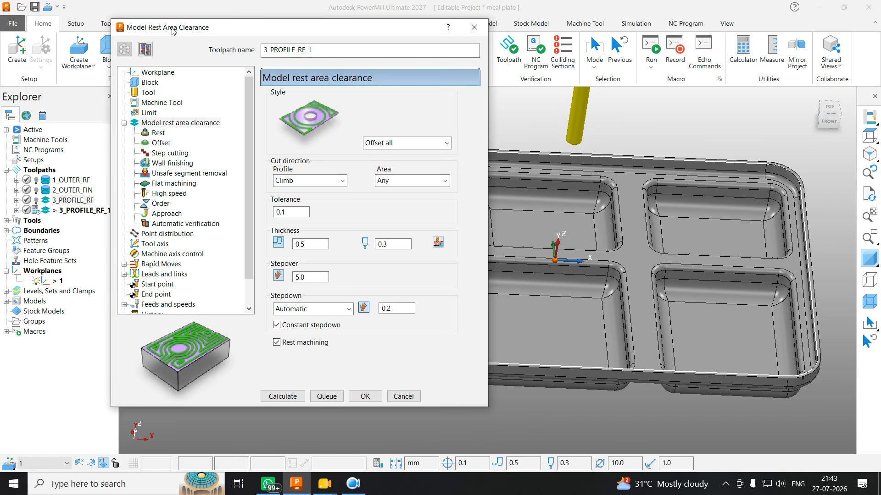
click(276, 342)
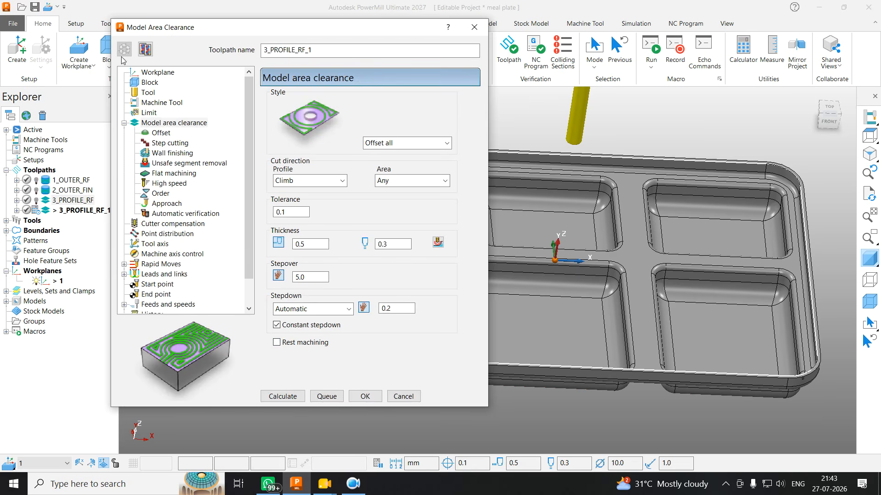
click(277, 343)
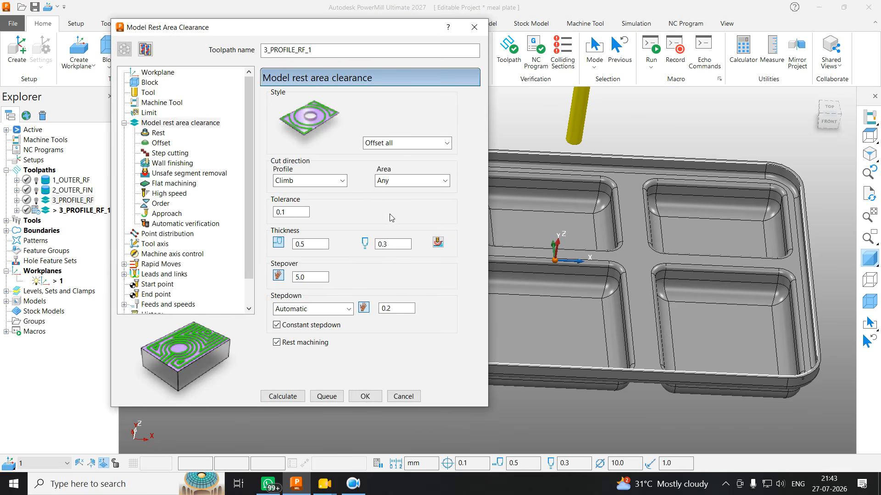
scroll(166, 255, down, 1)
scroll(166, 255, up, 1)
click(158, 133)
click(392, 112)
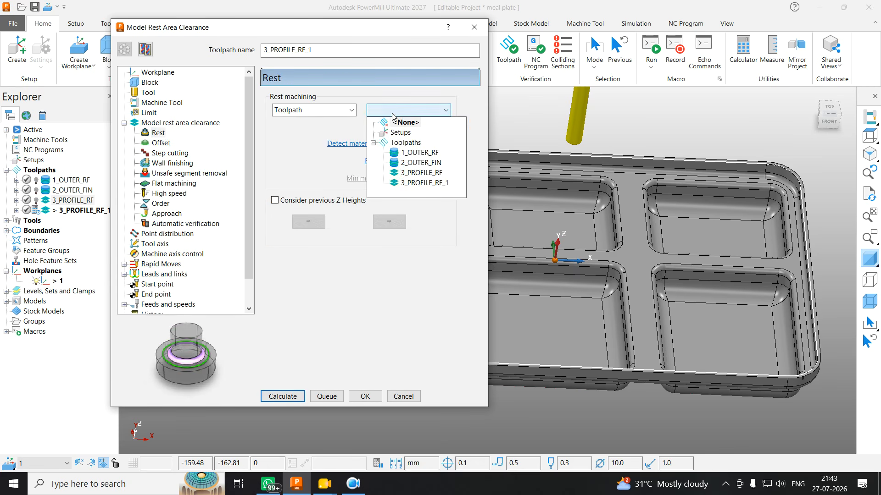
click(429, 174)
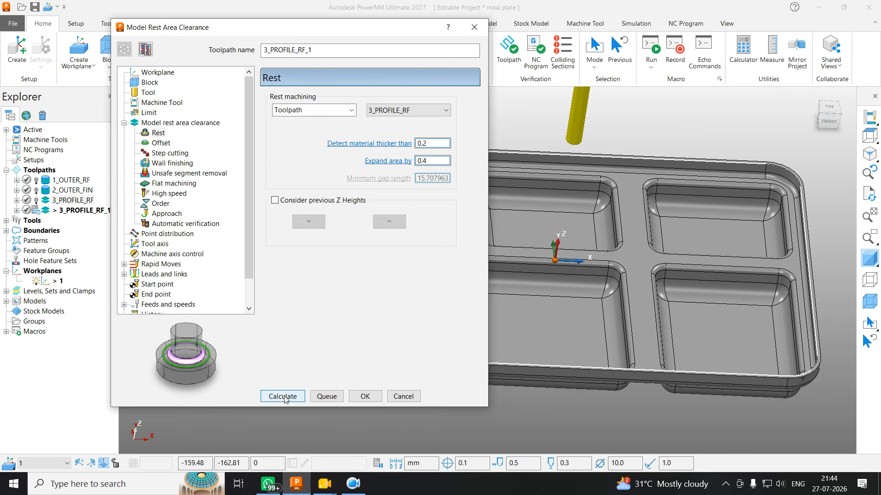
Set the first-choice lead in to None and apply the lead-in setting to the lead out
click(184, 123)
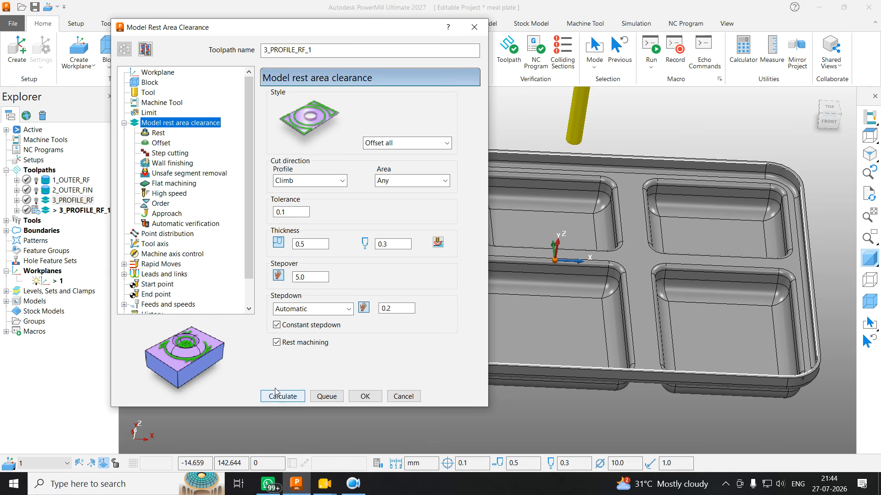
click(160, 234)
click(160, 244)
click(161, 255)
click(165, 264)
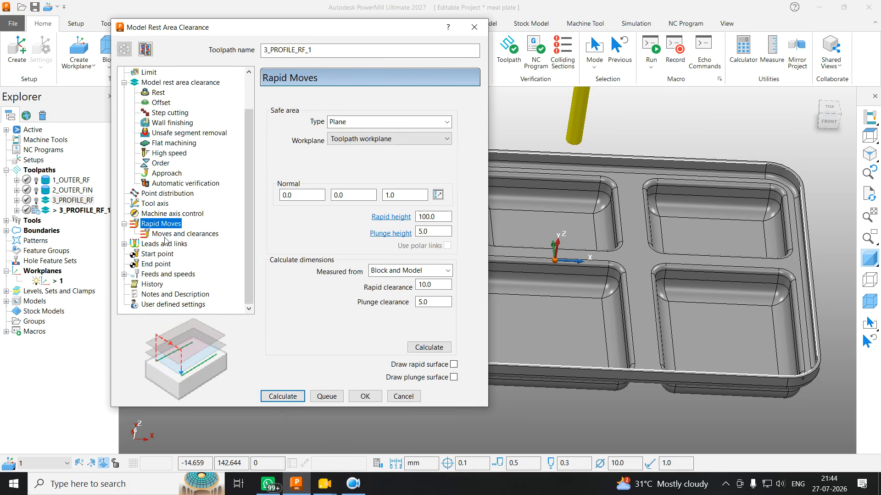
click(166, 235)
click(164, 244)
click(164, 255)
click(390, 105)
click(342, 113)
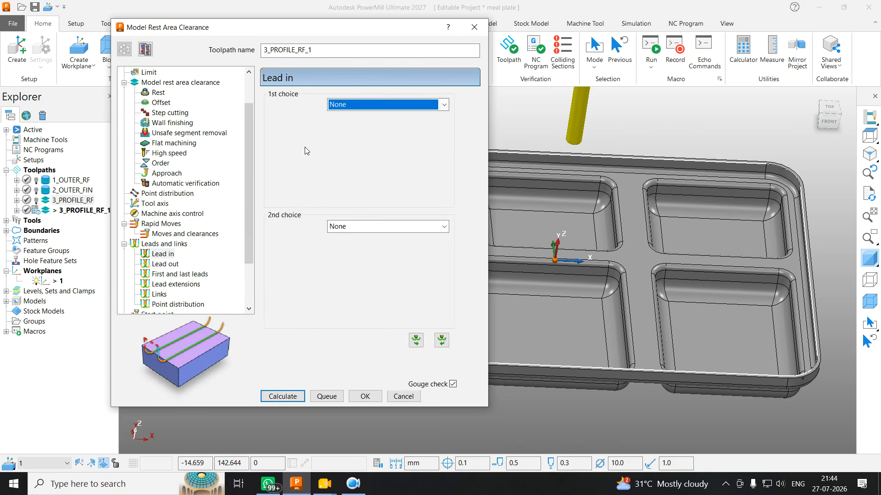
click(416, 341)
Calculate the rest area clearance toolpath, rename it 3_PROFILE_REST and close its settings
click(282, 395)
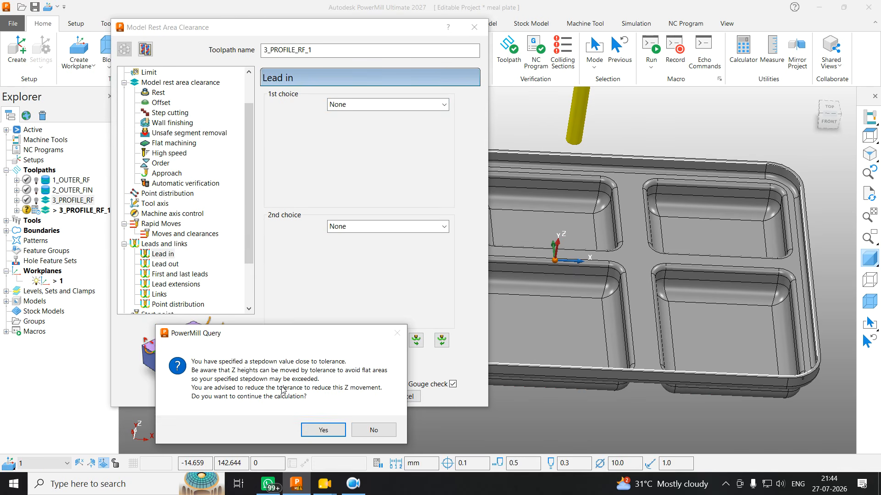
key(Return)
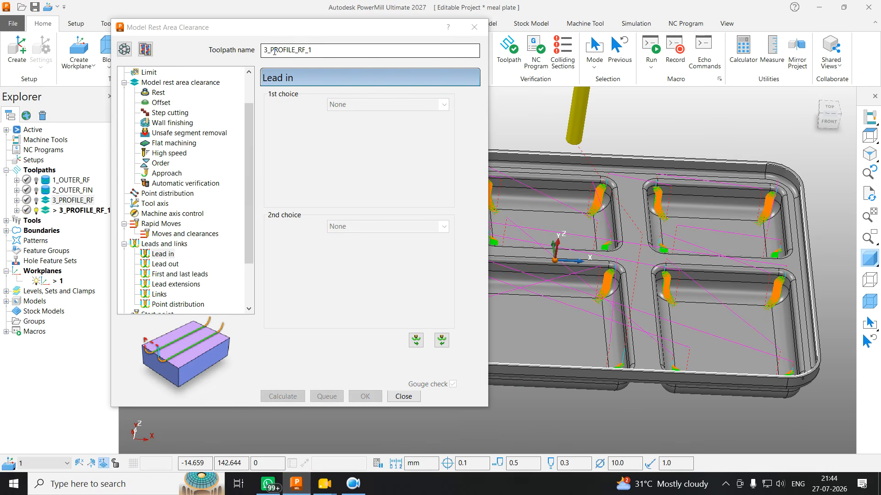
drag(269, 47, 241, 52)
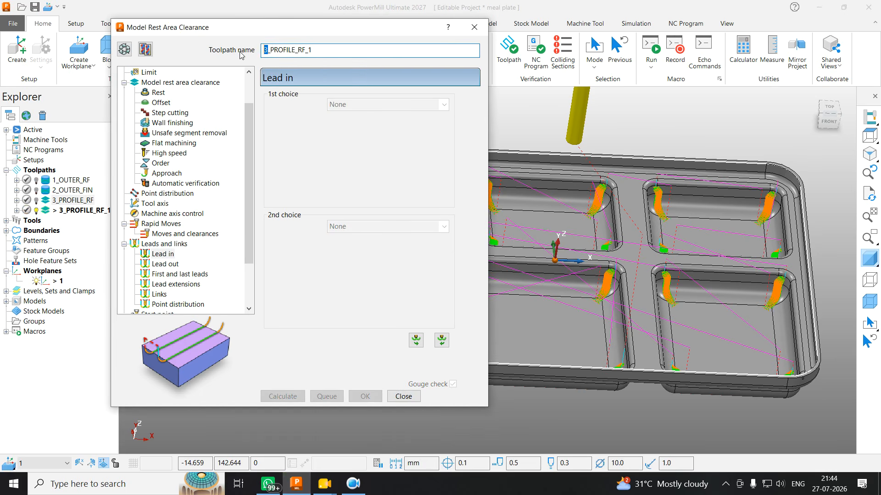
drag(301, 50, 348, 54)
text(EST)
click(404, 396)
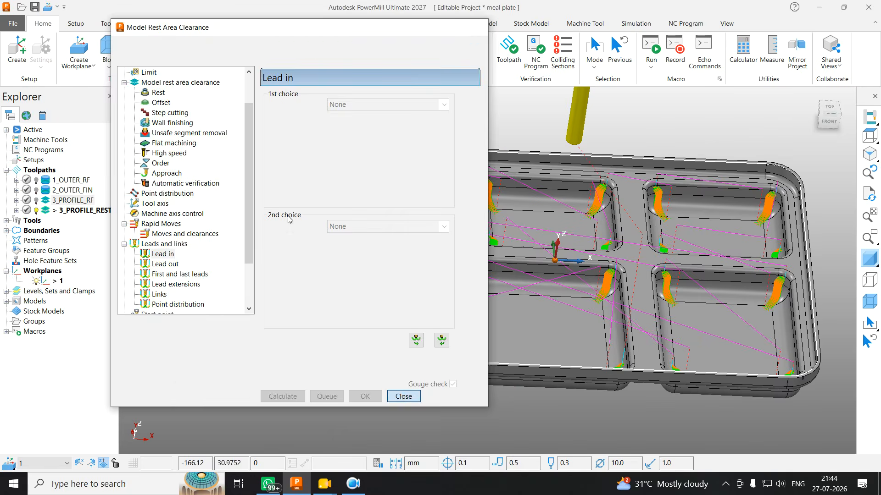
Inspect the rest roughing passes in the corners of the tray's compartments
scroll(315, 189, up, 10)
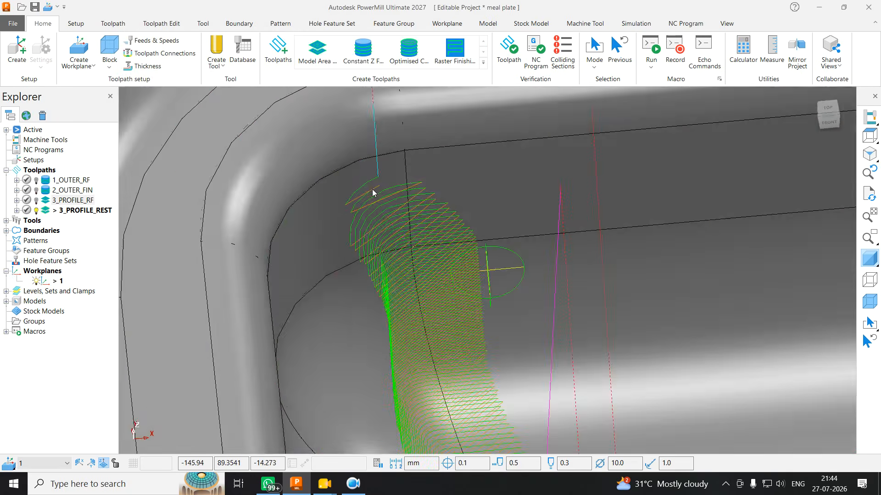
scroll(449, 206, down, 10)
scroll(478, 192, up, 8)
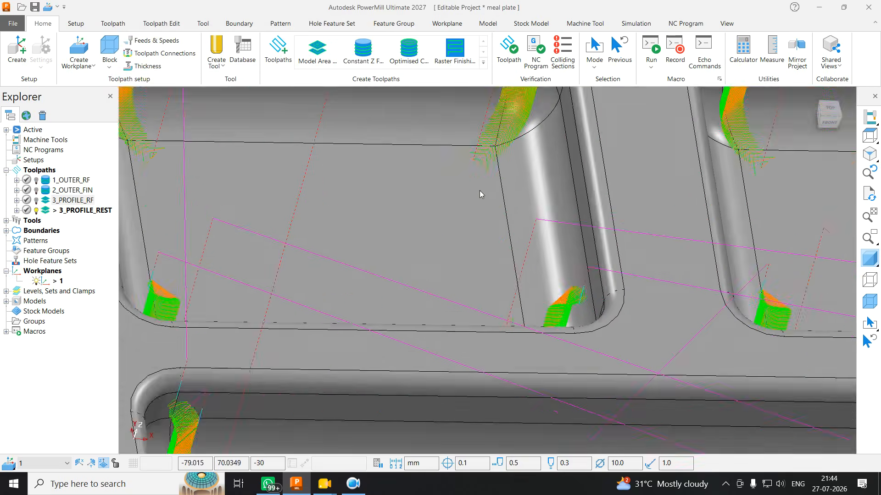
scroll(476, 183, down, 8)
scroll(476, 304, up, 3)
scroll(430, 93, up, 8)
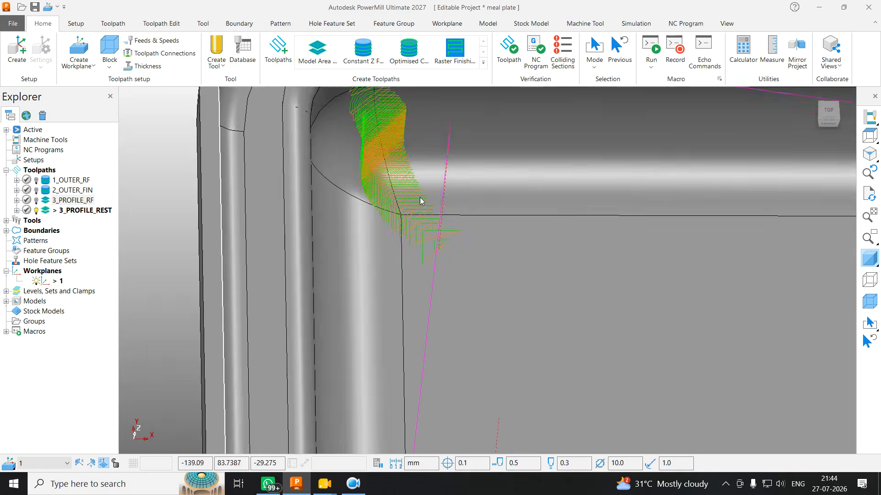
scroll(428, 204, down, 6)
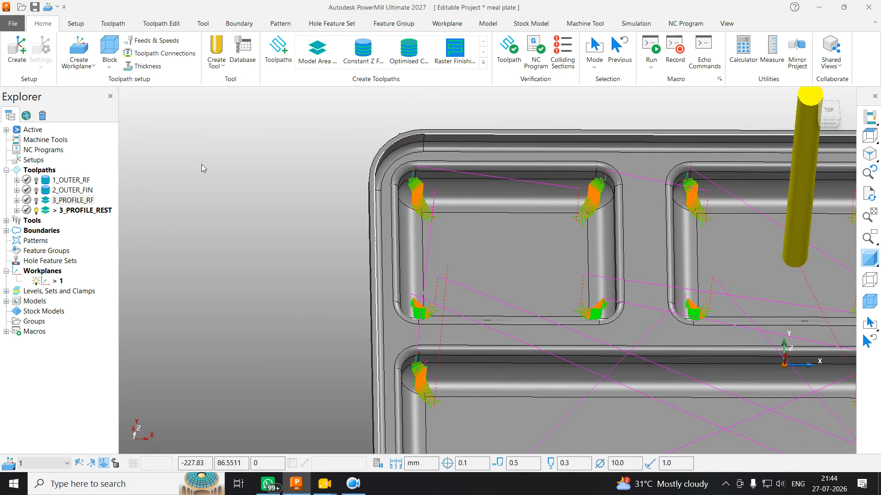
Set the 3_PROFILE_REST toolpath's cutting feed rate to 1800 mm/min and plunging feed rate to 200 mm/min, and apply them
click(143, 40)
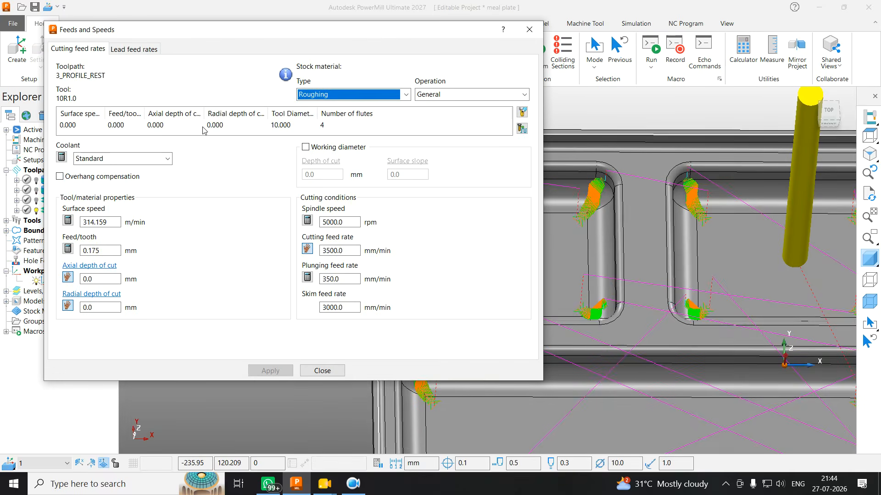
double_click(337, 251)
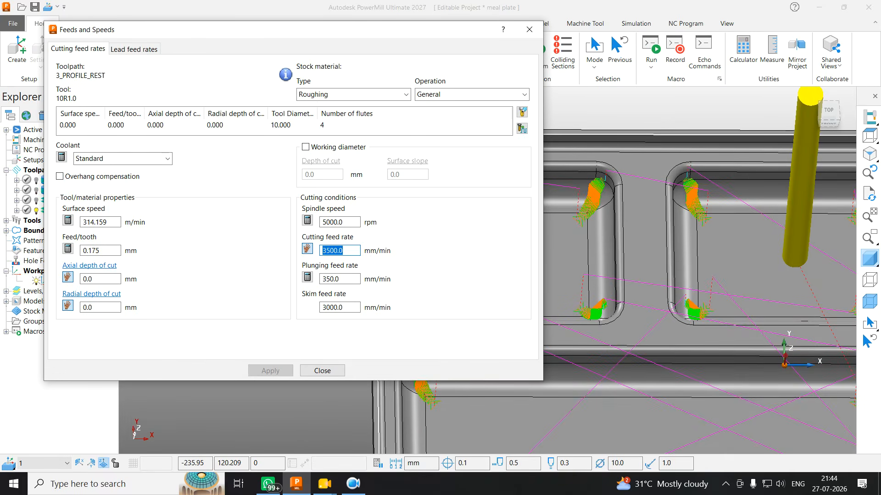
text(1800)
key(Tab)
key(Tab)
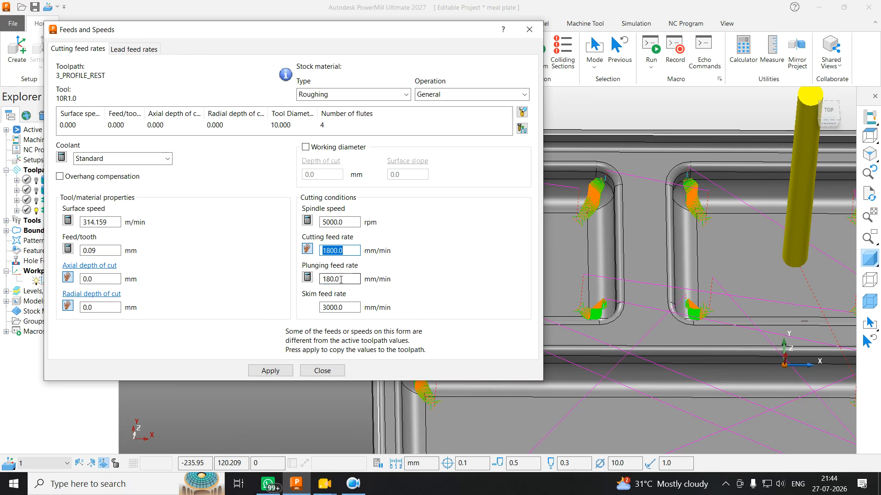
text(2)
key(Return)
double_click(340, 224)
click(258, 373)
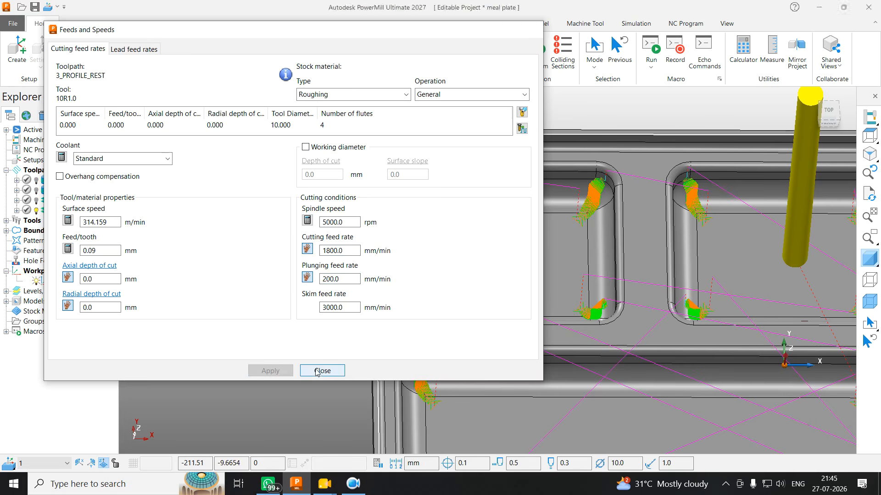
click(304, 371)
Measure the fillet radius near the upper edge of the tray's upper-left compartment
scroll(413, 255, down, 3)
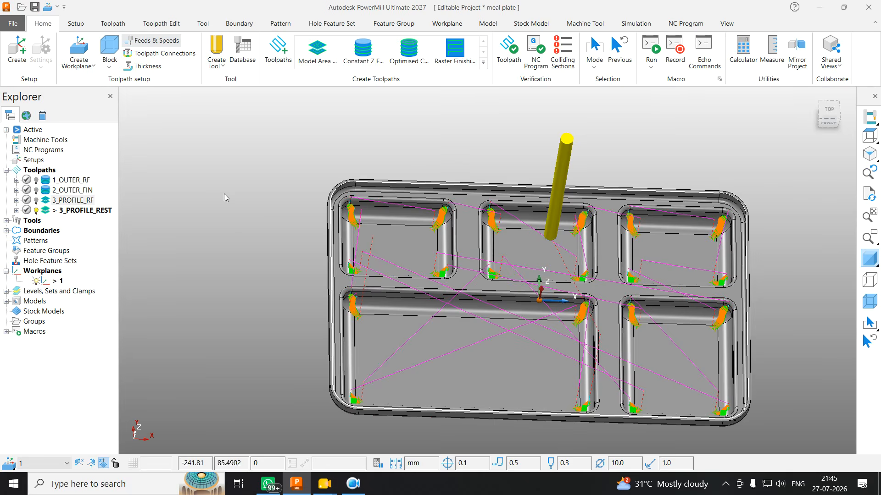
scroll(529, 244, up, 3)
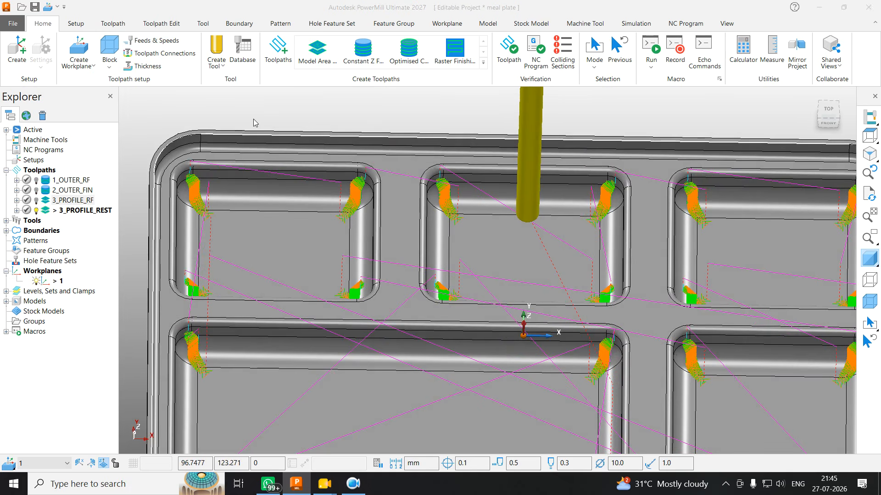
click(290, 172)
scroll(187, 158, up, 3)
scroll(187, 158, up, 3)
click(191, 132)
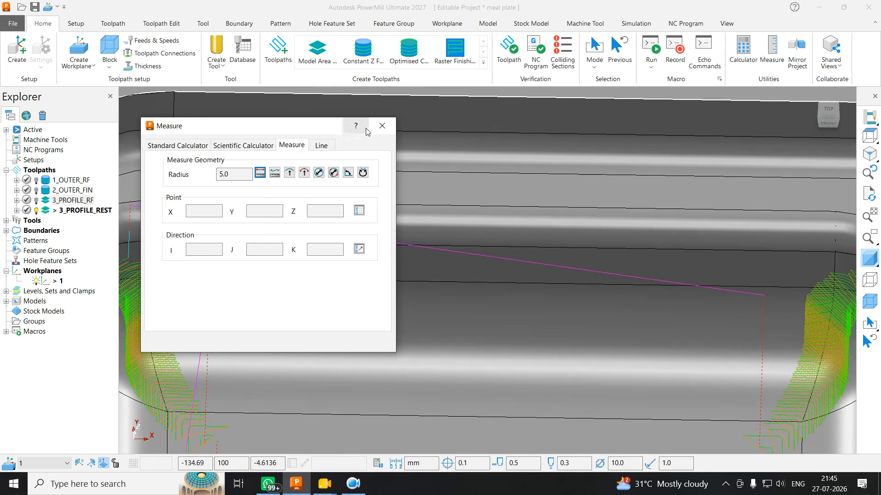
click(382, 125)
scroll(397, 156, down, 5)
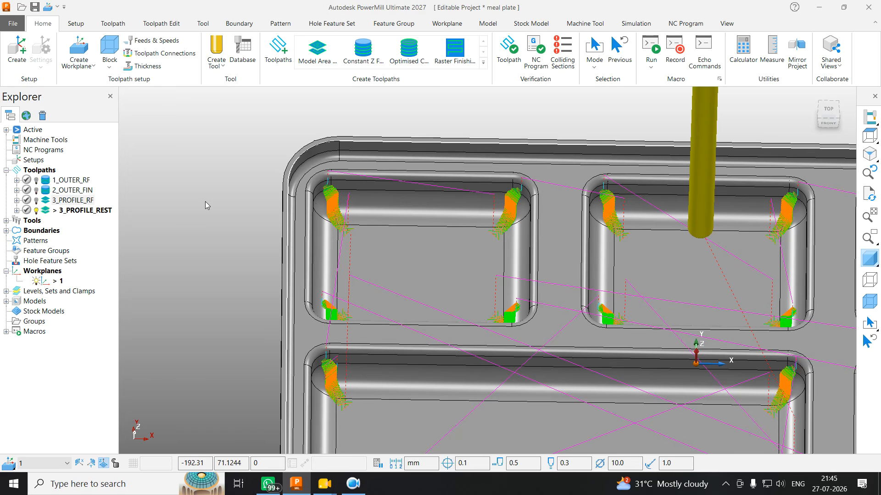
Start a constant Z finishing toolpath with 0.3 mm radial and axial thickness and a 0.2 mm minimum stepdown, keeping tool 10R1.0
click(363, 51)
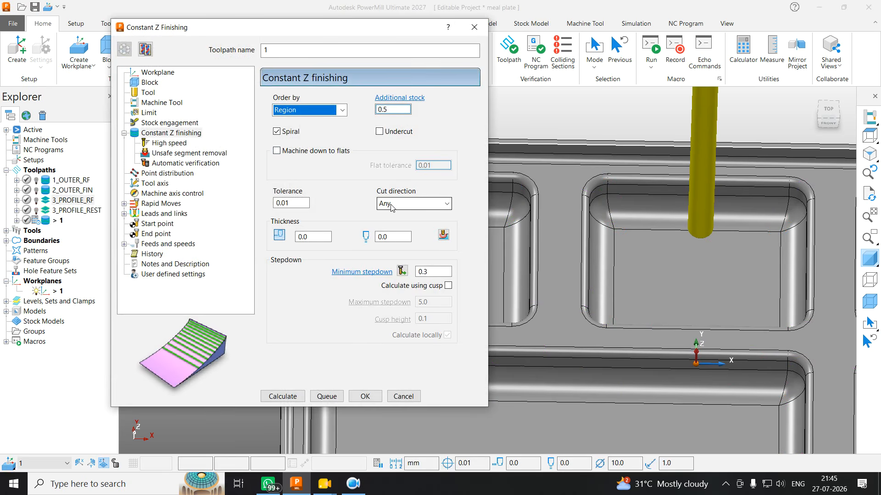
click(307, 237)
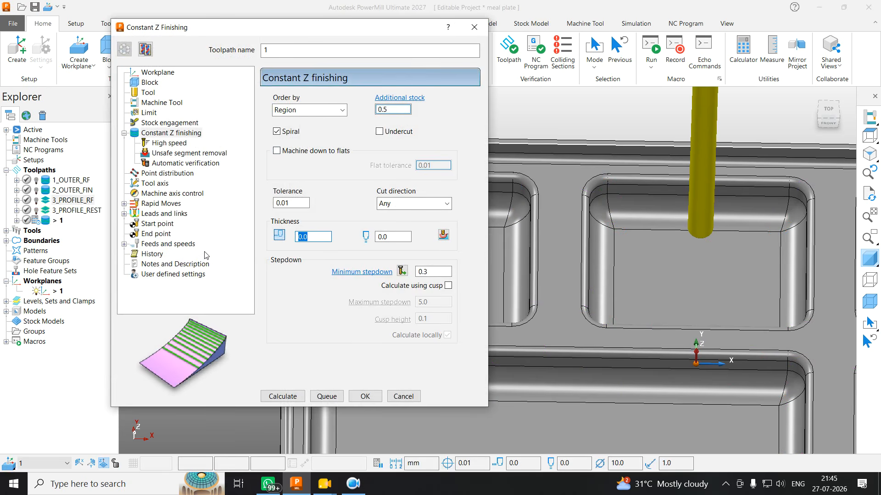
text(0.3)
key(Tab)
text(0.3)
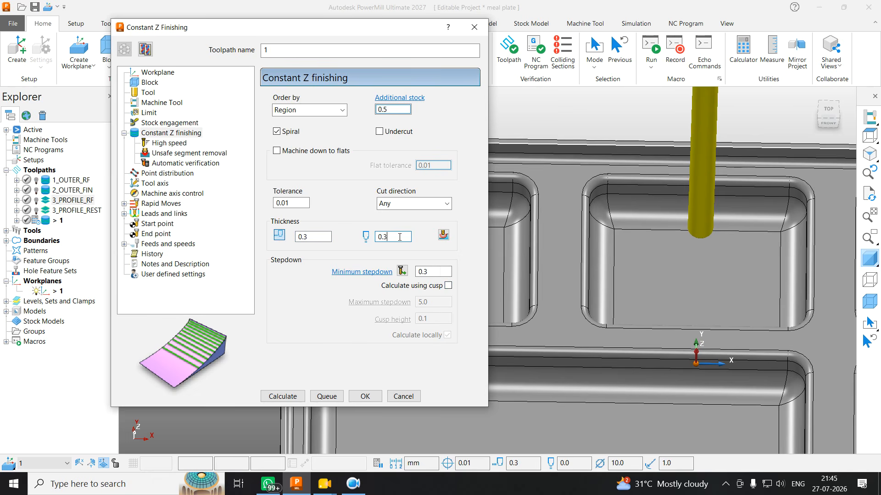
click(431, 272)
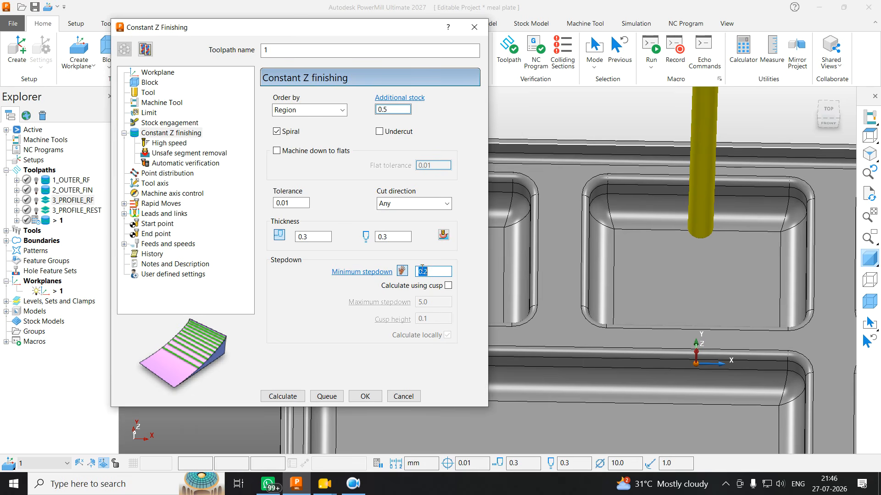
click(147, 93)
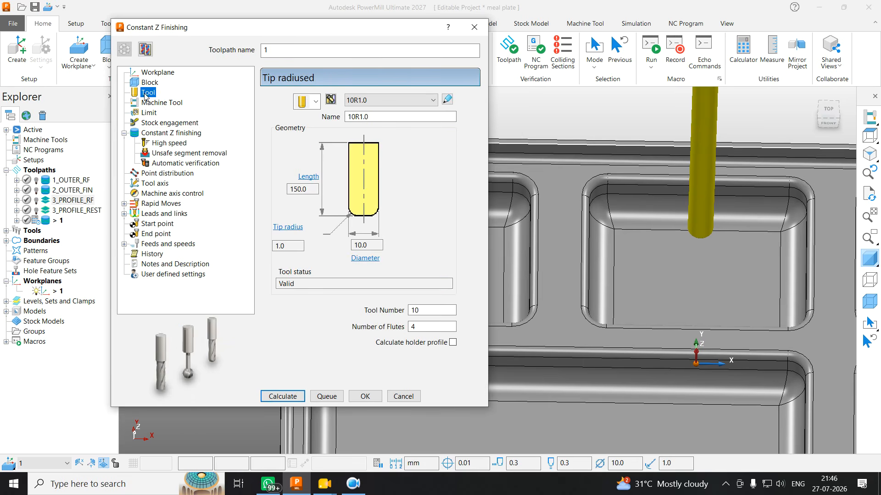
click(169, 123)
click(170, 133)
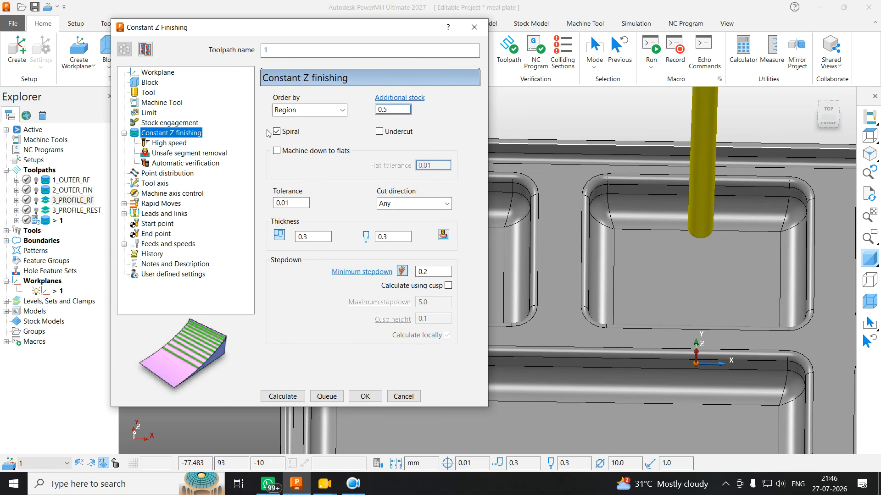
Set the cutting feed rate to 3500 mm/min, calculate the constant Z finishing toolpath and close its settings
drag(279, 28, 205, 26)
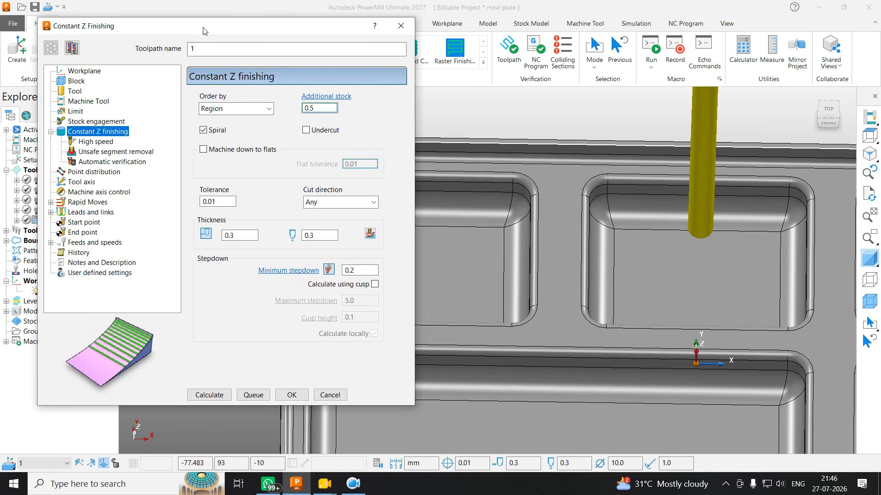
click(94, 243)
click(230, 166)
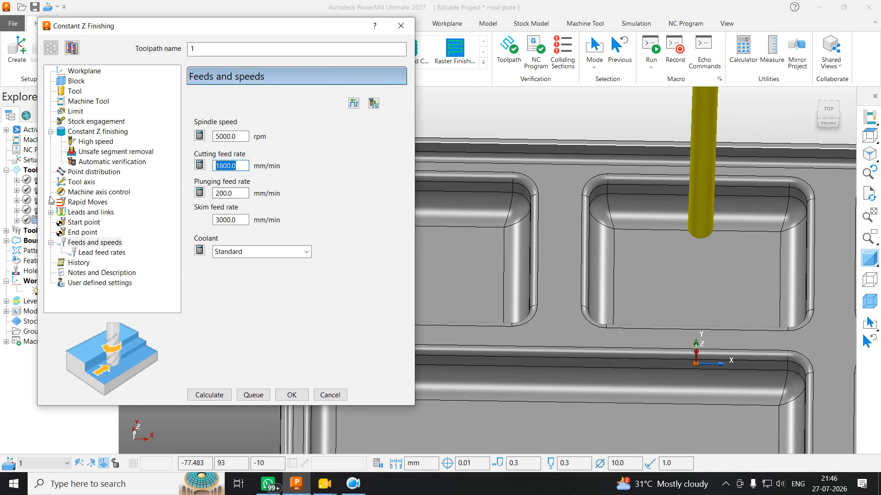
text(3500)
key(Tab)
click(209, 395)
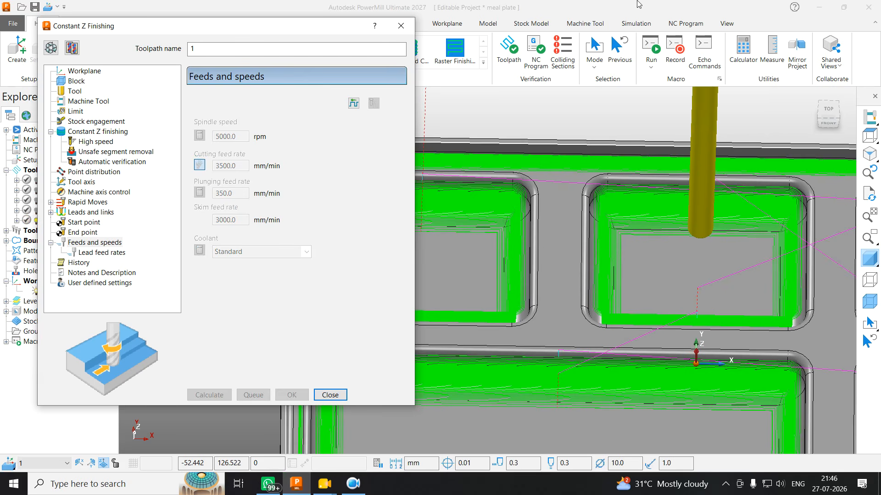
click(401, 25)
Simulate the constant Z finishing toolpath from the start to check its cutting direction
scroll(403, 163, down, 5)
middle_drag(403, 163, 403, 133)
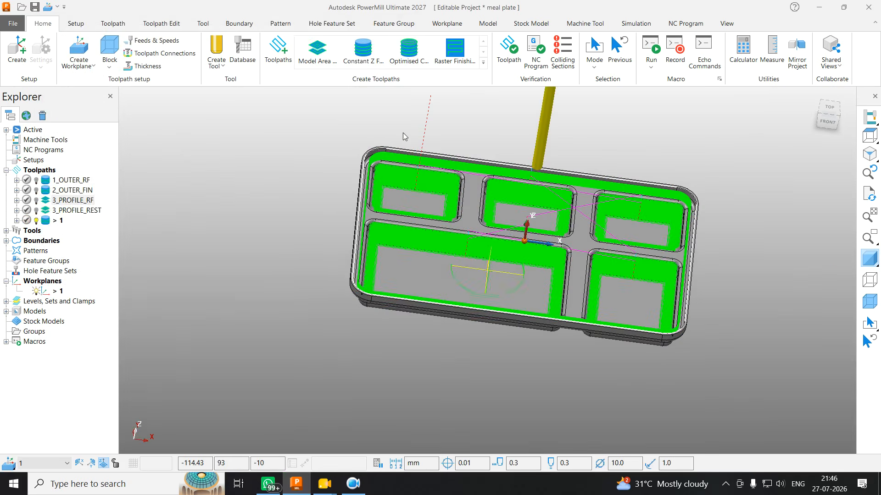
right_click(57, 222)
click(156, 110)
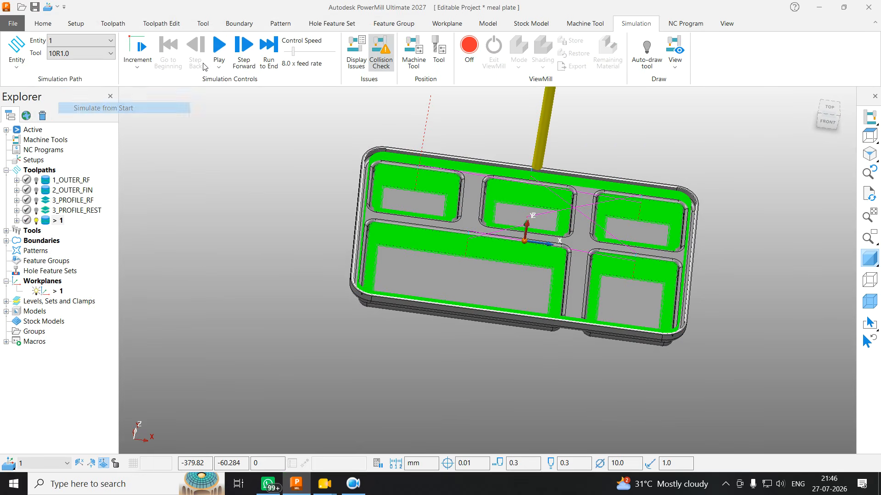
click(220, 48)
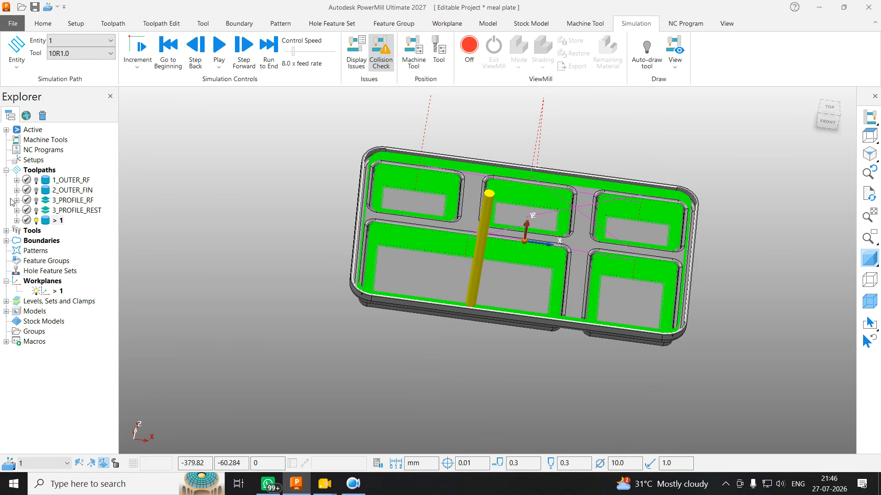
Reopen the constant Z finishing toolpath's settings, set its cut direction to Climb and recalculate it
right_click(61, 222)
click(103, 163)
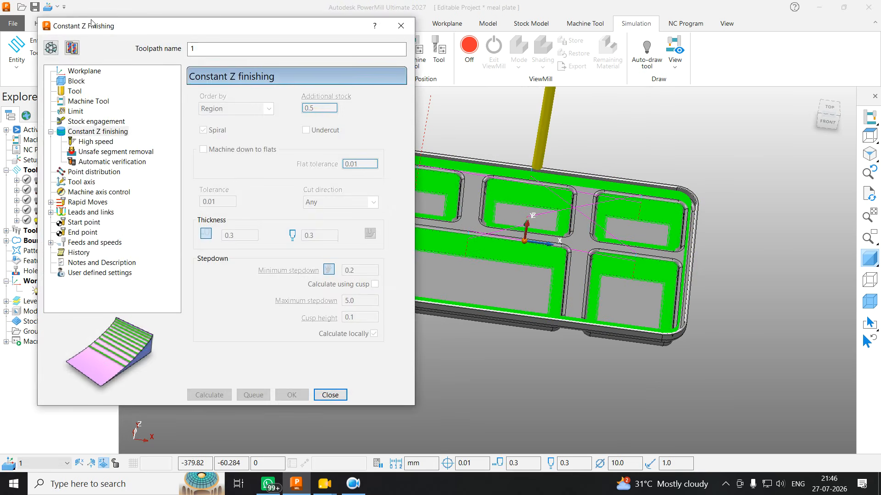
click(51, 48)
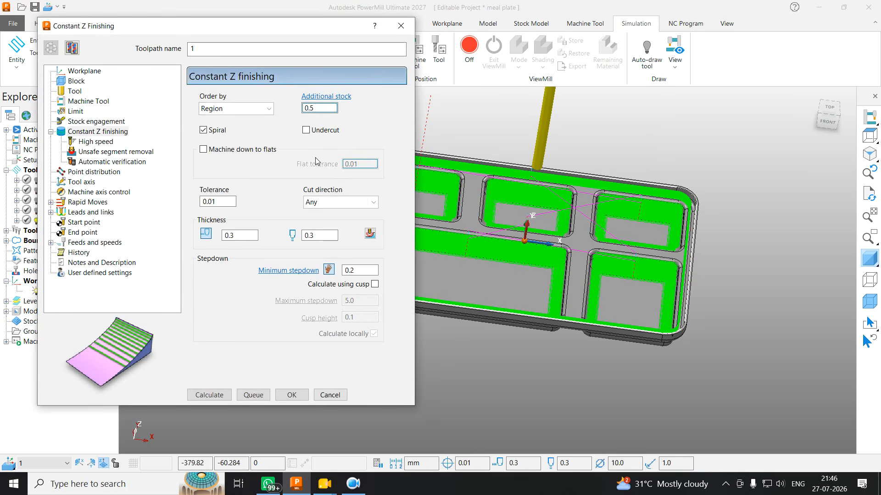
click(322, 202)
click(321, 214)
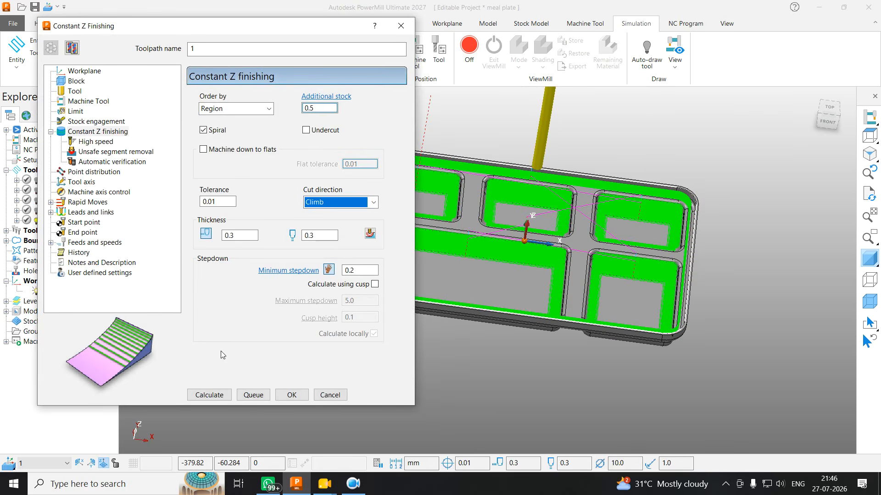
click(210, 396)
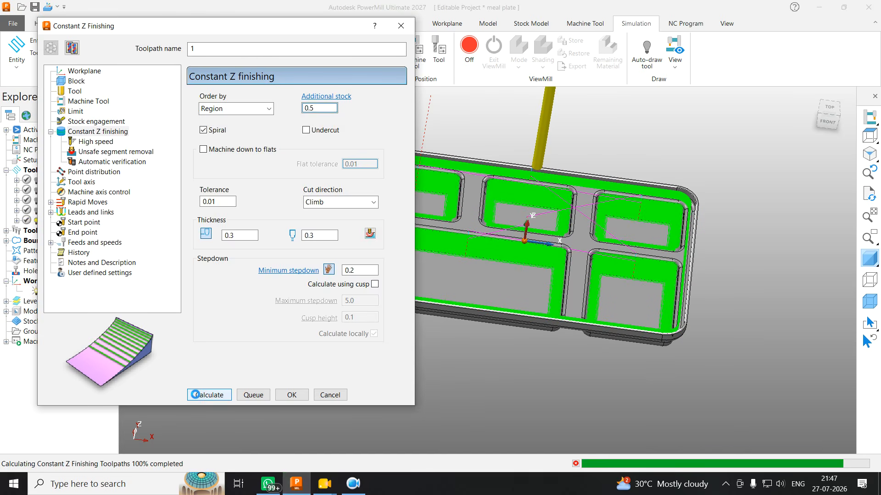
click(331, 395)
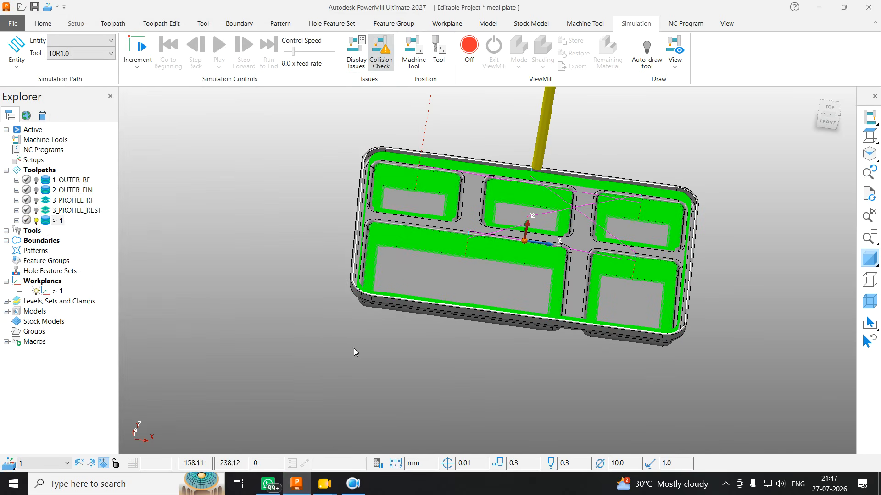
Simulate the climb-cutting version of the finishing toolpath from the start
right_click(52, 223)
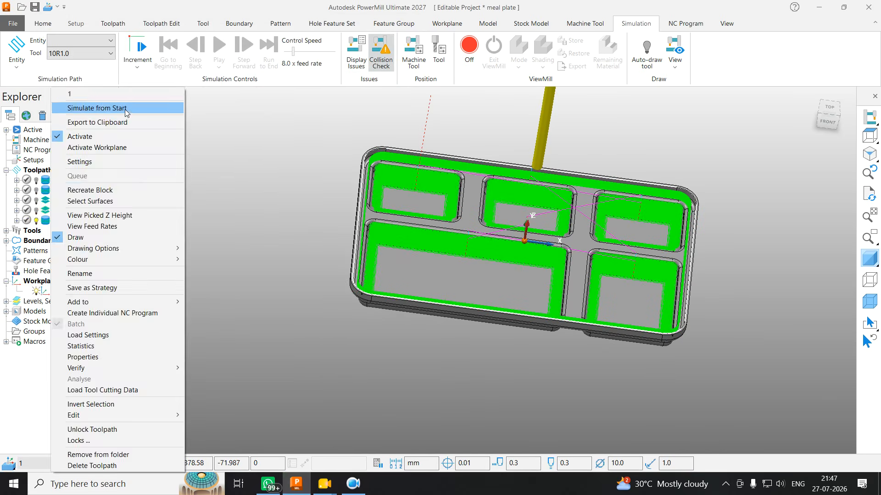
click(110, 108)
click(218, 47)
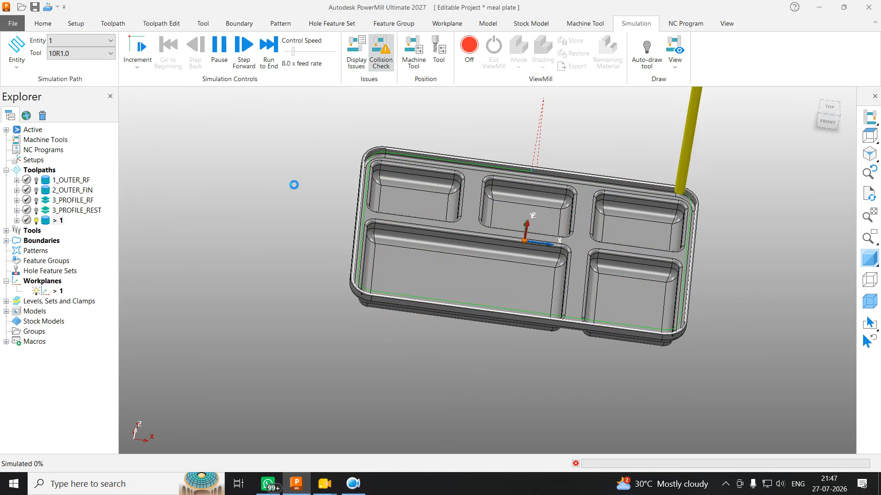
Change the finishing toolpath's cut direction to Conventional, recalculate it and check the passes in the compartments
right_click(59, 224)
click(92, 149)
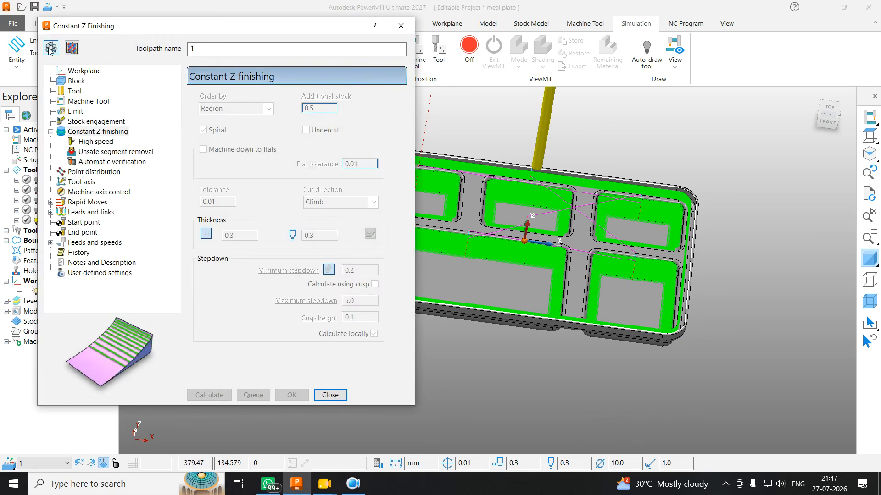
click(50, 48)
click(341, 203)
click(326, 222)
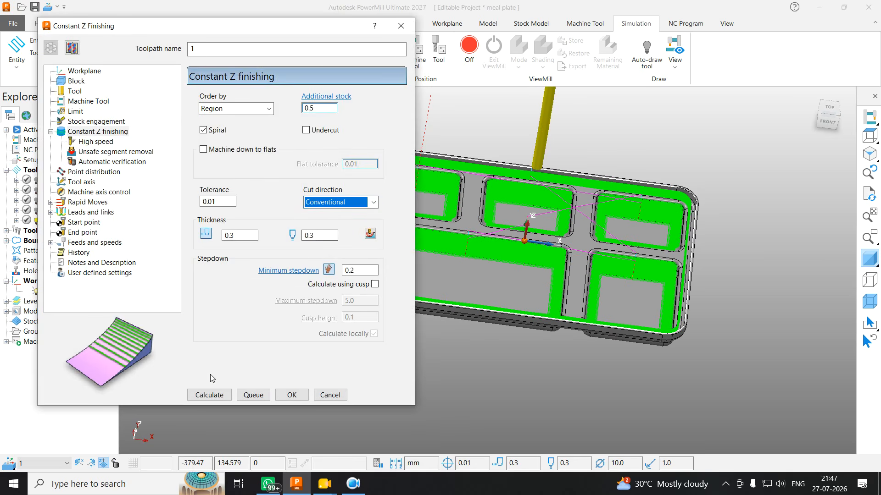
click(209, 395)
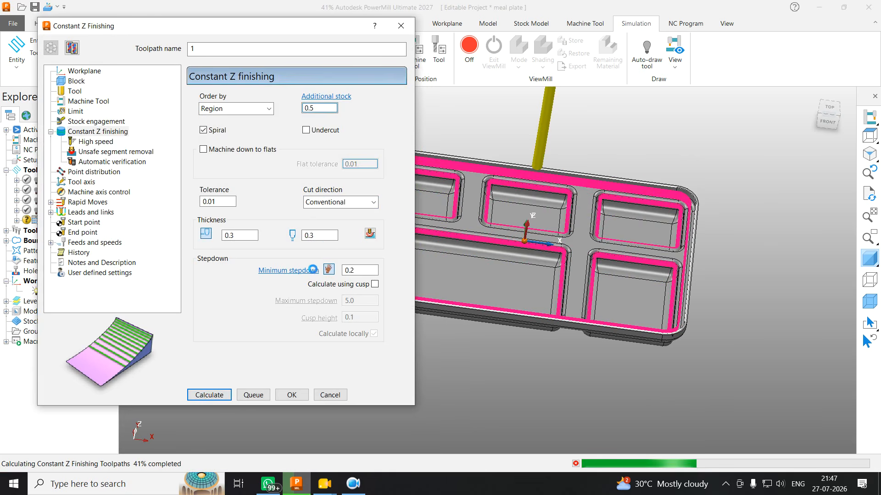
drag(157, 30, 223, 30)
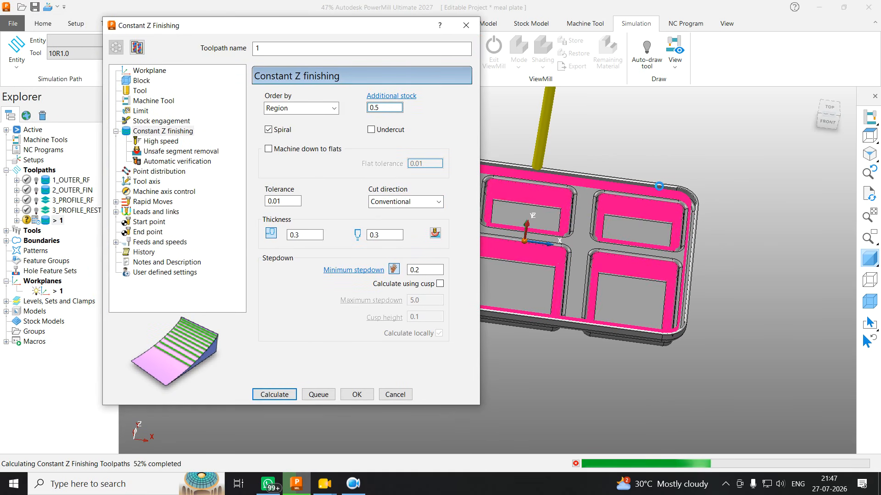
scroll(652, 187, down, 2)
scroll(569, 172, up, 2)
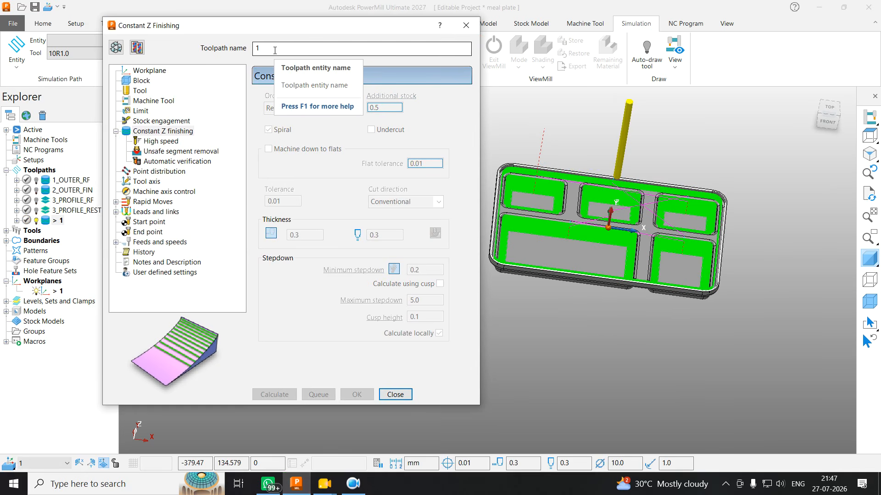
scroll(516, 175, up, 5)
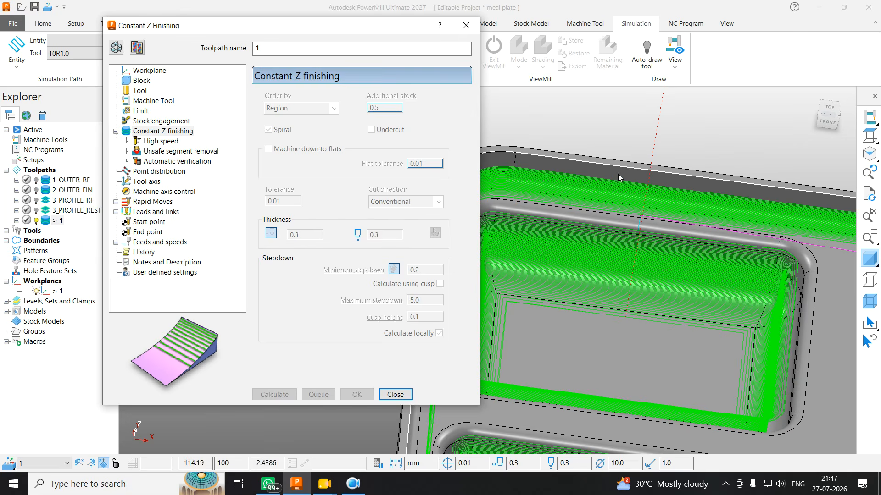
scroll(731, 230, down, 4)
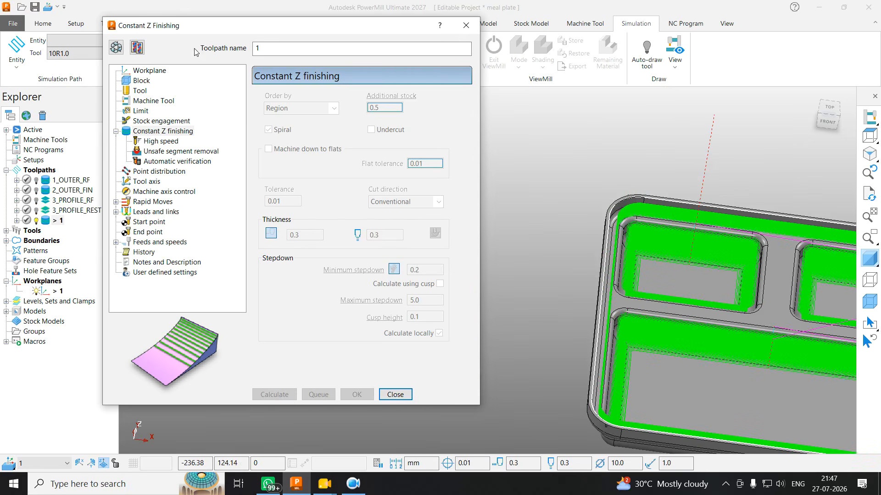
Rename the rest roughing toolpath as 4_PROFILE_REST and the constant Z finishing toolpath as 15_SEMI
drag(271, 47, 135, 72)
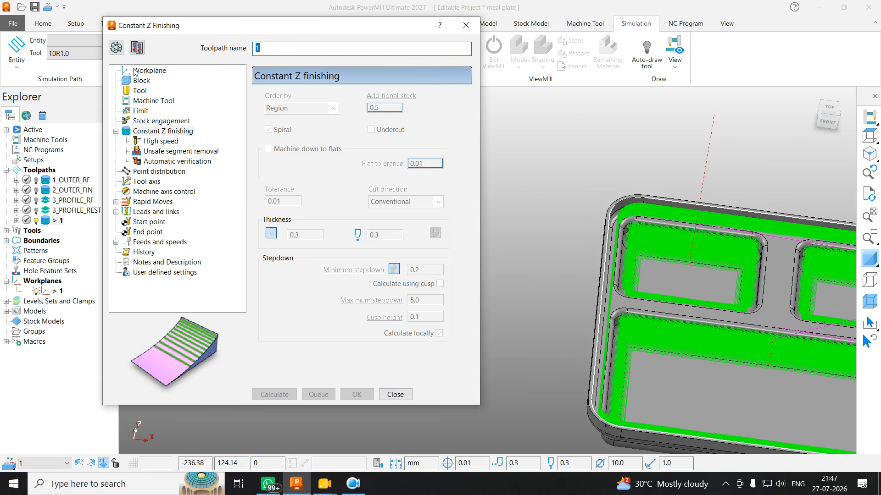
click(64, 211)
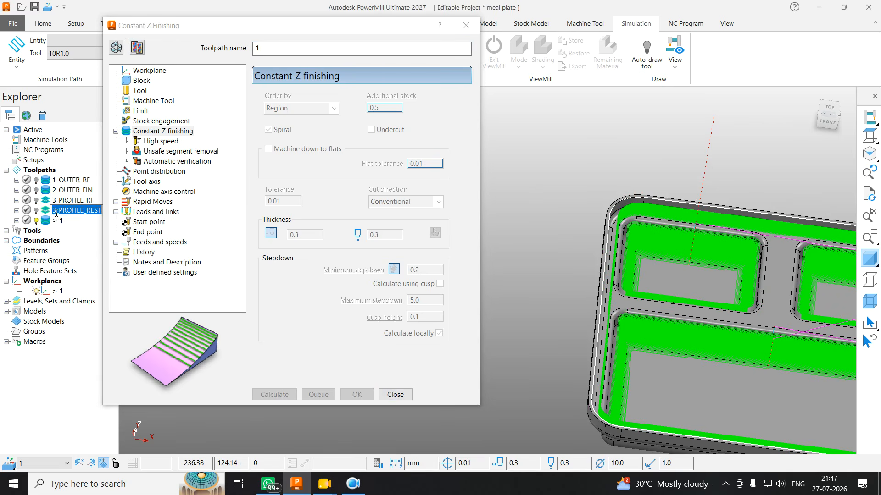
drag(56, 212, 51, 211)
key(Return)
click(282, 47)
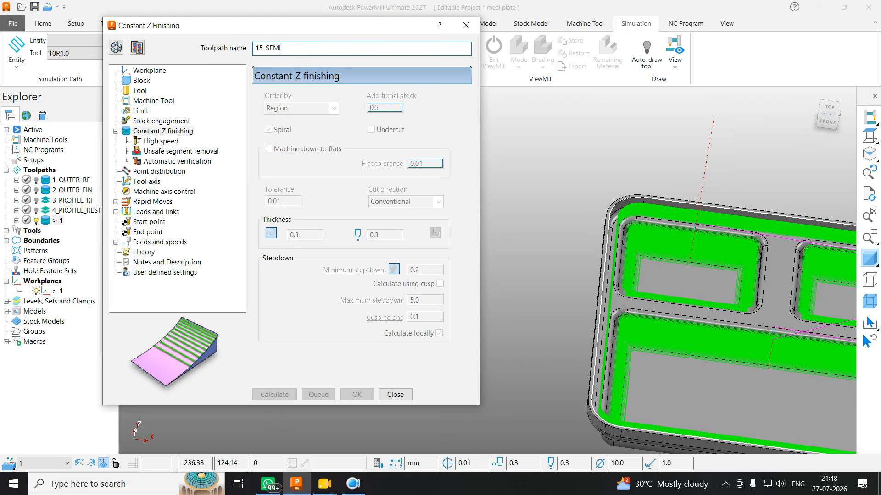
key(Return)
Copy the 15_SEMI toolpath and give the copy a new ball nosed tool named 8 BN: diameter 8, length 100, tool number 8
click(137, 47)
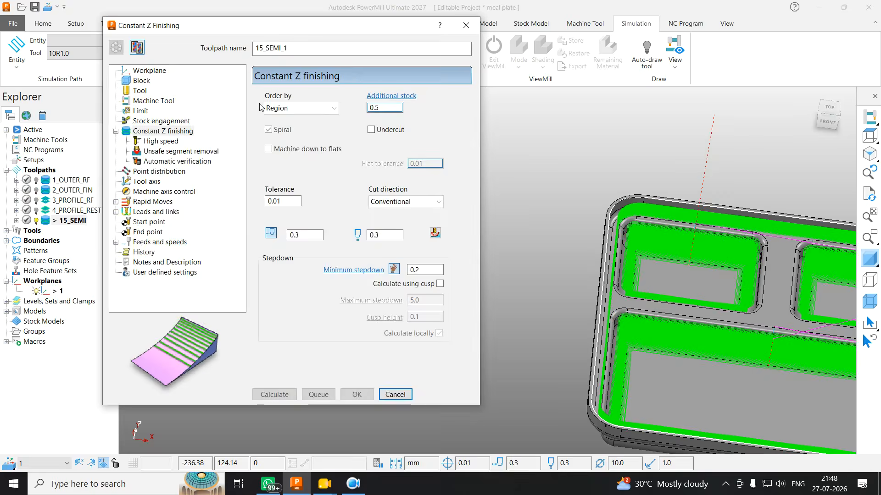
click(140, 90)
click(308, 100)
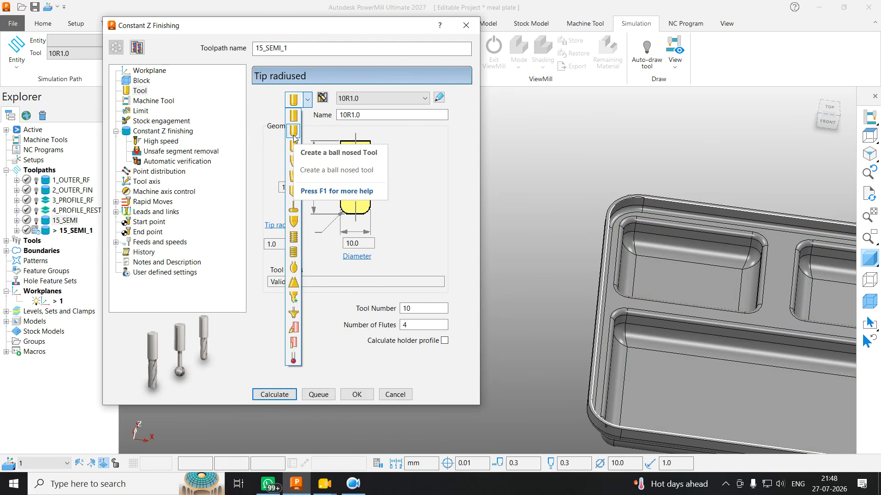
click(294, 133)
text(8)
key(Return)
double_click(307, 189)
text(1)
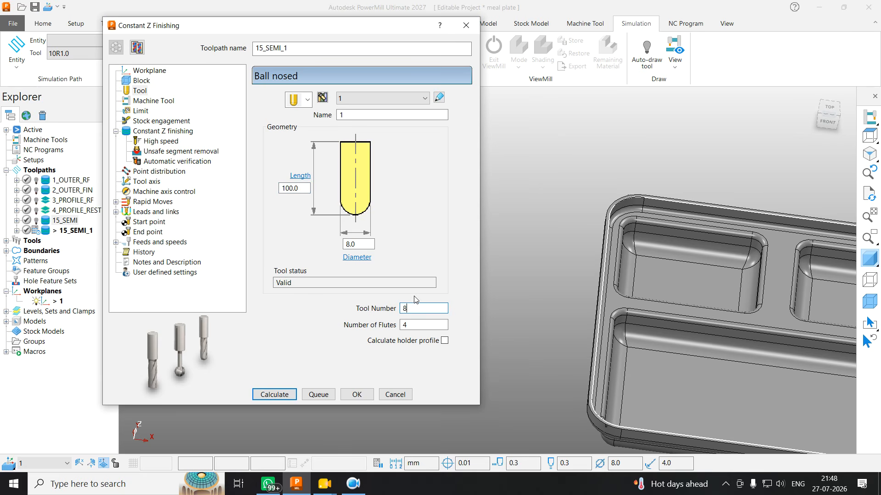
click(345, 115)
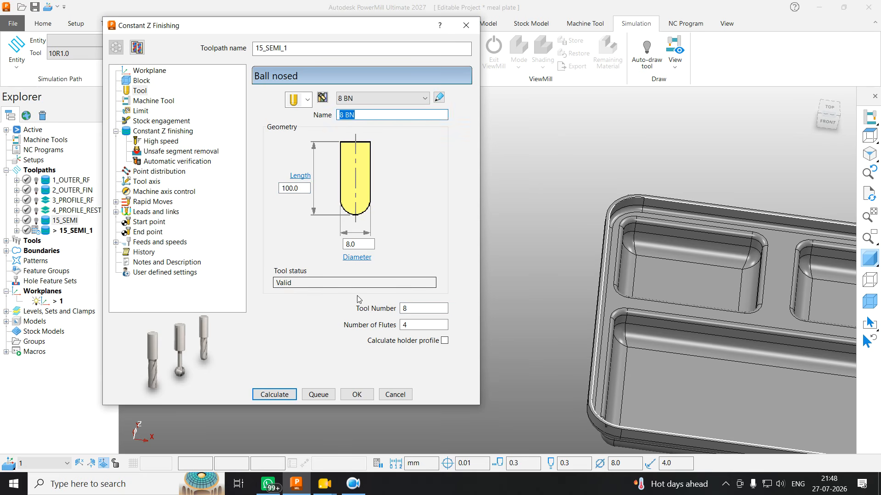
Set the copied toolpath's radial thickness to 0.15 and axial thickness to 0.1, then calculate it and close its settings
click(148, 122)
click(150, 132)
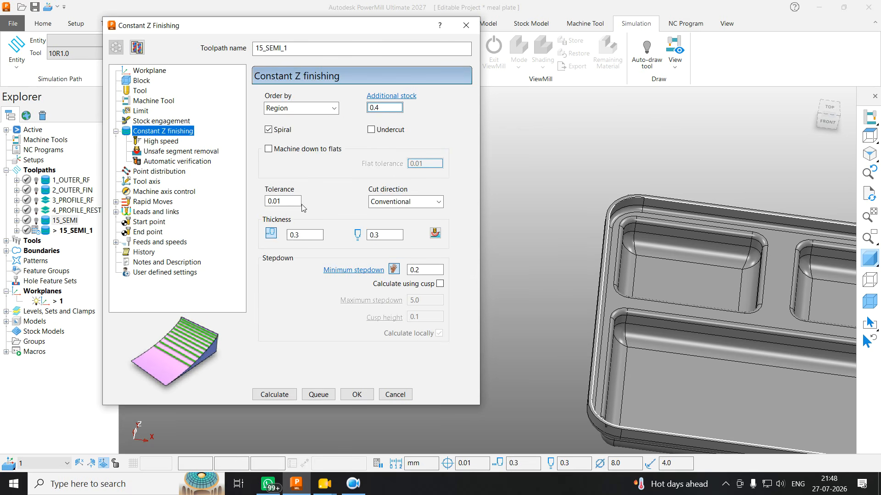
double_click(305, 234)
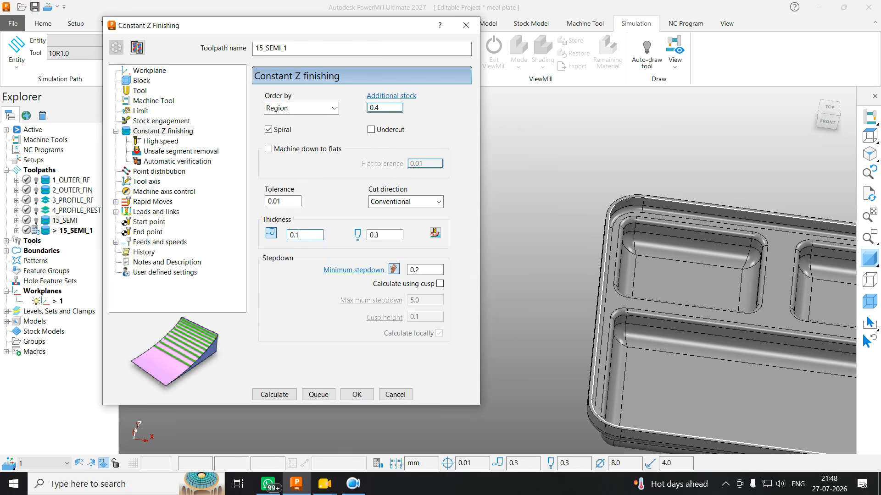
double_click(393, 235)
click(430, 270)
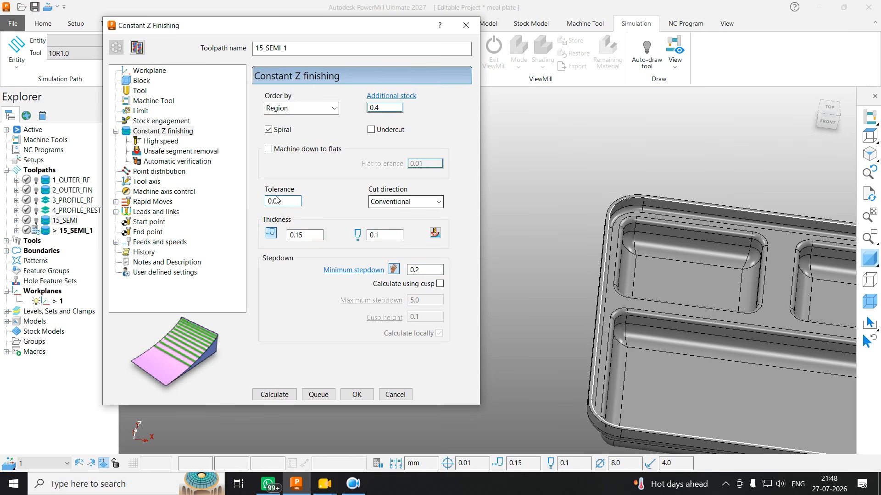
double_click(313, 235)
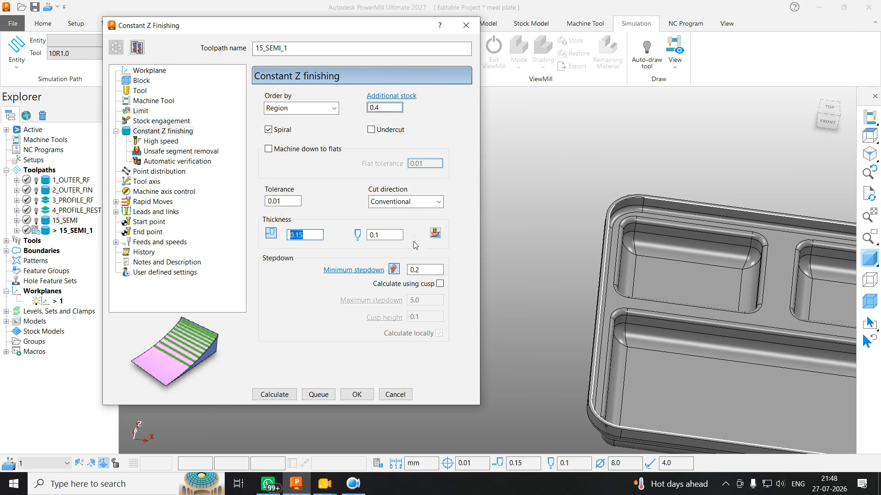
click(163, 241)
click(275, 395)
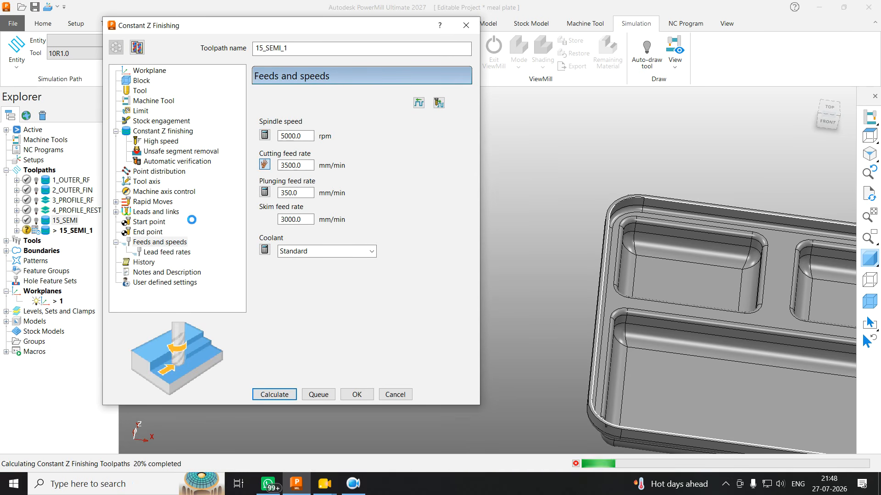
scroll(509, 198, down, 3)
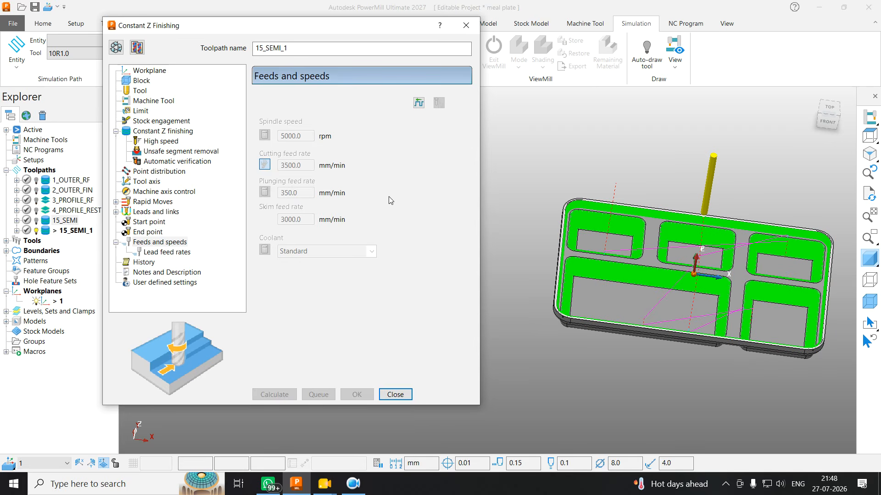
click(465, 26)
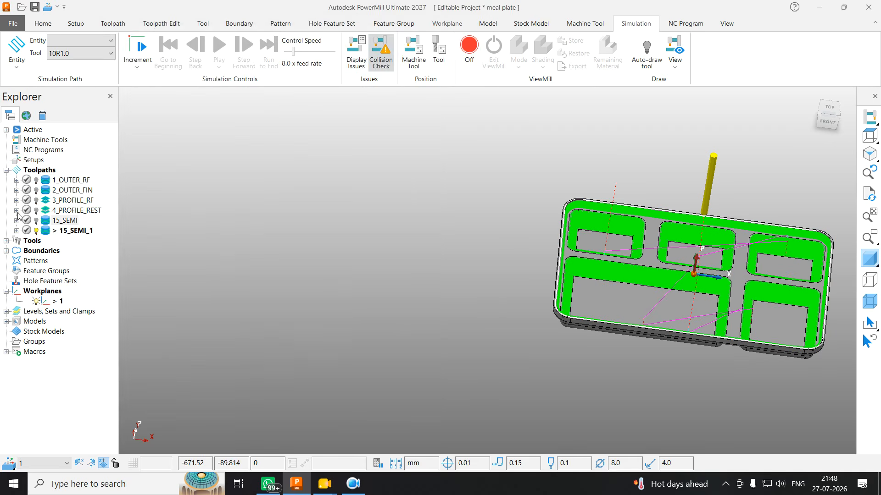
Deactivate the 15_SEMI_1 toolpath so that the bare tray model can be inspected
double_click(47, 230)
scroll(698, 264, up, 4)
scroll(342, 222, down, 2)
middle_drag(342, 222, 503, 216)
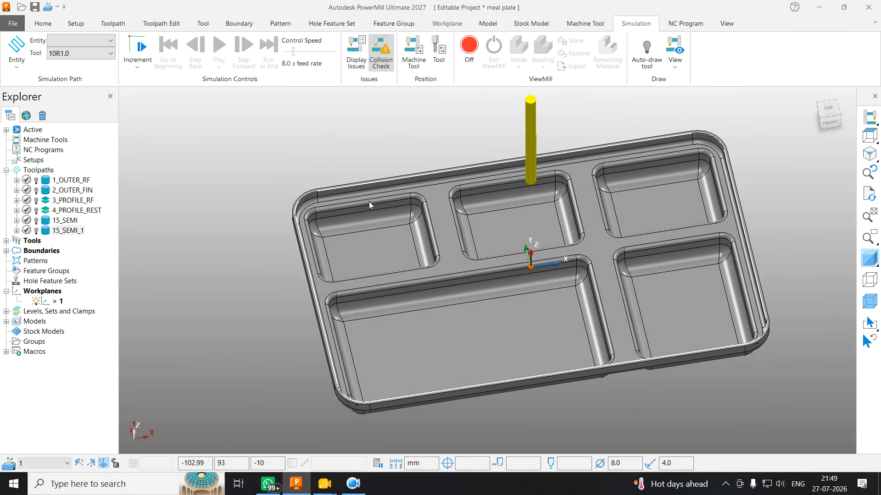
scroll(369, 202, up, 3)
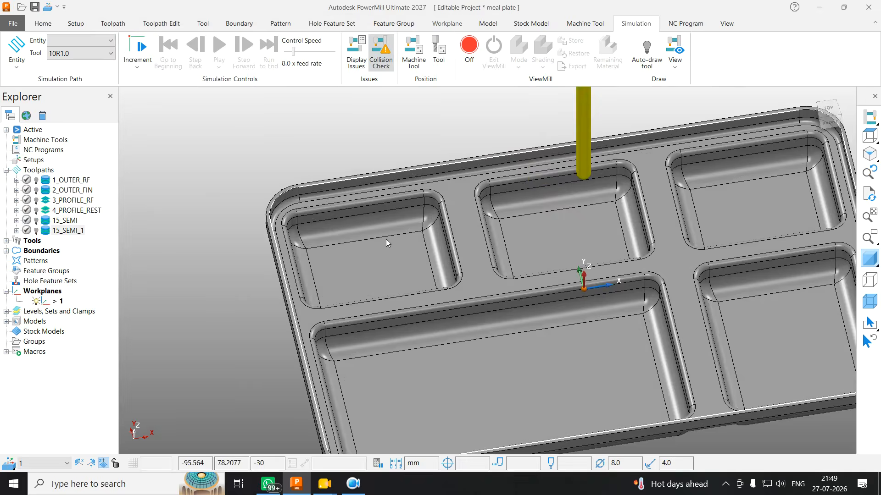
Check the surface properties of the upper-left compartment's floor in a top view, pick the other compartment floors and clear the selection
click(870, 137)
click(335, 181)
right_click(334, 181)
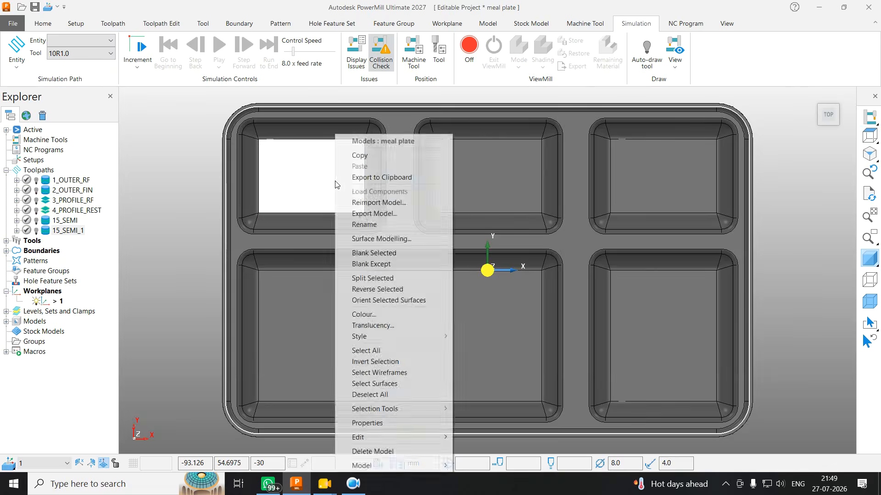
click(370, 422)
drag(374, 87, 427, 64)
click(478, 43)
click(507, 198)
click(651, 183)
click(649, 351)
click(326, 296)
click(209, 261)
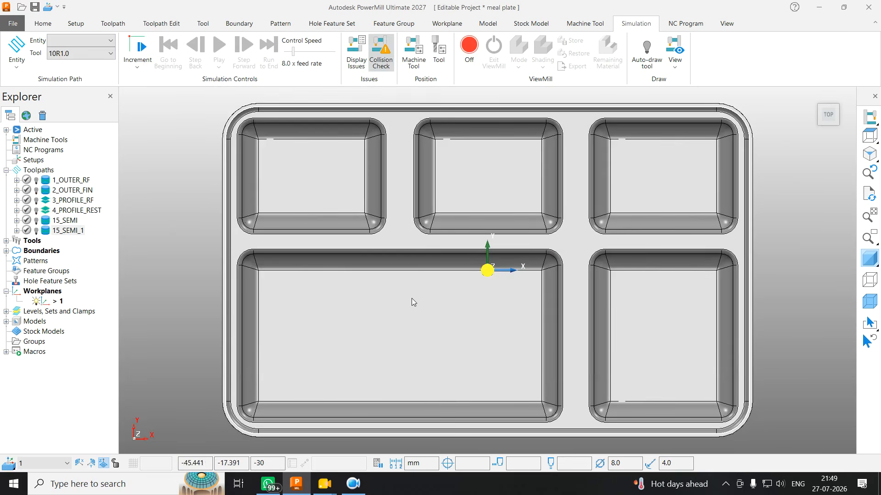
middle_drag(415, 318, 510, 277)
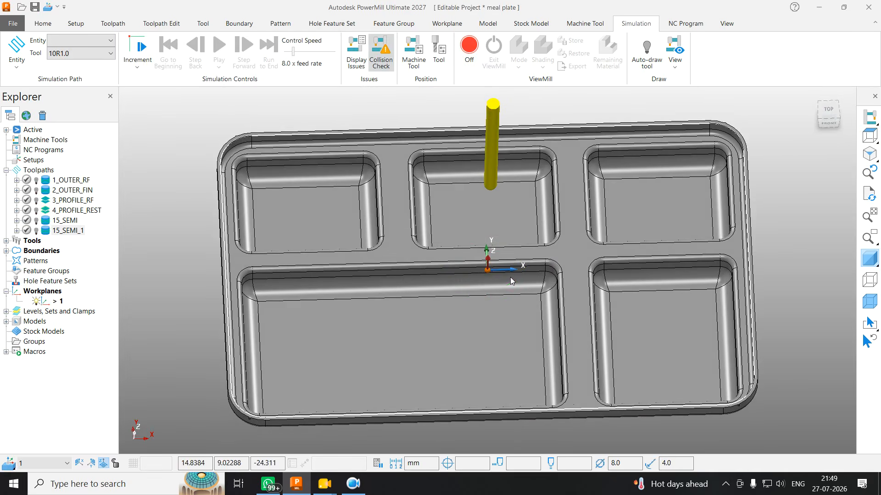
Create a user-defined boundary from the tray's flat divider surface, with applying edit history on calculation turned off
click(436, 257)
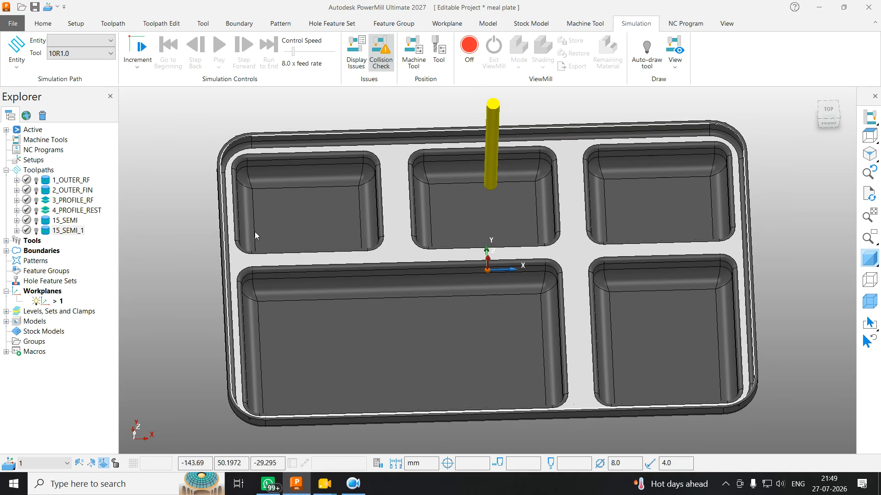
click(6, 251)
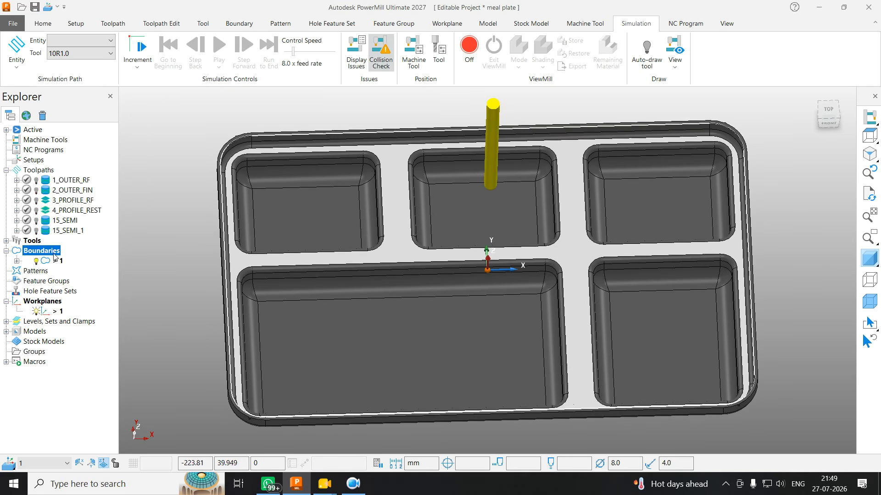
right_click(54, 254)
mouse_move(113, 305)
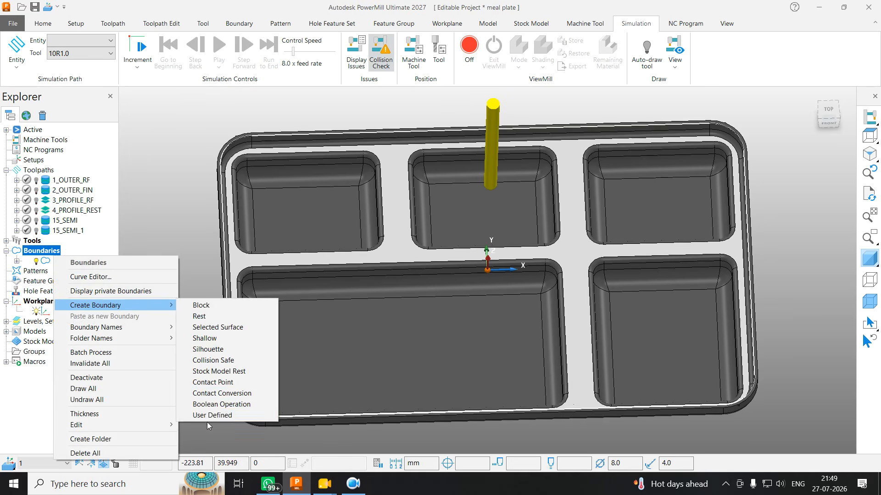
click(206, 415)
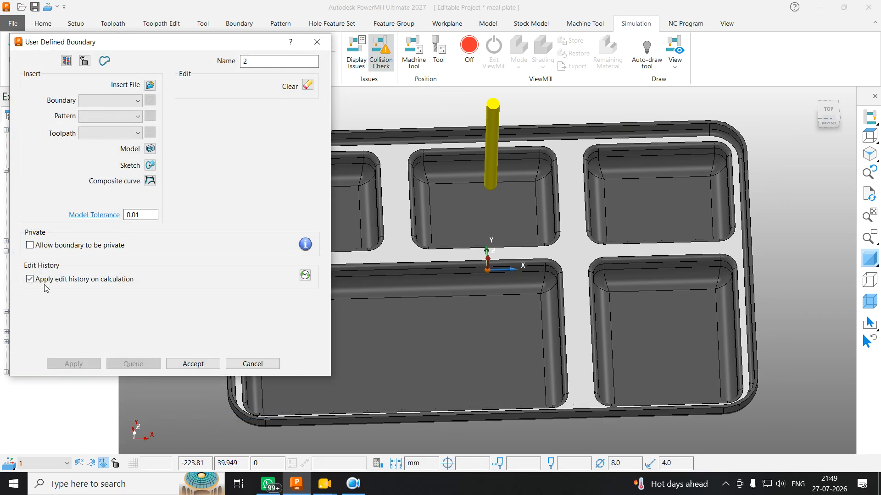
click(30, 278)
click(150, 148)
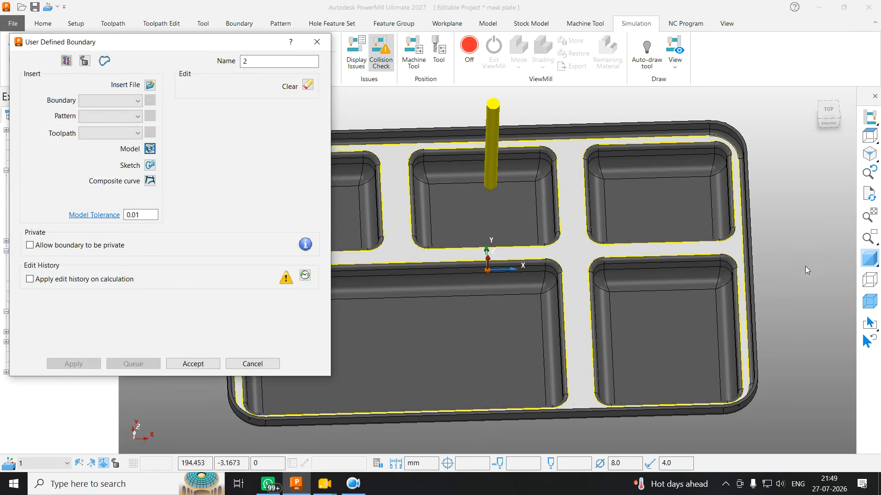
Hide the model shading, keep only the large compartment's contour in the boundary and accept it
click(869, 258)
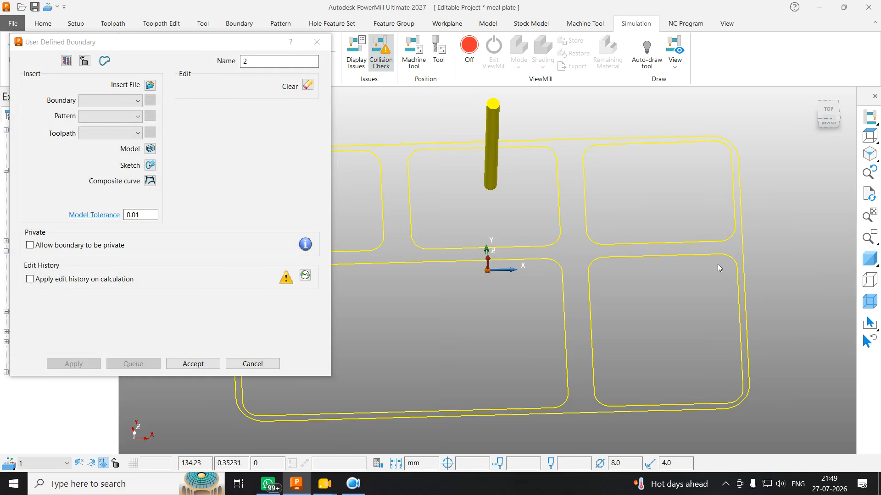
click(535, 285)
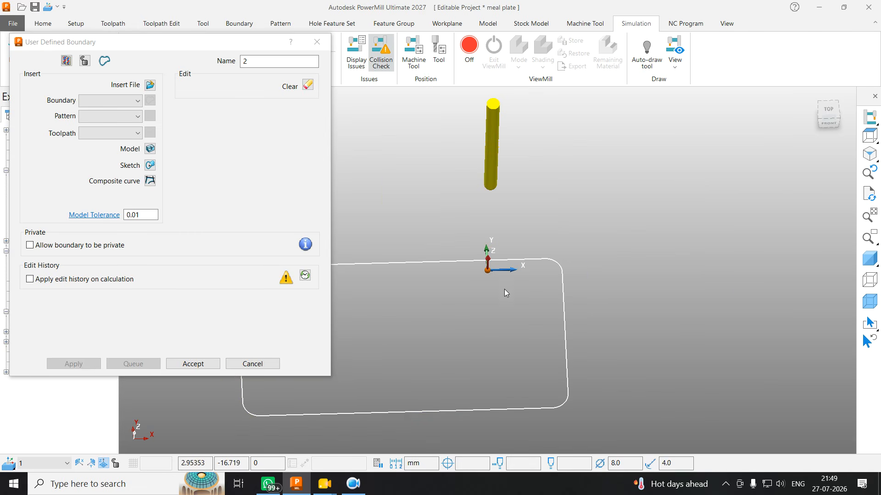
click(193, 364)
Calculate an optimised constant Z finishing toolpath with both thicknesses 0, stepover 0.3 and no separate shallow stepover
click(42, 23)
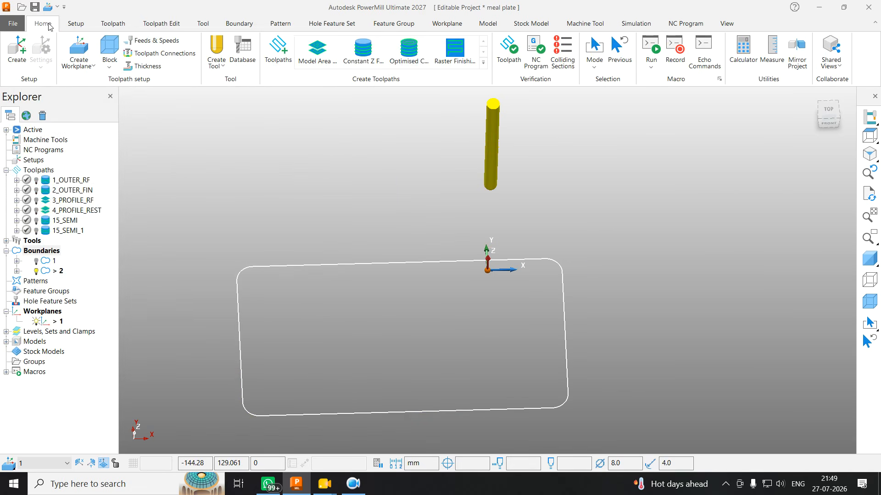
click(409, 50)
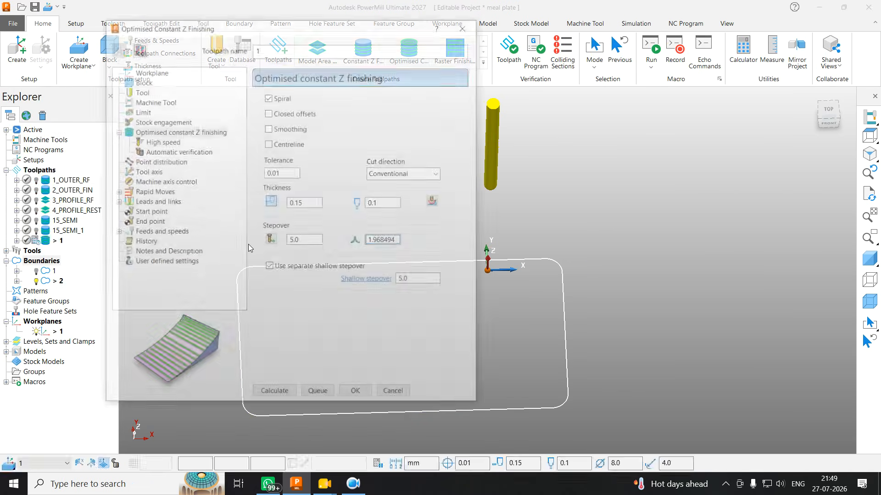
click(270, 267)
double_click(304, 202)
text(0)
double_click(384, 203)
text(0)
double_click(303, 242)
text(0.3)
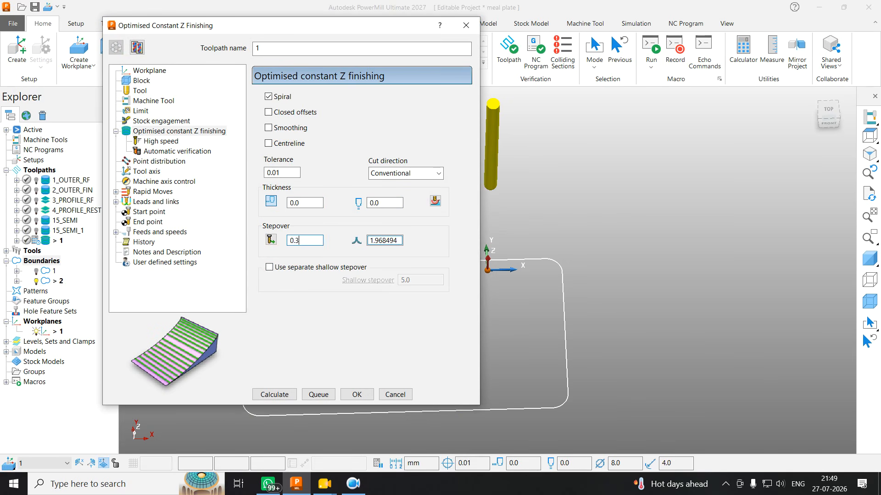
click(271, 394)
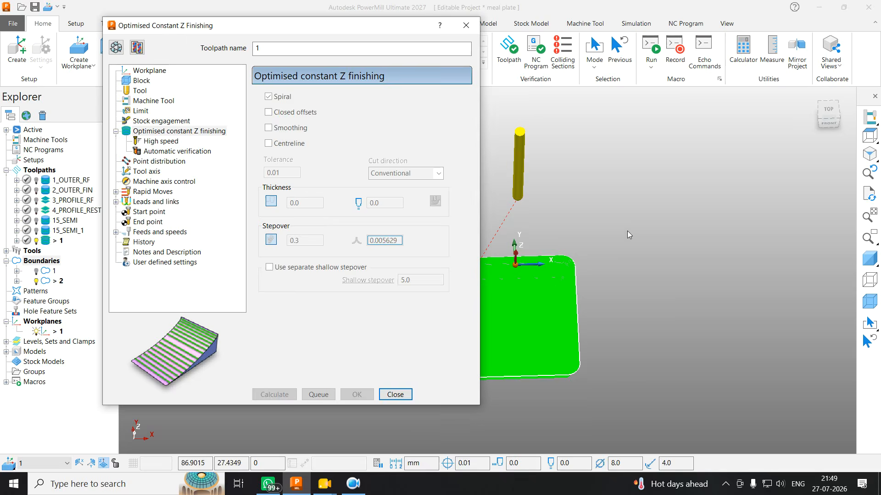
click(398, 394)
Shade the tray model again and examine the optimised finishing passes inside the large compartment
scroll(476, 307, up, 3)
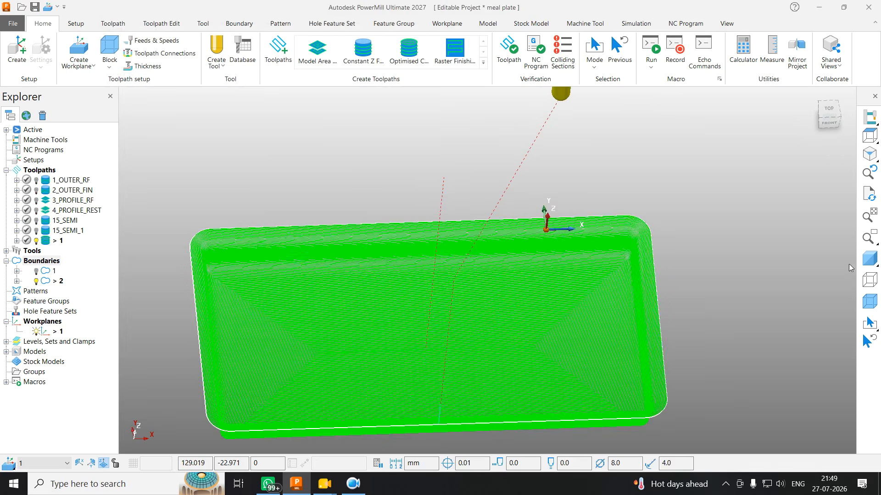
click(869, 259)
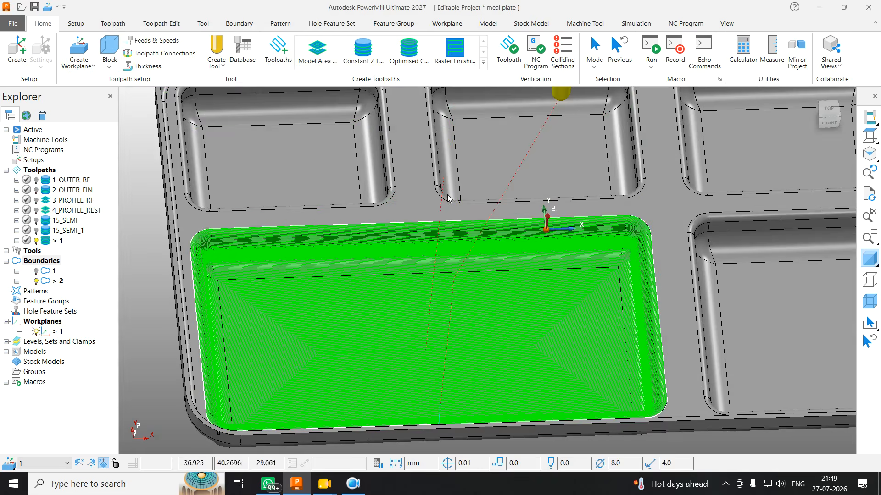
scroll(504, 171, down, 5)
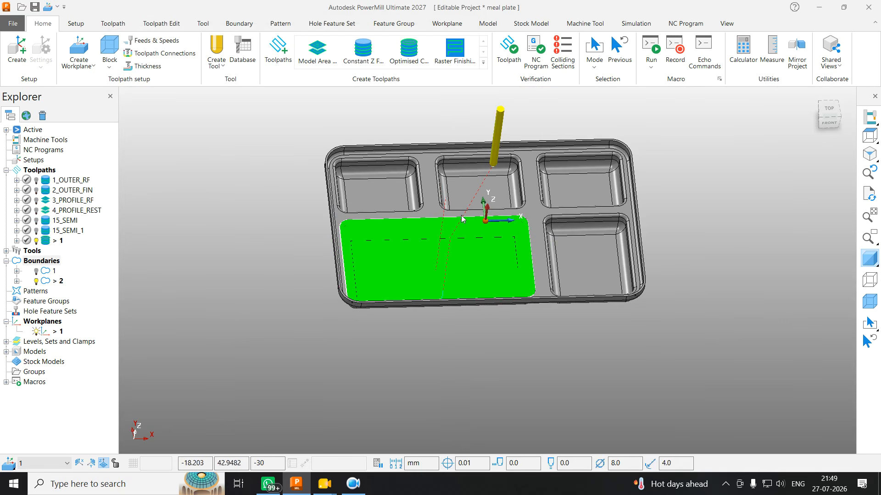
scroll(439, 168, up, 3)
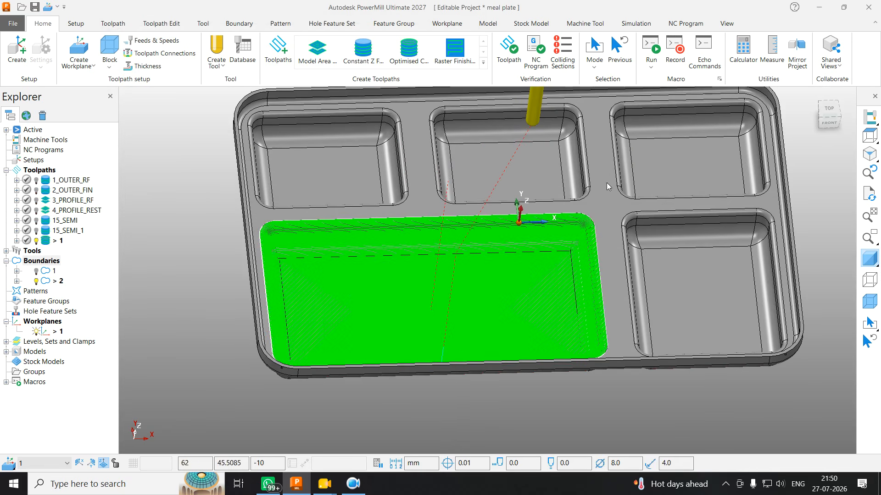
Change the shading tolerance in the model drawing options, accept it and show the tray in an isometric view
click(726, 23)
click(291, 79)
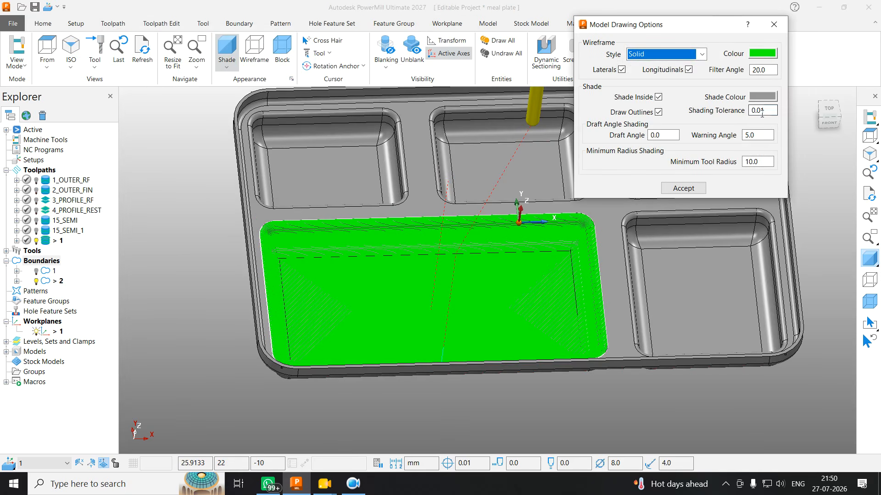
click(755, 110)
key(Delete)
click(683, 188)
click(871, 155)
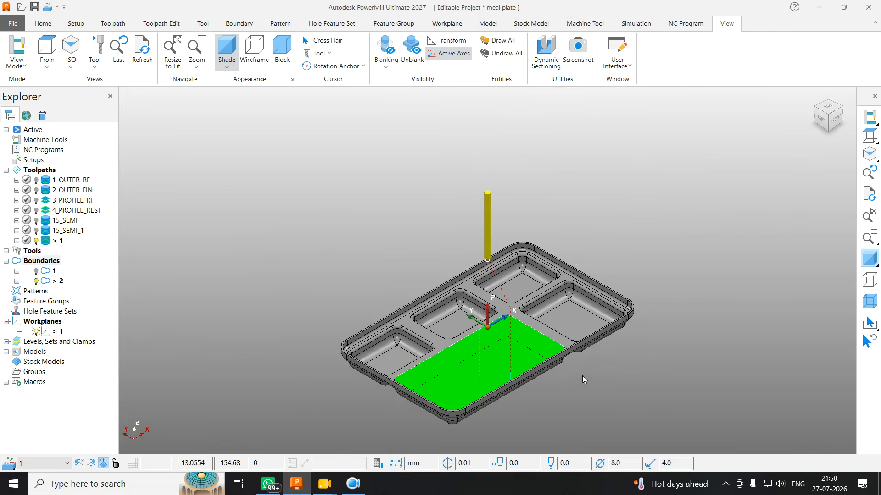
Examine toolpath 1 around a corner of the large compartment, including with the shaded model hidden
scroll(505, 397, up, 5)
middle_drag(519, 312, 377, 301)
middle_drag(612, 211, 604, 273)
scroll(543, 213, up, 3)
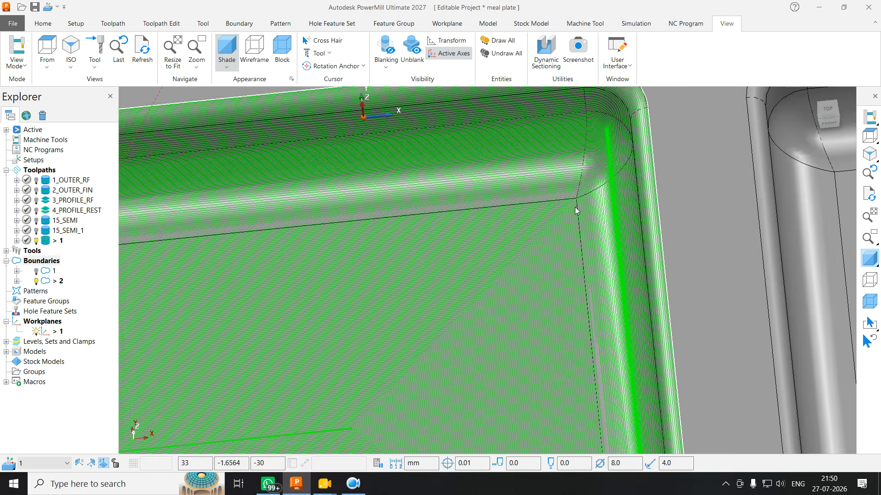
scroll(574, 210, up, 3)
mouse_move(535, 210)
middle_down()
mouse_move(447, 232)
mouse_move(536, 257)
middle_up()
click(868, 259)
scroll(552, 209, down, 3)
middle_drag(552, 209, 585, 181)
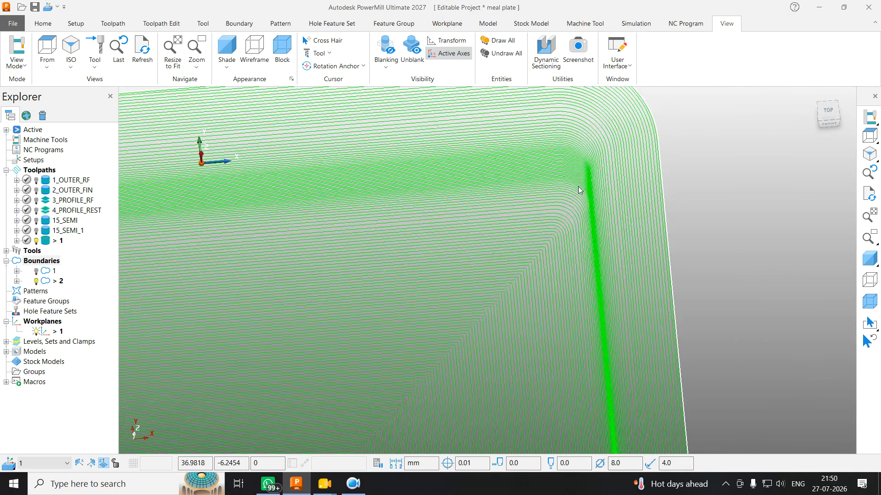
middle_drag(528, 270, 719, 238)
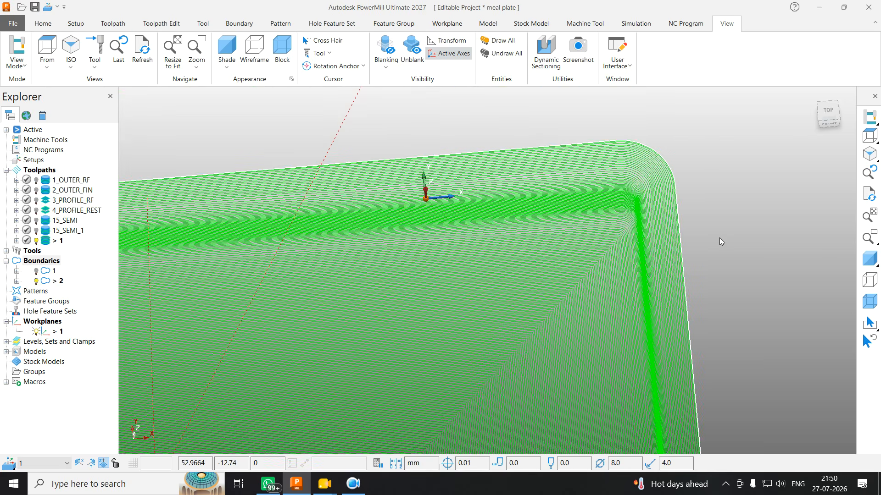
click(868, 259)
scroll(580, 221, down, 5)
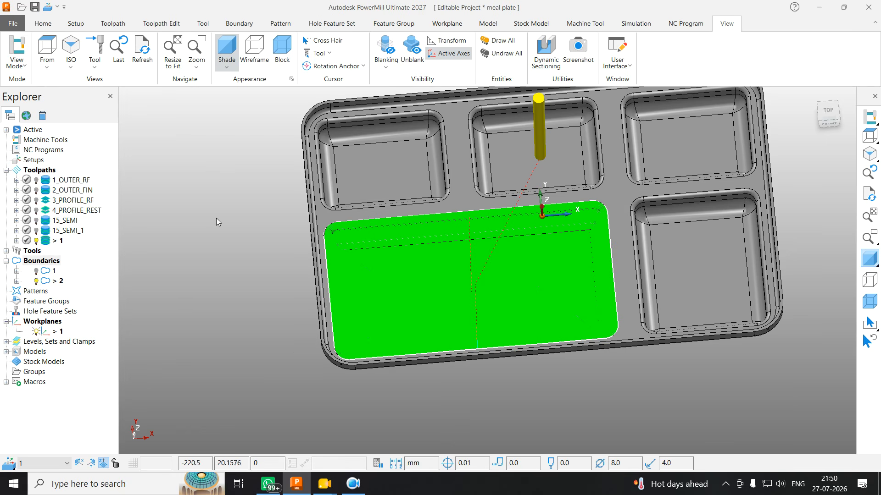
Isolate the floor surface of the compartment beside the large one, deactivate toolpath 1, and look from the front
click(683, 257)
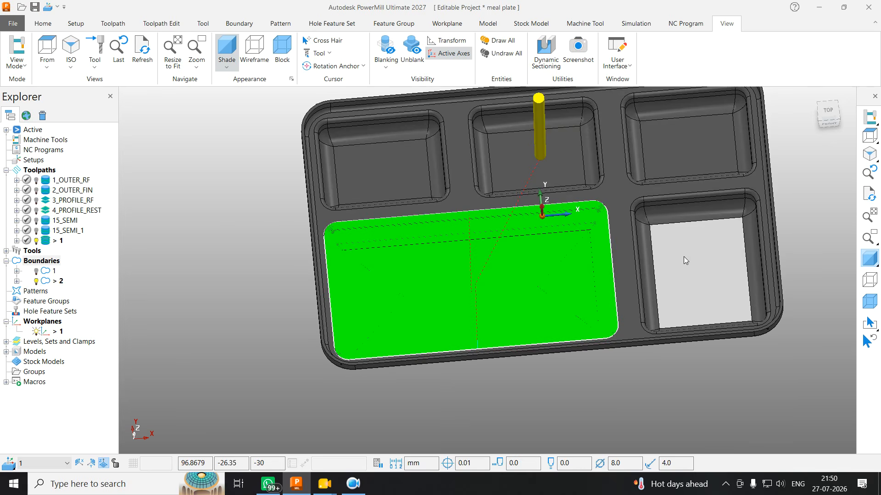
key(ctrl+k)
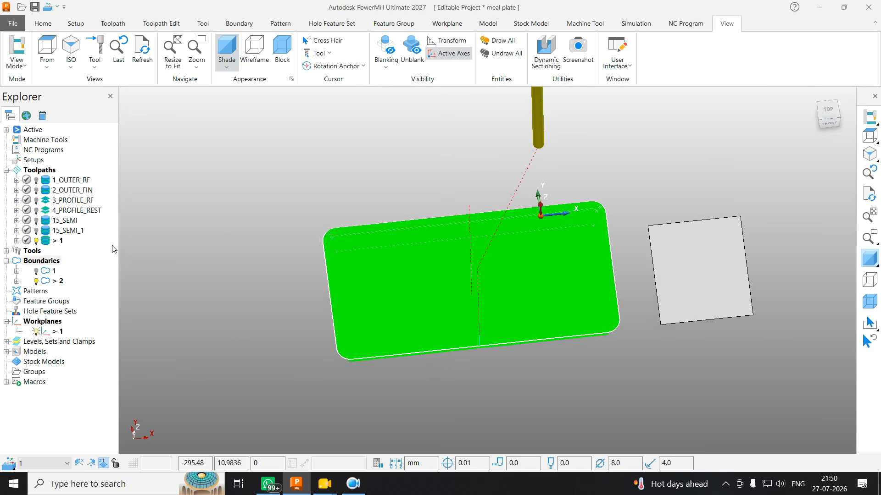
double_click(44, 240)
click(828, 122)
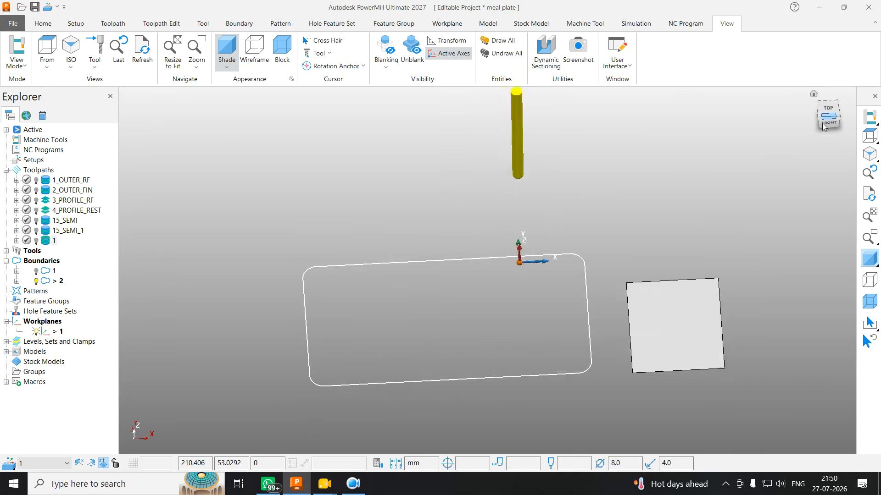
click(829, 122)
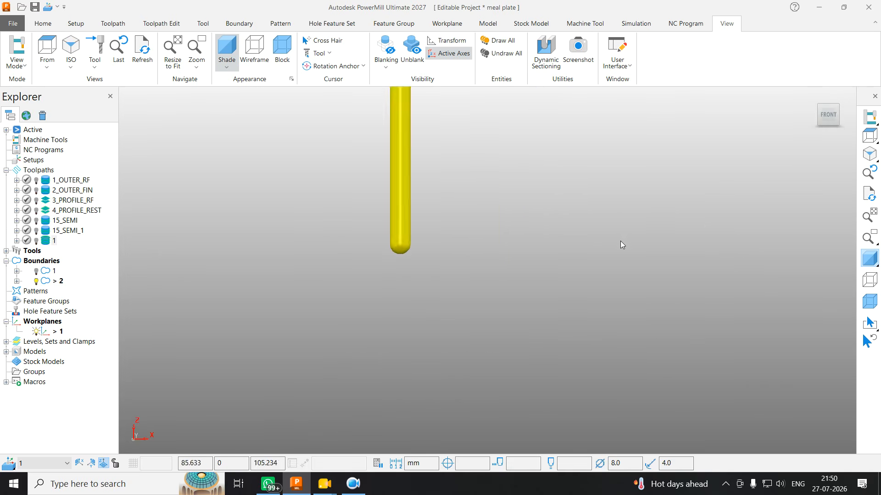
Show the tool cursor and compare the ball-nose tip with the isolated flat floor in front view
scroll(518, 230, down, 5)
scroll(579, 303, up, 9)
scroll(373, 316, up, 3)
middle_drag(403, 283, 401, 299)
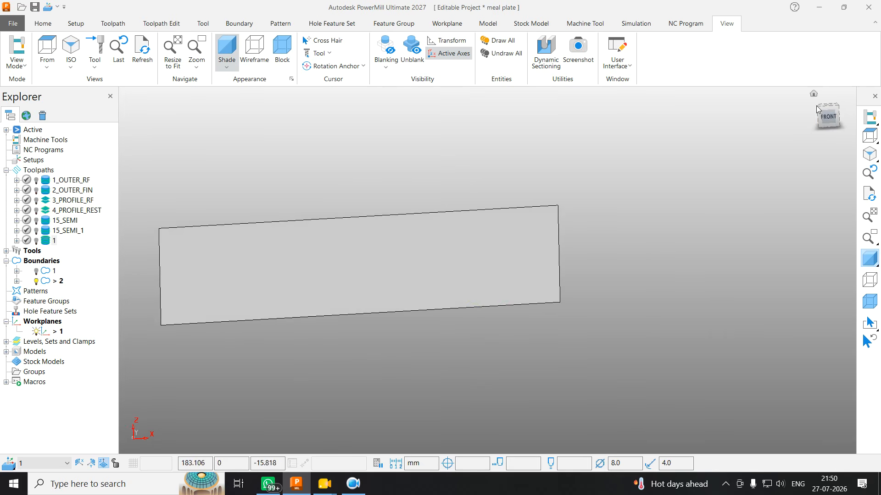
click(833, 121)
scroll(581, 268, up, 3)
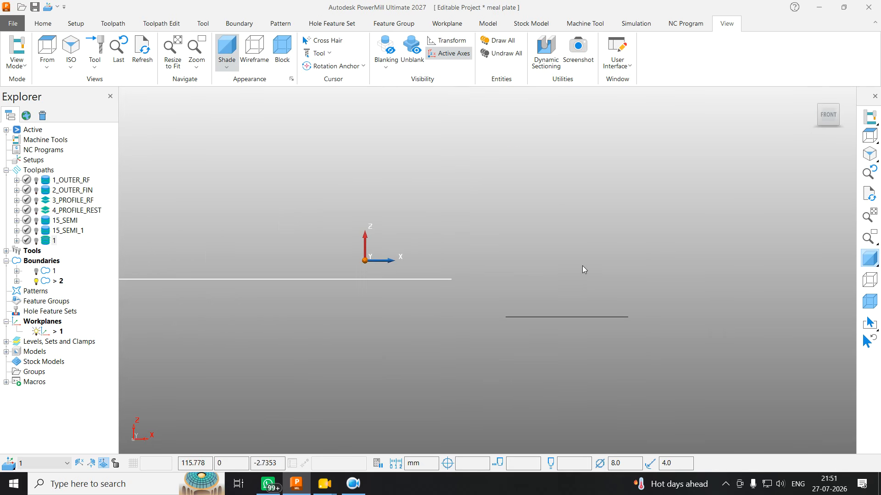
scroll(597, 303, up, 5)
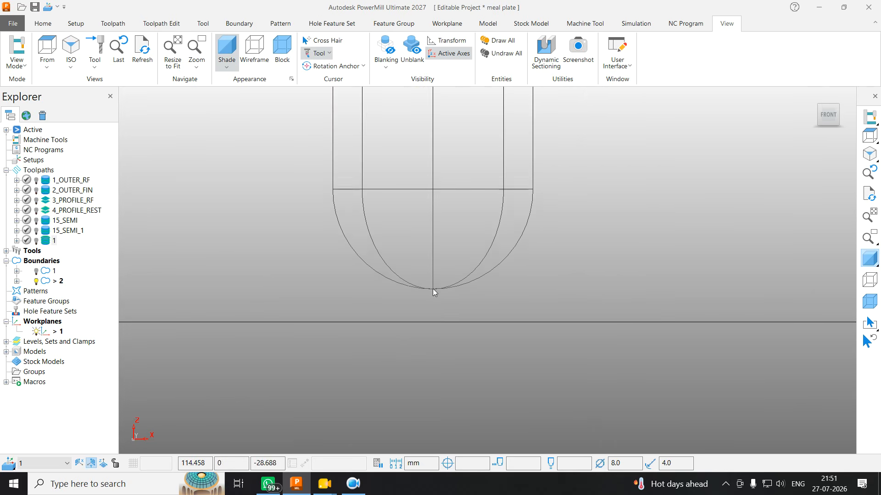
scroll(433, 293, up, 1)
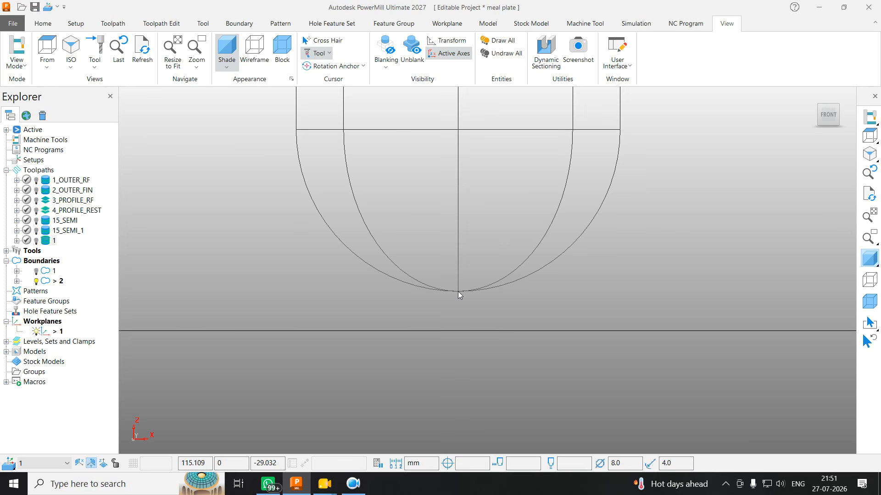
middle_drag(458, 291, 393, 290)
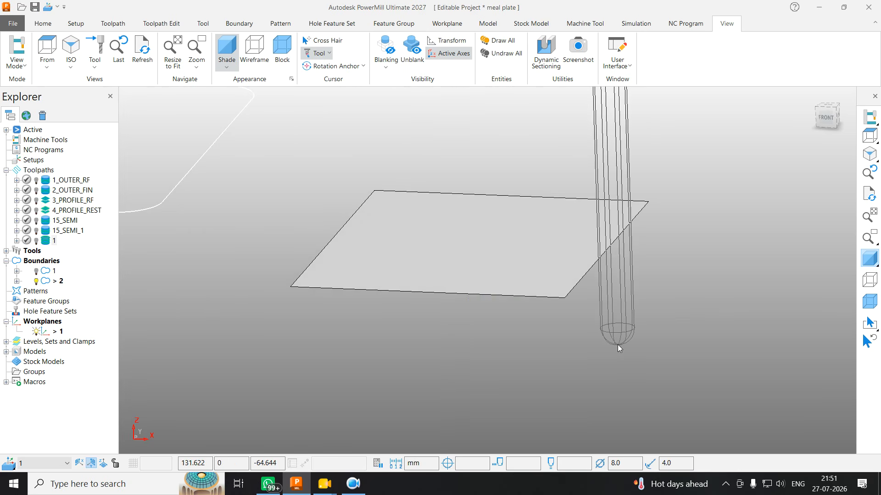
Unblank the full tray and examine the tool cursor against the walls and corner fillet of the back corner compartment
scroll(592, 367, down, 5)
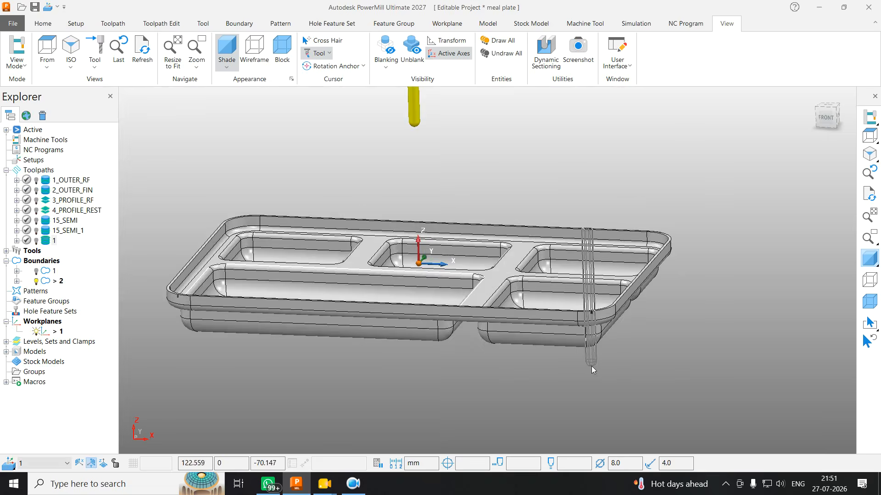
key(ctrl+a)
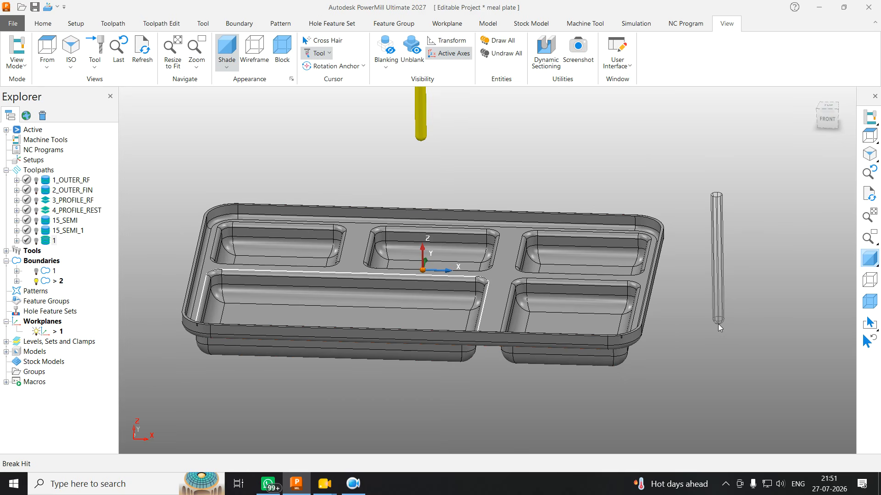
scroll(676, 281, up, 6)
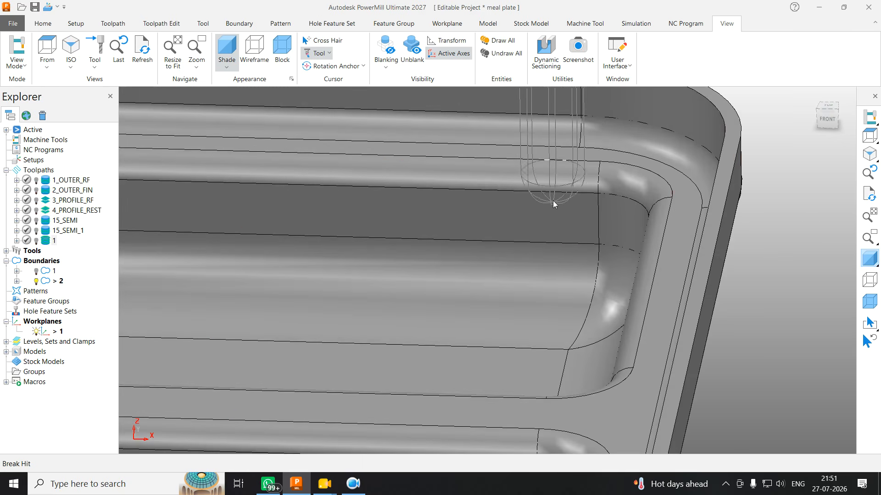
scroll(590, 240, up, 2)
middle_drag(590, 239, 605, 275)
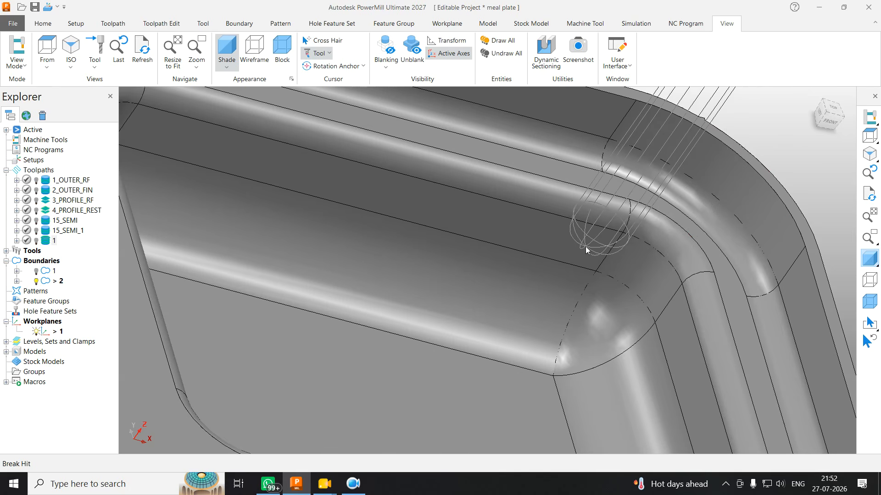
scroll(564, 281, down, 3)
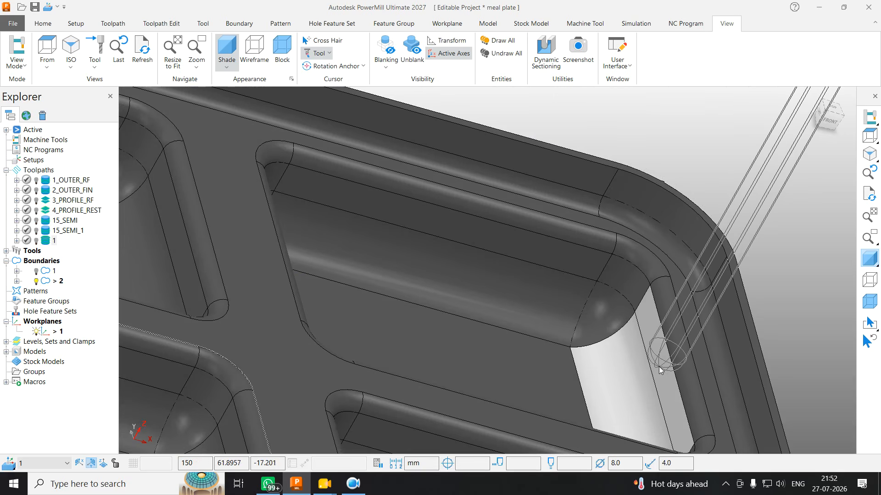
Isolate the back corner compartment's side wall and floor fillet, and compare the ball-nose profile with them in front view
key(ctrl+k)
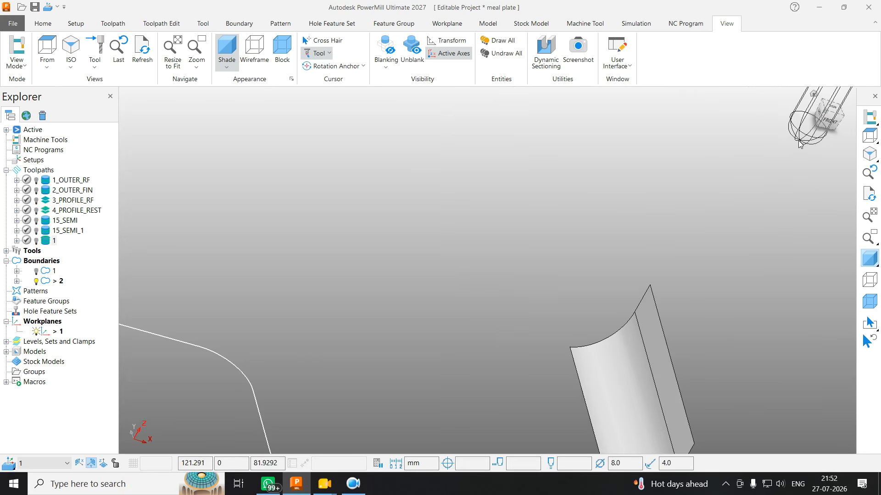
click(823, 120)
scroll(688, 298, up, 5)
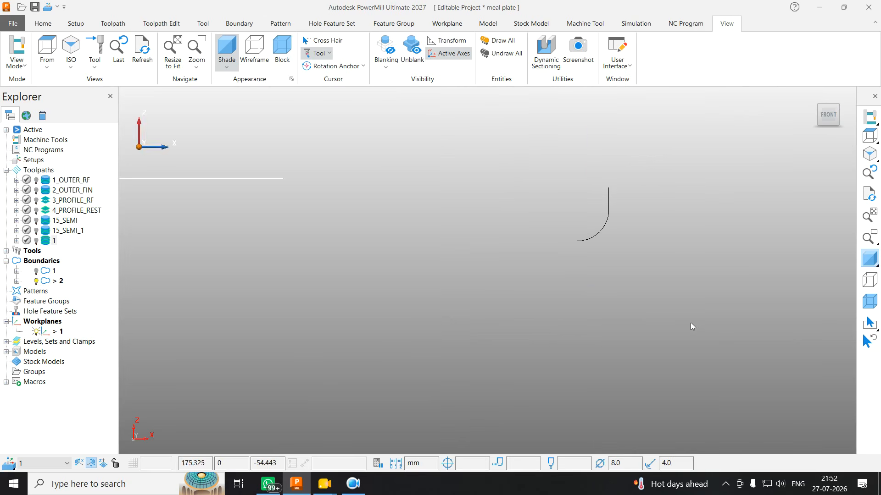
scroll(578, 209, up, 5)
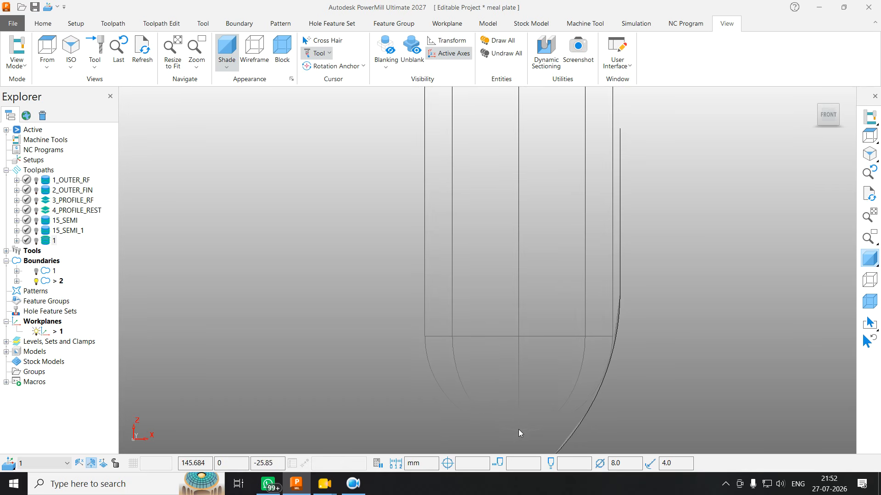
scroll(544, 288, down, 8)
middle_drag(578, 293, 598, 324)
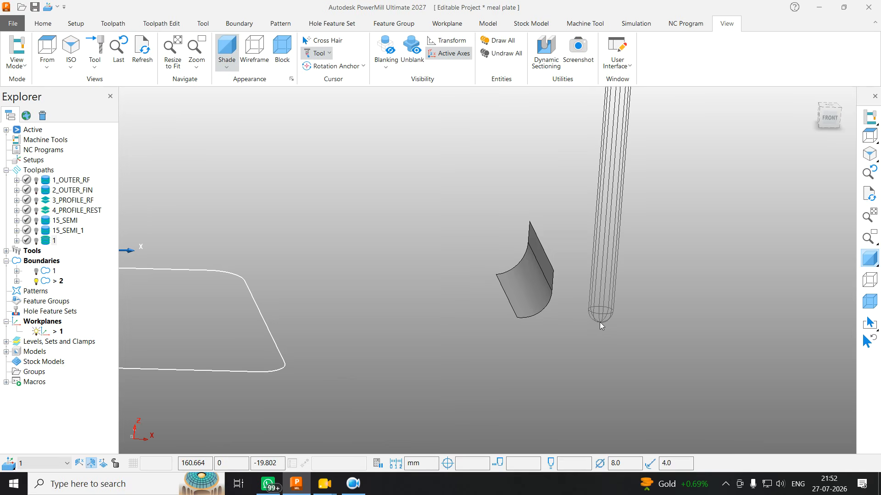
Unblank the full tray, turn off the tool cursor, and examine the upper edge fillet of the large compartment
scroll(598, 322, down, 6)
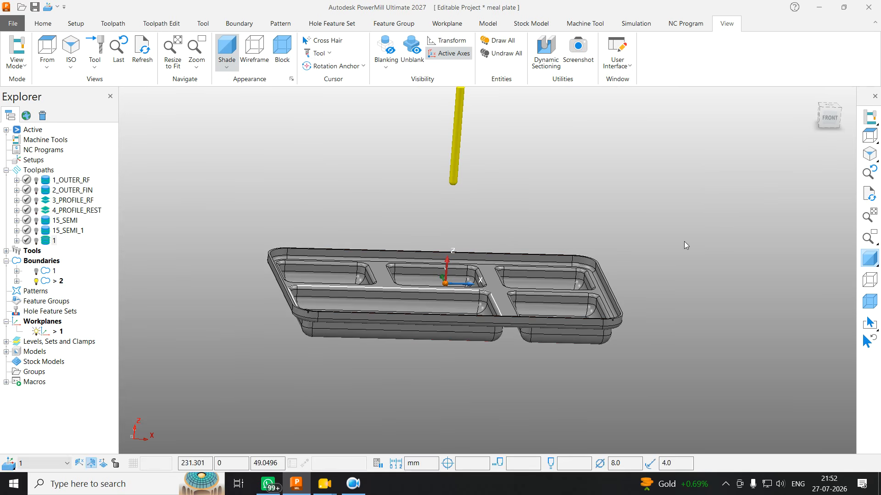
middle_drag(543, 247, 399, 326)
scroll(426, 320, up, 2)
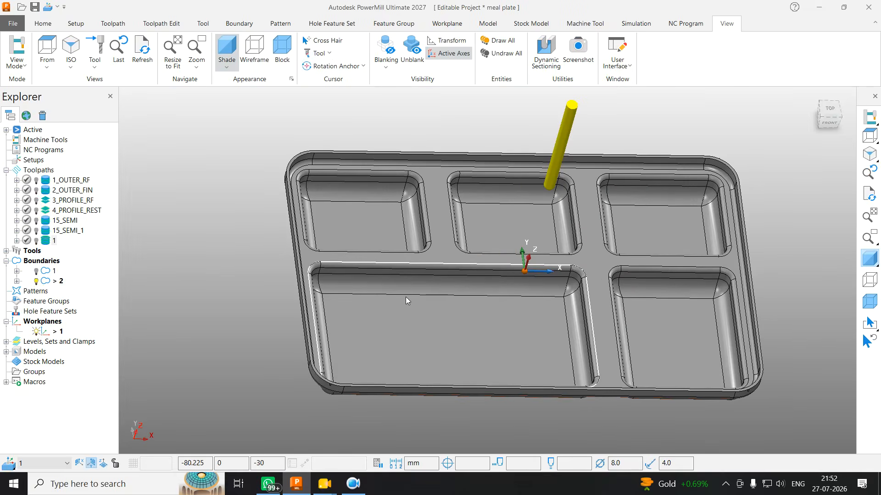
scroll(364, 263, up, 3)
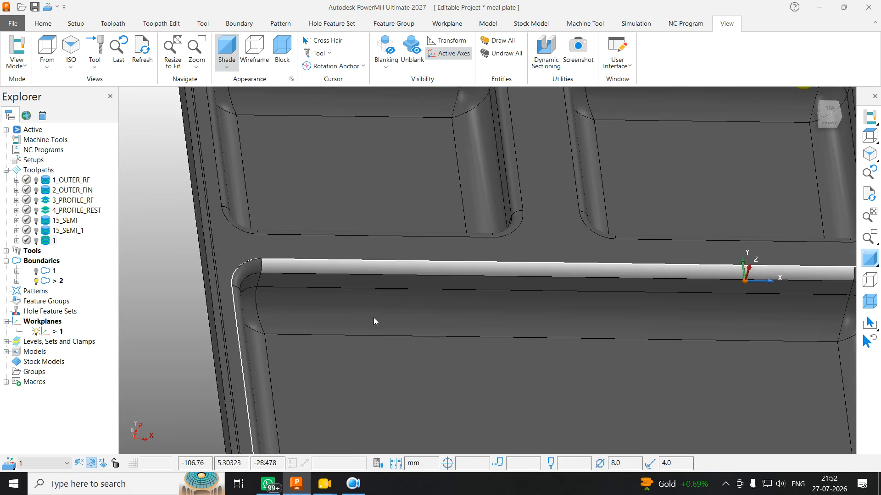
scroll(398, 318, down, 4)
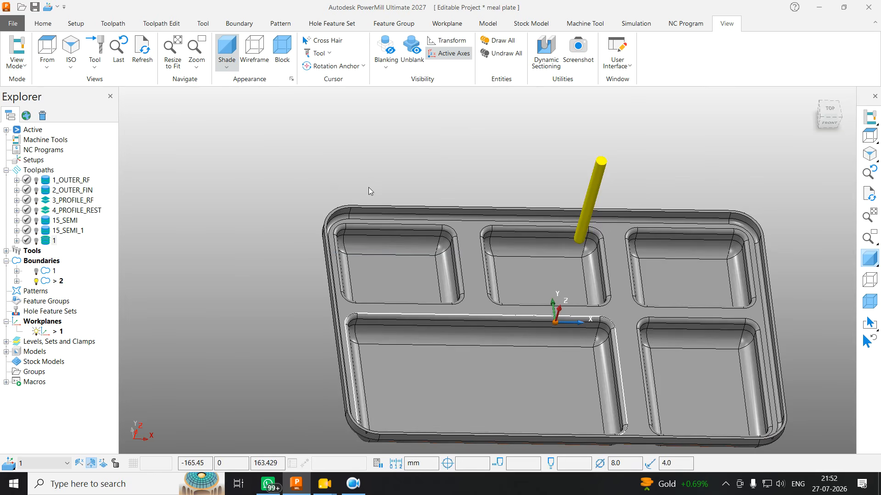
scroll(290, 145, down, 5)
middle_drag(446, 192, 477, 241)
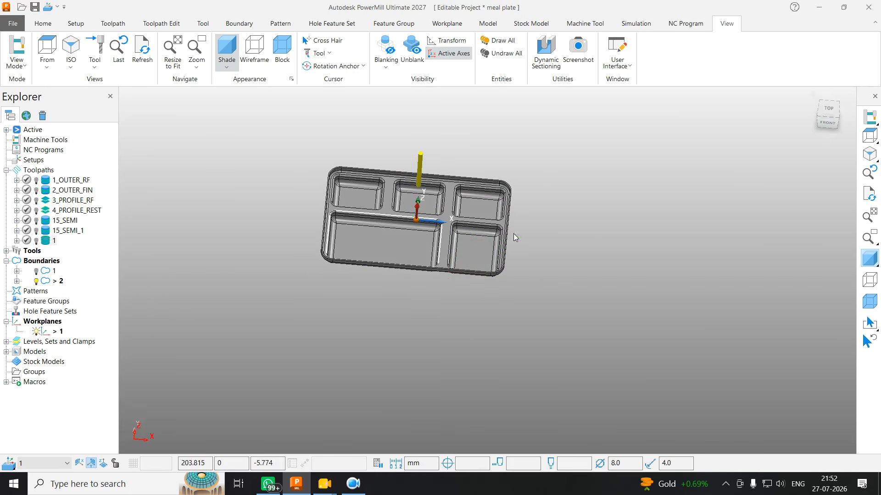
Deactivate and hide boundary 2, and clear the selection of the whole tray
click(869, 135)
drag(230, 136, 676, 381)
scroll(409, 223, up, 3)
middle_drag(324, 232, 331, 143)
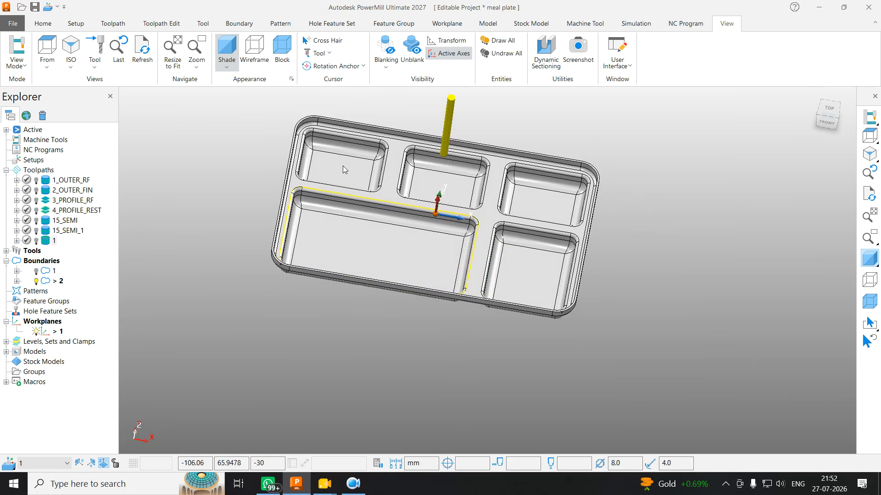
click(36, 281)
scroll(335, 236, down, 2)
drag(352, 183, 225, 121)
click(222, 114)
Select the whole tray and examine the small notch in the rim's outer wall at the negative-X front corner
scroll(328, 161, up, 5)
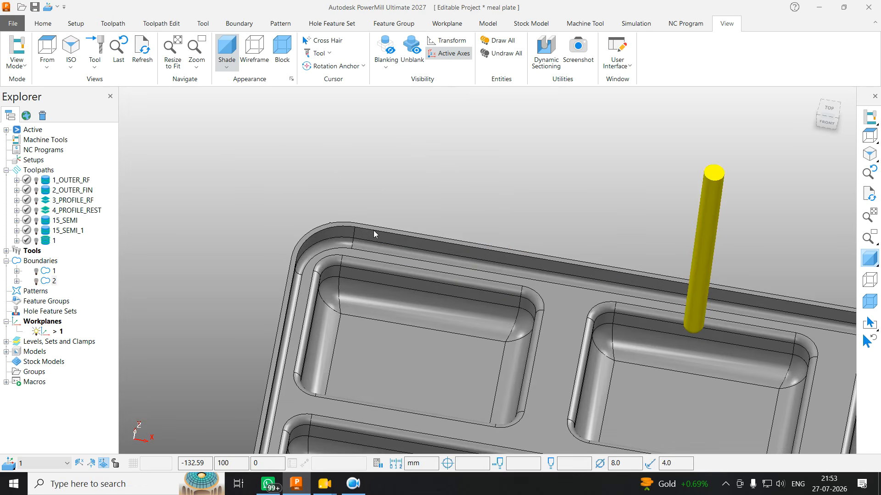
scroll(359, 165, down, 5)
drag(285, 147, 655, 345)
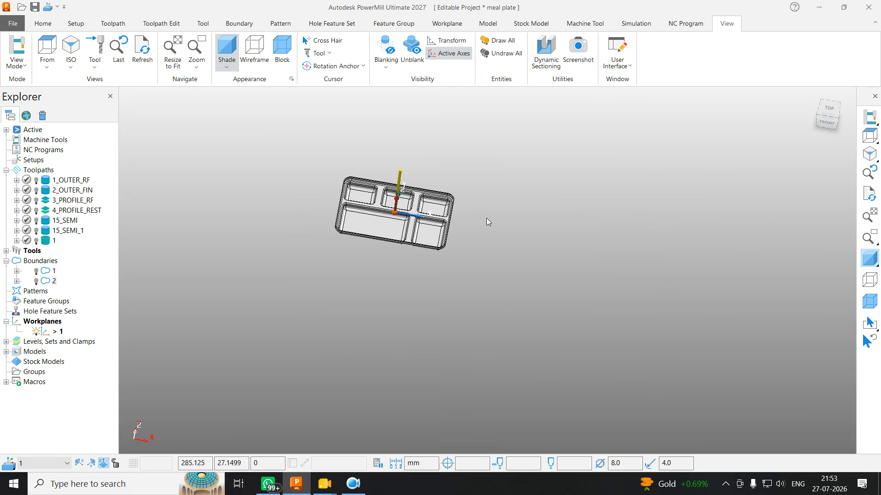
scroll(355, 186, up, 3)
middle_drag(401, 260, 341, 177)
scroll(337, 197, up, 3)
scroll(321, 213, up, 5)
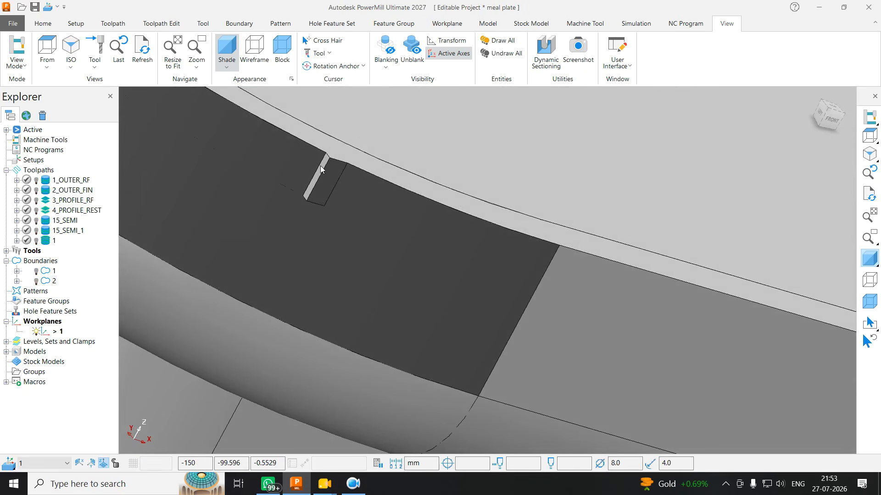
scroll(321, 179, up, 3)
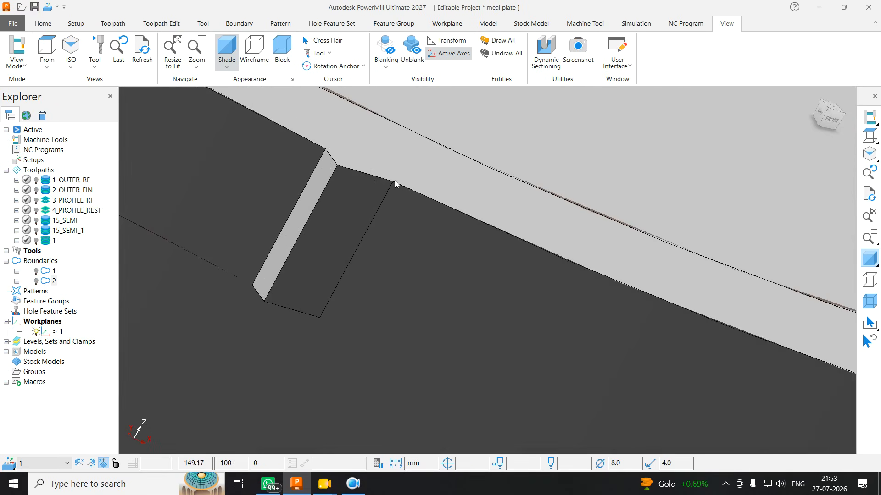
scroll(337, 174, down, 3)
middle_drag(337, 175, 376, 216)
scroll(342, 212, up, 2)
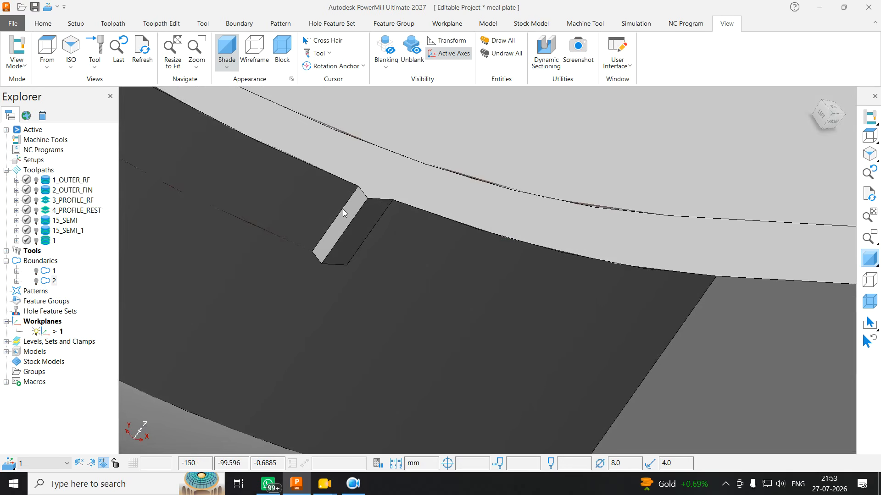
Examine the small notch in the rim's outer wall at the positive-X front corner
scroll(346, 215, down, 3)
scroll(463, 240, up, 2)
scroll(311, 212, down, 5)
middle_drag(477, 257, 513, 275)
scroll(540, 283, up, 5)
scroll(493, 261, up, 4)
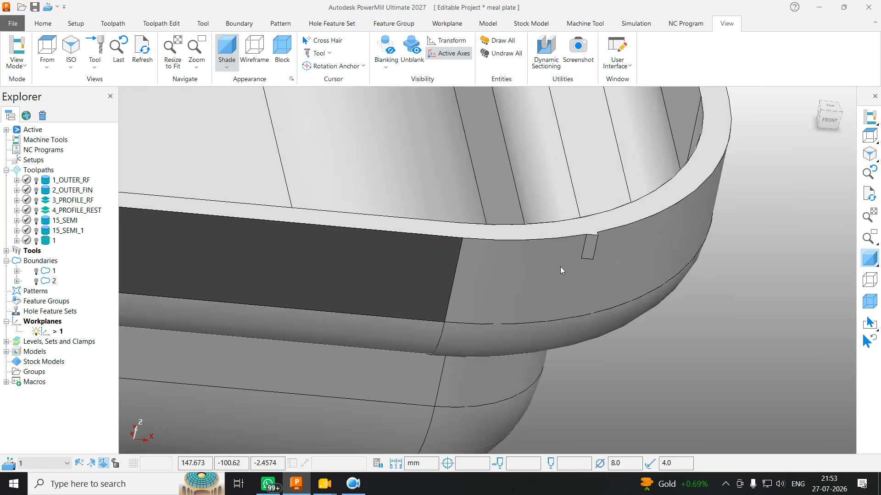
scroll(560, 267, down, 3)
middle_drag(606, 250, 500, 257)
scroll(586, 234, up, 3)
scroll(592, 240, up, 3)
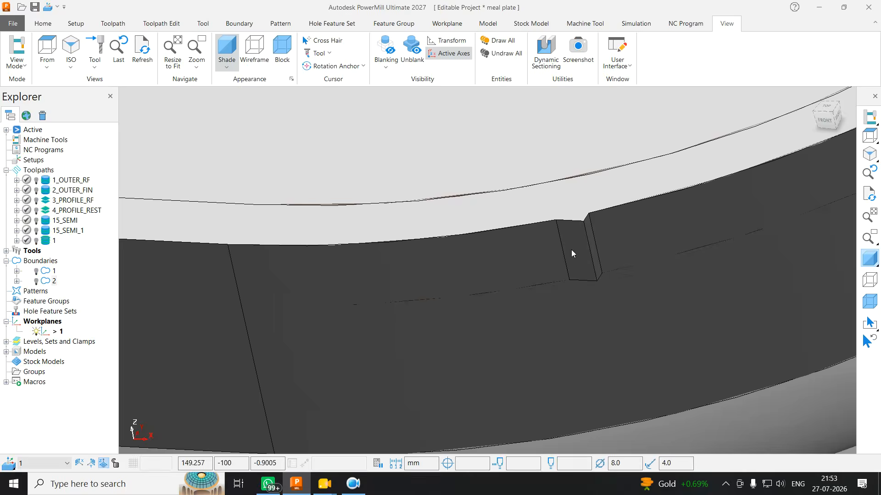
Select all surfaces of the tray except the floors of the five compartments
scroll(571, 250, down, 5)
scroll(454, 231, down, 10)
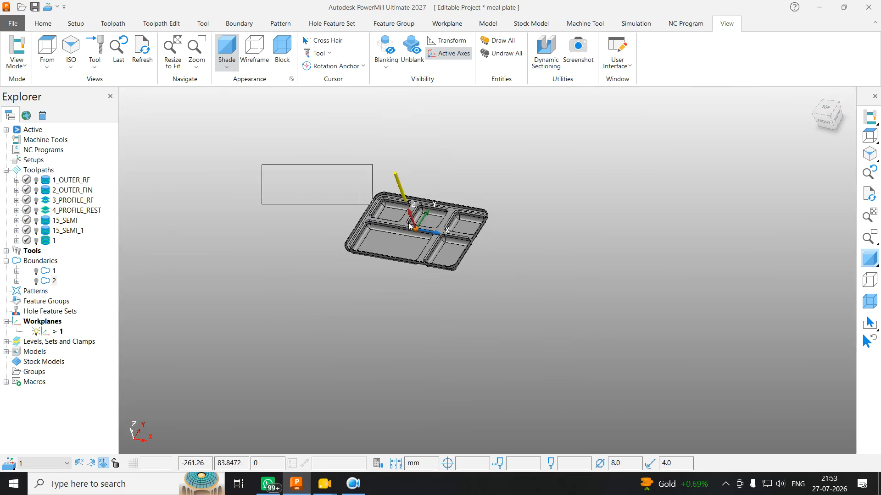
scroll(447, 249, up, 10)
scroll(436, 344, down, 3)
middle_drag(436, 346, 635, 306)
scroll(635, 306, down, 5)
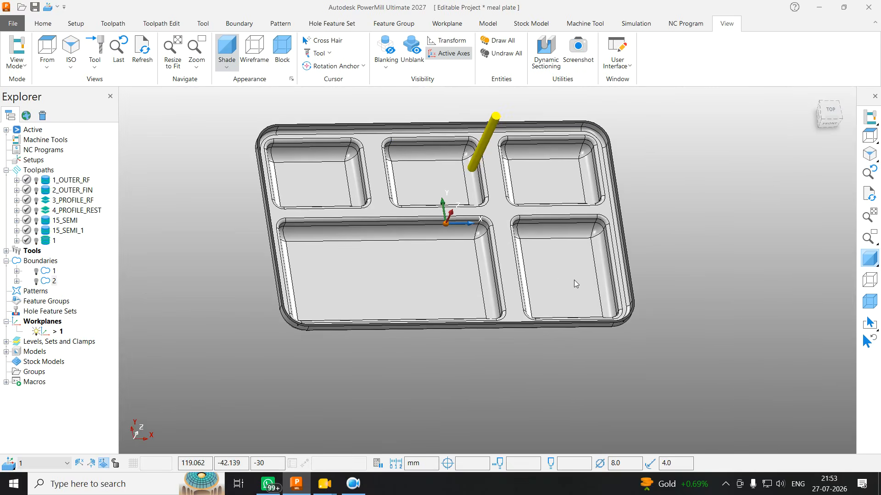
click(559, 276)
click(425, 260)
click(325, 180)
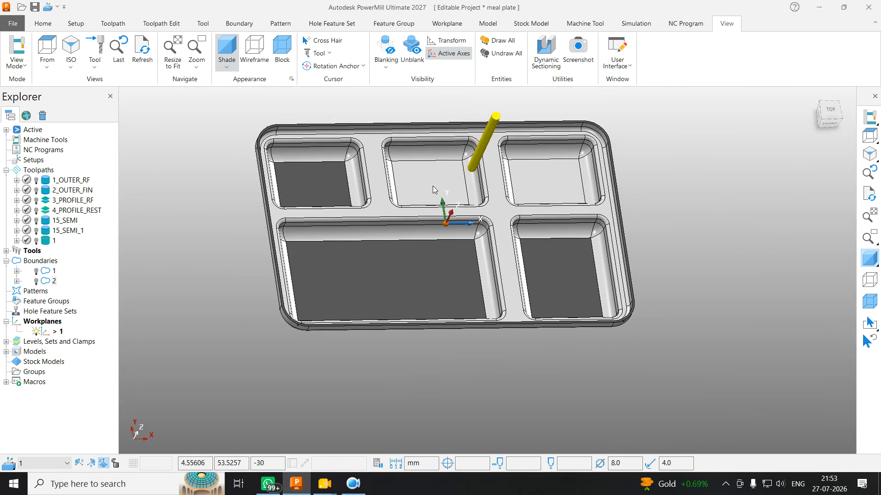
click(421, 183)
click(543, 184)
middle_drag(609, 256, 98, 152)
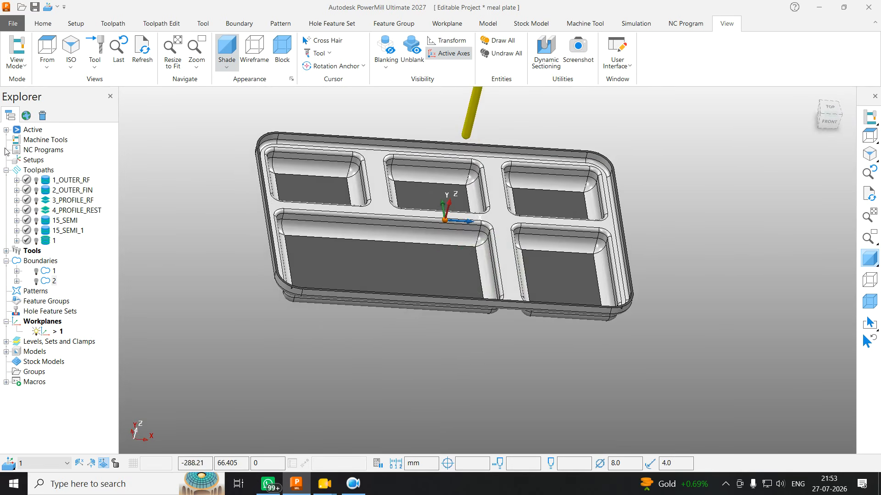
Create a contact point boundary from the selected model surfaces, with the private and edit history options turned off
right_click(54, 261)
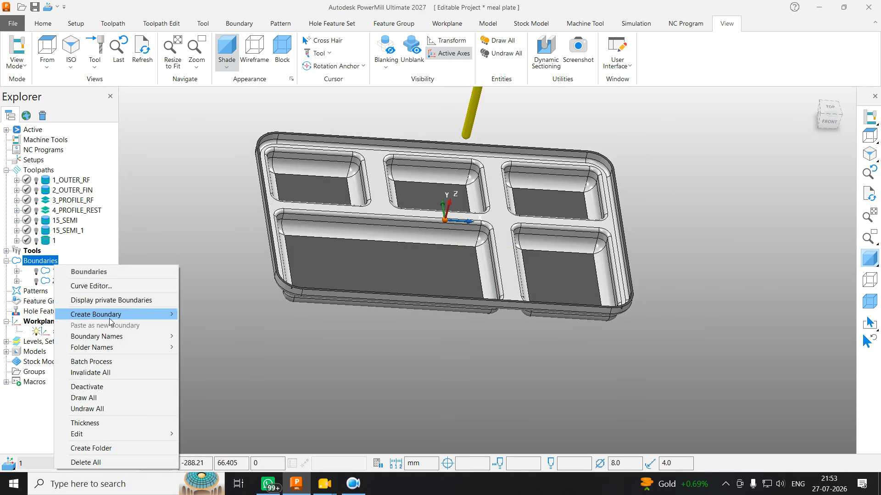
mouse_move(113, 316)
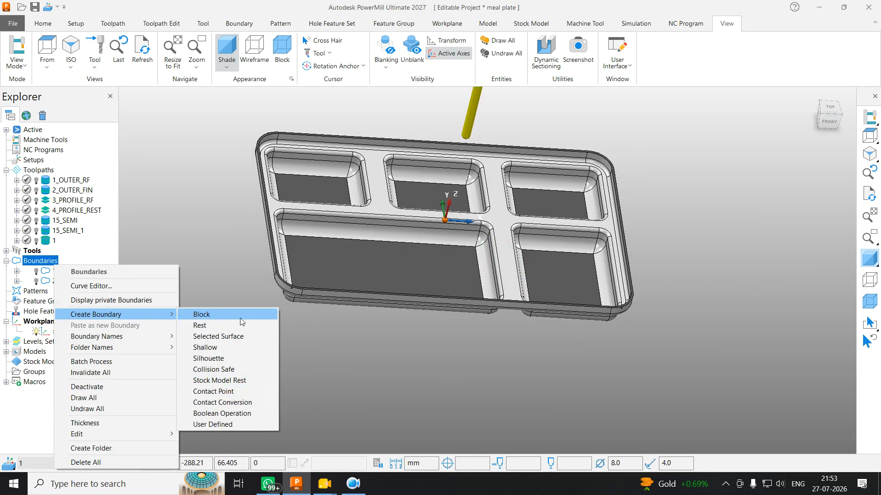
click(213, 391)
click(44, 236)
click(41, 269)
click(152, 134)
Hide the model shading and delete the outermost rim loop from the new contact point boundary
scroll(639, 183, down, 3)
click(863, 262)
scroll(670, 202, up, 5)
middle_drag(554, 261, 599, 224)
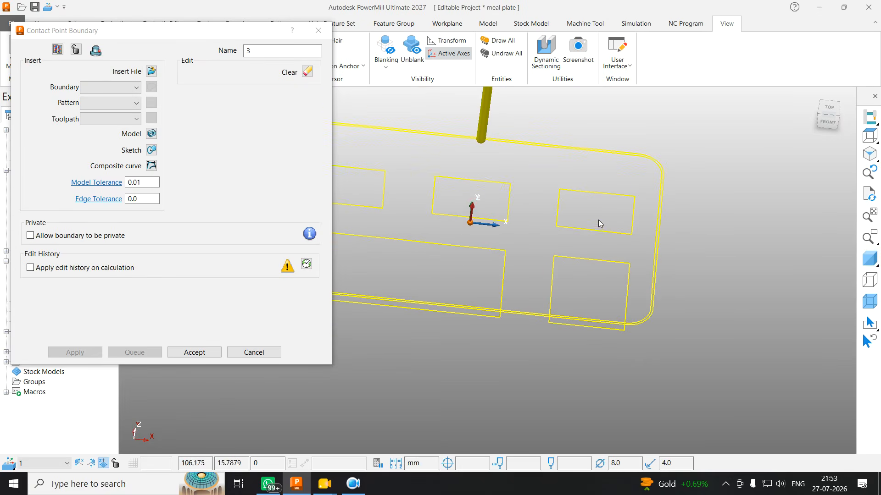
scroll(656, 156, up, 8)
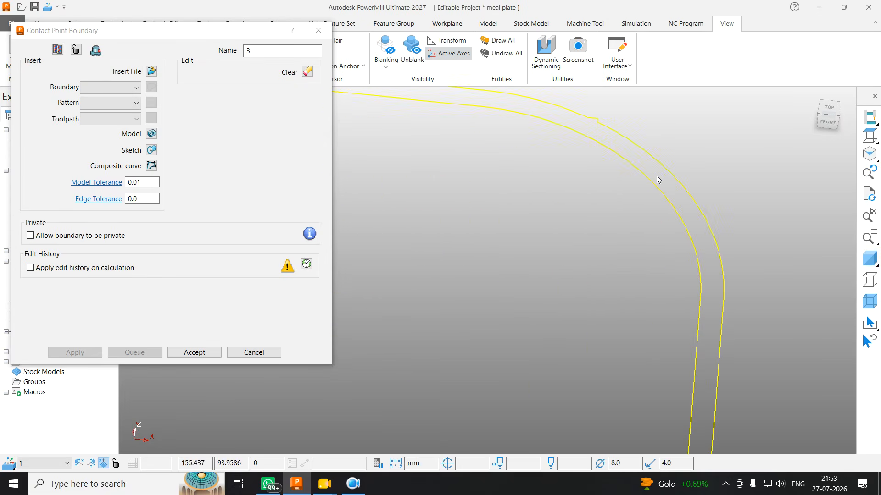
scroll(679, 184, down, 6)
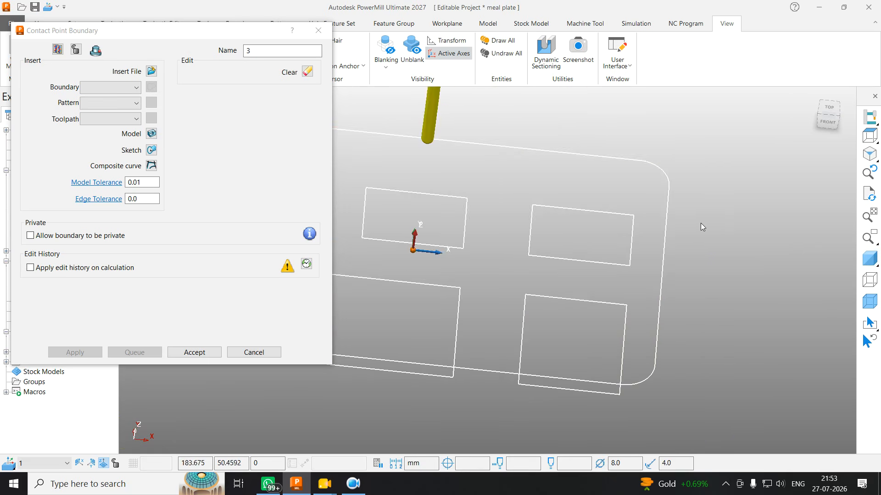
scroll(748, 232, down, 3)
mouse_move(742, 234)
middle_down()
mouse_move(638, 178)
mouse_move(653, 212)
middle_up()
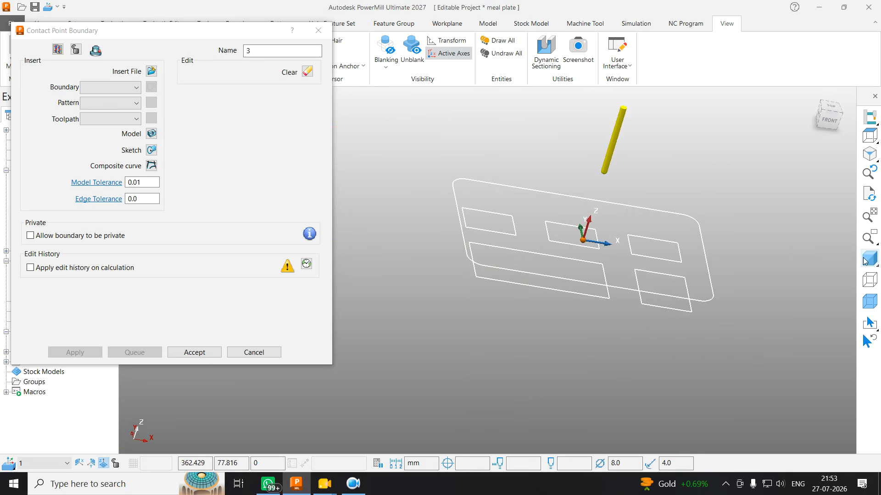
Show the shaded tray, check the boundary along the compartment floors and inner rim edge, and accept it
click(867, 260)
middle_drag(617, 181, 440, 198)
scroll(527, 130, up, 5)
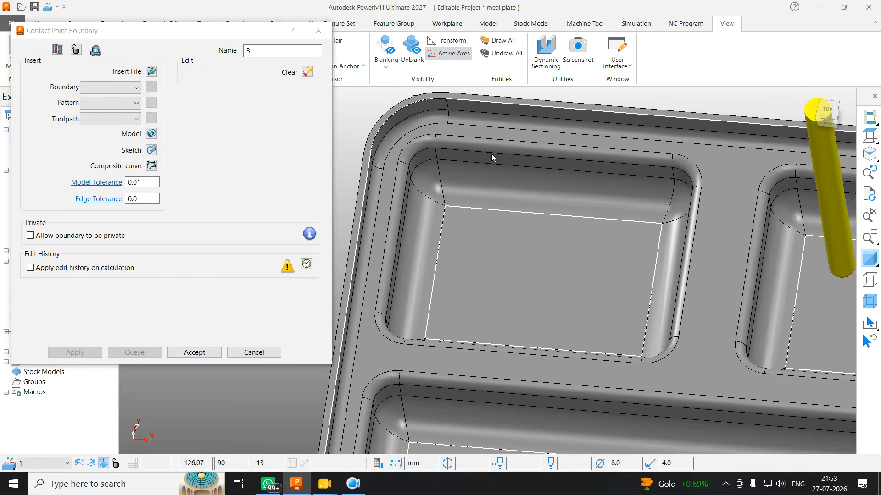
scroll(590, 153, down, 3)
scroll(487, 163, up, 4)
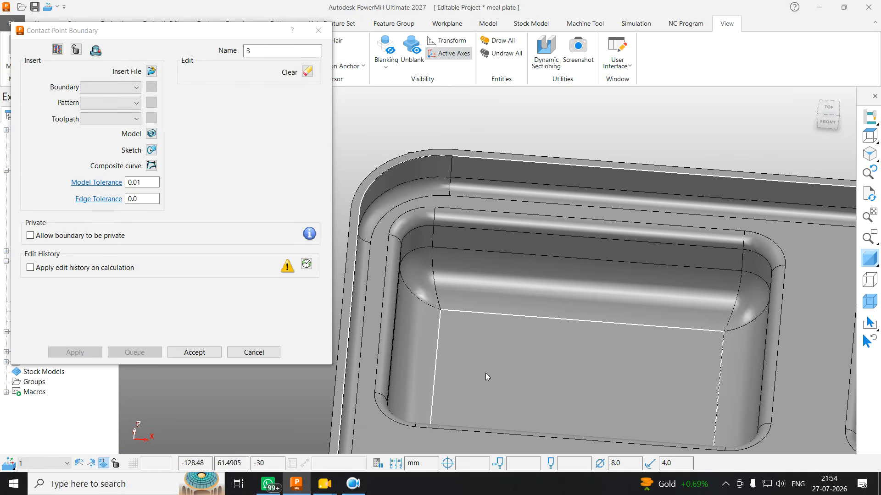
scroll(378, 190, down, 5)
scroll(441, 120, up, 5)
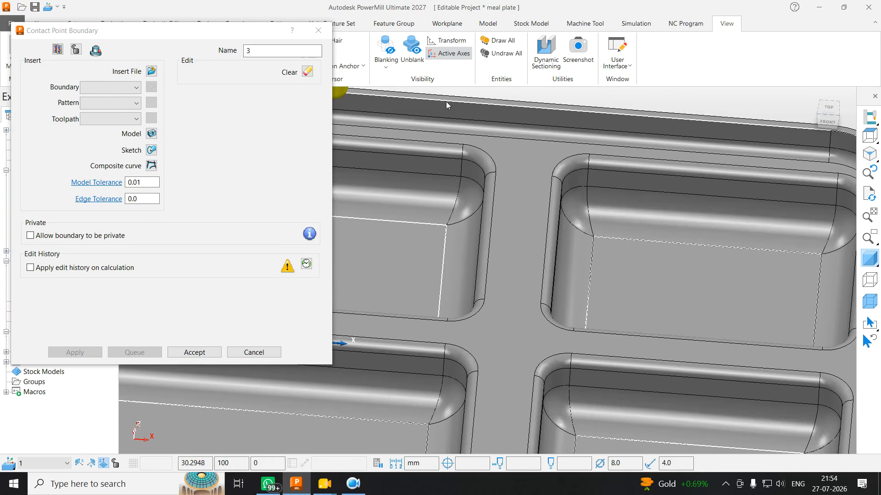
scroll(702, 184, down, 5)
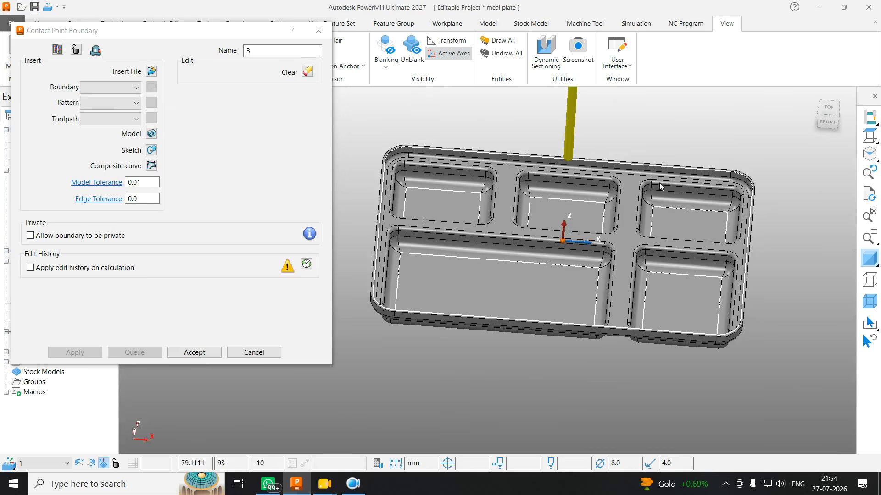
click(192, 353)
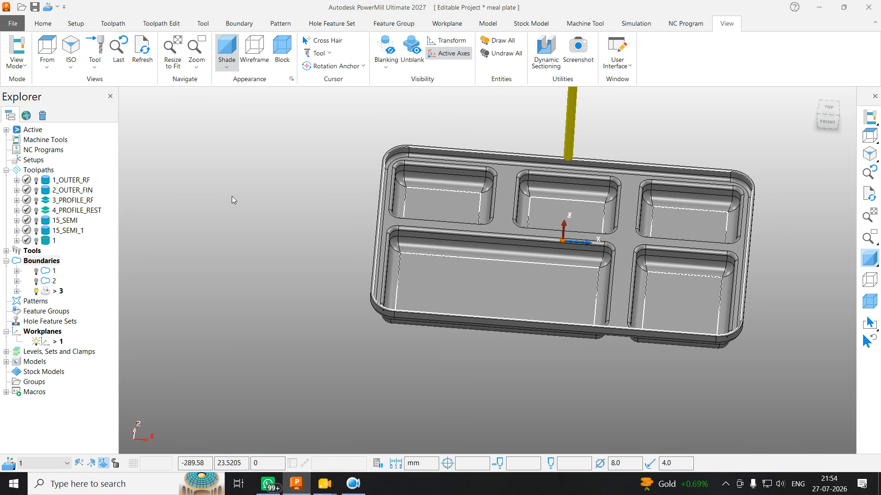
Rename the toolpath 15_SEMI as 5_REST
click(69, 231)
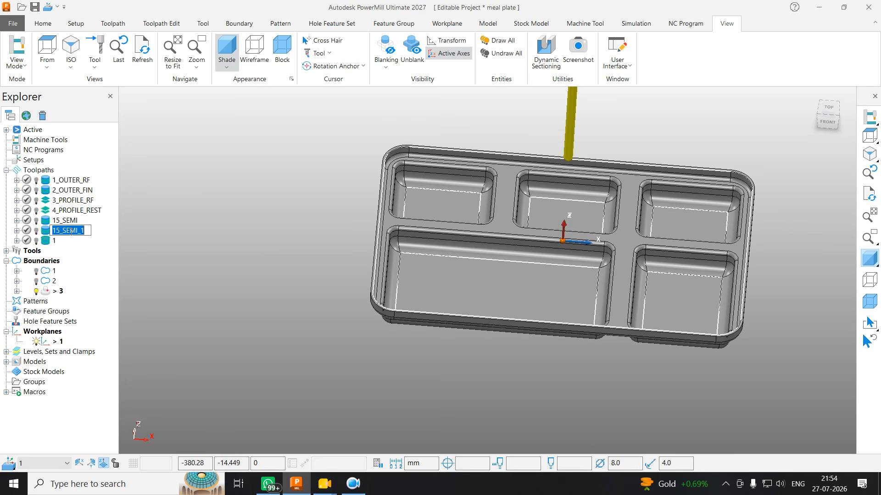
click(61, 224)
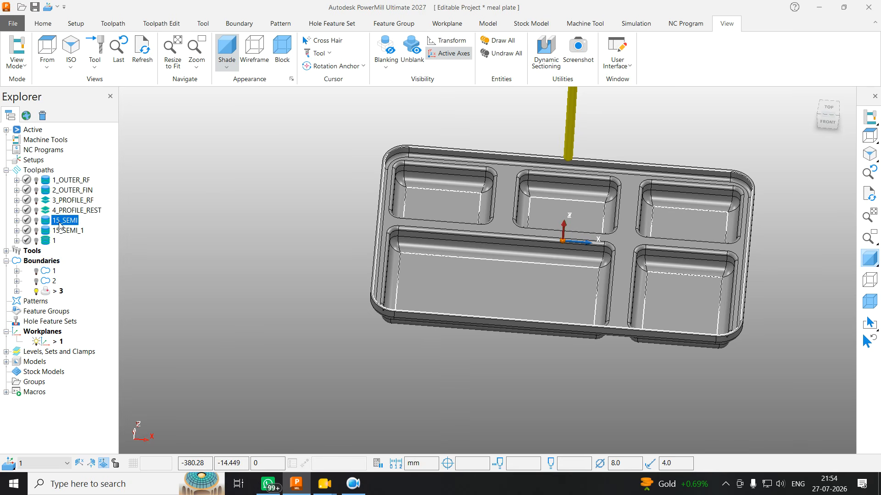
click(56, 222)
click(57, 221)
key(BackSpace)
drag(58, 220, 108, 222)
text(rest)
click(67, 232)
click(66, 222)
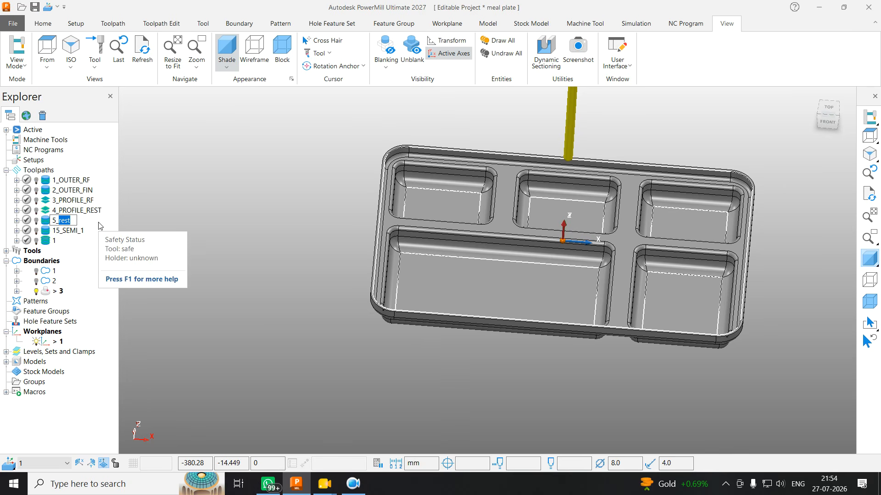
text(REST)
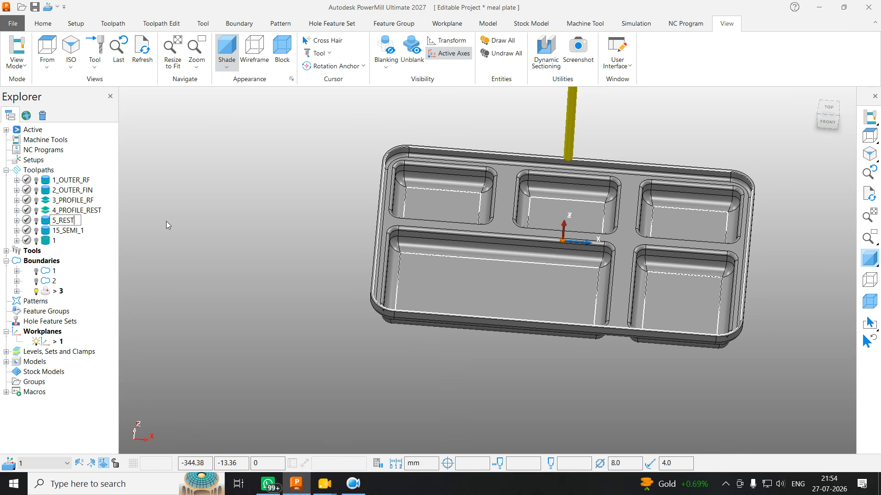
key(Return)
Rename the toolpath 15_SEMI_1 as 6_SEMI
click(63, 232)
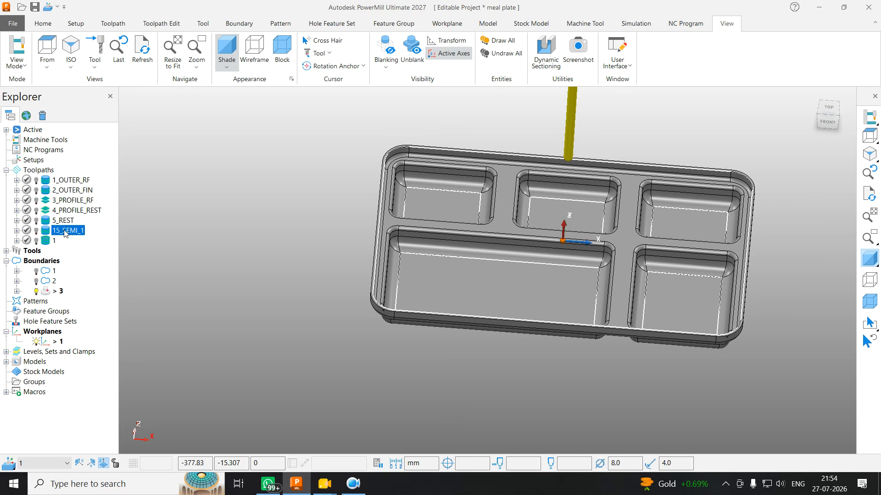
click(55, 231)
drag(59, 232, 42, 234)
text(6)
key(BackSpace)
key(BackSpace)
key(Return)
Rename the toolpath 1 as 7_FIN
click(53, 242)
click(54, 244)
text(7)
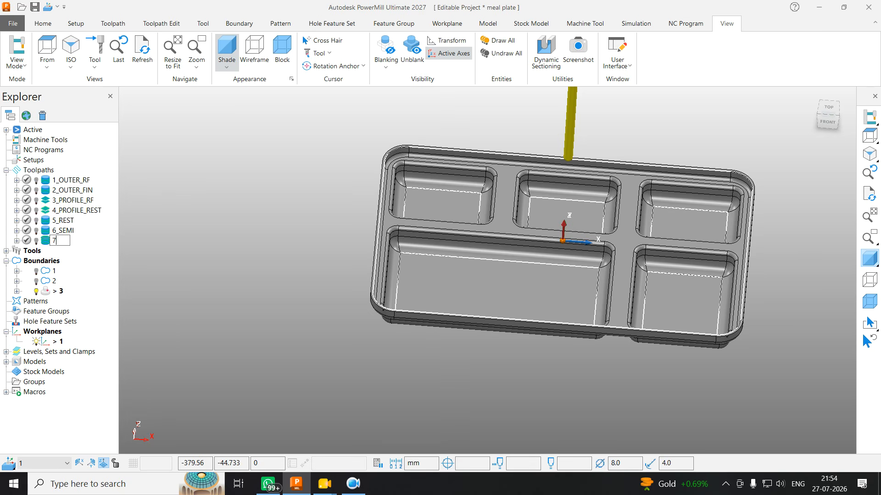
text(_FIN)
key(Return)
Open the settings of toolpath 7_FIN for editing and set its limiting boundary to 3
right_click(67, 243)
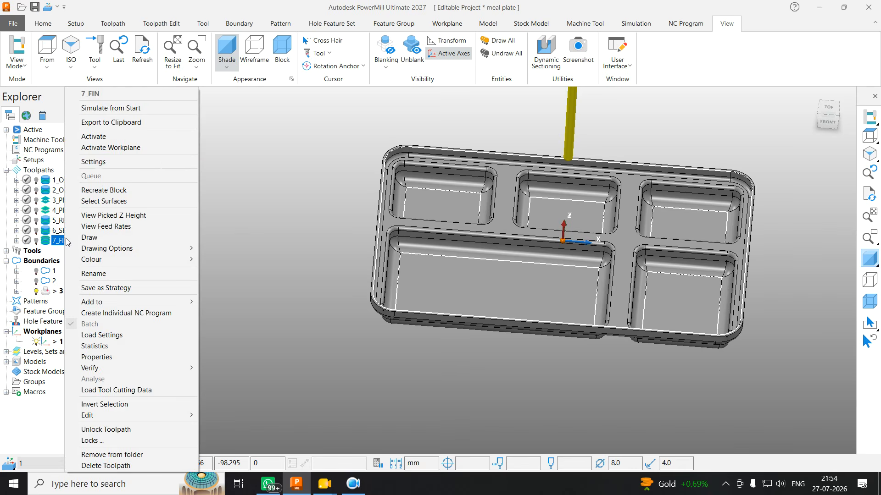
click(103, 162)
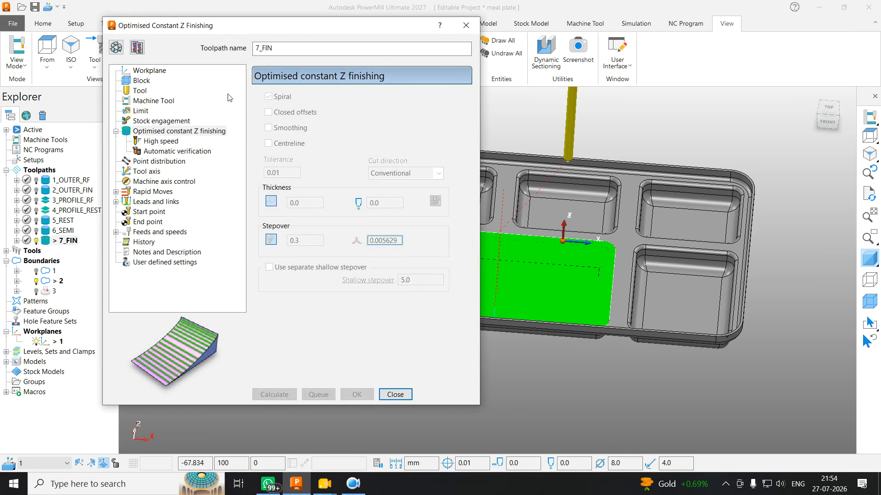
drag(179, 28, 110, 28)
click(52, 48)
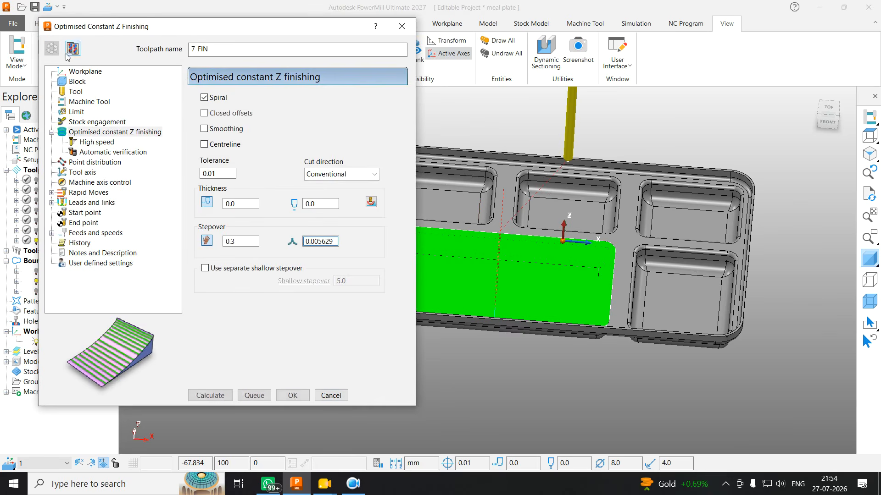
click(76, 112)
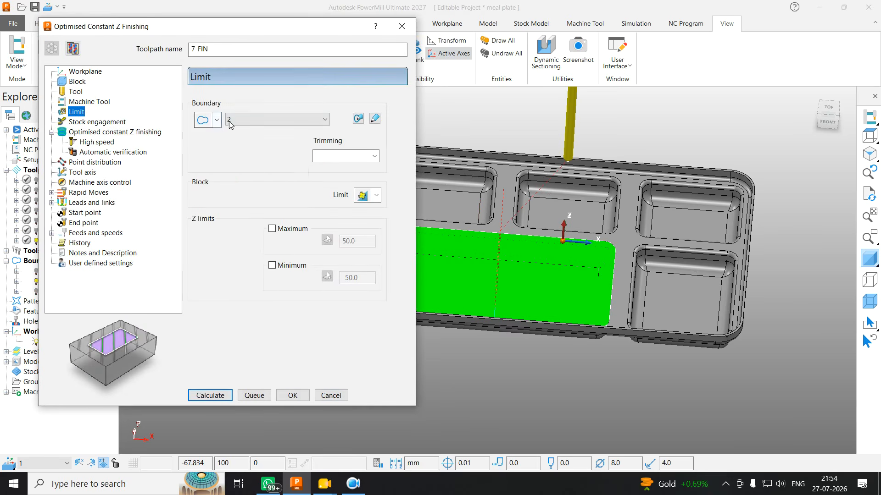
click(243, 120)
click(250, 163)
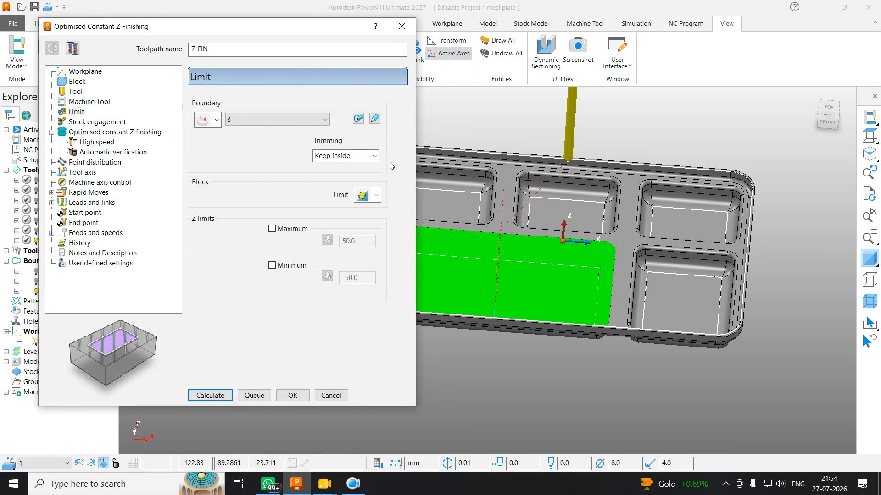
Turn on Smoothing in the optimised constant Z finishing settings of 7_FIN
click(97, 122)
click(114, 133)
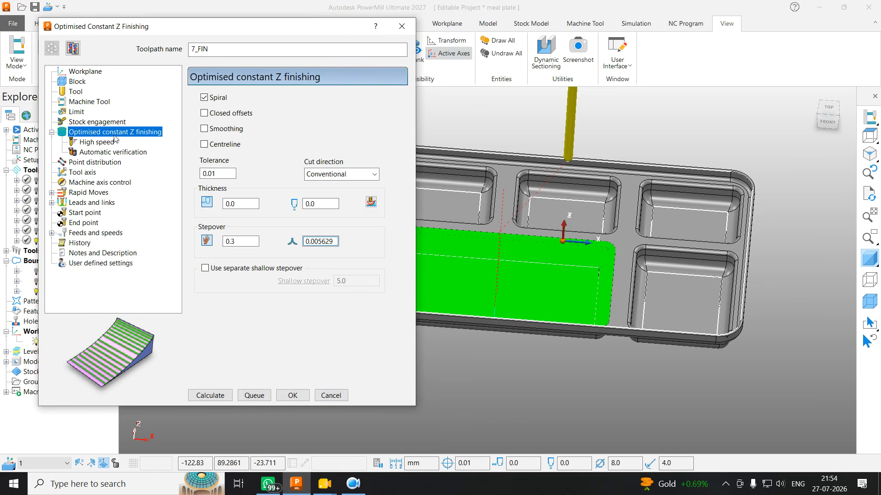
double_click(239, 241)
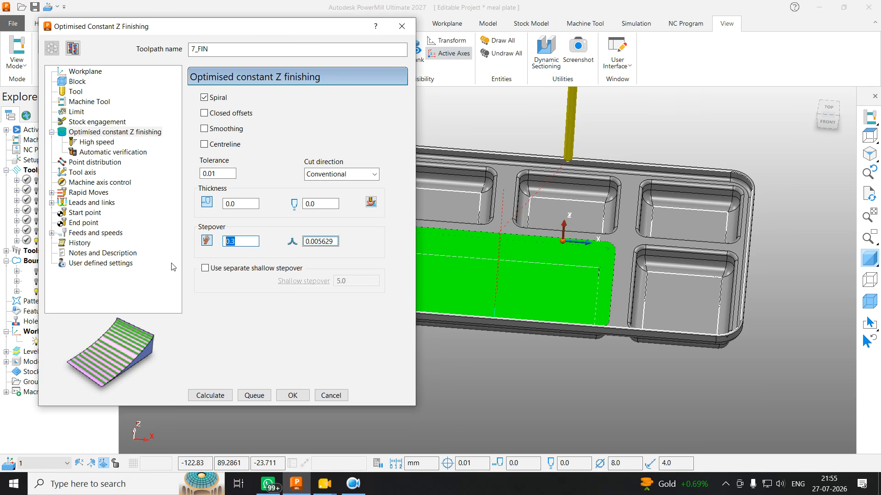
click(205, 130)
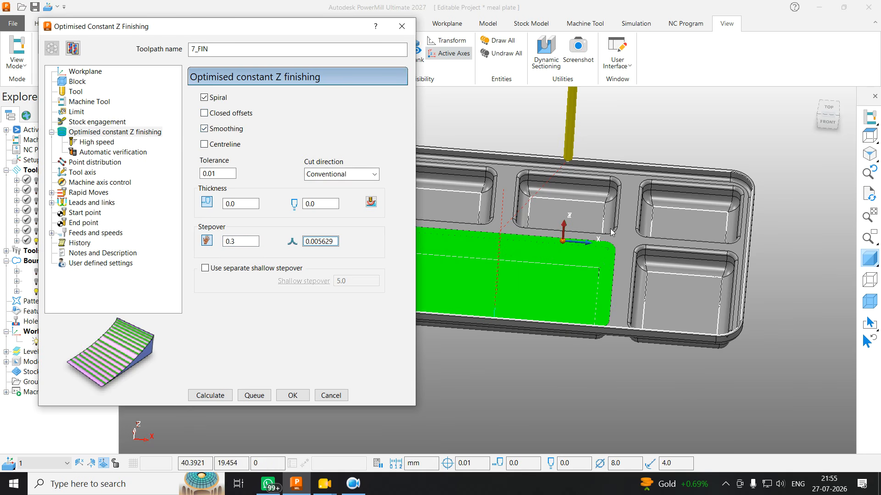
Set the stepover of toolpath 7_FIN to 0.3
scroll(605, 273, up, 3)
scroll(605, 273, up, 3)
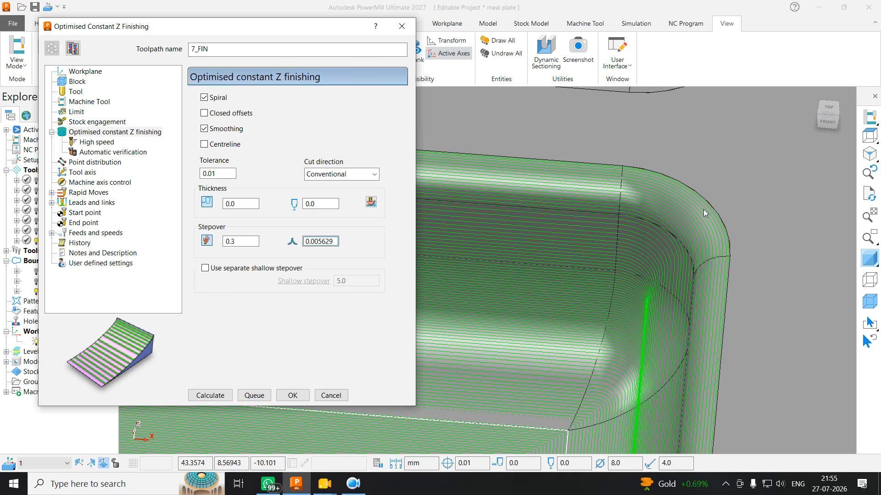
scroll(709, 210, down, 6)
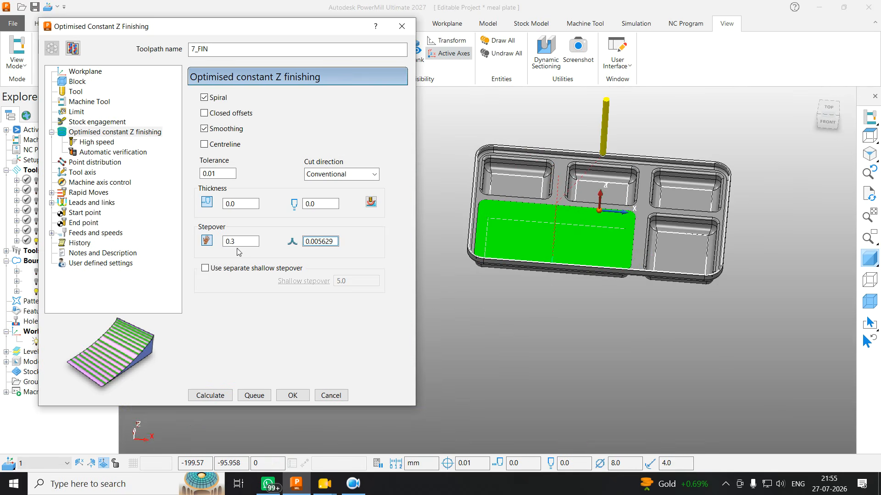
double_click(239, 242)
text(0.)
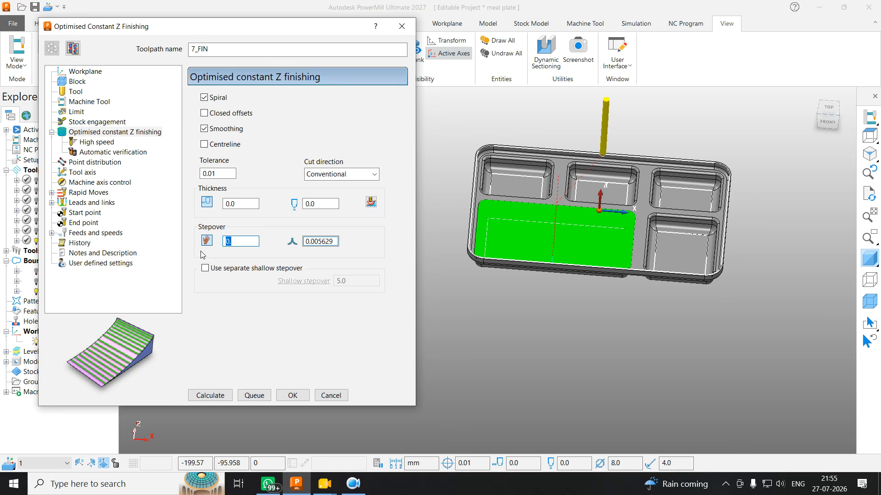
scroll(512, 179, up, 5)
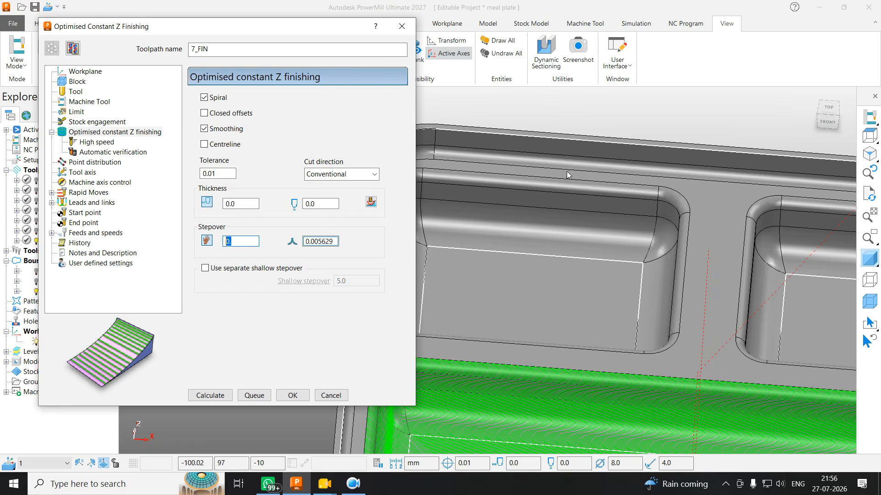
scroll(551, 179, down, 5)
scroll(566, 200, up, 4)
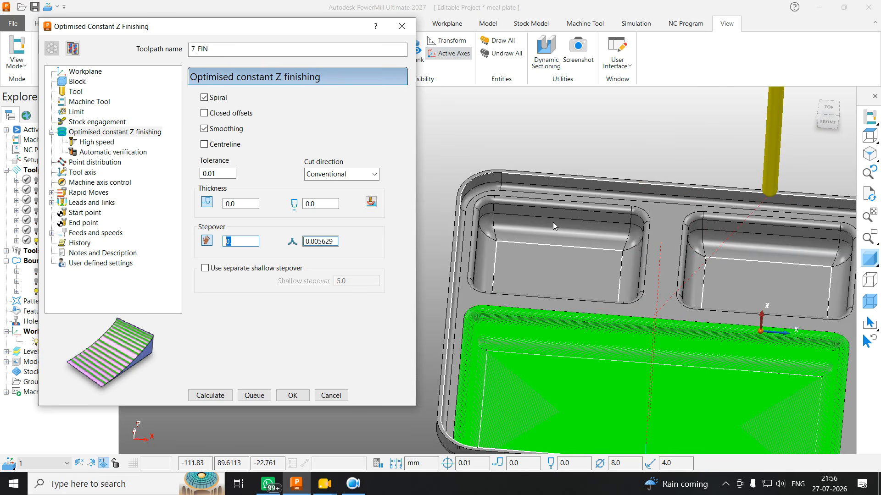
click(556, 139)
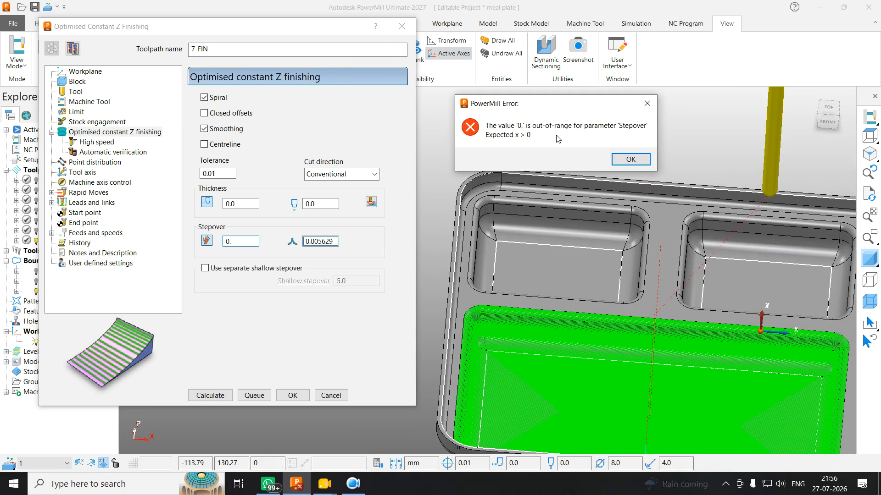
key(Return)
text(3)
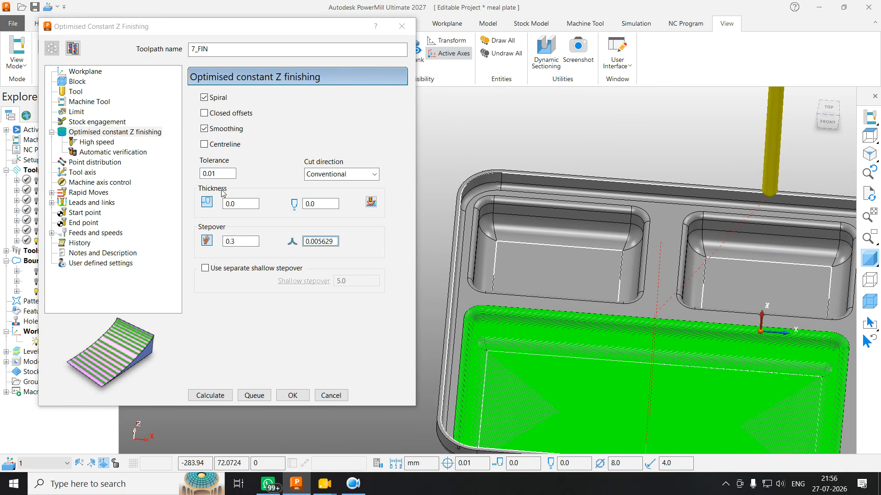
Try the Redistribute output type in the point distribution settings of 7_FIN
double_click(207, 175)
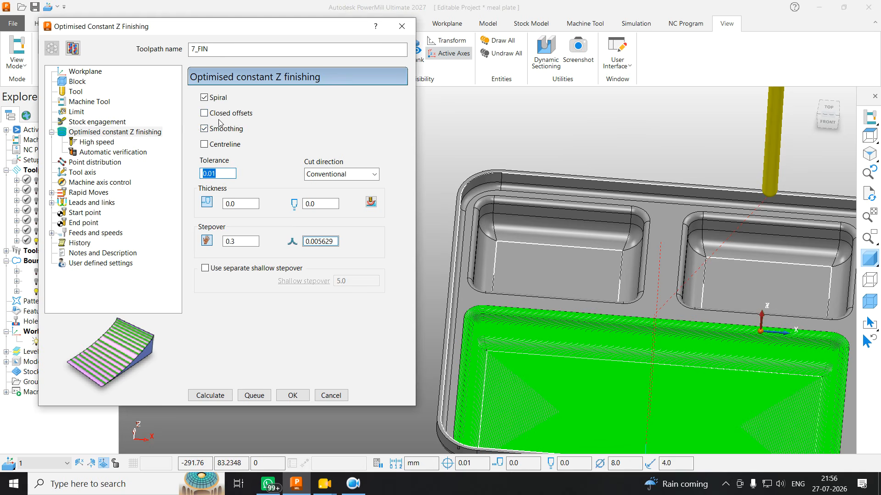
click(87, 162)
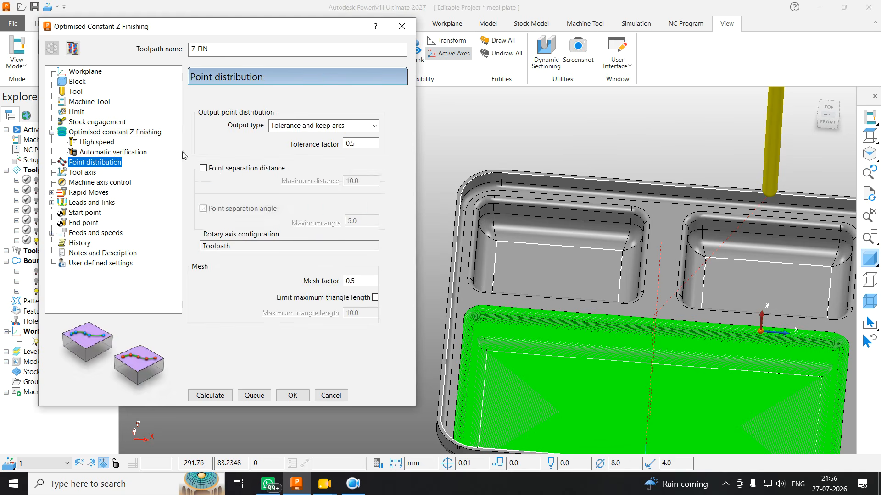
click(330, 126)
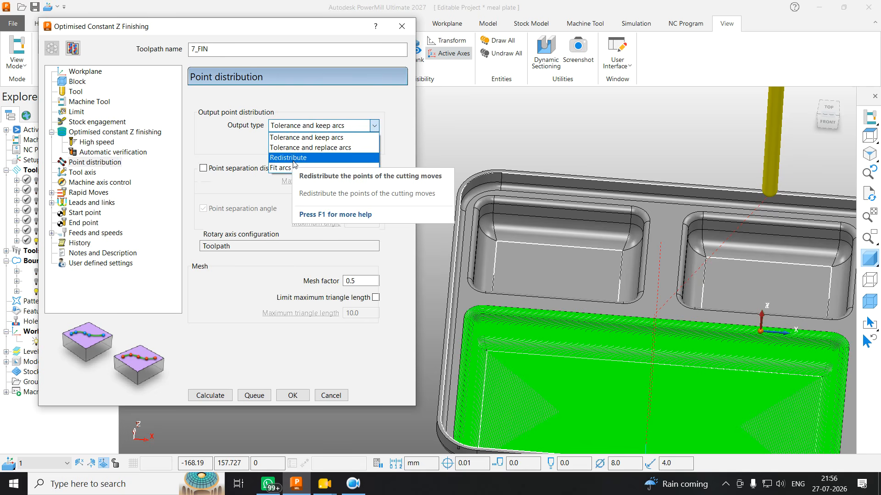
click(294, 158)
key(Tab)
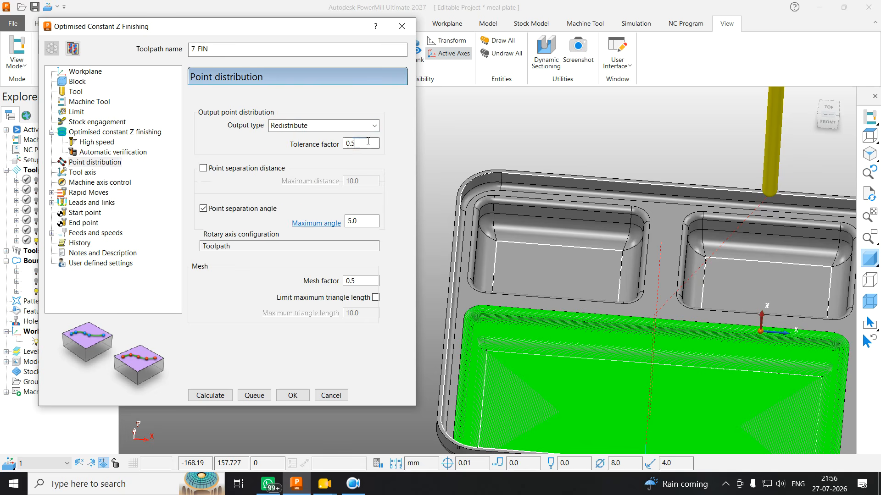
key(Tab)
key(Tab)
key(Tab)
key(Tab)
key(Tab)
text(0.)
key(Tab)
key(Tab)
key(Tab)
key(Tab)
key(Tab)
key(Tab)
key(Tab)
key(Tab)
text(0.5)
key(ctrl+a)
Switch the point distribution output type back to Tolerance and keep arcs
click(310, 128)
click(299, 136)
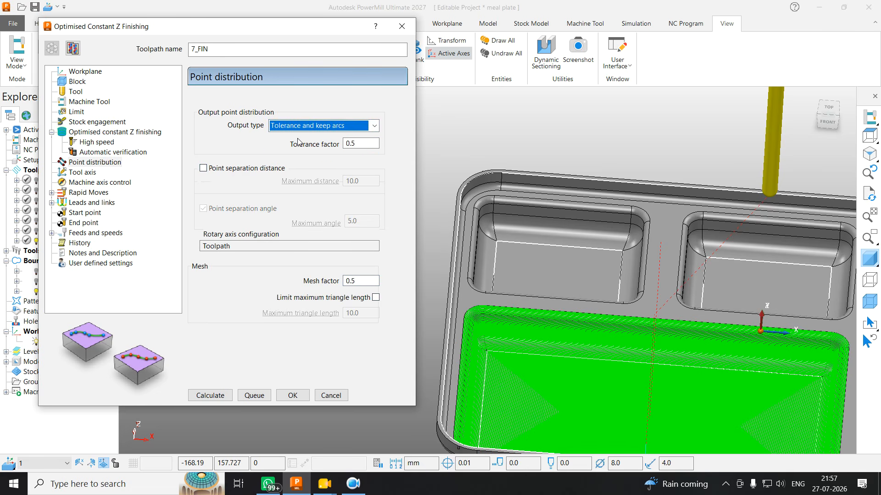
click(287, 133)
click(290, 138)
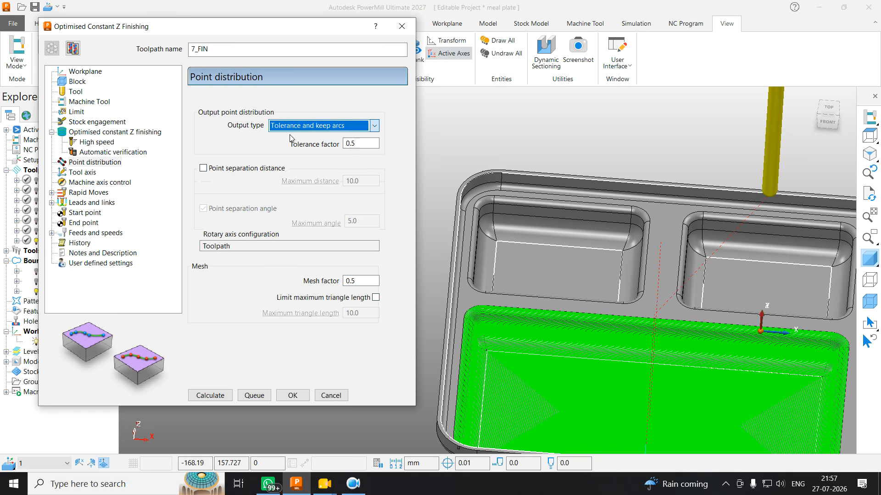
Set the optimised constant Z finishing stepover to 0.5 and calculate toolpath 7_FIN
click(108, 133)
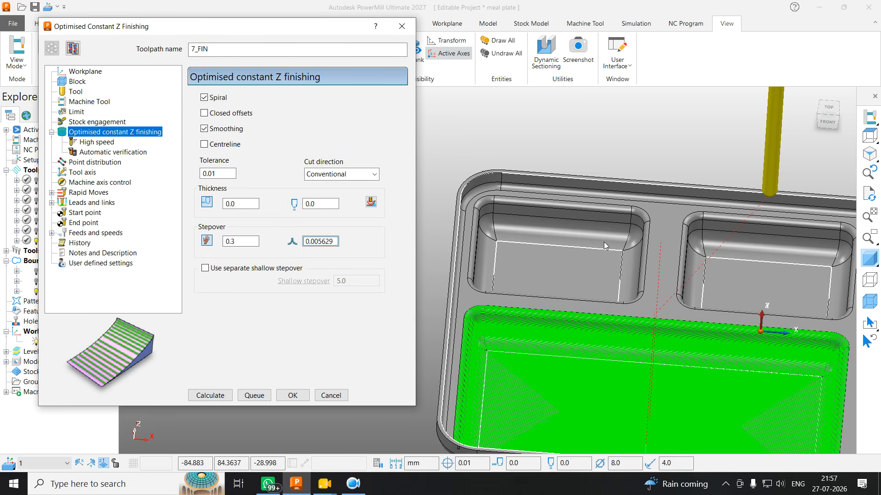
double_click(239, 242)
text(0)
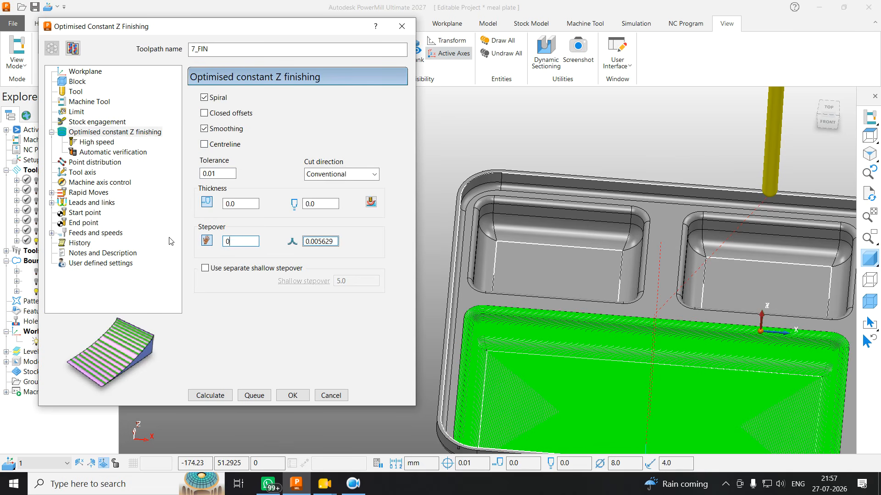
key(Return)
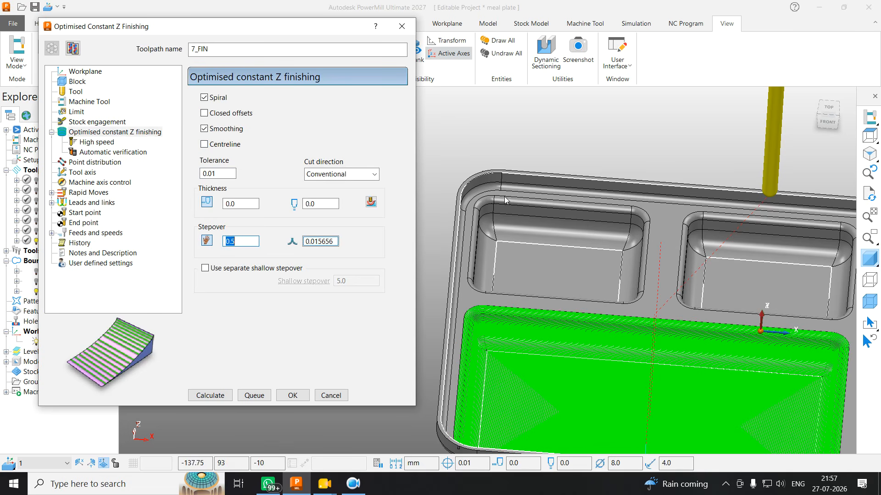
scroll(520, 193, down, 3)
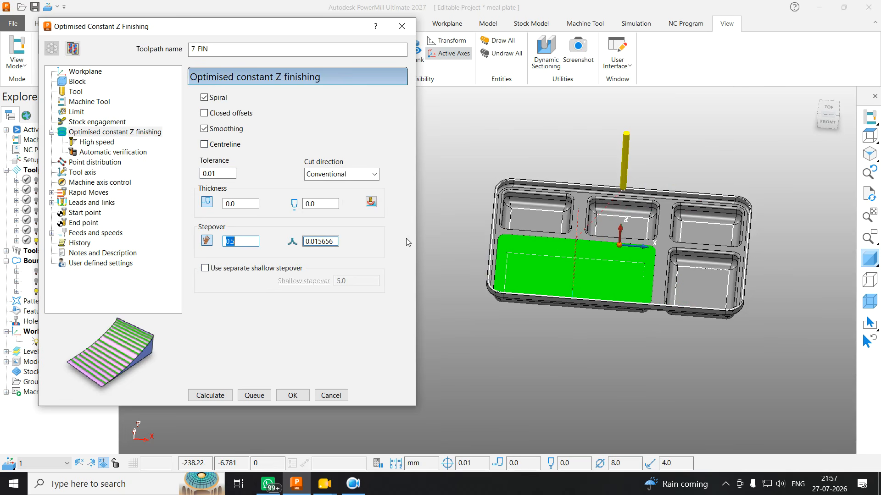
click(202, 395)
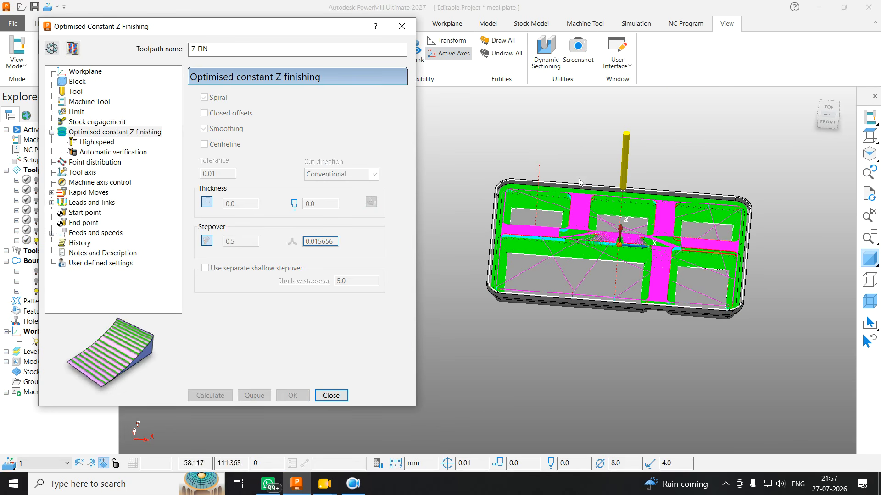
Examine the calculated 7_FIN passes around the compartment corners and the flat land between them, and close the toolpath settings
scroll(578, 198, up, 6)
middle_drag(487, 271, 624, 246)
scroll(525, 196, up, 5)
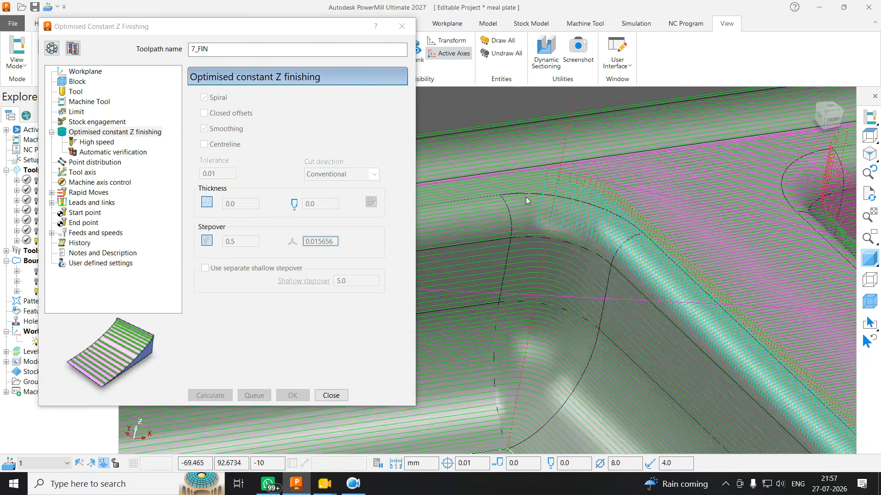
scroll(651, 206, down, 4)
middle_drag(650, 206, 632, 208)
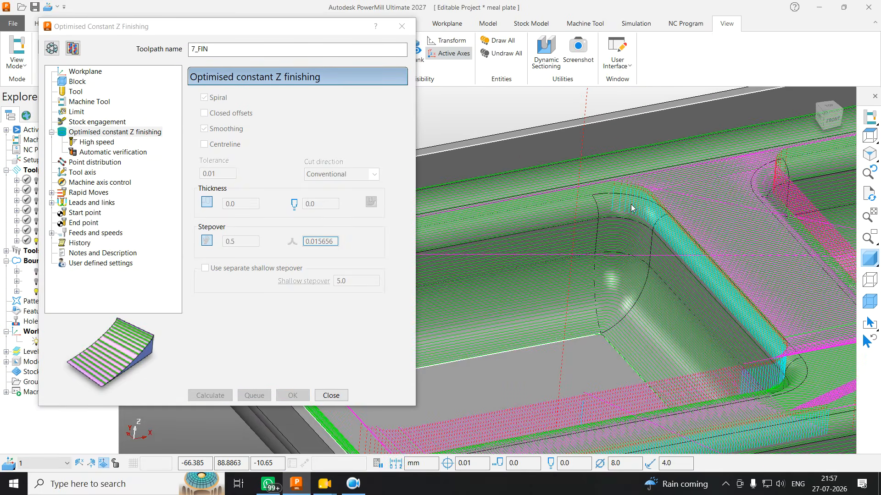
scroll(632, 203, up, 5)
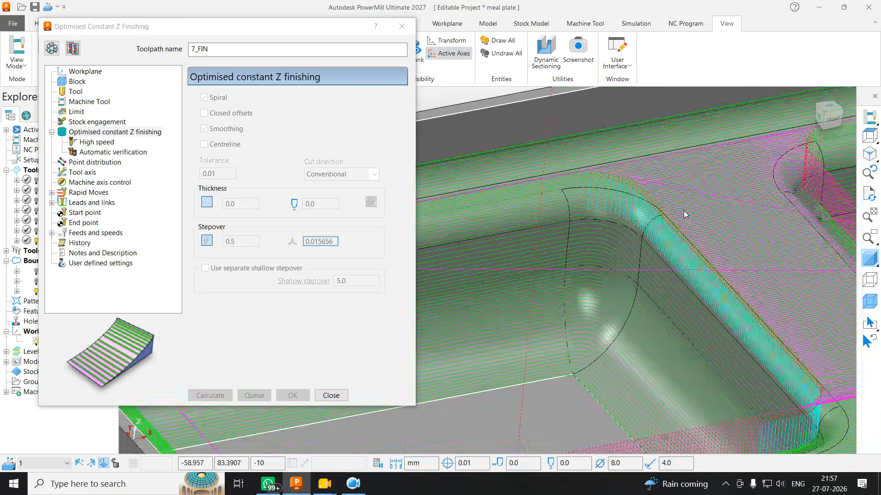
middle_drag(638, 220, 571, 259)
scroll(665, 216, down, 3)
scroll(571, 258, down, 3)
middle_drag(654, 270, 599, 265)
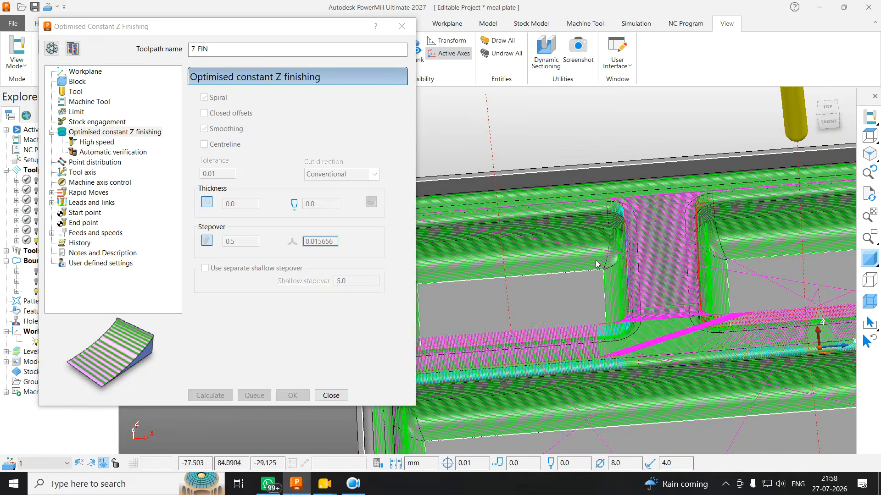
scroll(711, 205, up, 5)
middle_drag(711, 205, 732, 200)
scroll(733, 199, down, 4)
middle_drag(660, 227, 637, 237)
scroll(656, 221, up, 4)
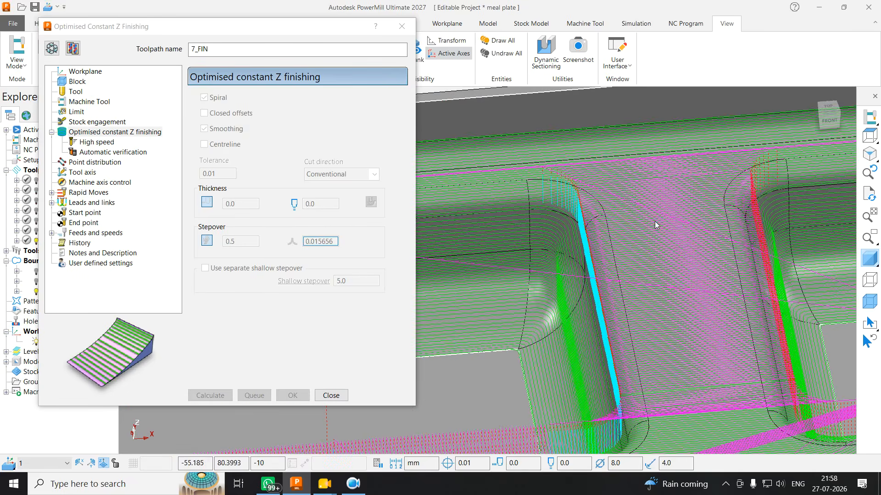
click(393, 29)
scroll(255, 188, down, 3)
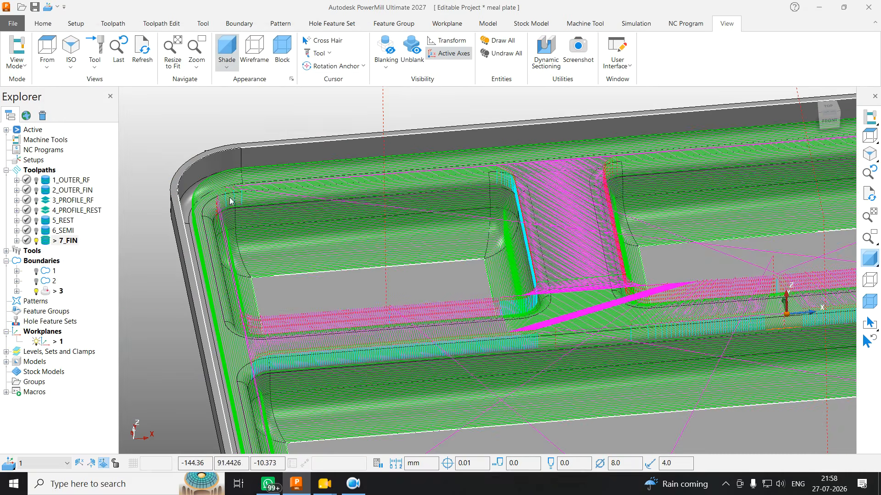
Deactivate and hide toolpath 7_FIN, and check the properties of the flat surface between the compartments
double_click(46, 242)
scroll(554, 252, down, 3)
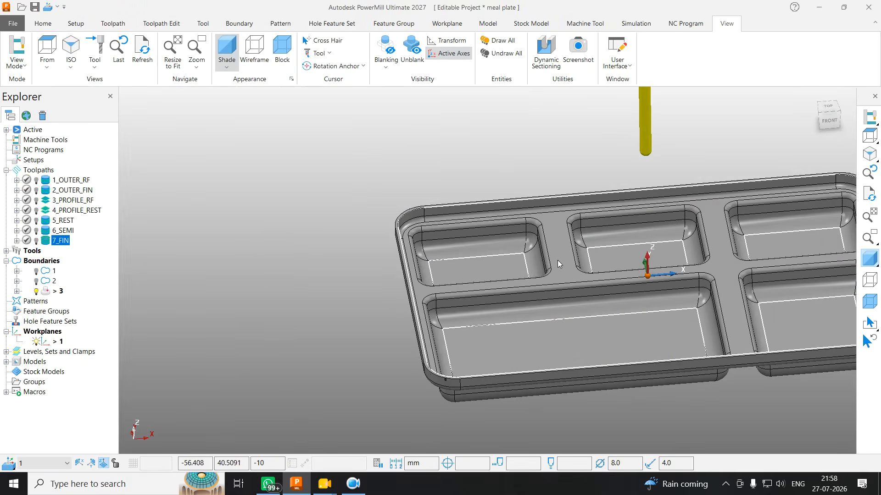
right_click(558, 266)
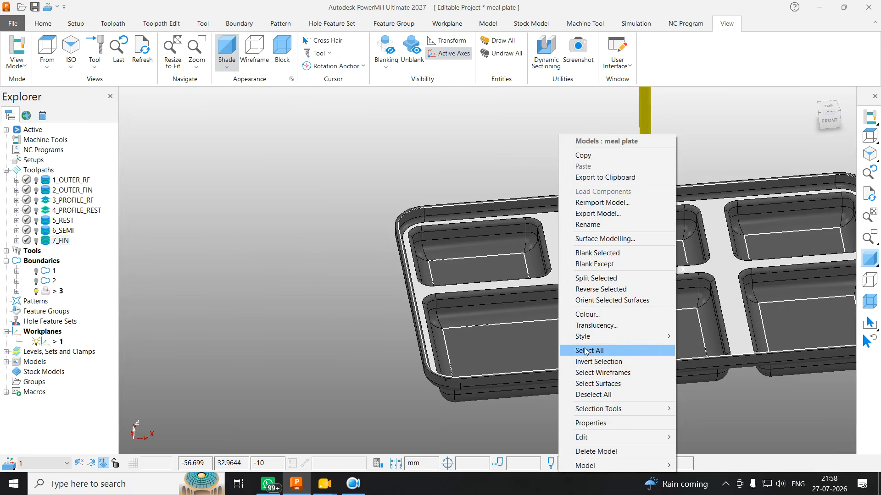
click(593, 422)
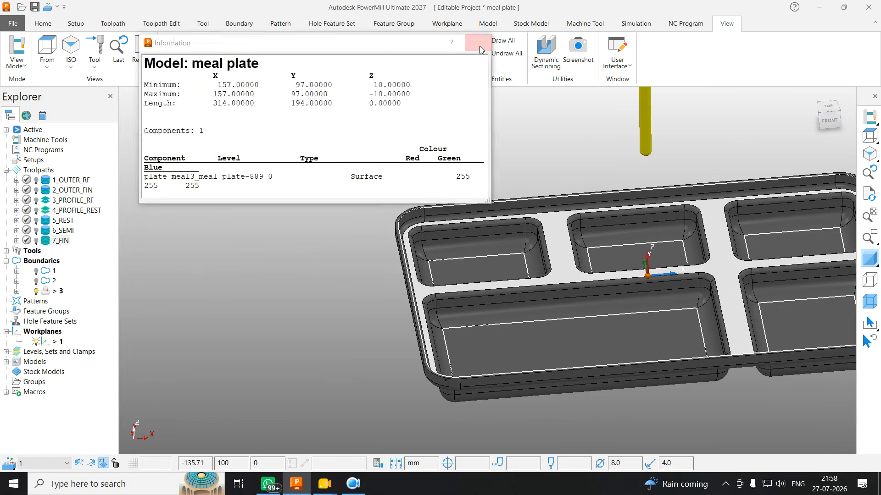
click(477, 43)
scroll(315, 182, down, 3)
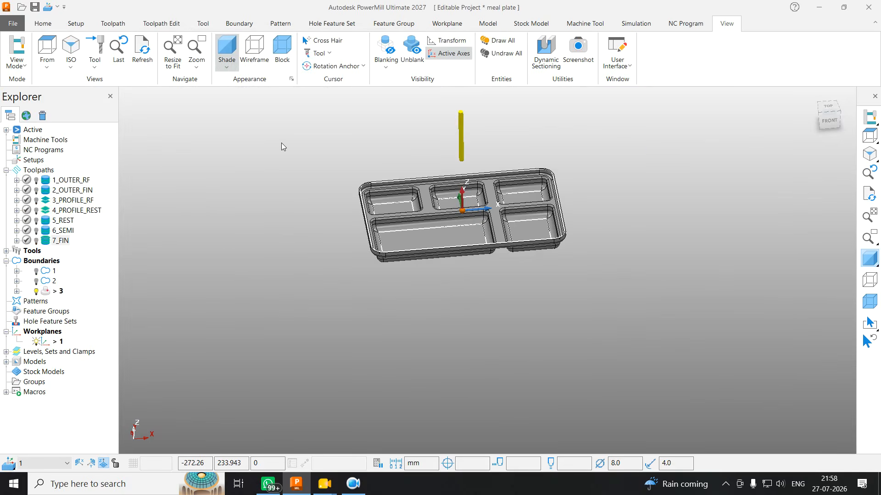
Deactivate and hide boundary 3, and select all surfaces of the meal plate model
double_click(46, 294)
drag(269, 131, 726, 370)
scroll(358, 224, up, 5)
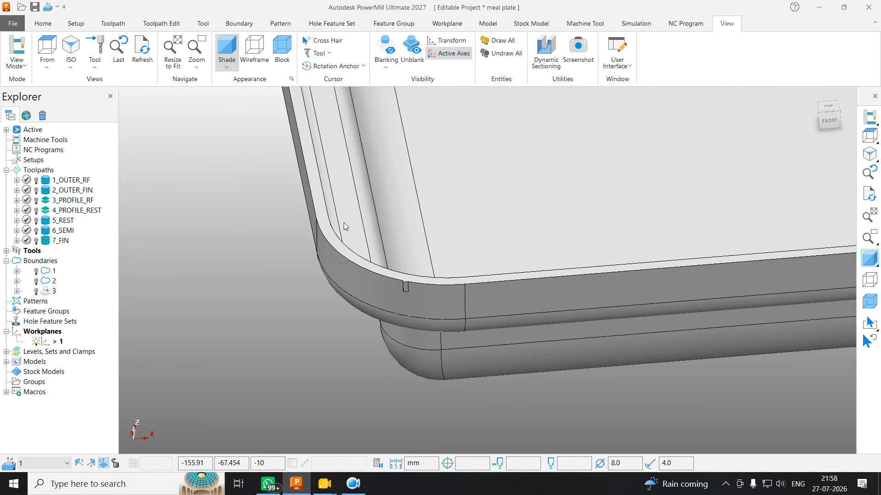
scroll(330, 238, down, 8)
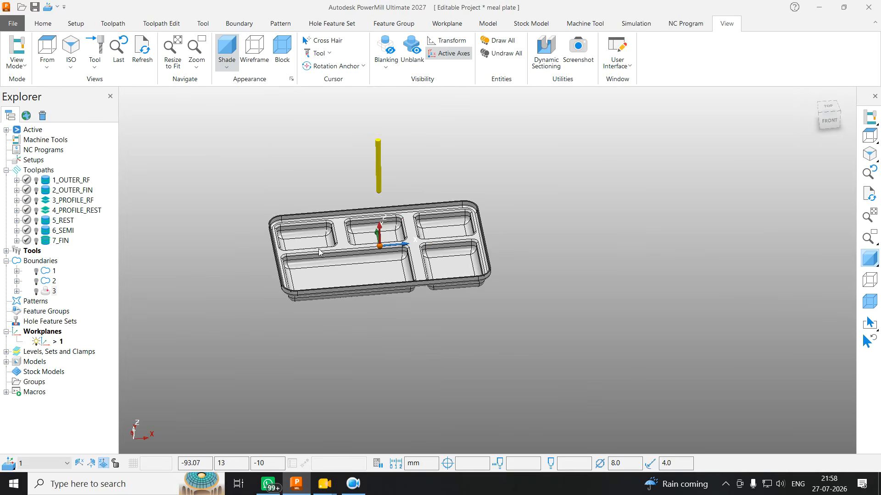
Remove the flat land between the compartments and the five compartment floors from the surface selection
scroll(317, 242, up, 2)
click(316, 238)
click(379, 230)
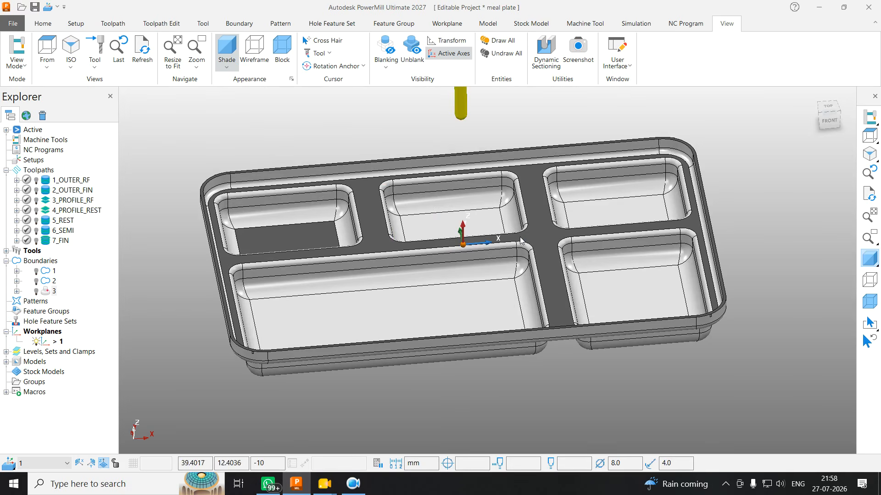
click(480, 223)
click(610, 211)
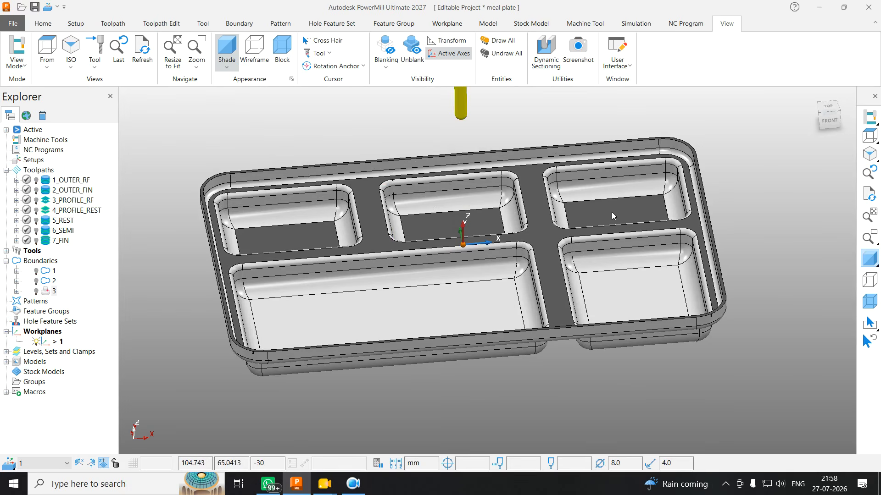
click(645, 298)
click(471, 300)
middle_drag(554, 202, 565, 221)
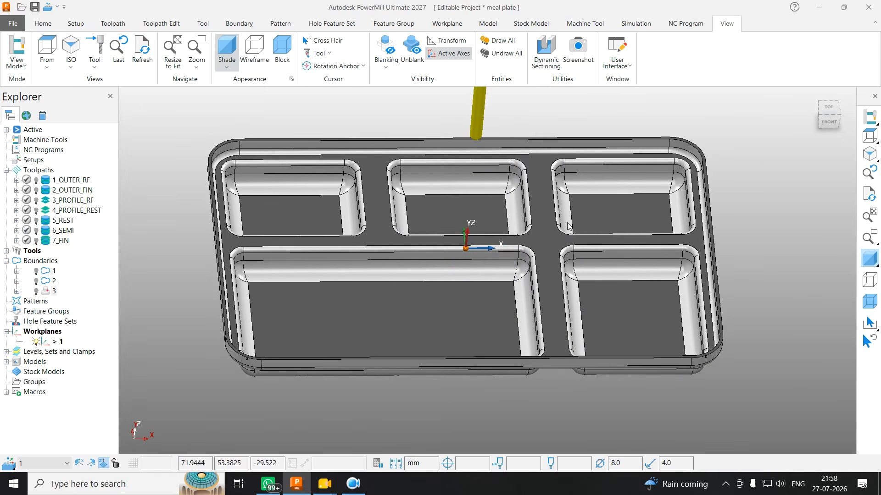
Create a contact point boundary from the selected model surfaces of the meal plate
scroll(307, 142, up, 3)
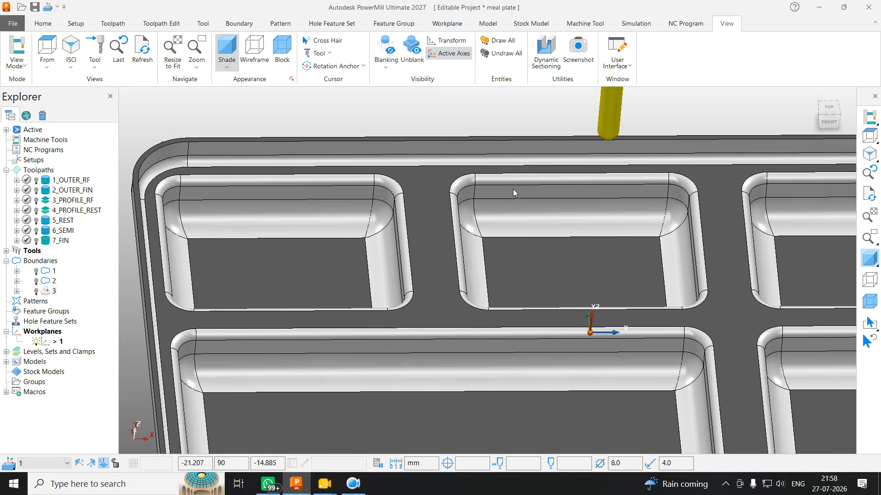
scroll(416, 180, down, 5)
right_click(52, 261)
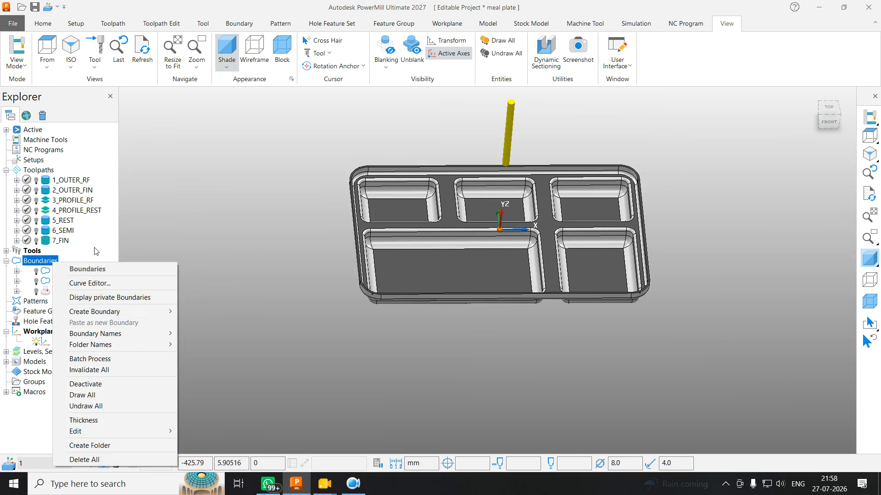
mouse_move(106, 312)
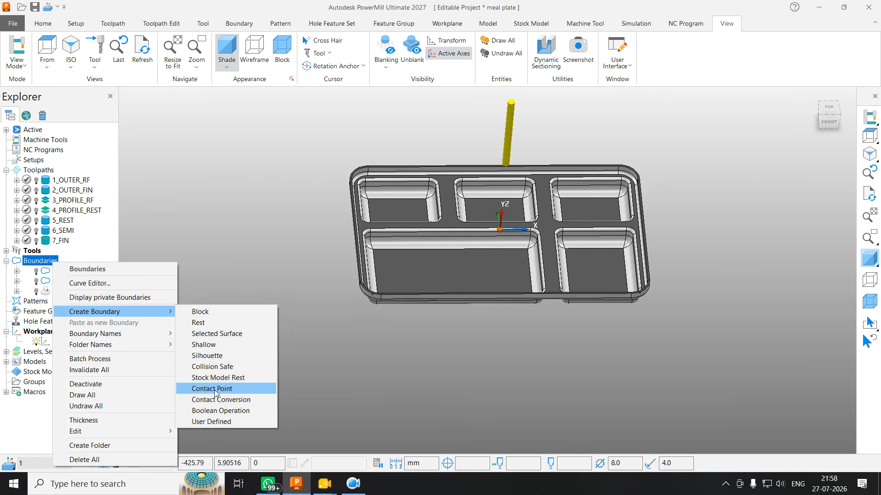
click(216, 390)
click(32, 236)
click(152, 134)
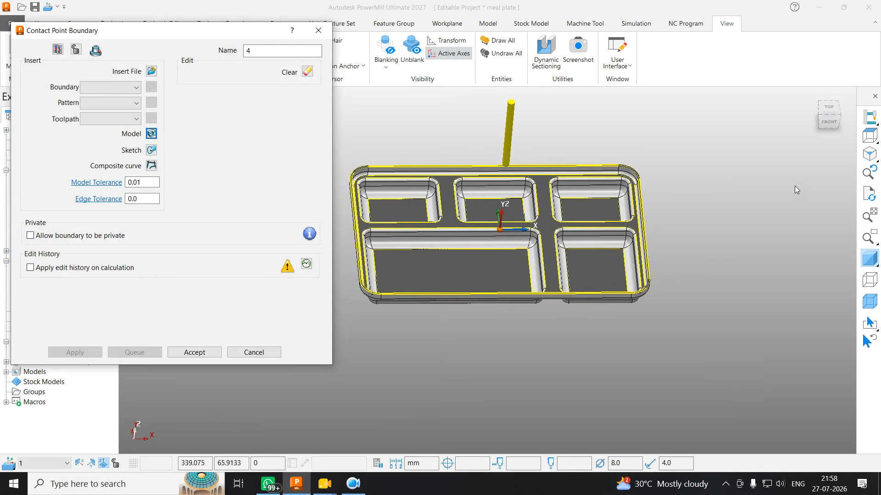
Delete the outermost segment around the plate's rim from boundary 4, working with the shading temporarily off
click(866, 258)
scroll(615, 177, up, 3)
mouse_move(615, 178)
middle_down()
mouse_move(637, 216)
mouse_move(656, 215)
middle_up()
scroll(656, 214, up, 5)
scroll(656, 215, up, 3)
click(667, 205)
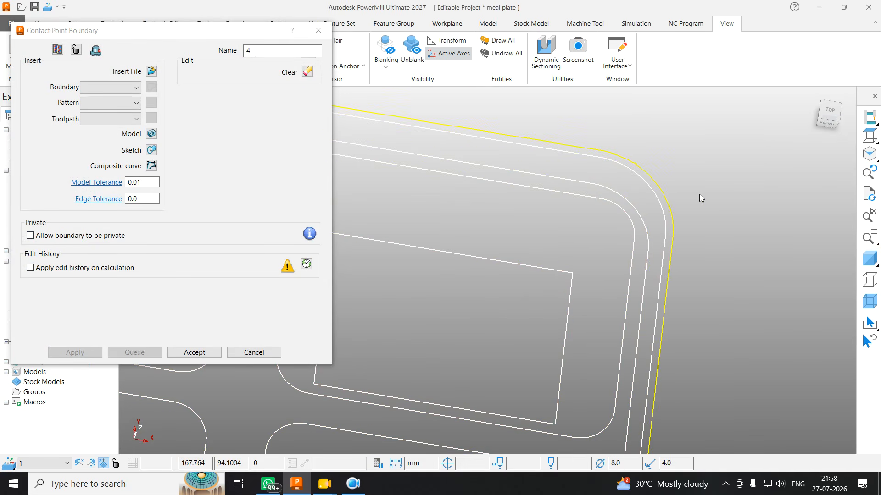
key(Delete)
click(865, 260)
Check the remaining boundary segments around the compartments and rim, and accept the contact point boundary
middle_drag(649, 207, 686, 160)
scroll(709, 191, down, 4)
scroll(709, 190, down, 3)
middle_drag(605, 174, 559, 196)
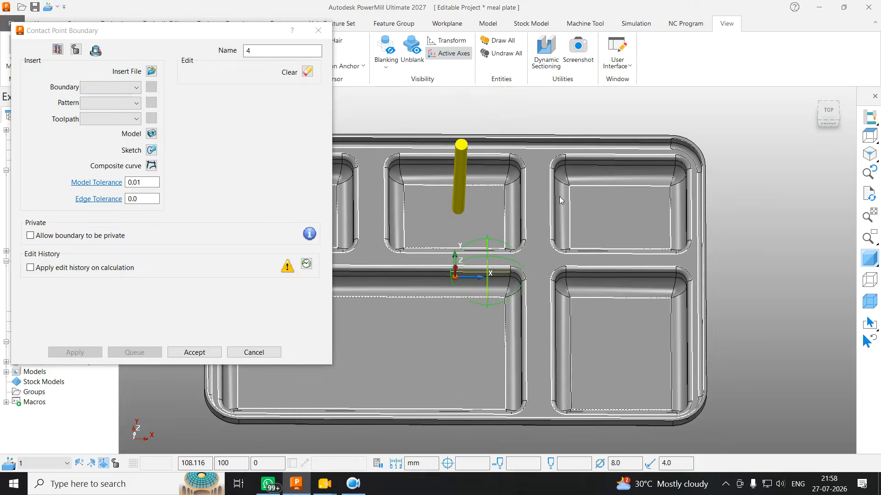
scroll(560, 197, down, 3)
scroll(459, 163, up, 4)
scroll(543, 144, up, 3)
middle_drag(543, 144, 541, 123)
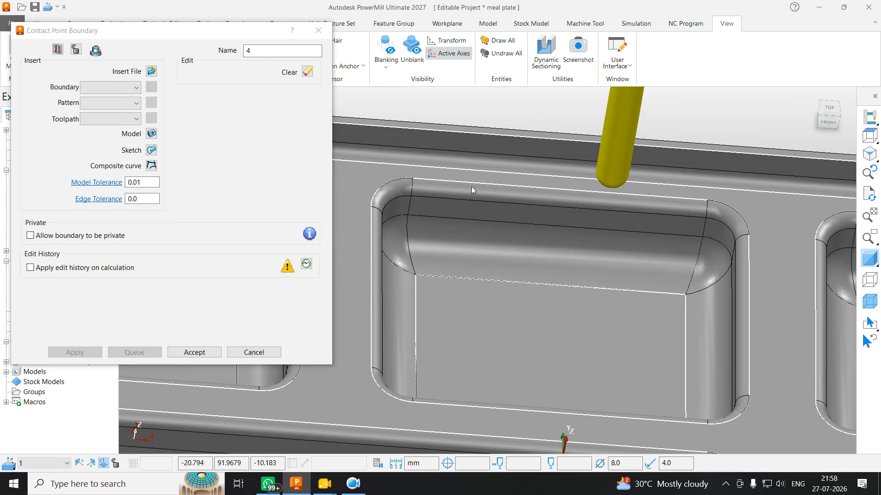
scroll(500, 226, down, 4)
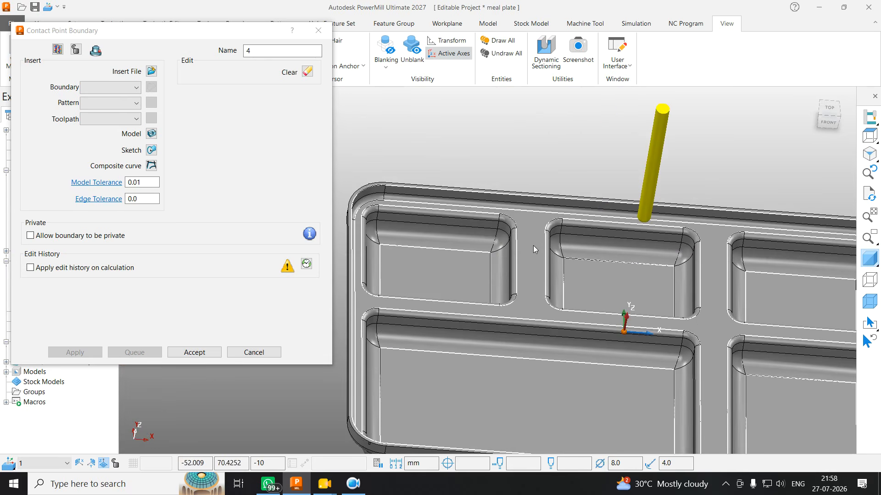
click(192, 351)
Limit toolpath 7_FIN to boundary 4, recalculate it and close its settings
right_click(60, 240)
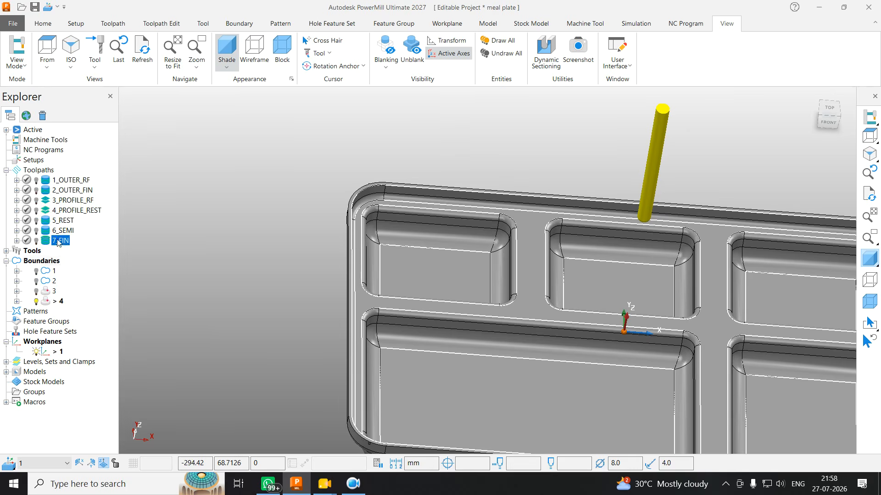
click(99, 162)
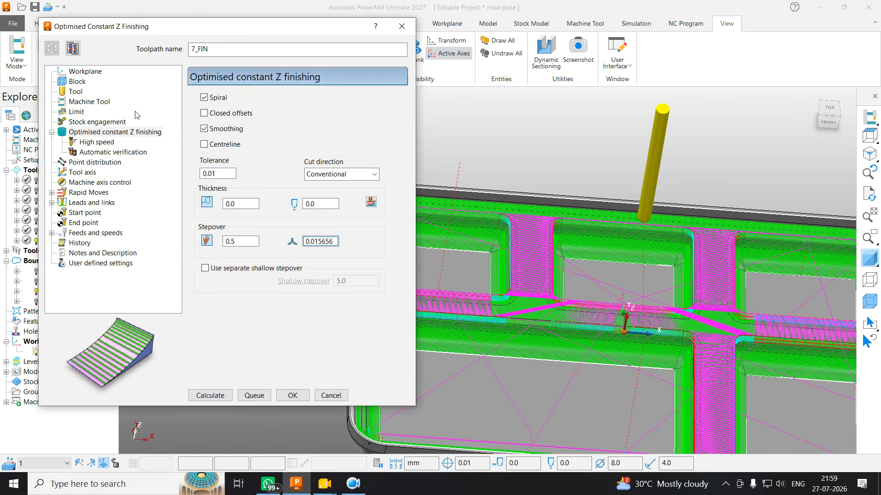
click(85, 114)
click(262, 119)
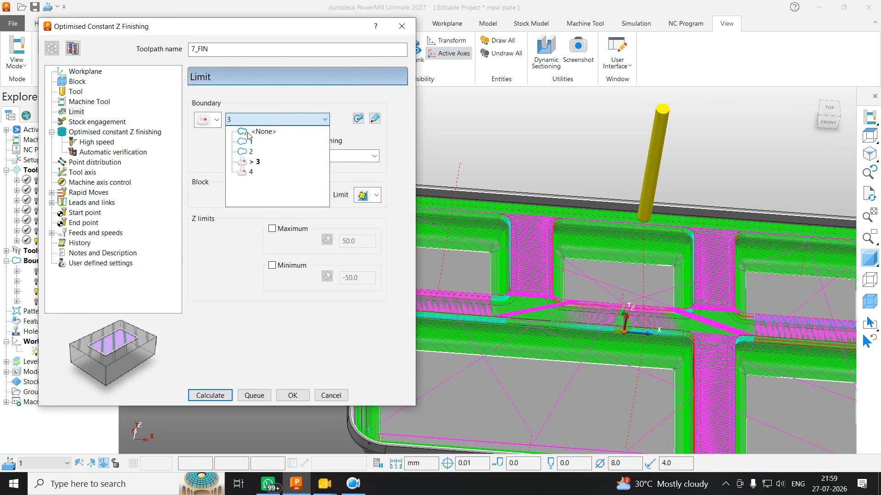
click(250, 172)
click(198, 395)
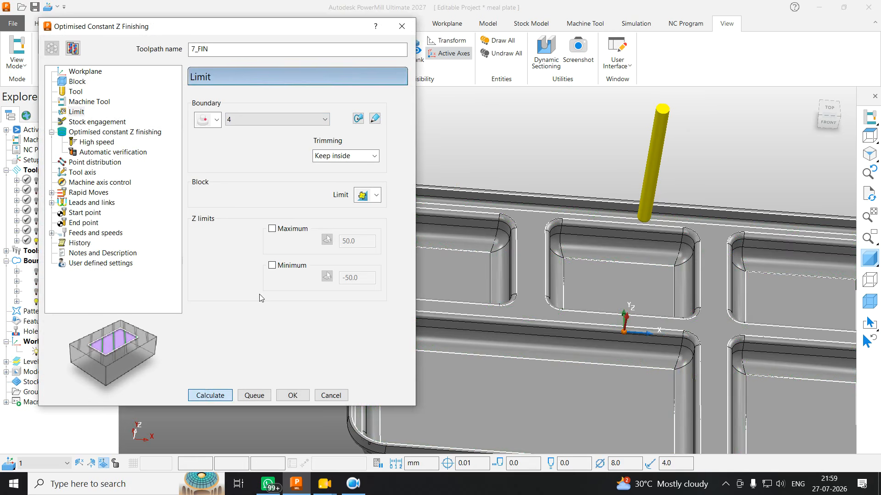
drag(292, 26, 248, 10)
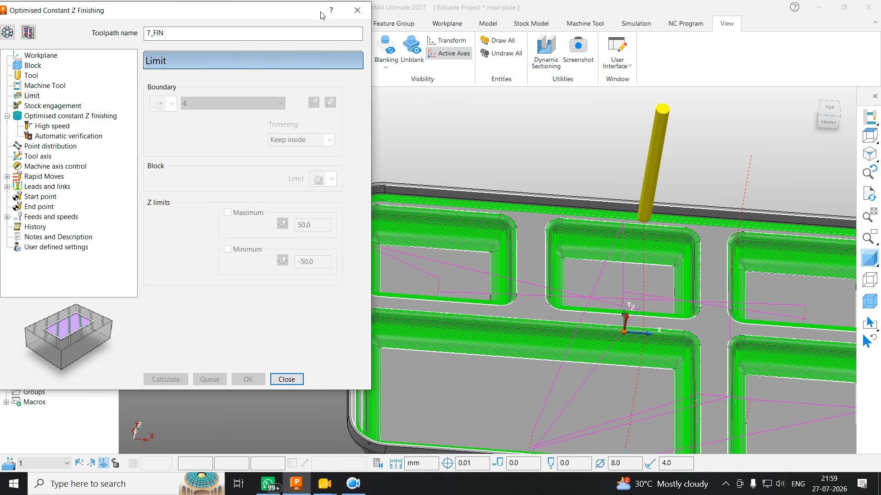
click(357, 10)
Reopen the settings of toolpath 7_FIN and unlock them for editing
middle_drag(254, 135, 479, 298)
scroll(478, 298, up, 6)
scroll(571, 194, down, 5)
scroll(520, 264, up, 3)
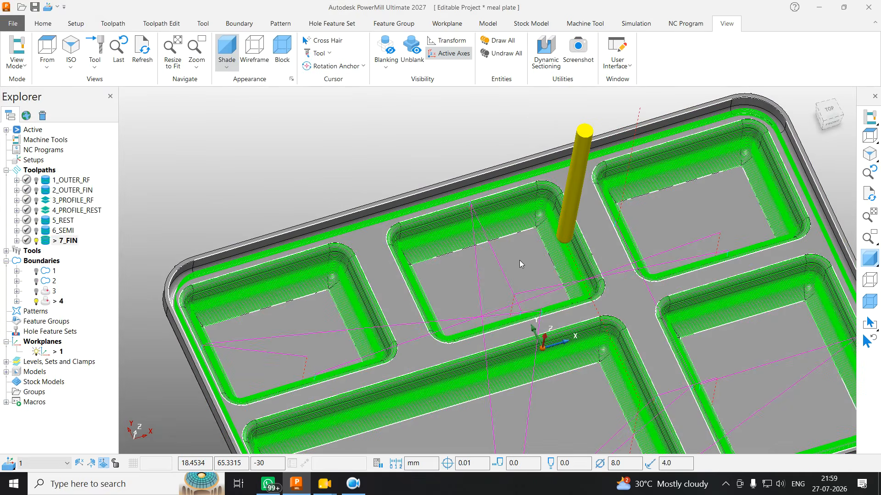
right_click(63, 246)
click(87, 161)
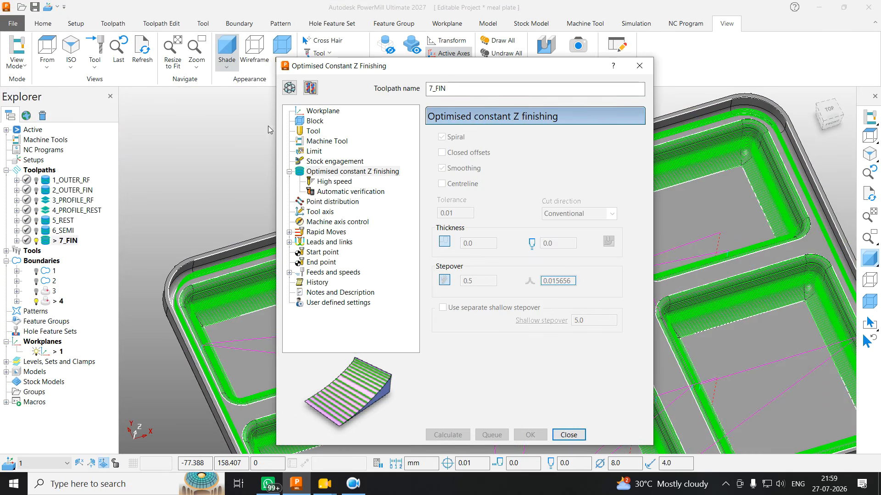
mouse_move(352, 488)
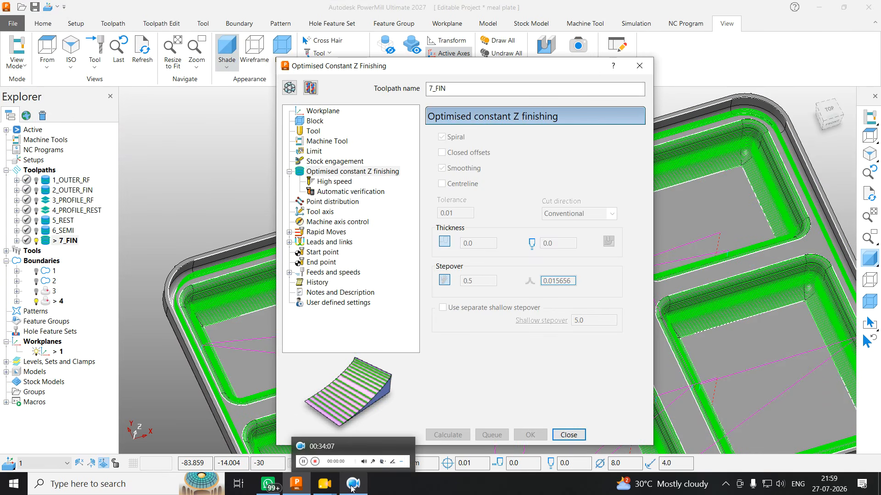
drag(384, 69, 232, 46)
click(136, 64)
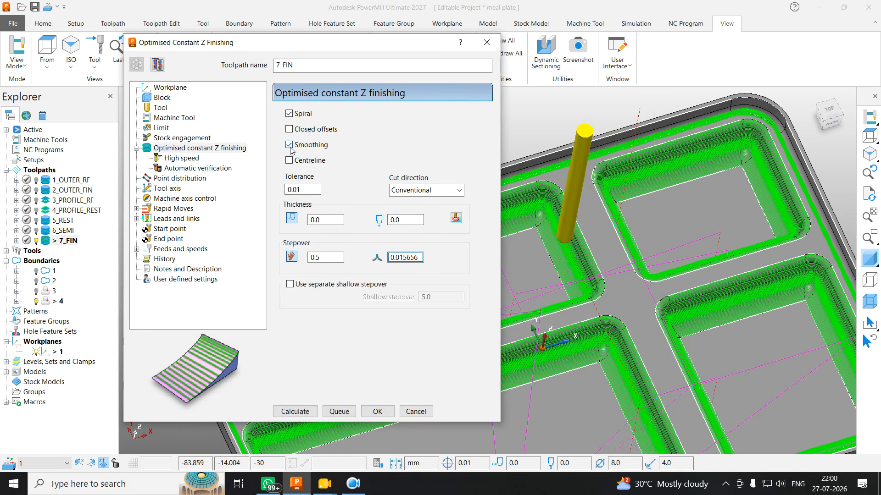
Enable Centreline for the optimised constant Z finishing of 7_FIN and recalculate the toolpath
scroll(719, 144, up, 4)
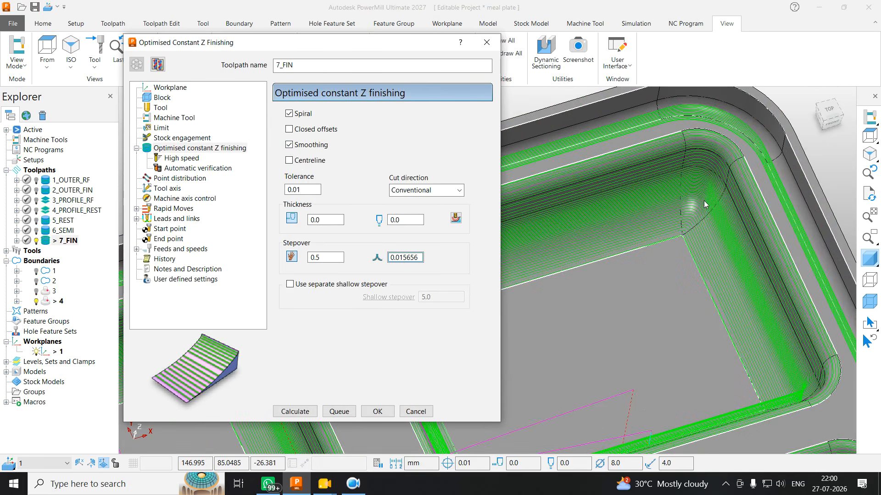
click(289, 161)
scroll(738, 123, up, 2)
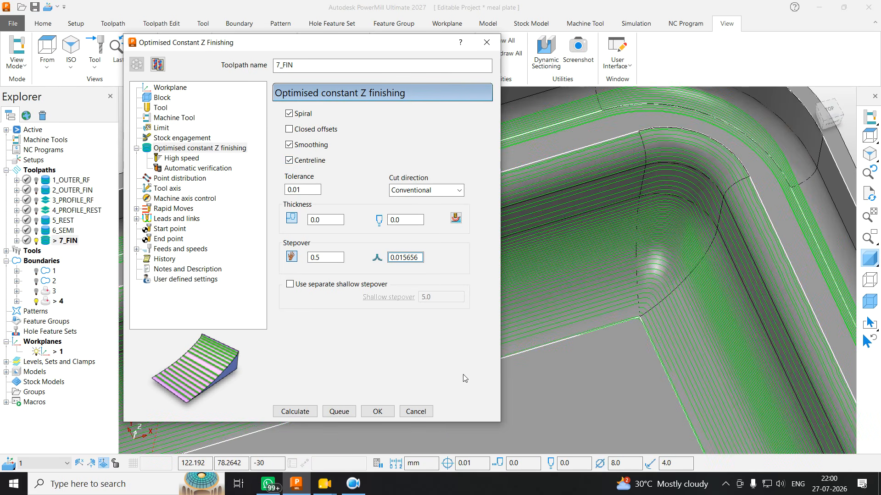
click(295, 411)
Examine the recalculated 7_FIN passes in the corners of the compartments
scroll(703, 171, down, 2)
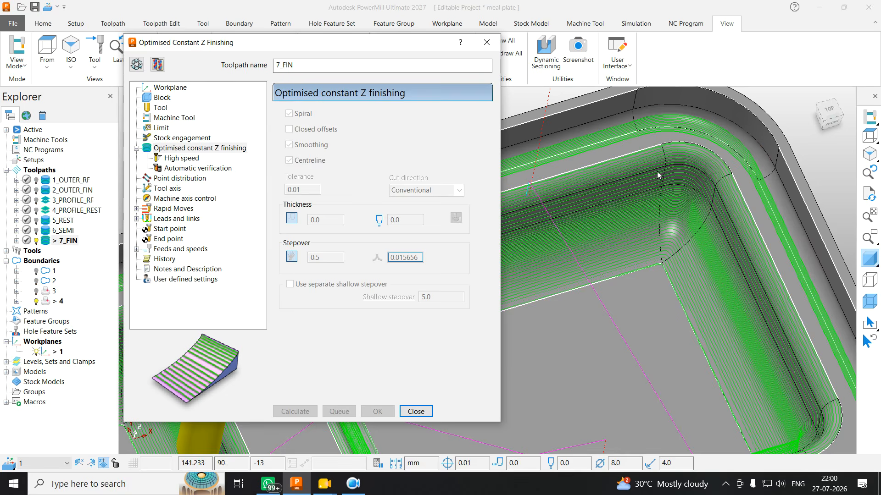
scroll(702, 179, up, 3)
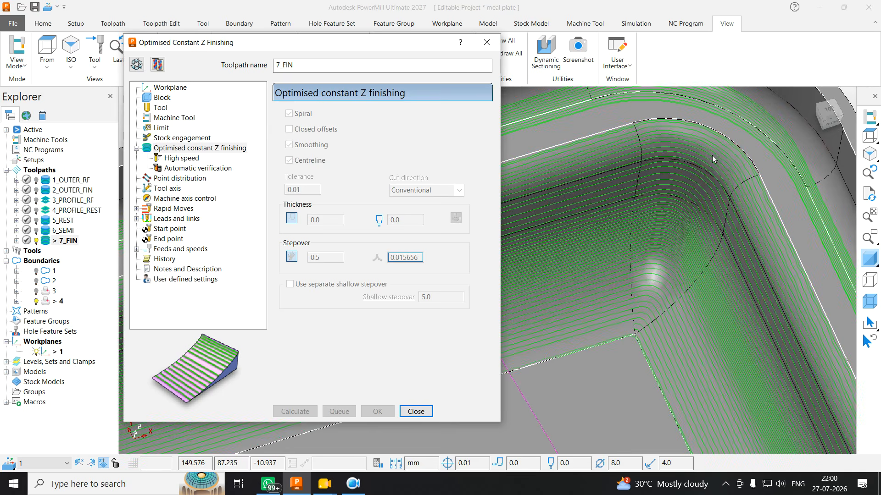
scroll(672, 185, down, 5)
scroll(619, 265, up, 6)
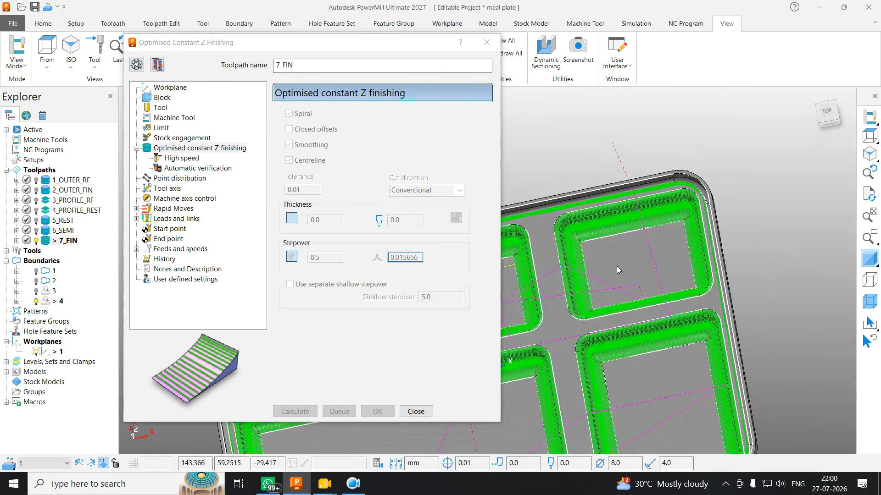
scroll(717, 238, down, 6)
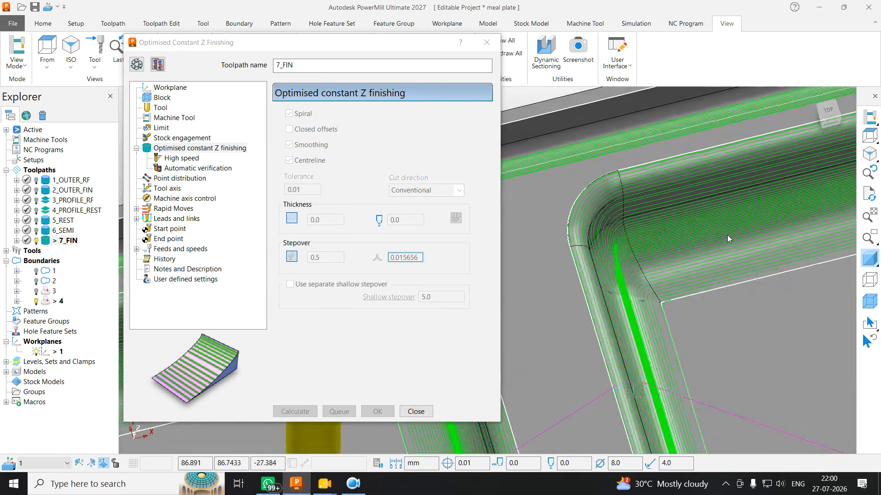
Unlock 7_FIN for editing, switch from Centreline to Closed offsets, and set the stepover to 0.2
click(136, 64)
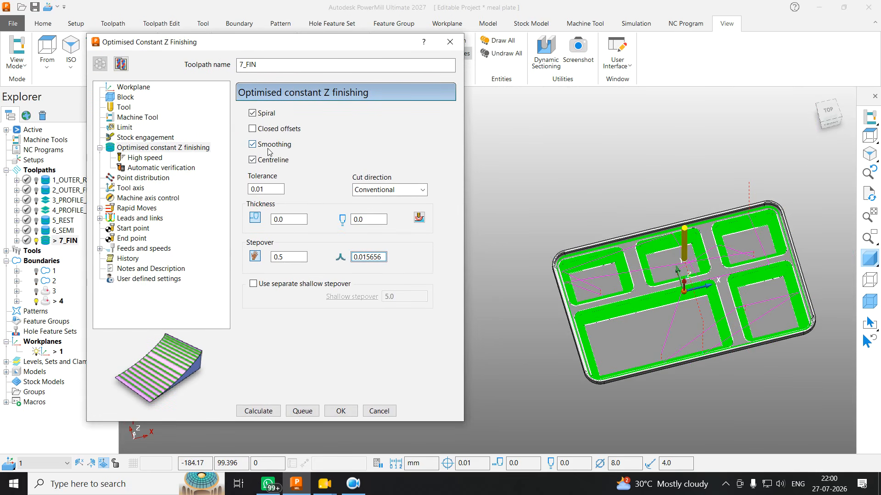
scroll(667, 171, up, 6)
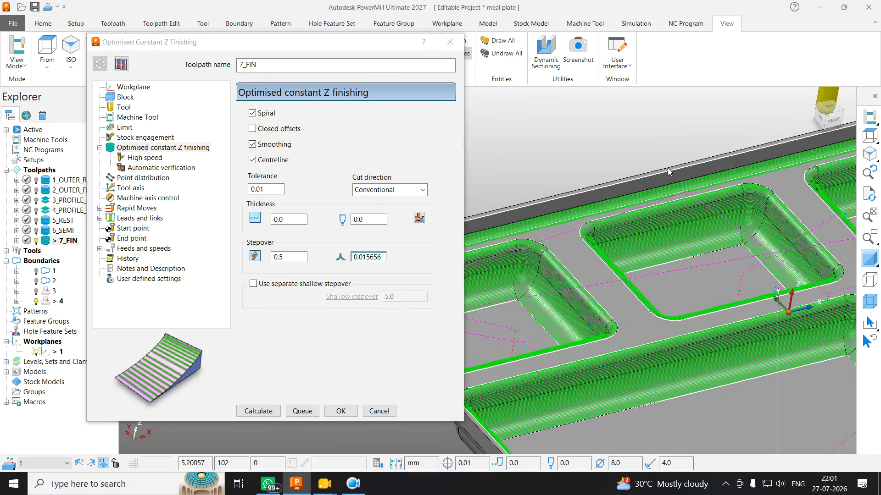
scroll(668, 168, up, 4)
scroll(670, 182, up, 2)
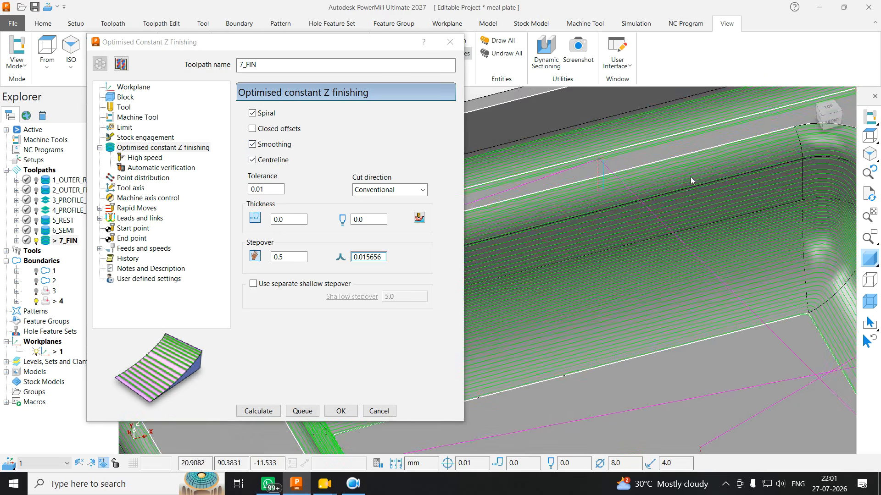
scroll(705, 178, down, 5)
scroll(646, 178, up, 4)
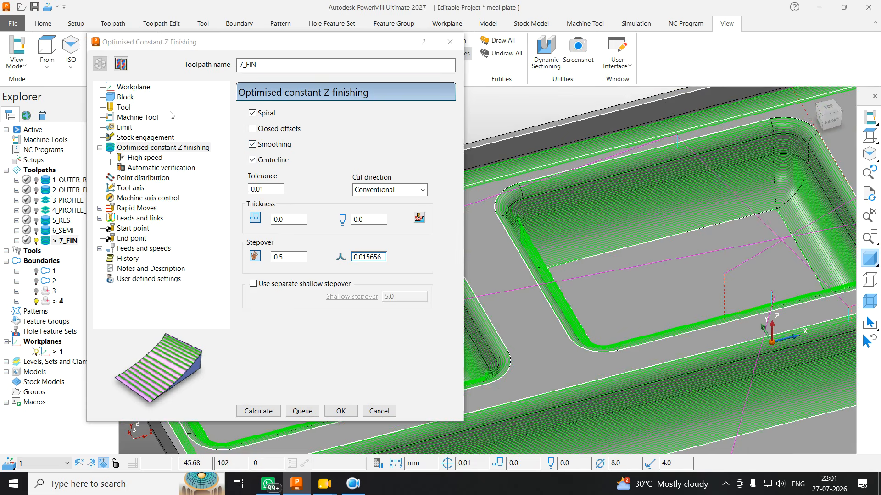
click(253, 131)
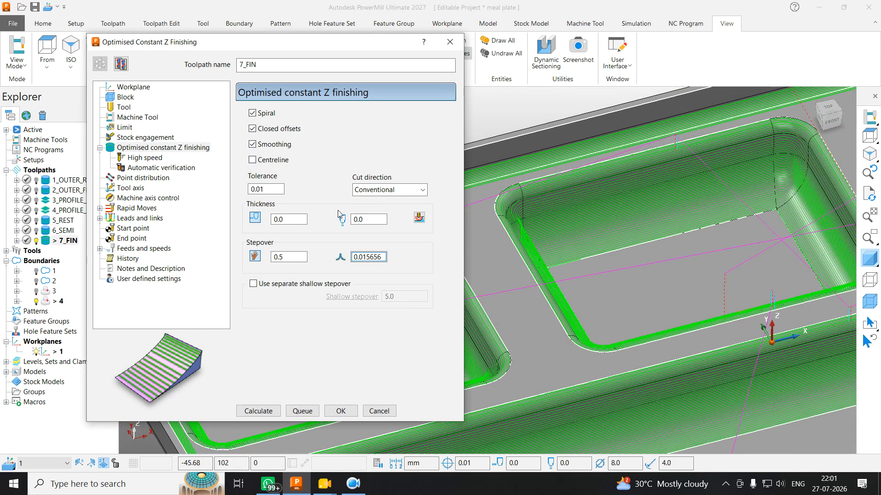
drag(298, 257, 255, 268)
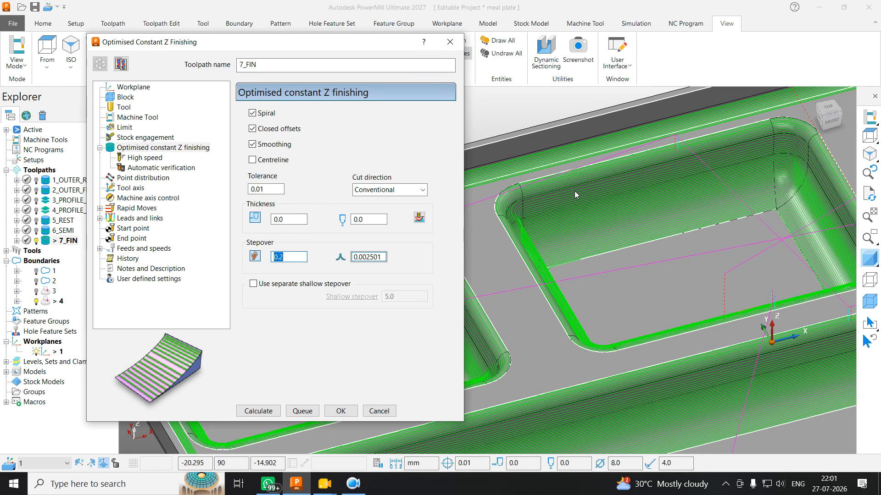
Set 7_FIN's cutting feed rate to 1800 mm/min and spindle speed to 6500 rpm, and recalculate the toolpath
click(133, 249)
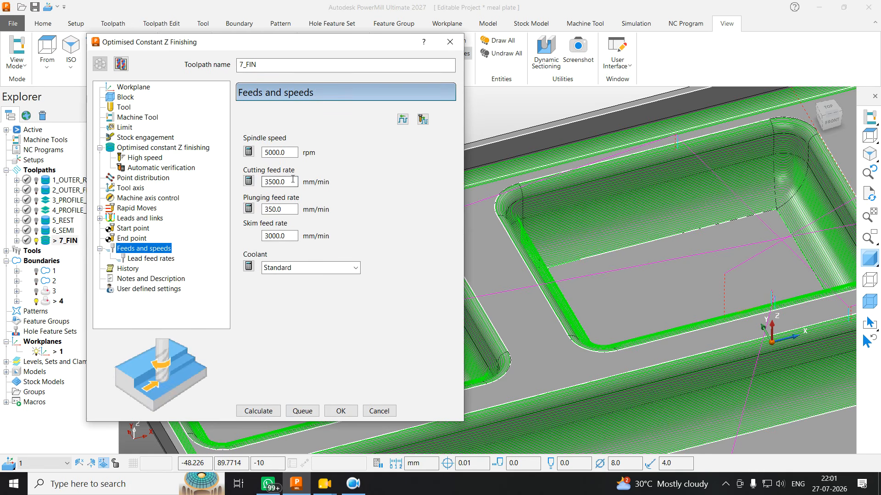
click(292, 180)
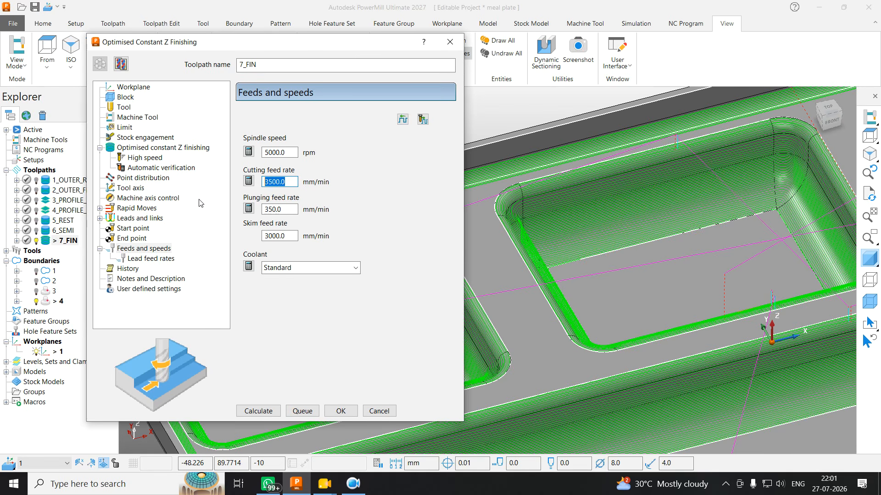
text(1800)
key(Return)
drag(292, 152, 218, 170)
text(65)
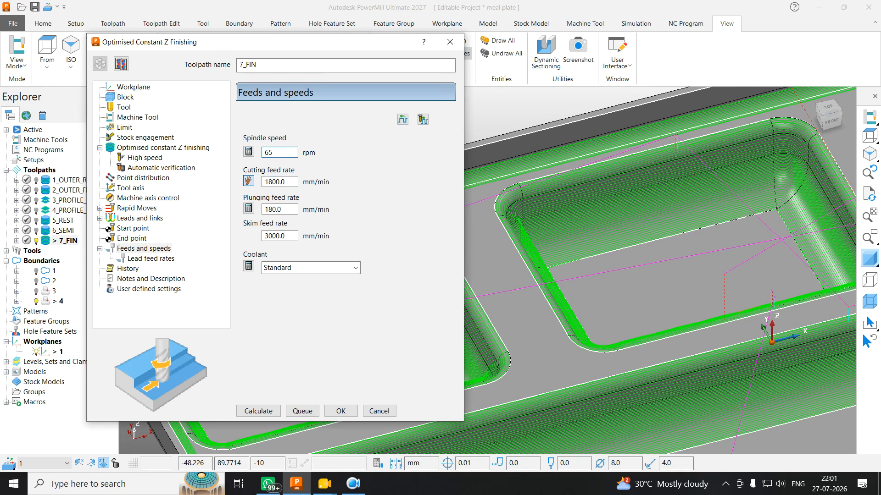
key(Tab)
key(Tab)
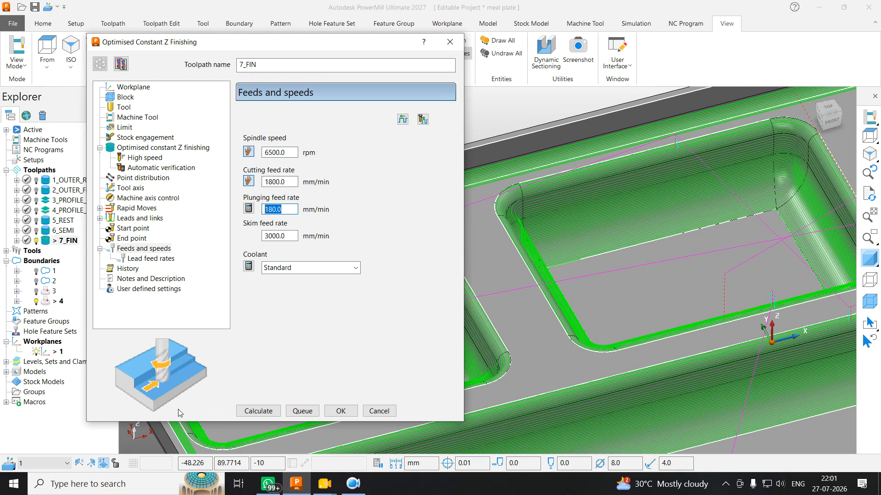
click(241, 415)
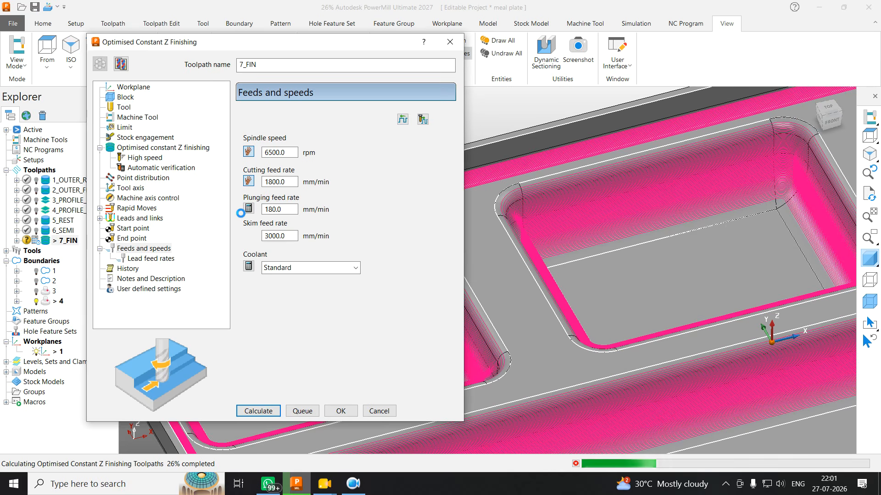
click(353, 484)
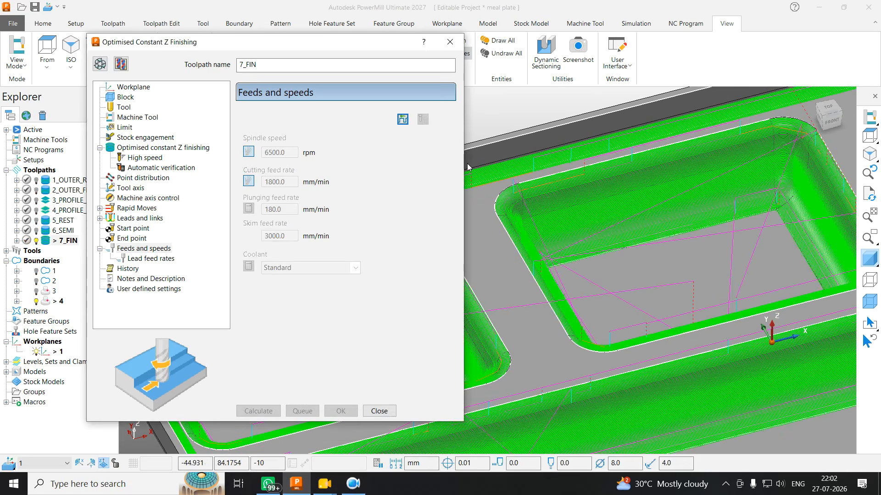
Examine the spacing of the recalculated 7_FIN passes on the compartment walls, corner fillets and rim
scroll(548, 305, down, 5)
scroll(682, 271, up, 7)
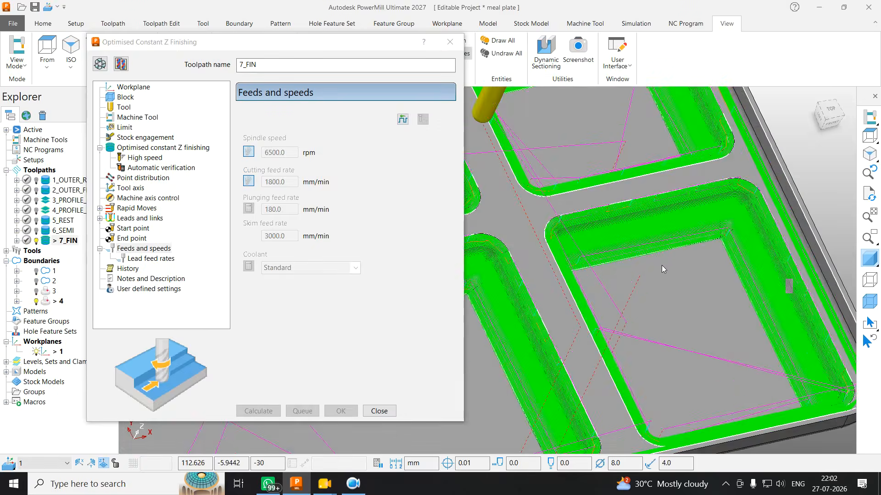
scroll(681, 268, up, 6)
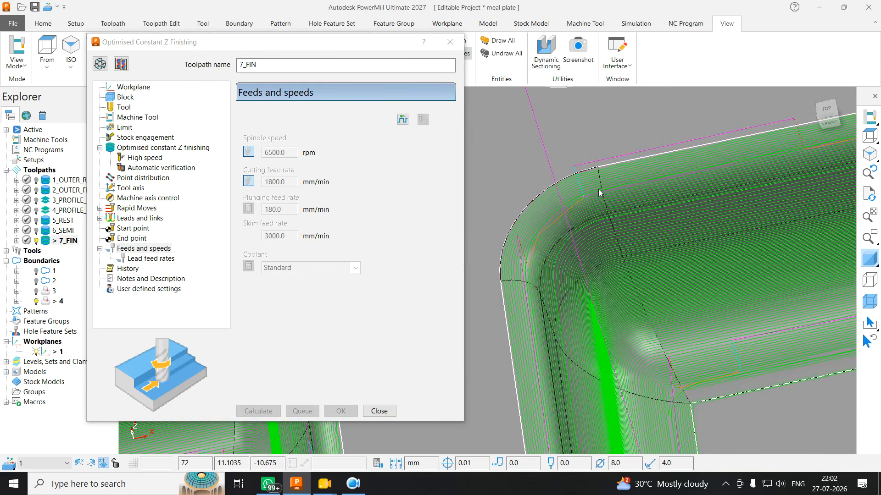
scroll(574, 189, up, 5)
scroll(589, 189, down, 6)
scroll(538, 242, down, 5)
scroll(574, 223, up, 6)
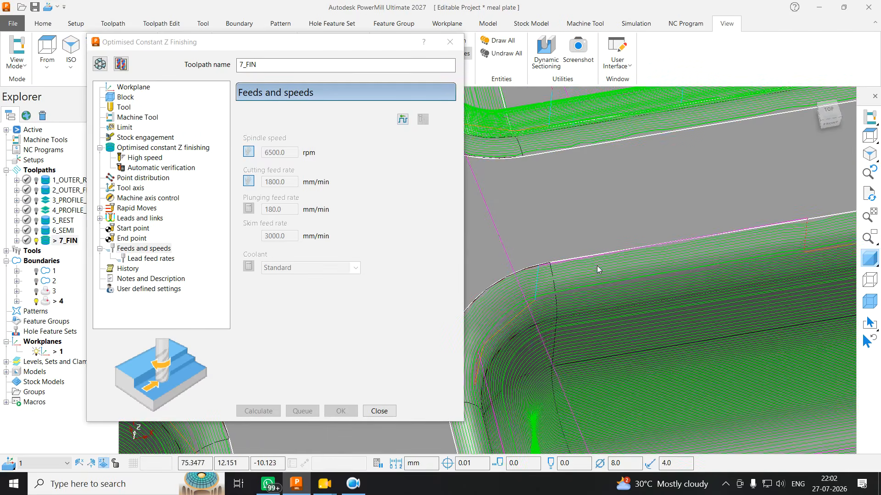
scroll(605, 265, down, 3)
scroll(728, 276, down, 5)
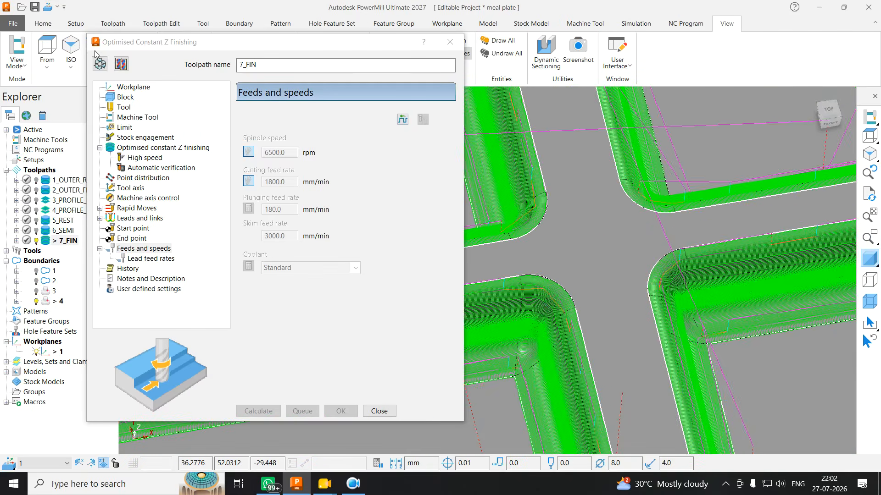
Open 7_FIN for editing, review the tolerance and cut direction options of the optimised constant Z finishing, and accept the settings
click(99, 57)
click(160, 148)
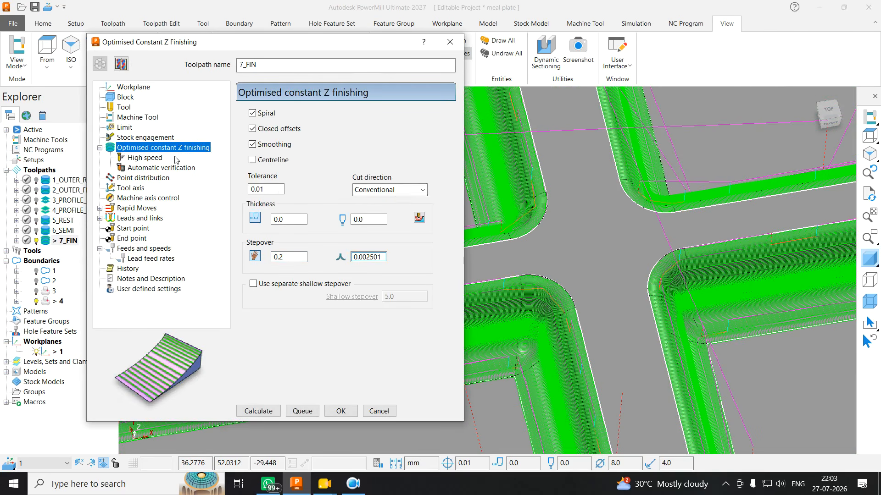
double_click(252, 188)
scroll(685, 228, down, 4)
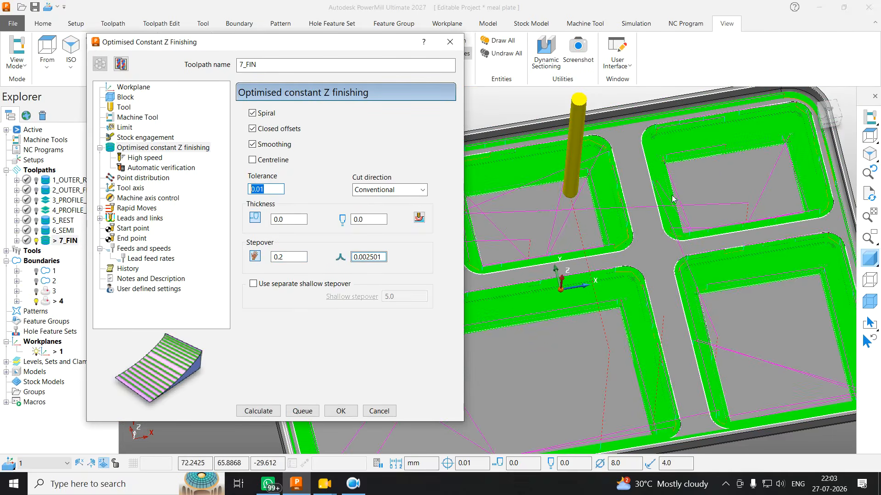
scroll(685, 229, up, 5)
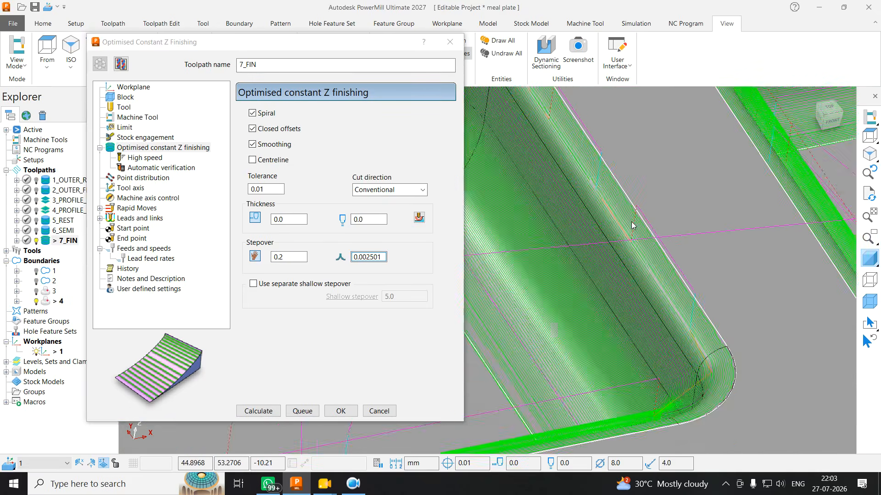
scroll(633, 225, up, 1)
click(372, 191)
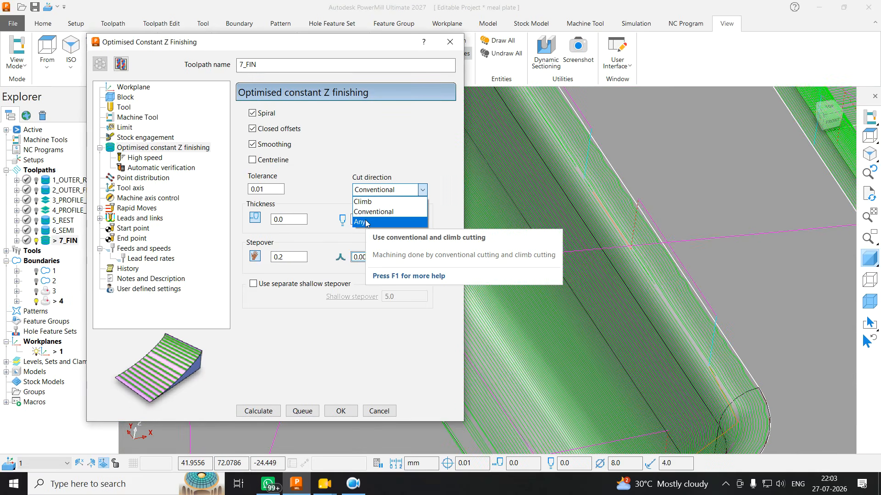
click(402, 155)
scroll(798, 234, down, 8)
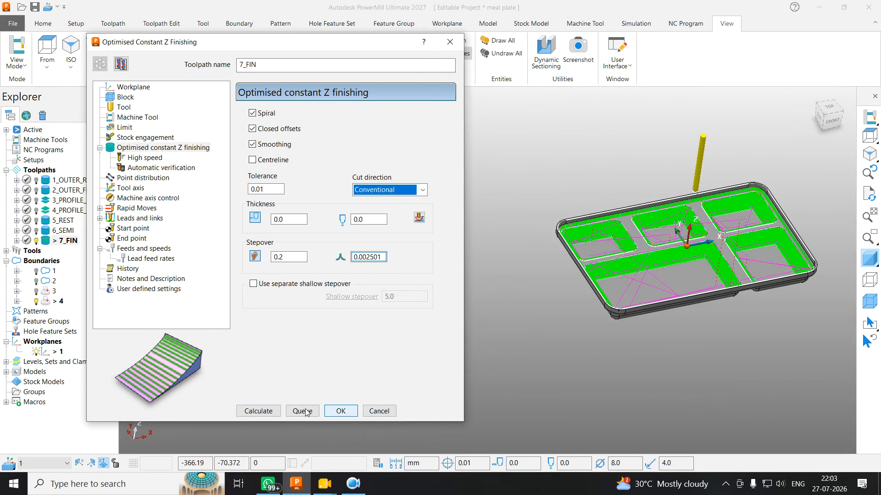
click(344, 411)
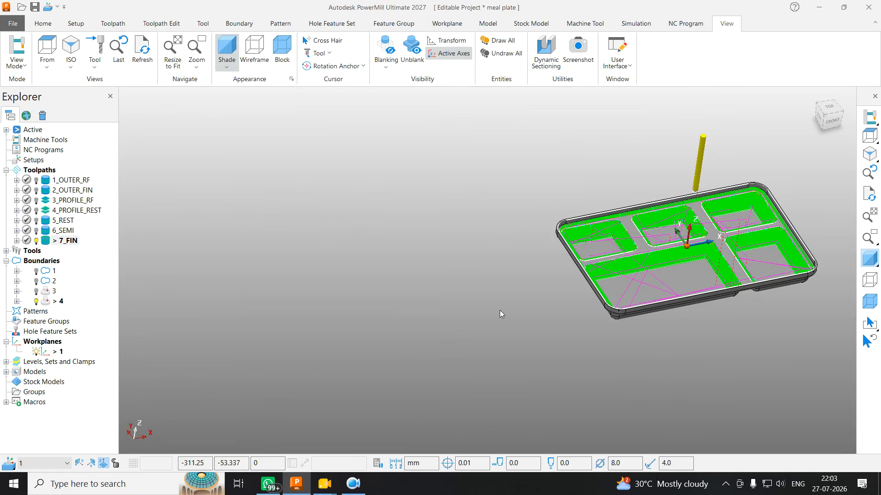
Check the 7_FIN passes over the whole plate and deactivate the toolpath
scroll(617, 233, up, 5)
scroll(617, 233, down, 8)
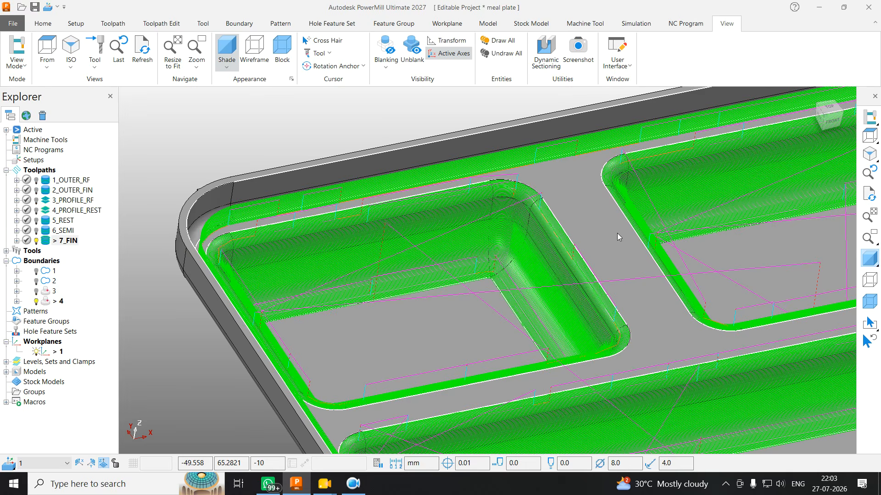
scroll(565, 237, up, 2)
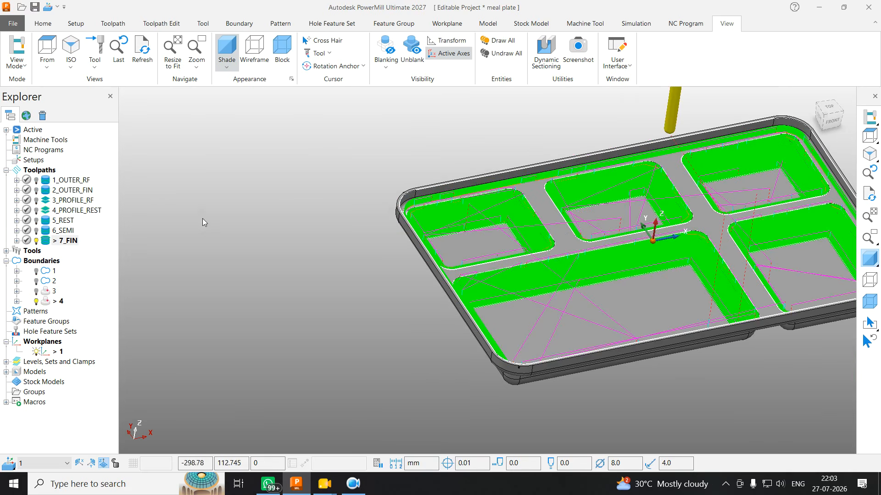
double_click(47, 241)
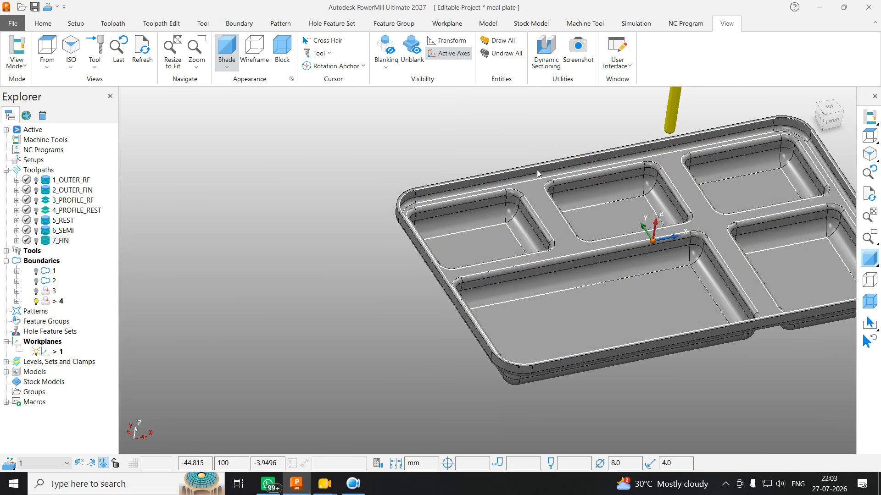
Examine the meal plate's flat compartment floors and the flat top face between the compartments
scroll(548, 173, down, 5)
scroll(462, 212, up, 3)
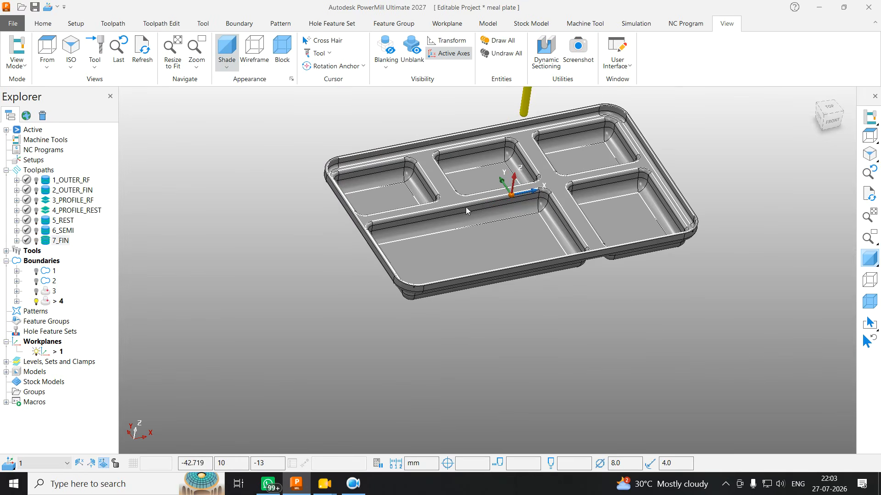
scroll(401, 191, up, 2)
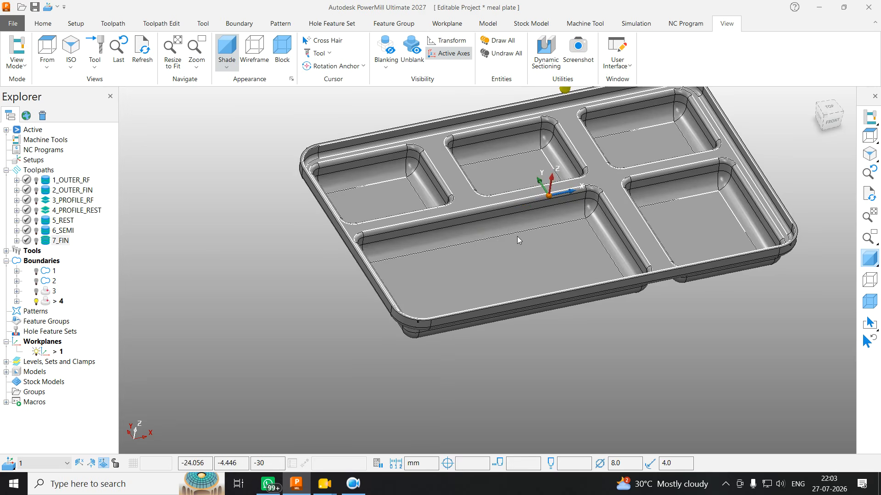
scroll(461, 206, up, 4)
scroll(468, 215, down, 4)
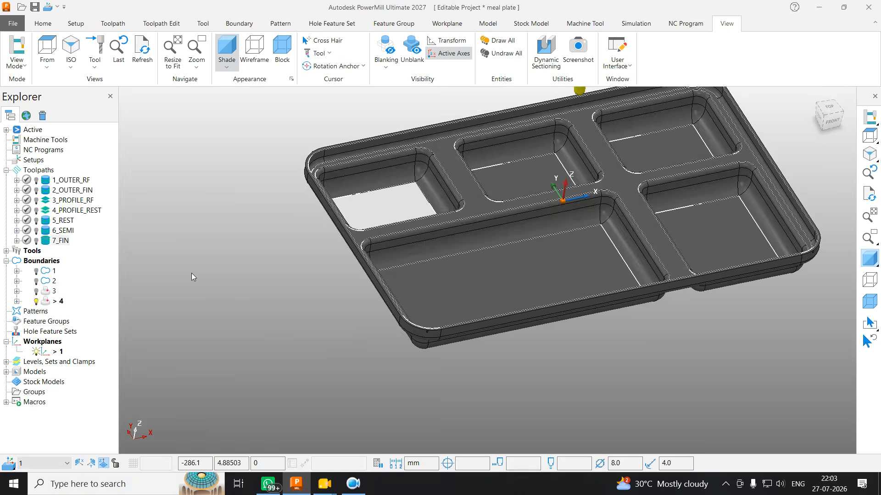
scroll(477, 199, up, 3)
scroll(477, 199, down, 5)
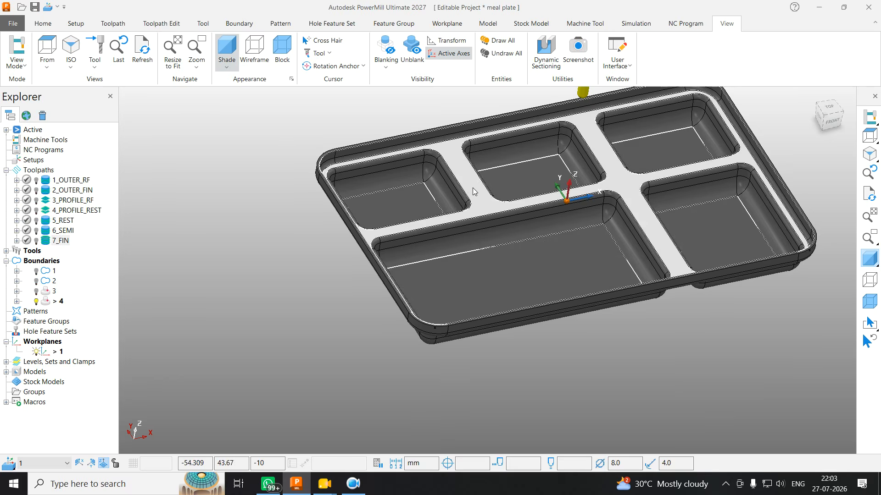
scroll(733, 193, down, 3)
scroll(624, 227, up, 5)
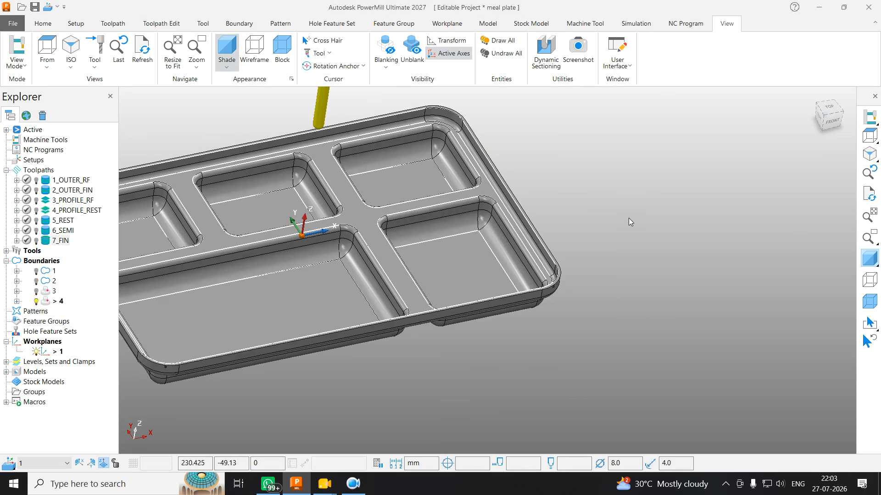
scroll(628, 219, down, 3)
scroll(556, 210, up, 5)
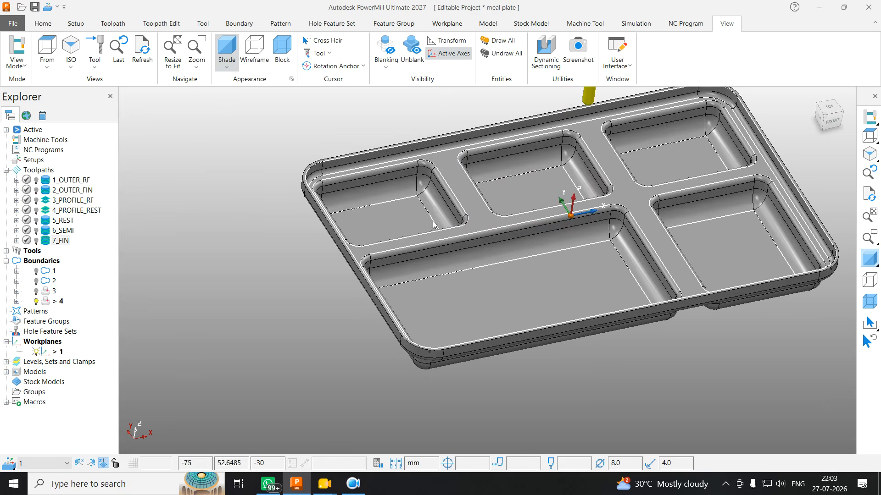
Highlight the smallest compartment's floor and the flat top face in turn to identify the flats, and clear the selection
click(408, 221)
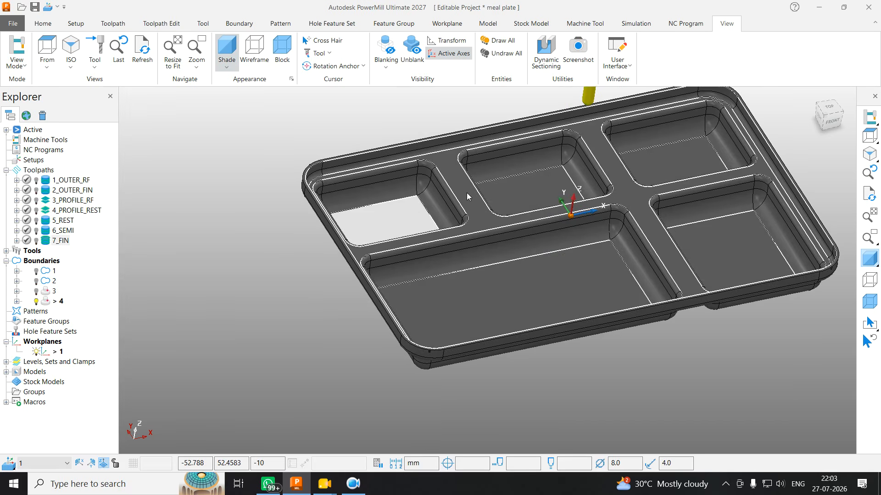
click(467, 193)
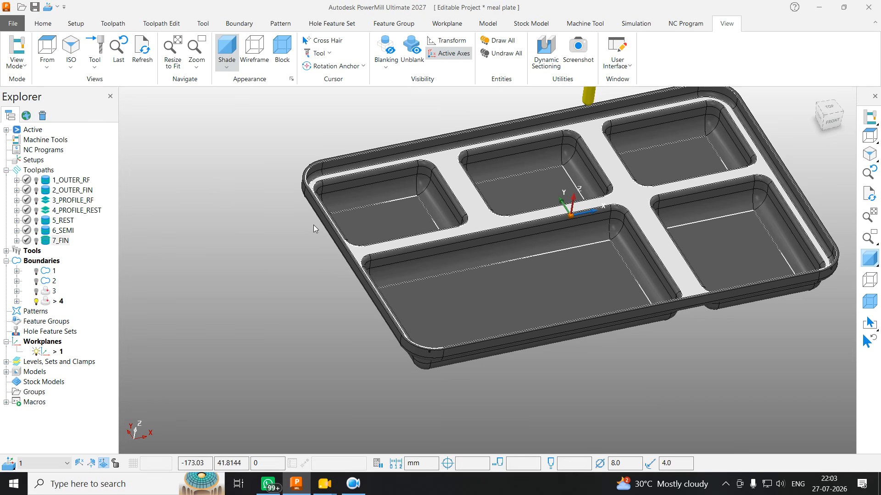
click(217, 235)
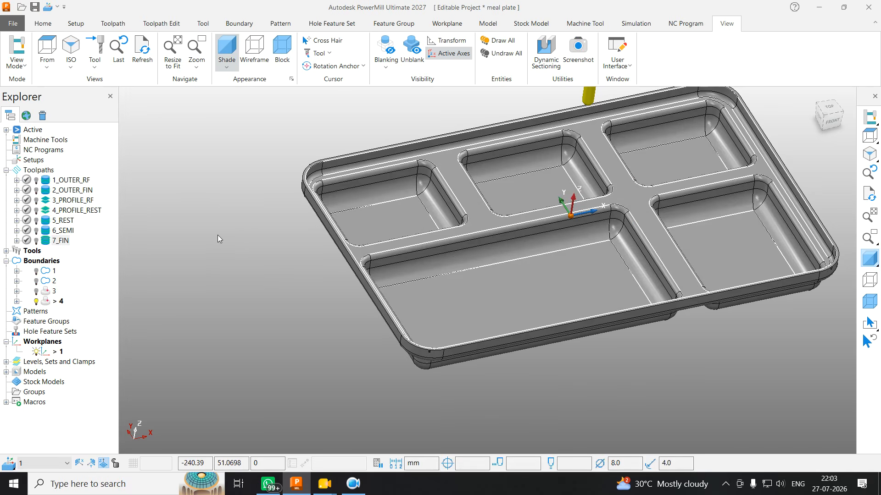
scroll(480, 218, up, 3)
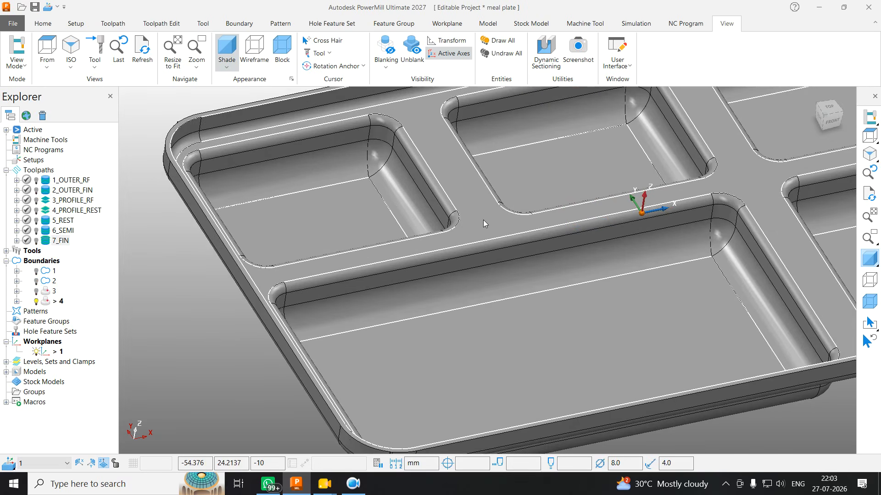
click(350, 217)
scroll(568, 189, down, 5)
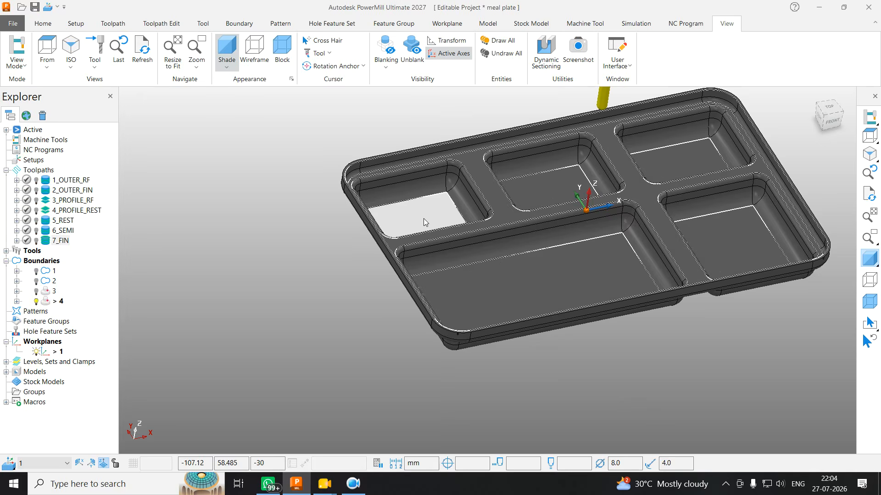
click(306, 197)
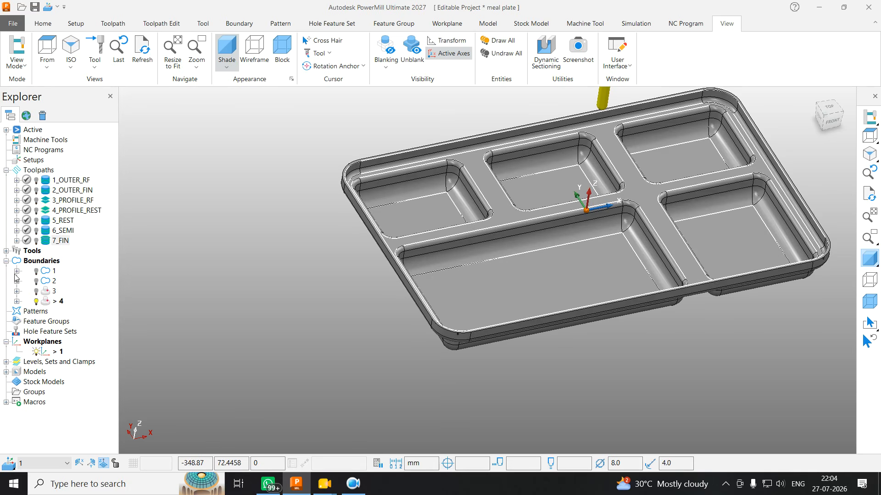
Show the project's tools and locate the 16 END MILL among them
click(7, 251)
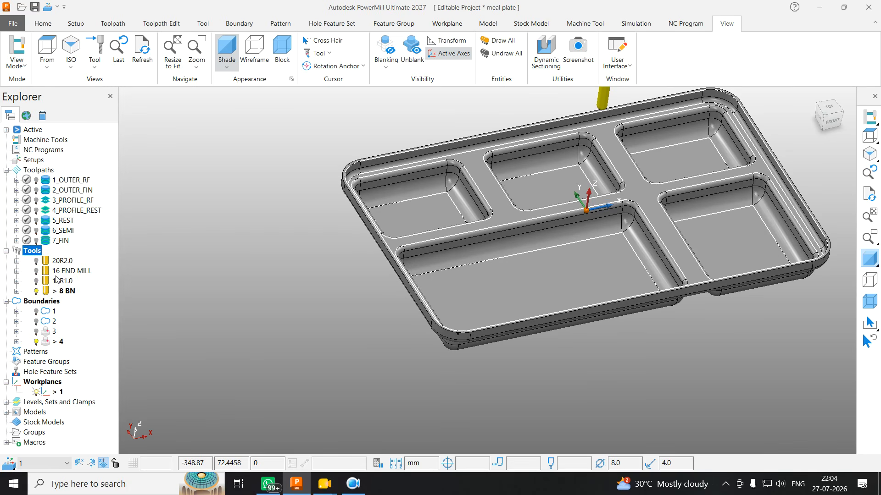
click(46, 275)
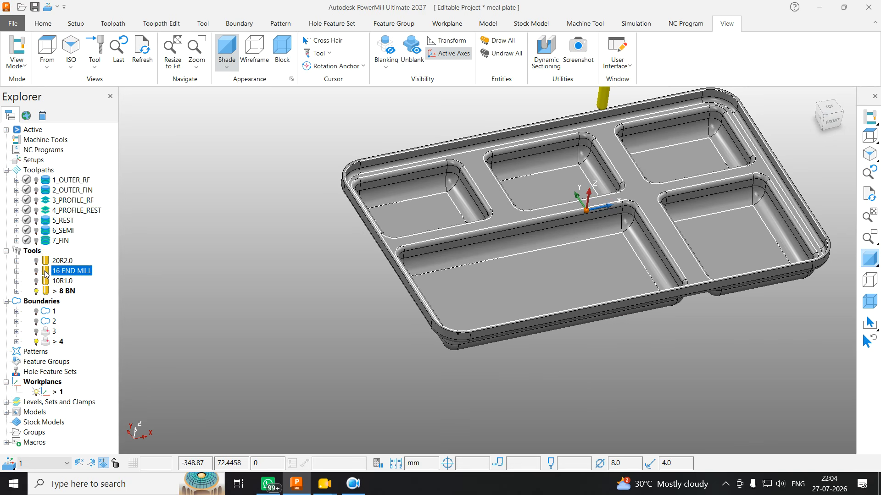
click(245, 267)
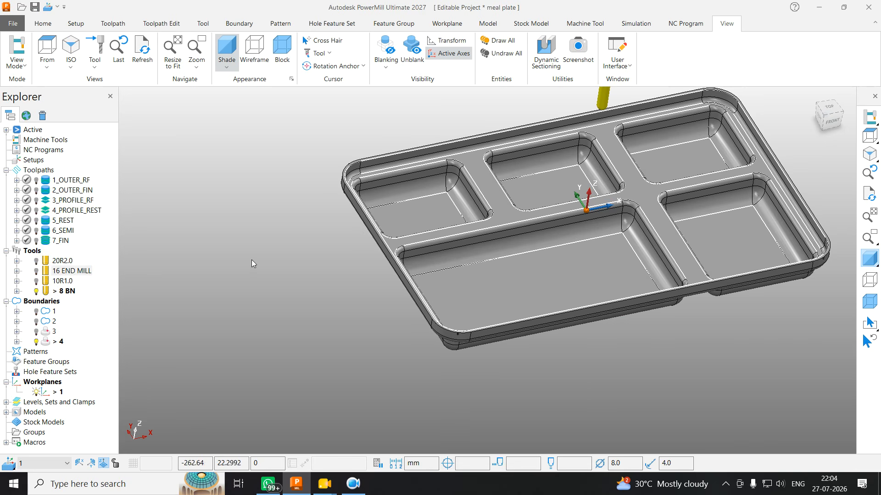
Create a new finishing toolpath with the Offset Flat Finishing strategy
click(48, 27)
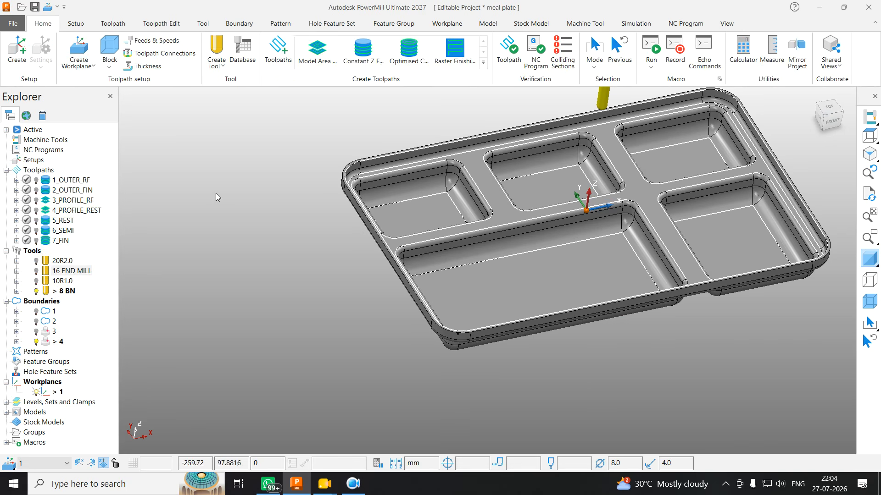
click(285, 50)
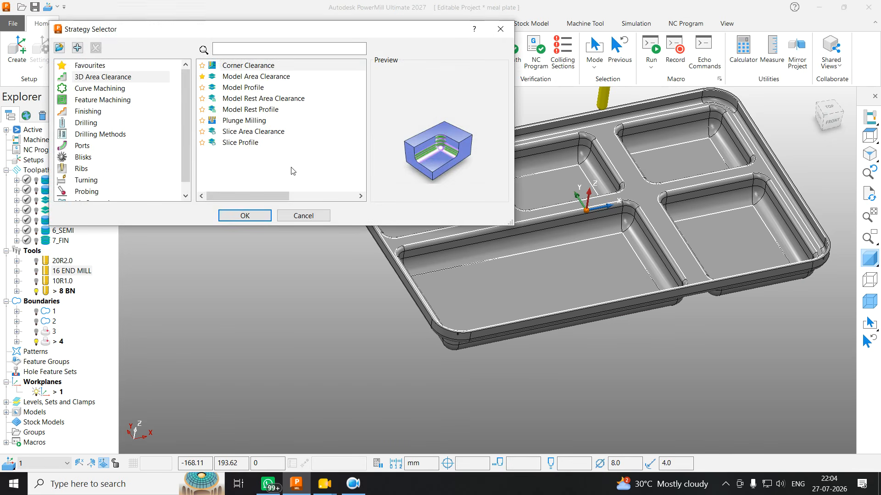
click(90, 111)
scroll(254, 135, down, 1)
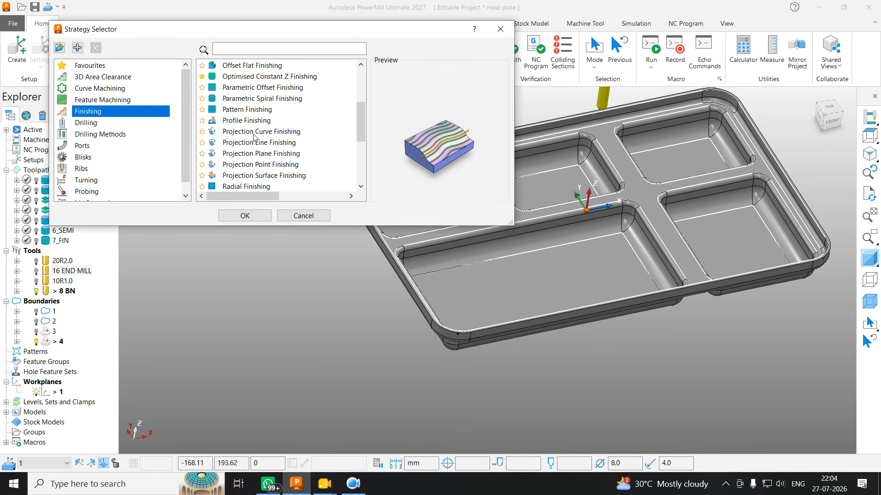
scroll(266, 138, down, 2)
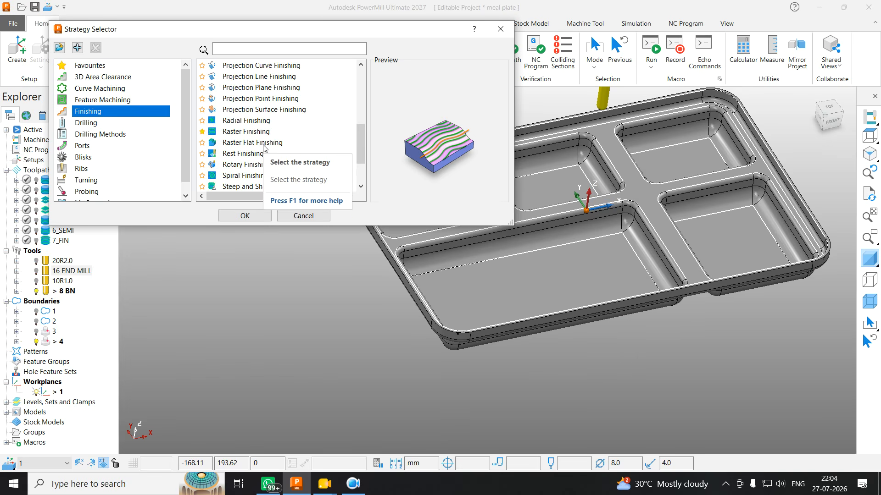
click(257, 143)
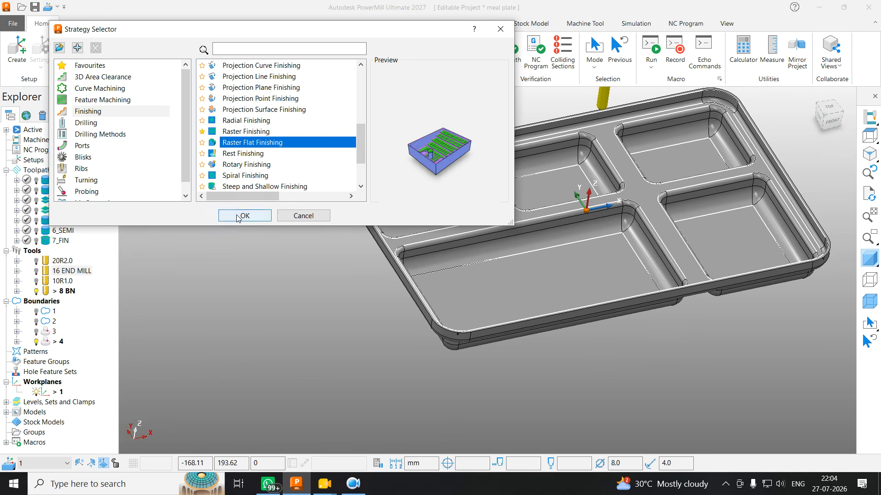
scroll(257, 143, up, 4)
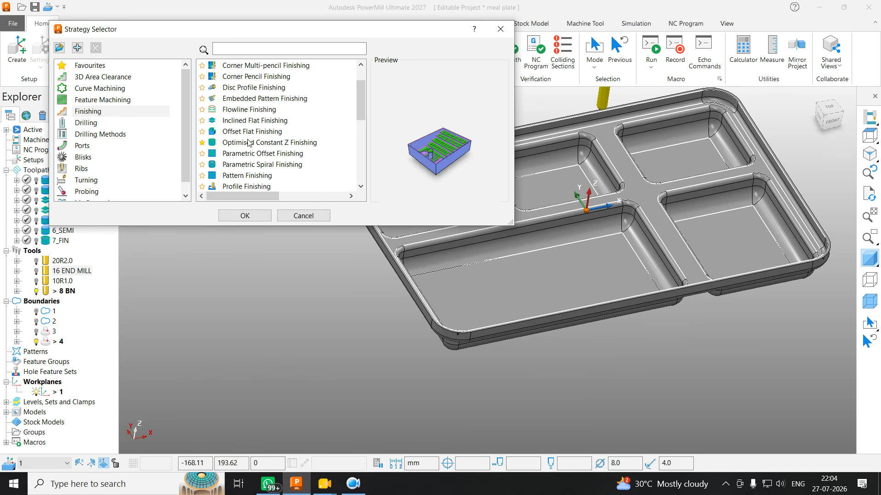
click(251, 132)
click(243, 216)
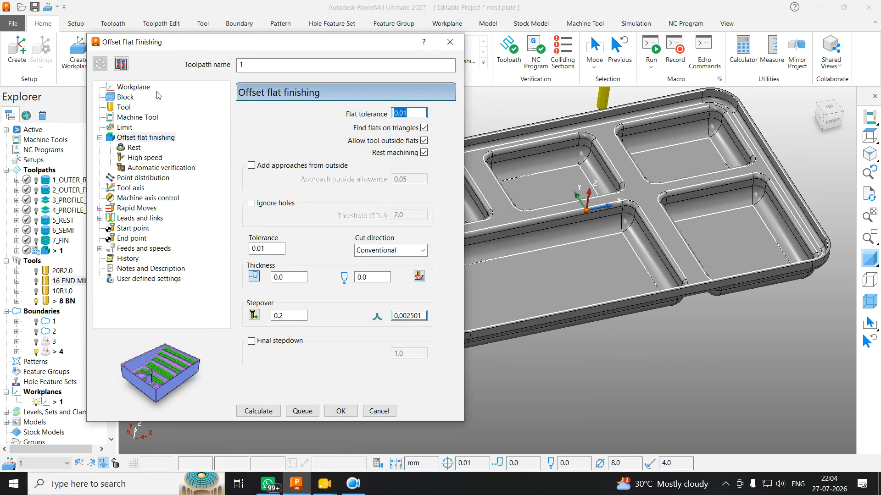
Set the boundary trimming of the offset flat finishing toolpath to Keep outside for boundary 4
drag(162, 44, 129, 36)
click(100, 131)
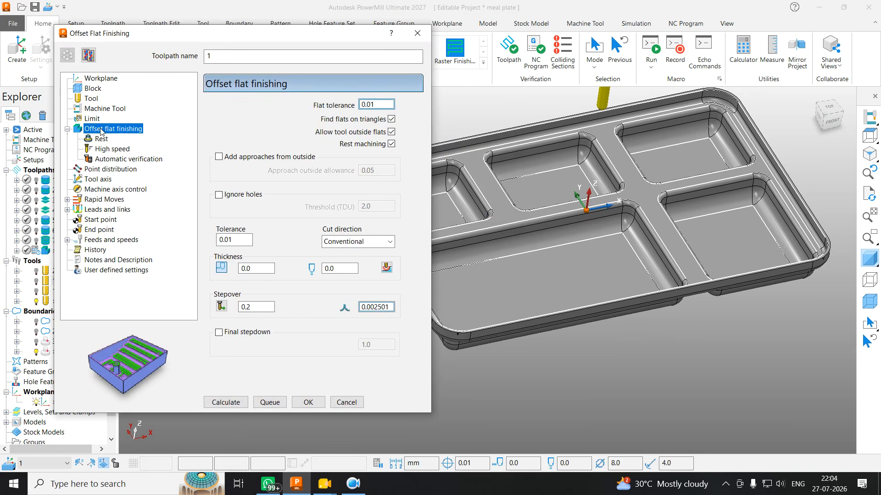
click(101, 139)
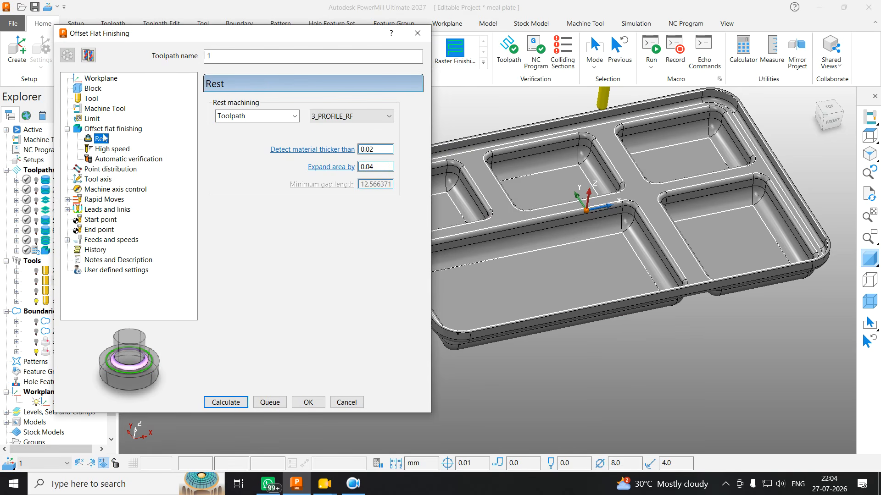
click(106, 130)
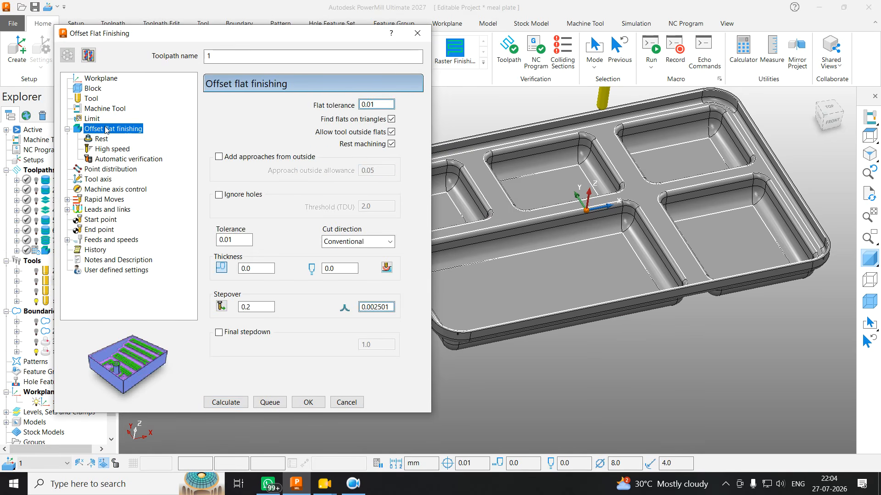
click(94, 120)
click(362, 163)
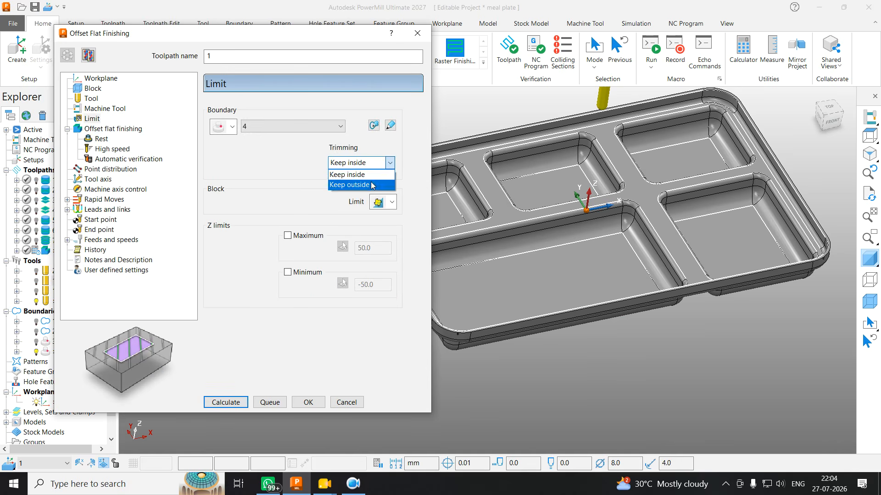
click(505, 161)
scroll(507, 156, down, 2)
scroll(507, 155, up, 5)
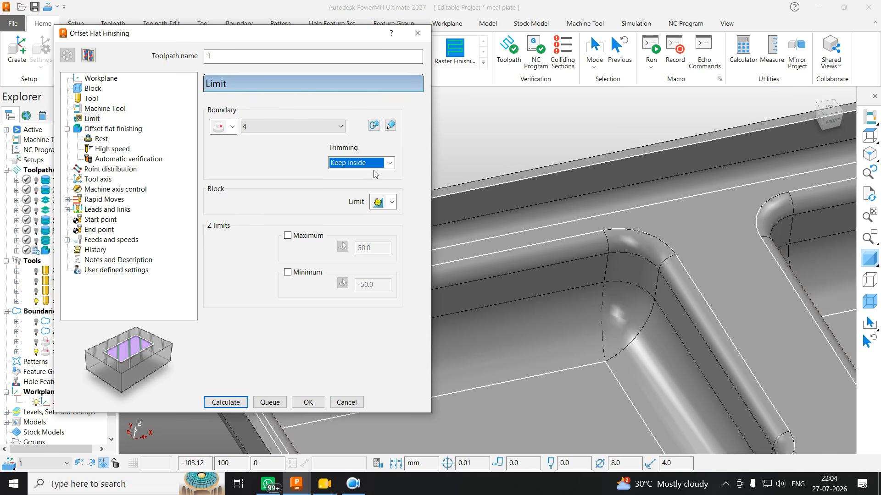
key(alt+Down)
key(Down)
key(Return)
scroll(606, 205, down, 5)
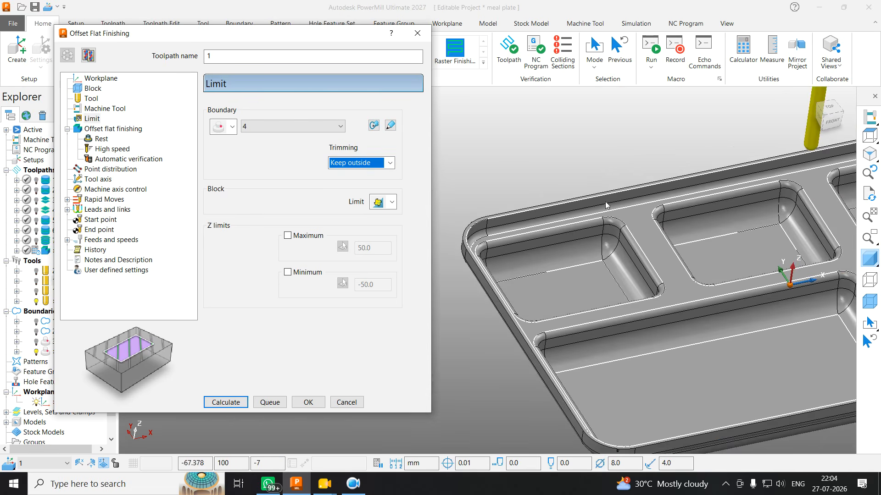
Set the offset flat finishing stepover to 8 mm with a Conventional cut direction
click(113, 129)
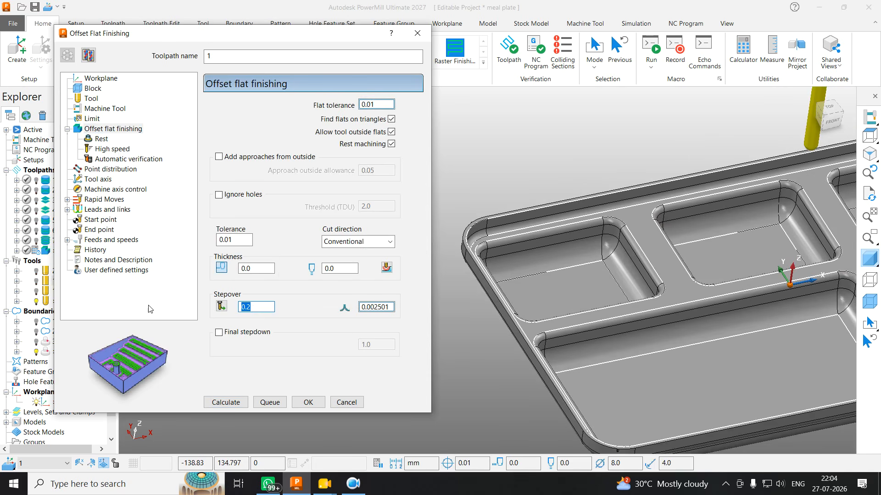
text(8)
key(Return)
click(358, 242)
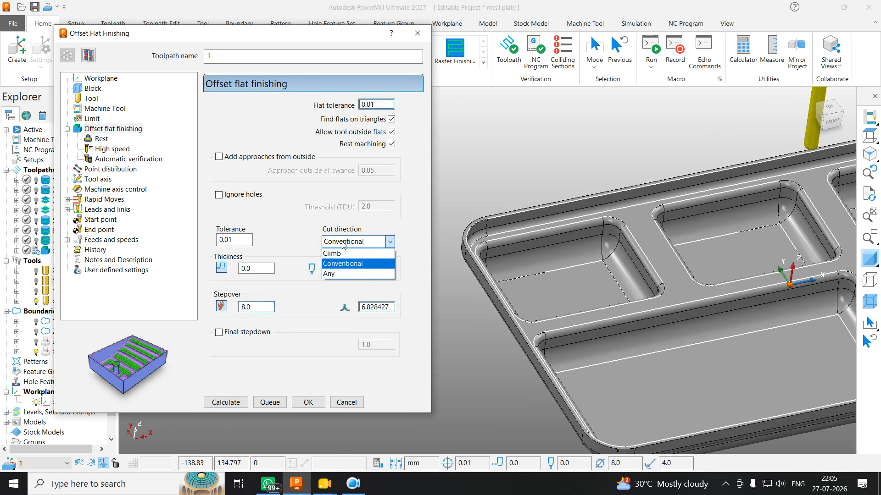
click(335, 266)
Set the cutting feed rate to 1000 mm/min and calculate the offset flat finishing toolpath
click(110, 239)
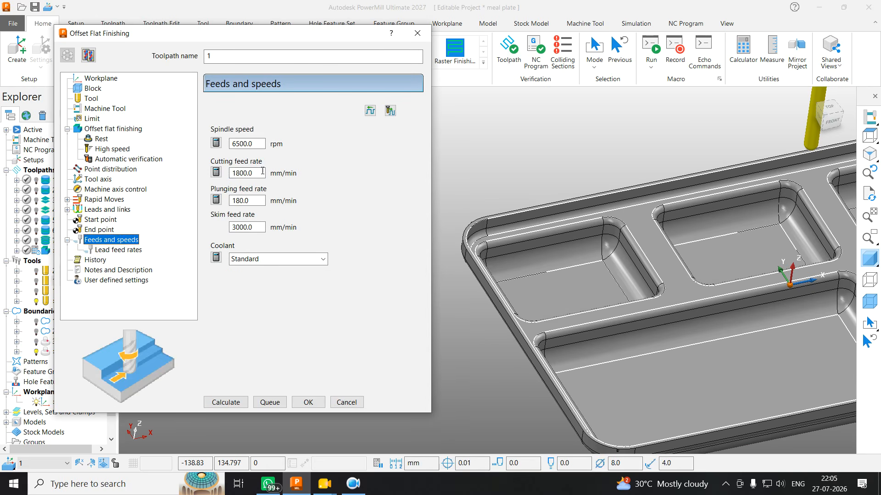
key(Tab)
text(1000)
key(Return)
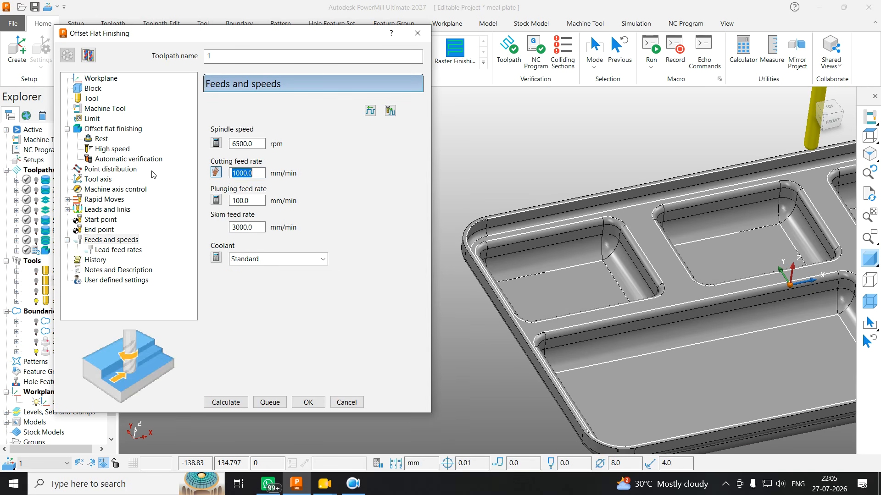
click(224, 403)
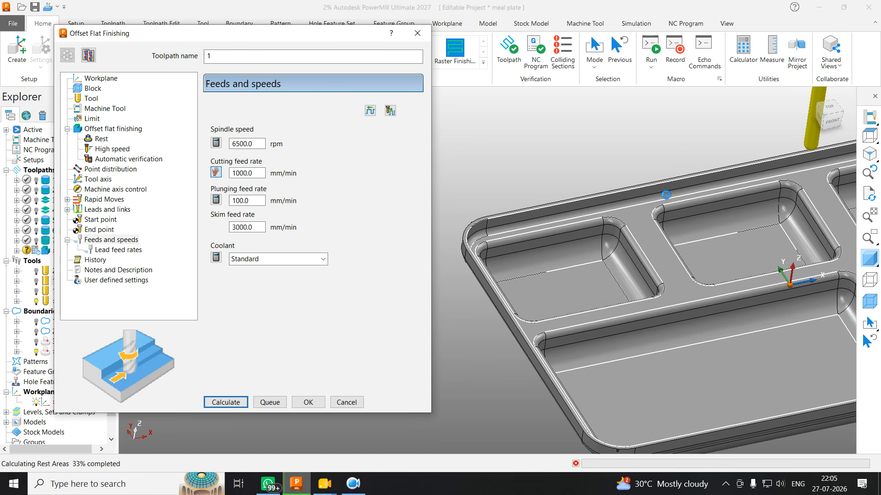
Examine the calculated passes on the compartment floors and on the flat top face between the compartments
scroll(755, 228, up, 5)
scroll(737, 229, down, 5)
middle_drag(720, 229, 631, 227)
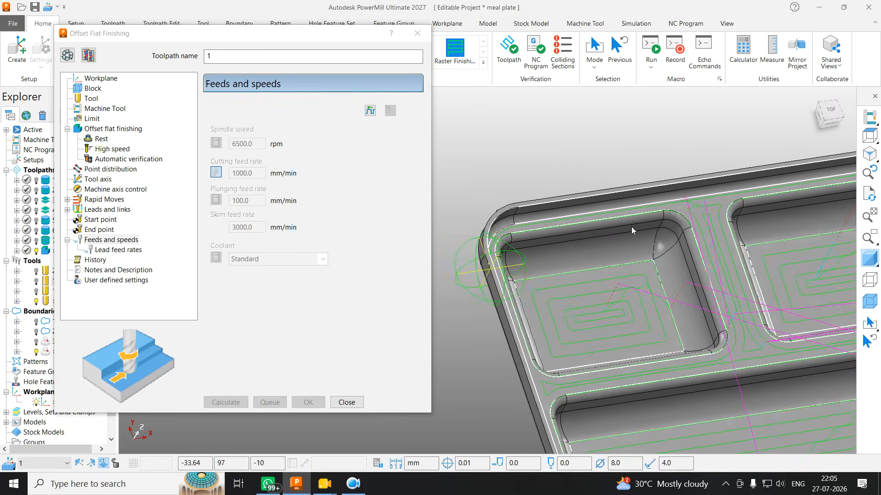
middle_drag(539, 195, 541, 151)
drag(340, 33, 284, 32)
scroll(768, 263, down, 3)
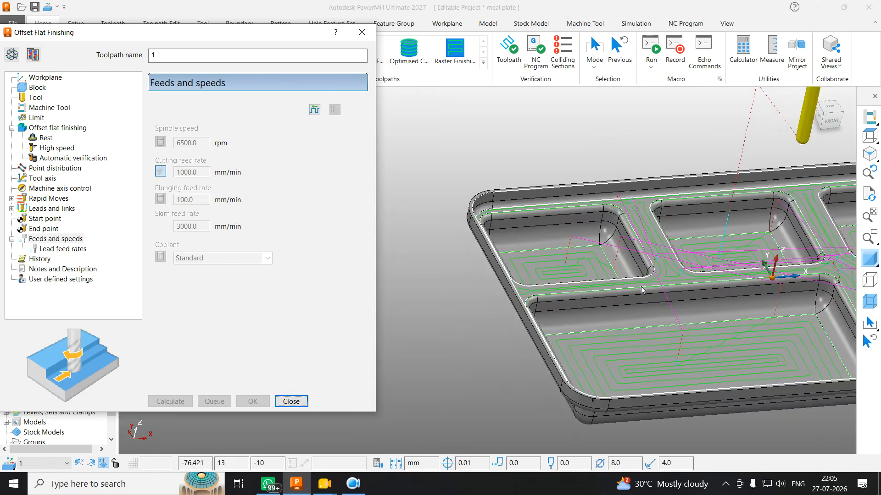
scroll(667, 272, up, 5)
scroll(651, 260, down, 3)
scroll(612, 234, up, 5)
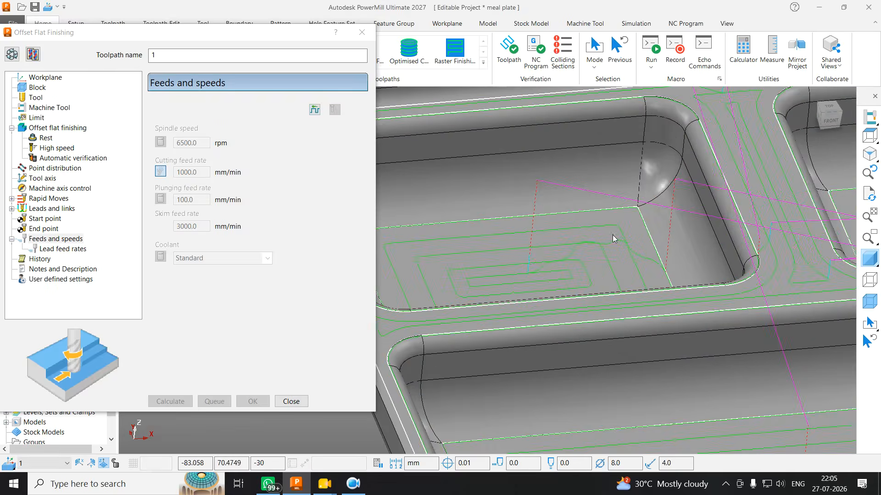
scroll(797, 185, down, 3)
scroll(800, 201, up, 1)
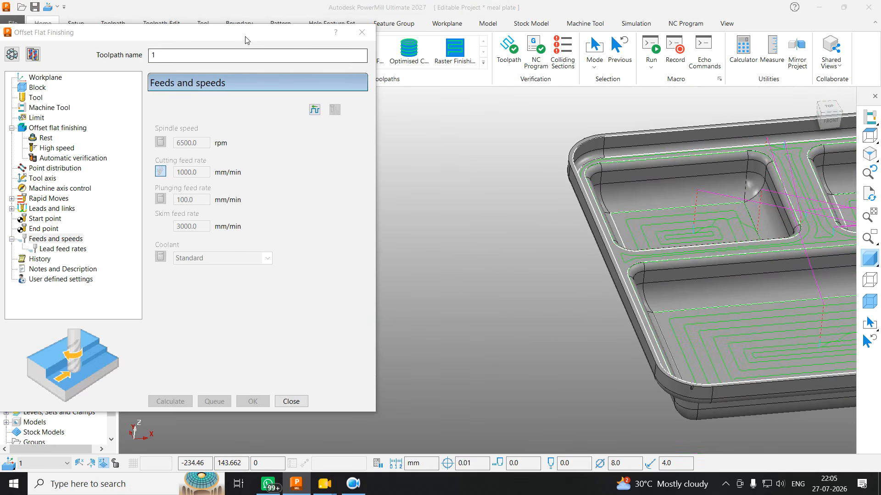
Reopen the calculated offset flat finishing toolpath for editing and bring up its limit settings
drag(246, 34, 341, 32)
click(106, 53)
scroll(725, 228, up, 3)
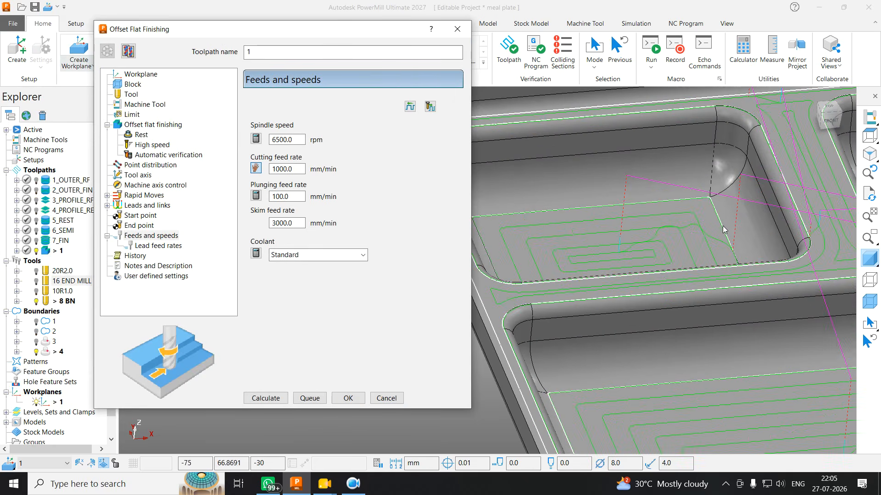
scroll(696, 224, down, 5)
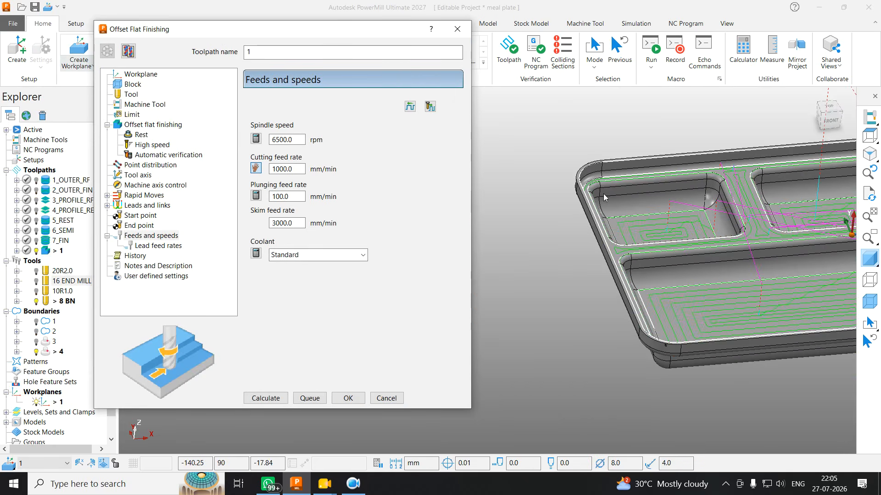
drag(206, 32, 144, 36)
click(70, 98)
click(70, 118)
drag(256, 33, 210, 23)
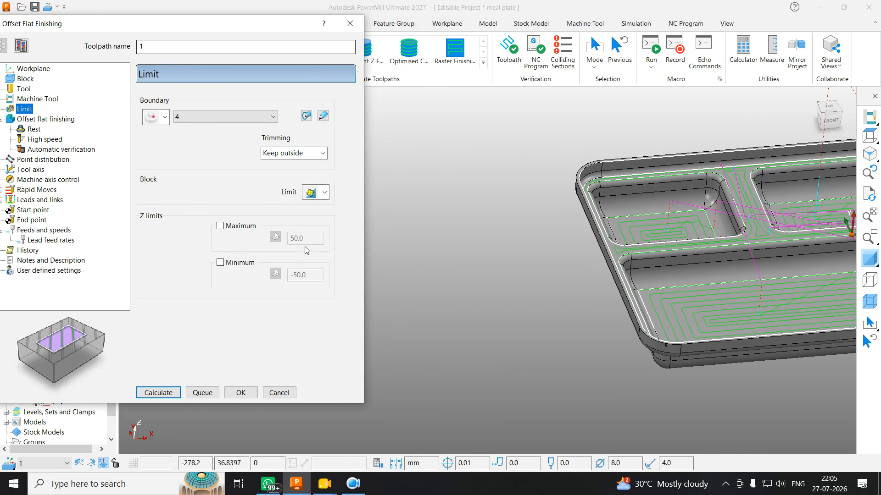
Enable a minimum Z limit of -20 mm picked on the compartment wall and recalculate the toolpath
click(220, 262)
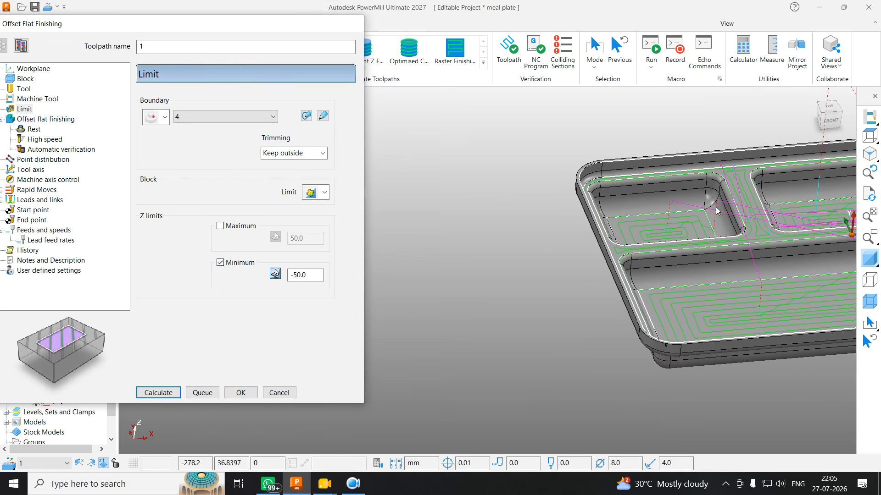
scroll(725, 181, up, 5)
click(674, 216)
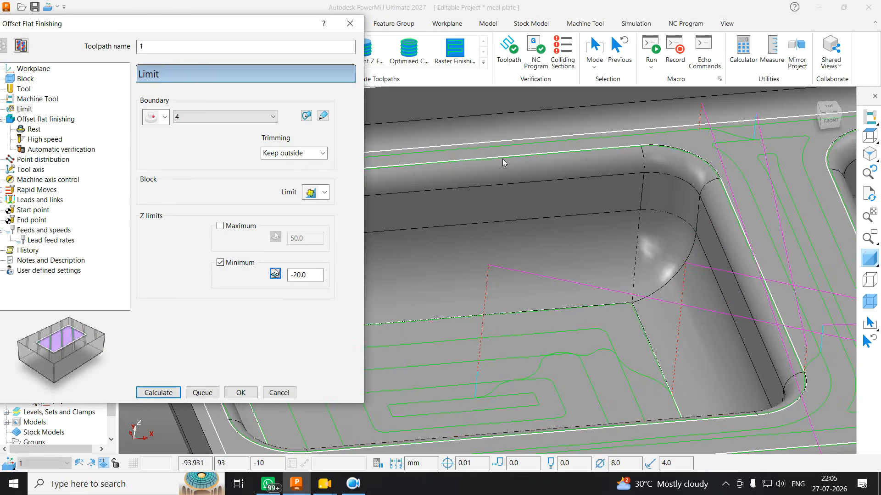
scroll(550, 187, down, 3)
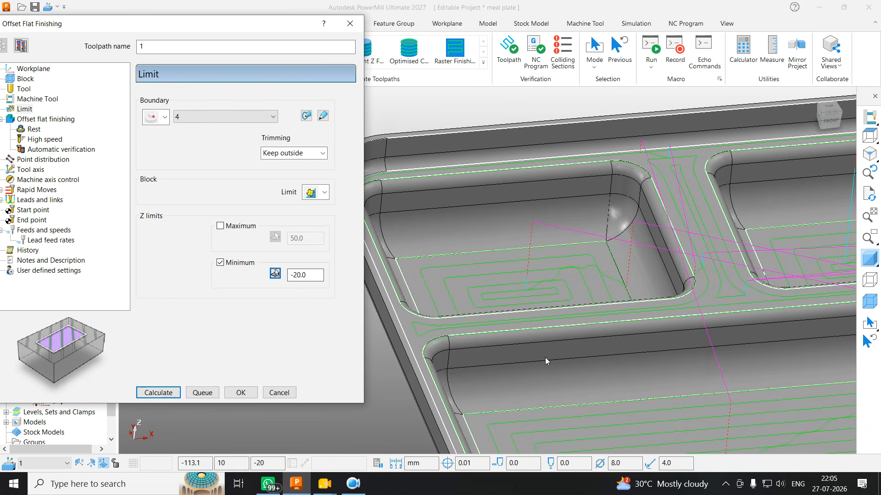
click(142, 393)
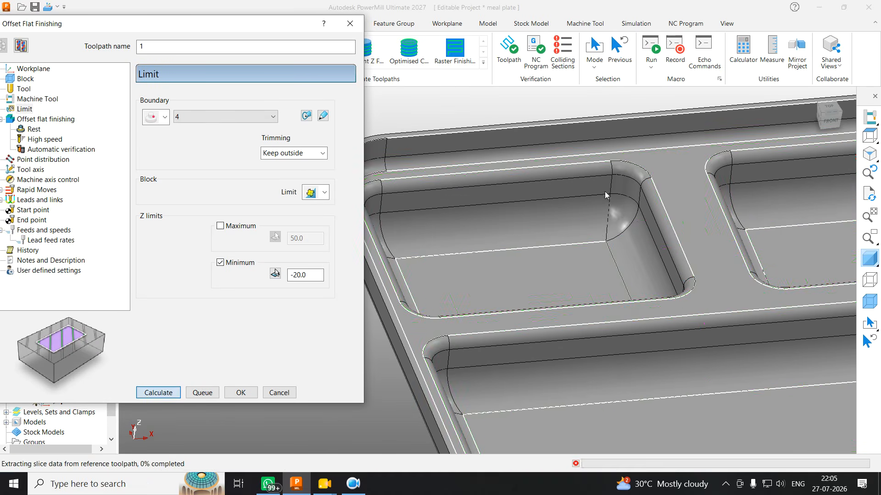
scroll(601, 193, down, 2)
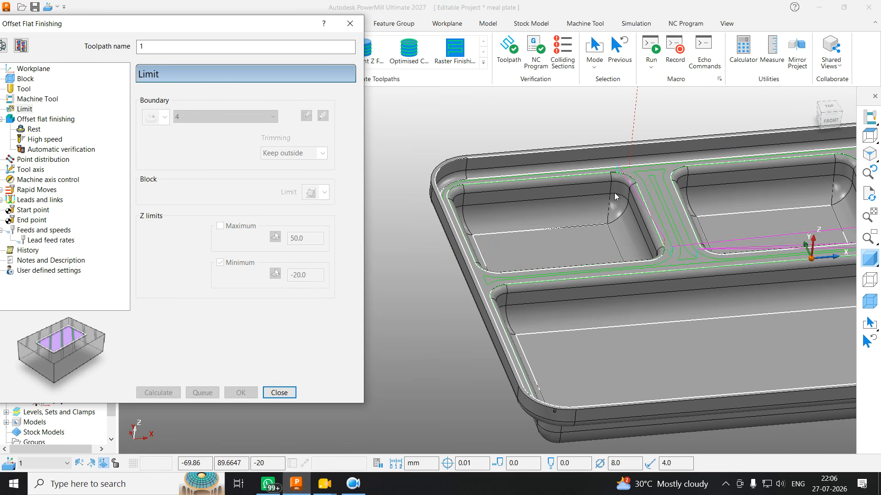
scroll(672, 144, down, 5)
scroll(729, 188, up, 4)
middle_drag(603, 160, 637, 192)
scroll(637, 192, down, 3)
Check the flat top face's depth in its model properties and rename the toolpath 8_DEPTH10MM
drag(181, 26, 328, 27)
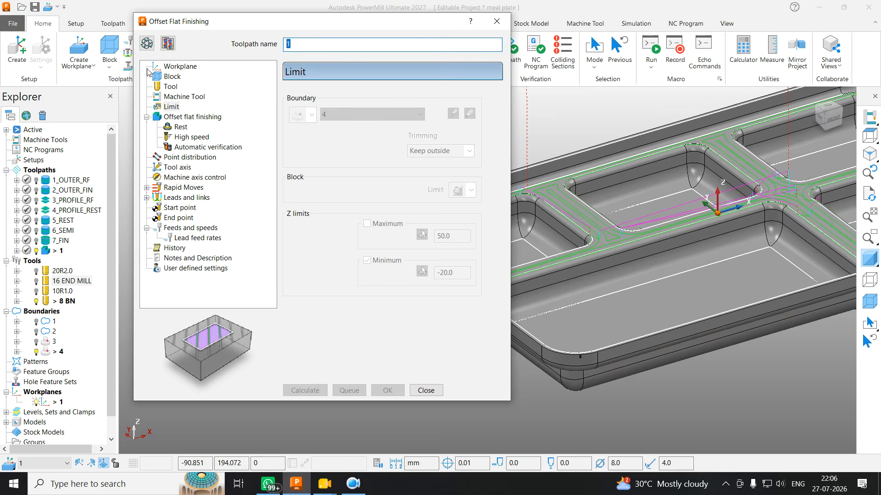
scroll(621, 231, up, 4)
right_click(629, 241)
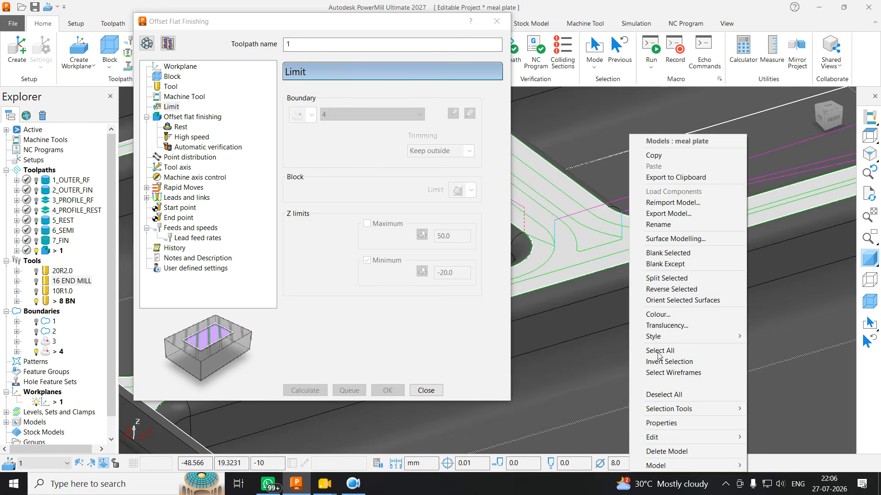
click(660, 422)
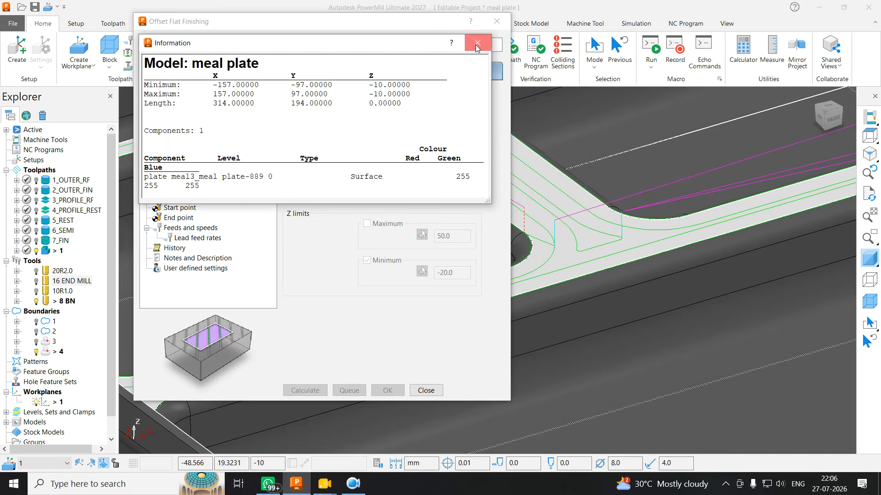
click(477, 38)
text(8_depth10mm)
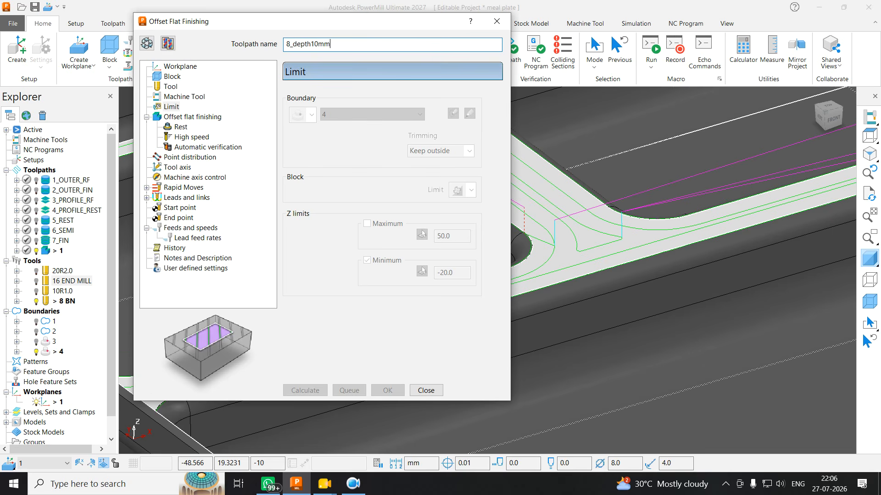
key(Return)
Make an editable copy of the top-face toolpath and name it 9_DEPTH30MM
drag(296, 46, 332, 46)
key(BackSpace)
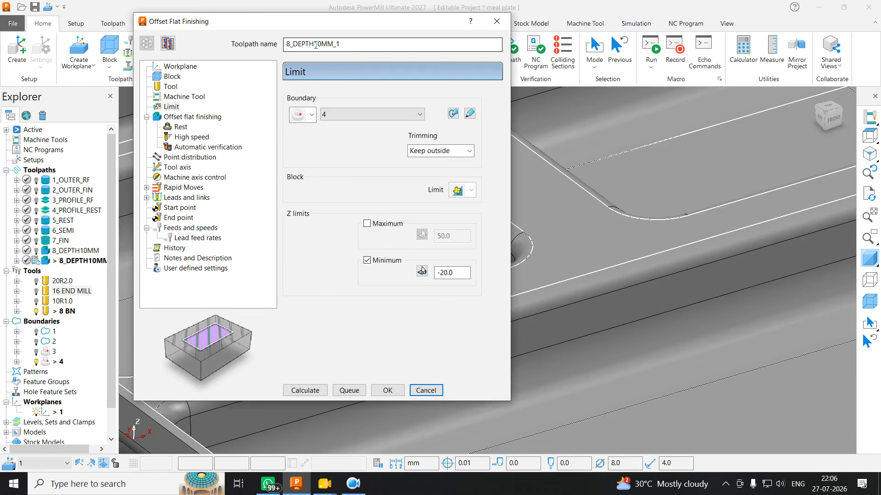
click(315, 45)
key(BackSpace)
text(3)
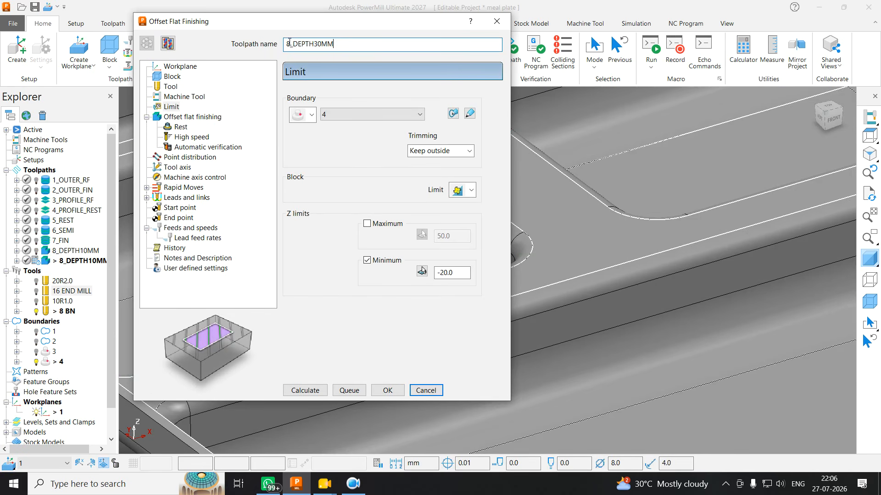
text(9)
Replace the minimum Z limit with a maximum Z limit of -20 mm picked on the model and calculate the floor toolpath
click(171, 106)
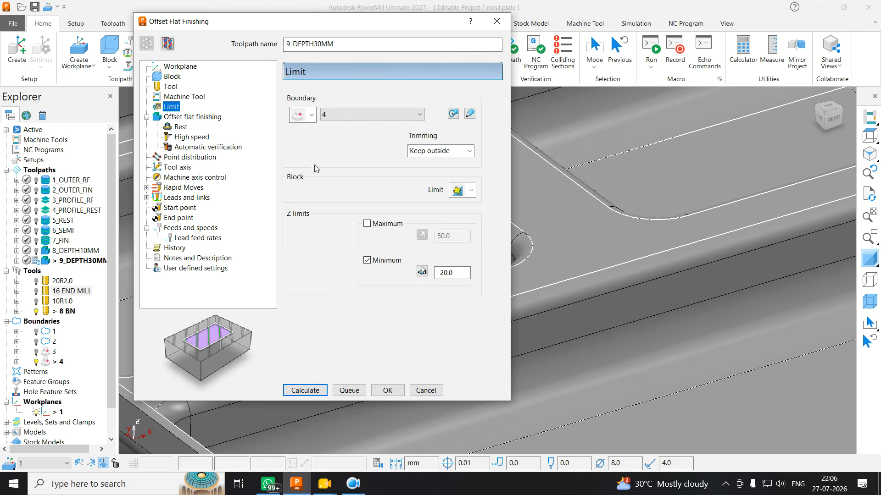
click(366, 261)
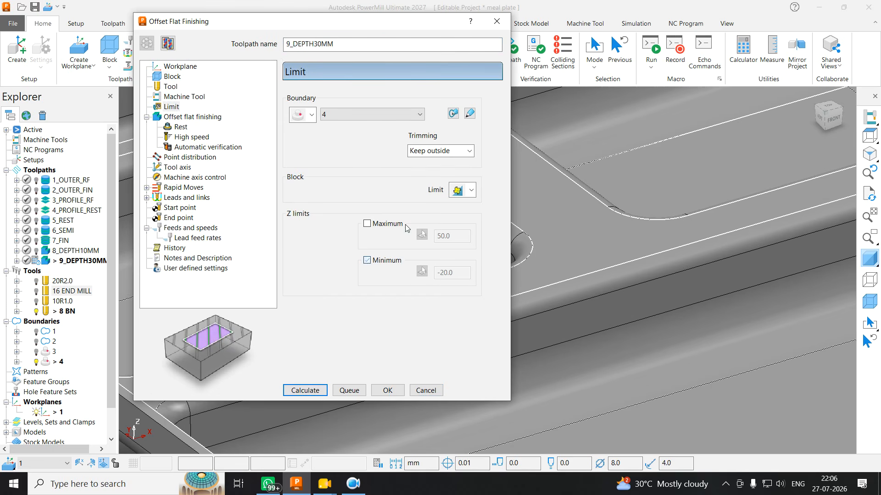
click(367, 223)
scroll(683, 274, down, 3)
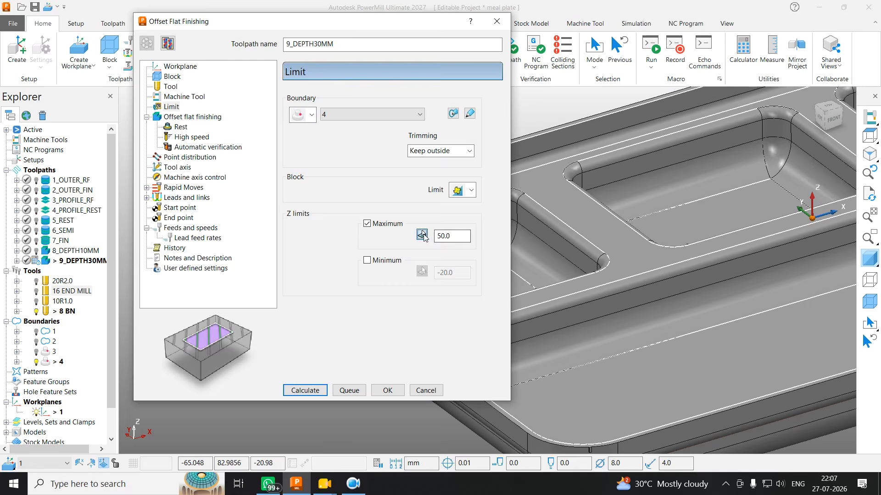
click(422, 235)
click(633, 177)
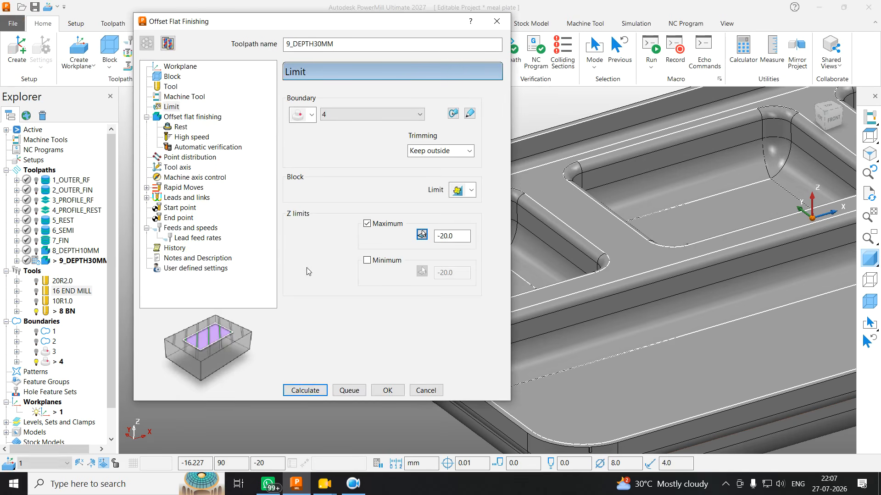
click(305, 390)
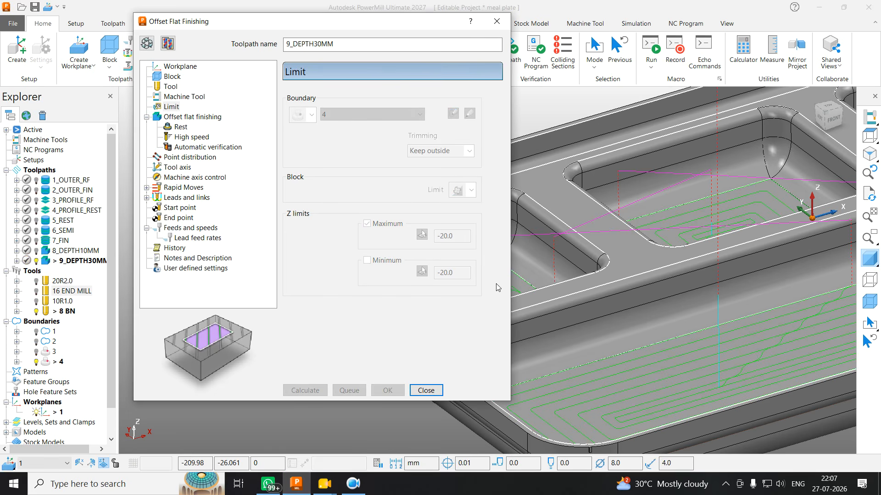
click(425, 390)
scroll(505, 299, down, 5)
scroll(535, 295, up, 5)
scroll(579, 306, down, 5)
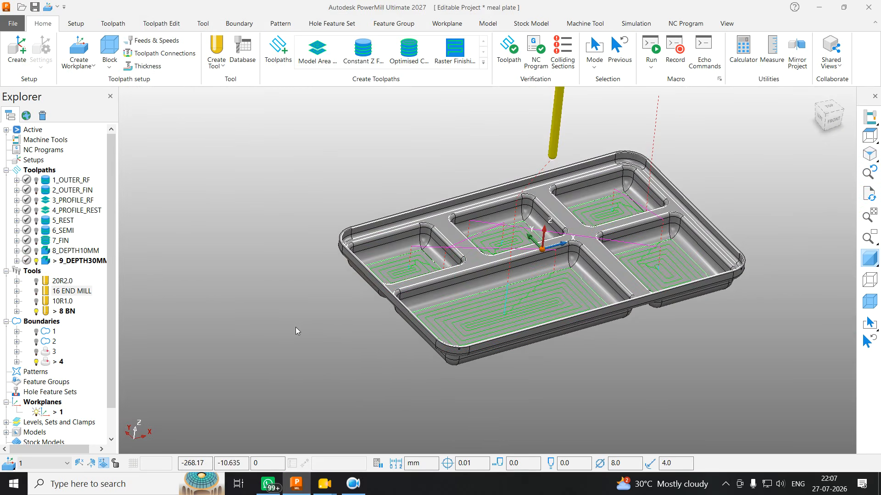
Deactivate the 9_DEPTH30MM toolpath, the 8 BN tool and boundary 4, and accept the block with its existing limits
double_click(69, 261)
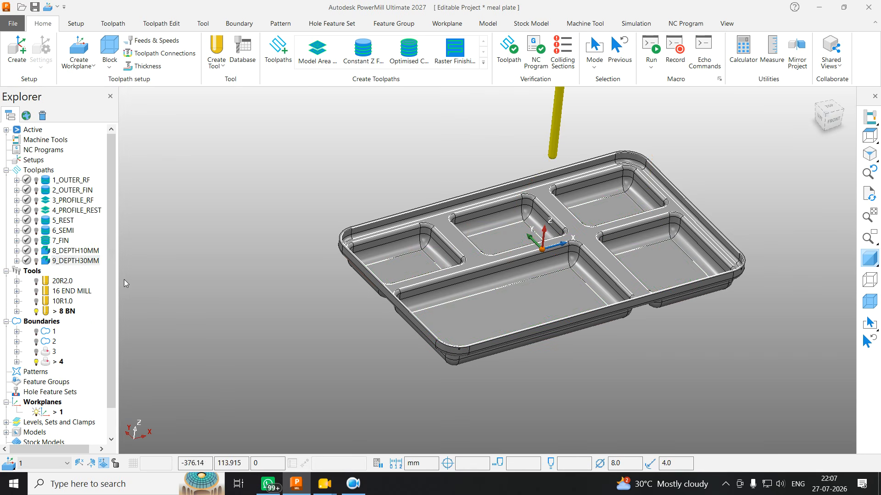
double_click(46, 312)
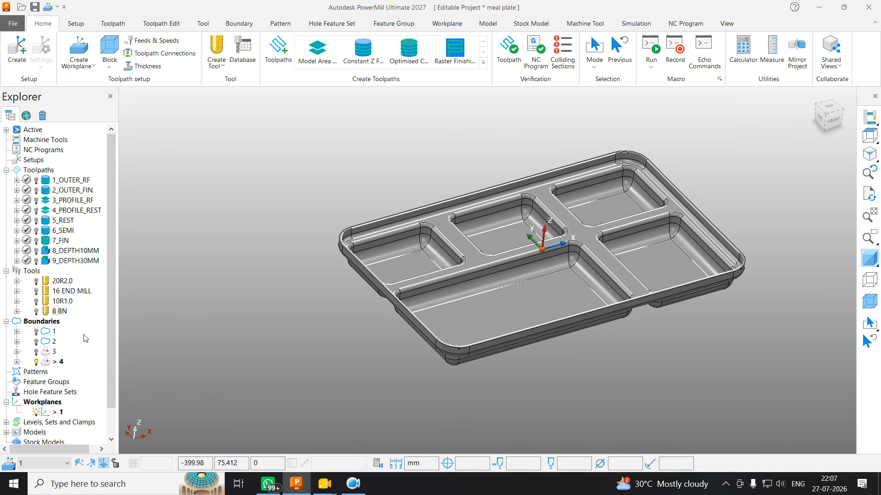
double_click(46, 362)
scroll(492, 195, up, 5)
middle_drag(492, 194, 559, 258)
scroll(559, 258, up, 2)
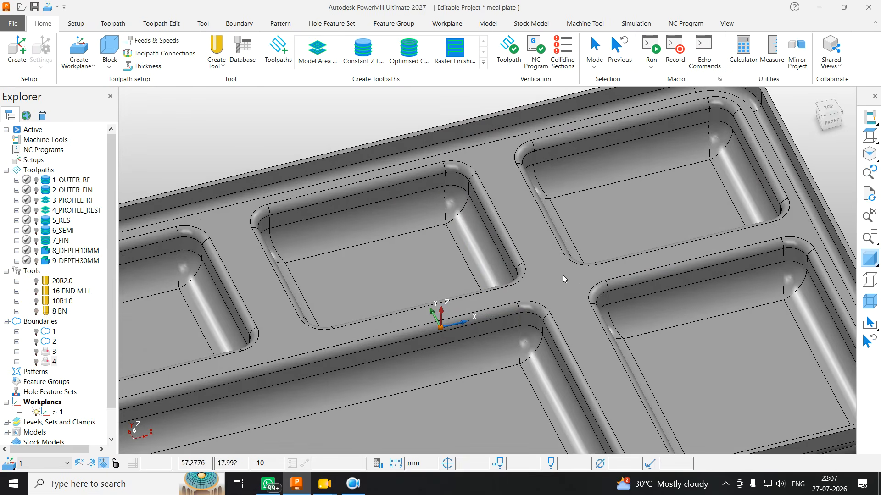
scroll(544, 248, down, 5)
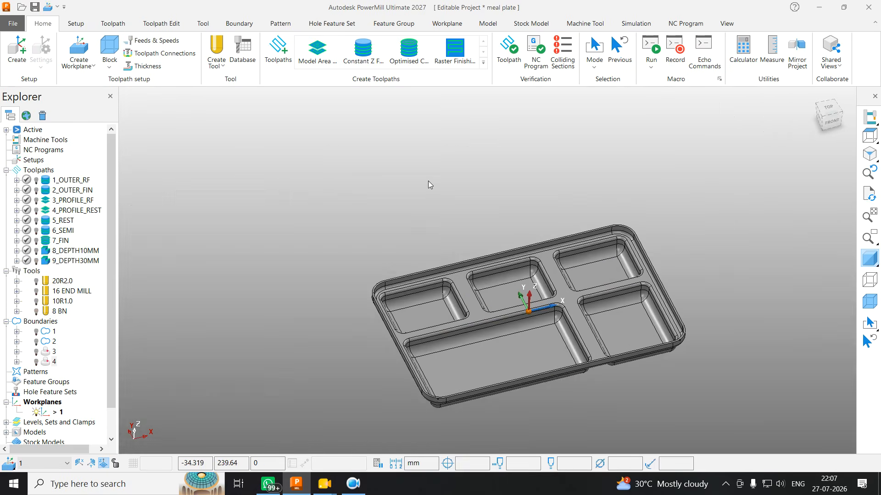
click(110, 50)
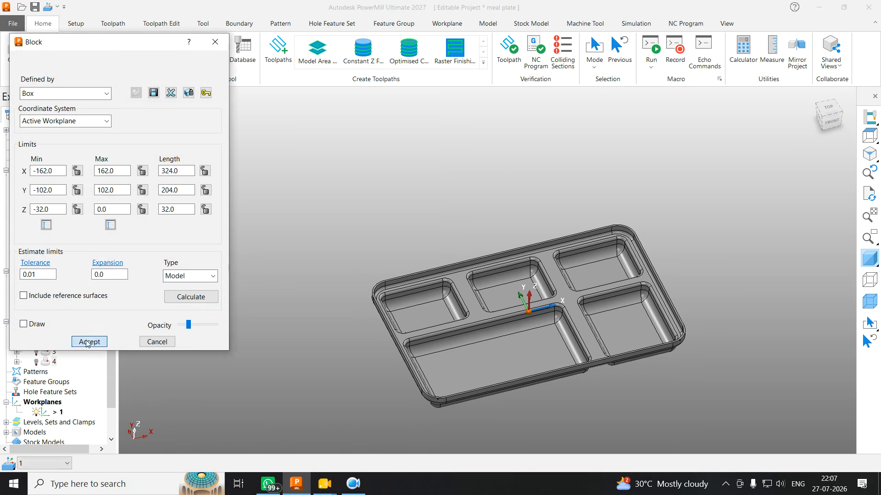
click(88, 342)
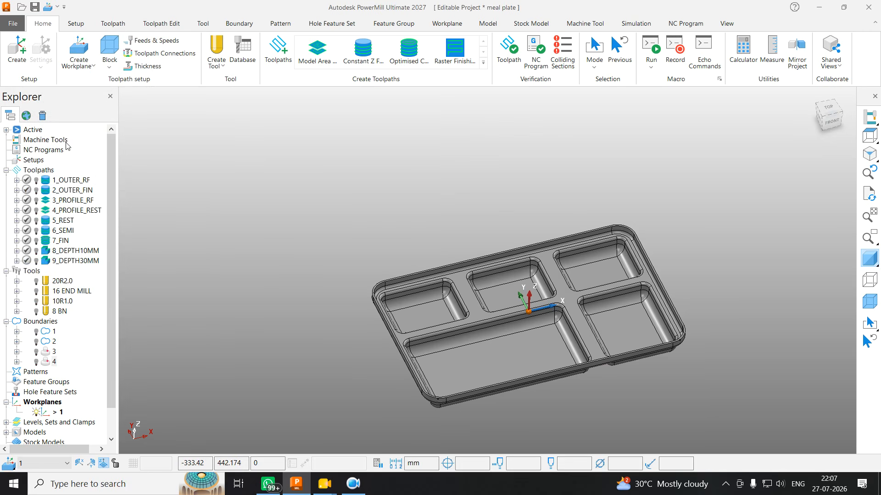
right_click(46, 152)
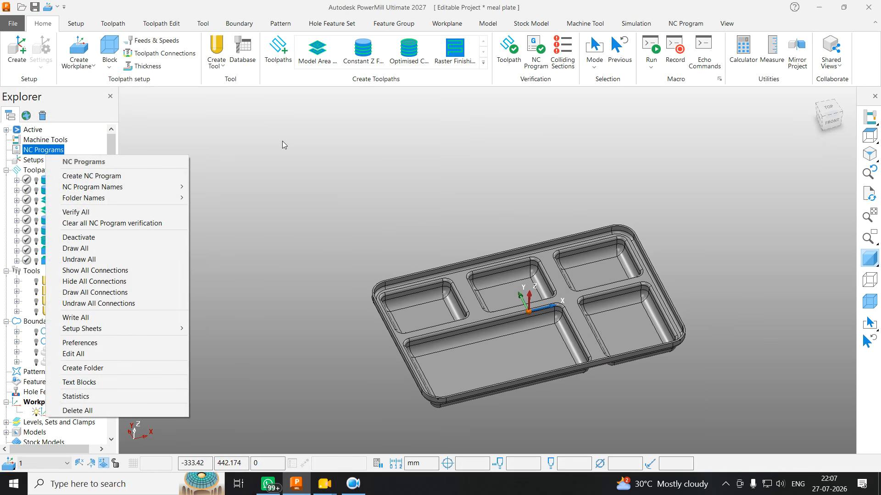
click(118, 176)
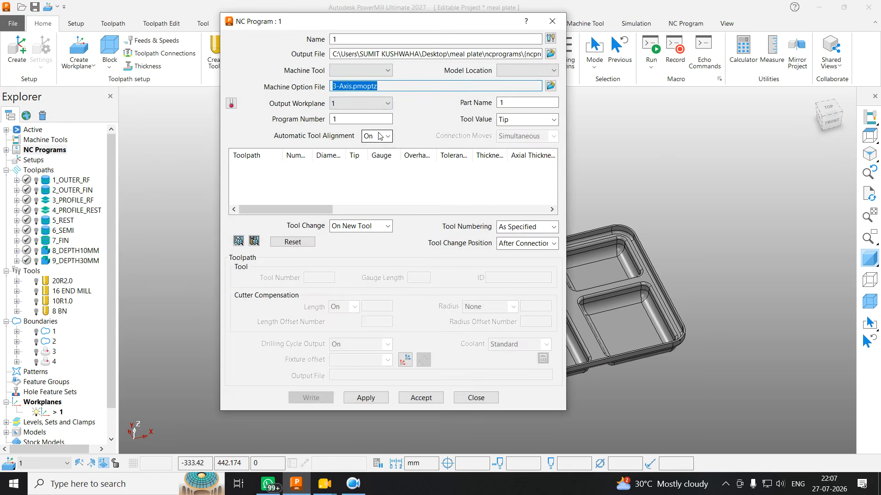
click(549, 22)
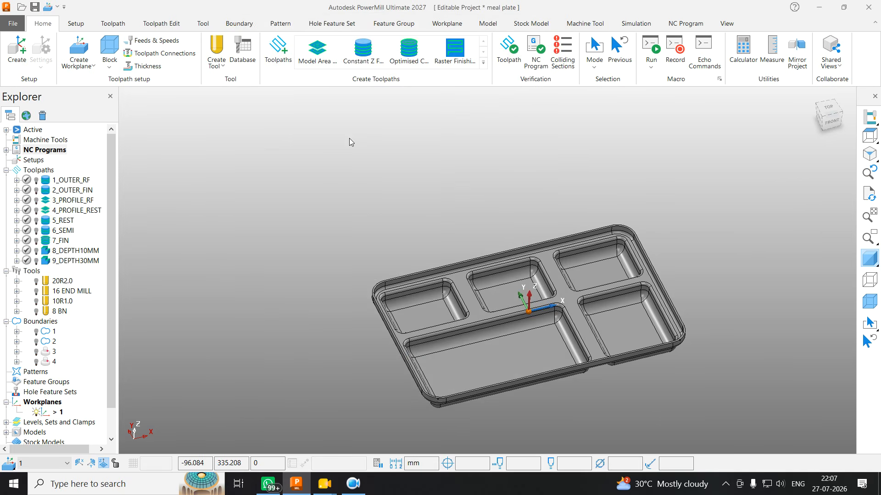
scroll(587, 290, up, 2)
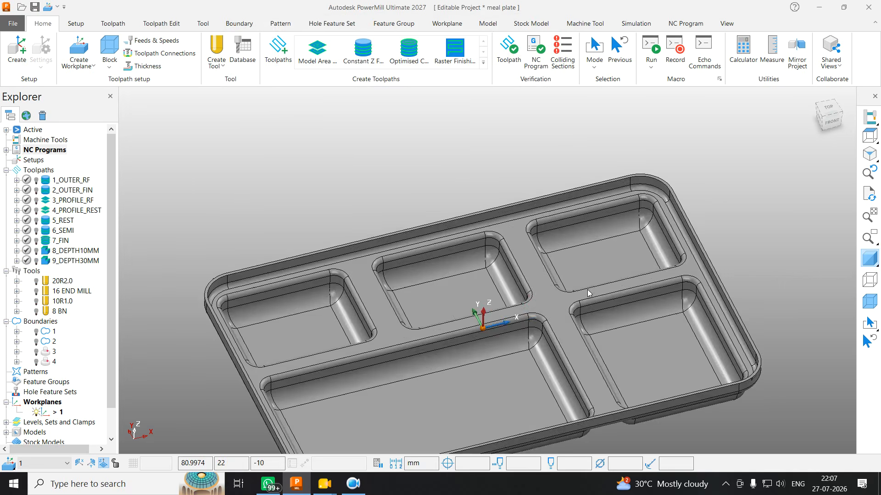
scroll(459, 262, down, 3)
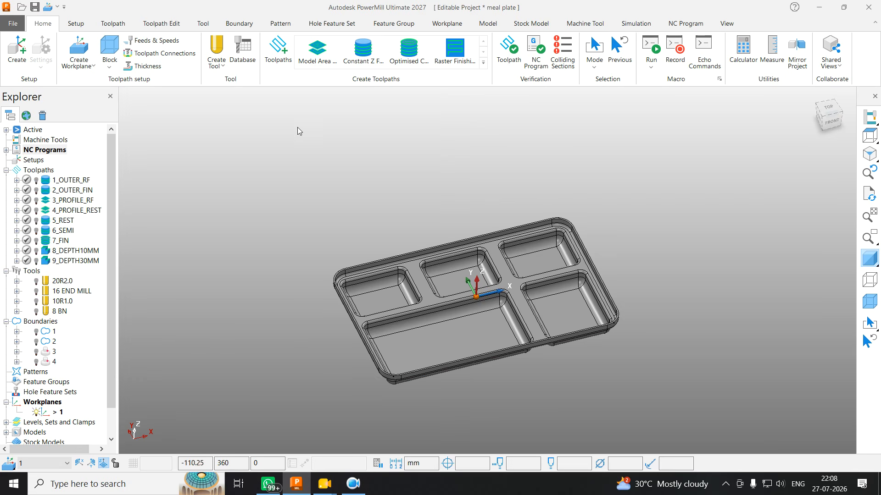
click(6, 150)
right_click(48, 152)
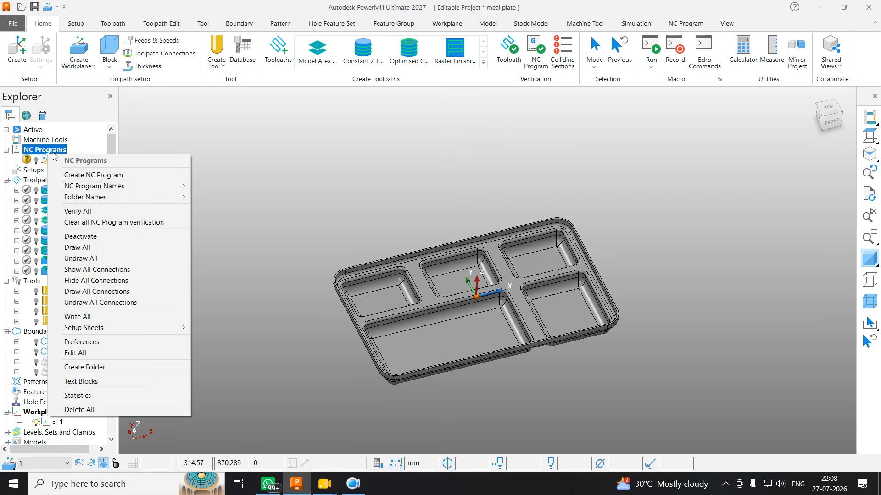
click(87, 410)
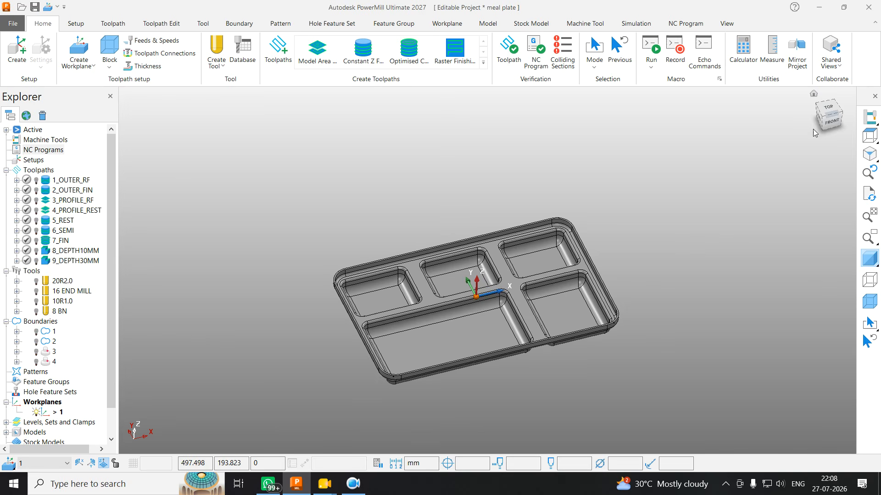
View the plate from the top and check the setup sheet paths, including the project summary template
click(870, 135)
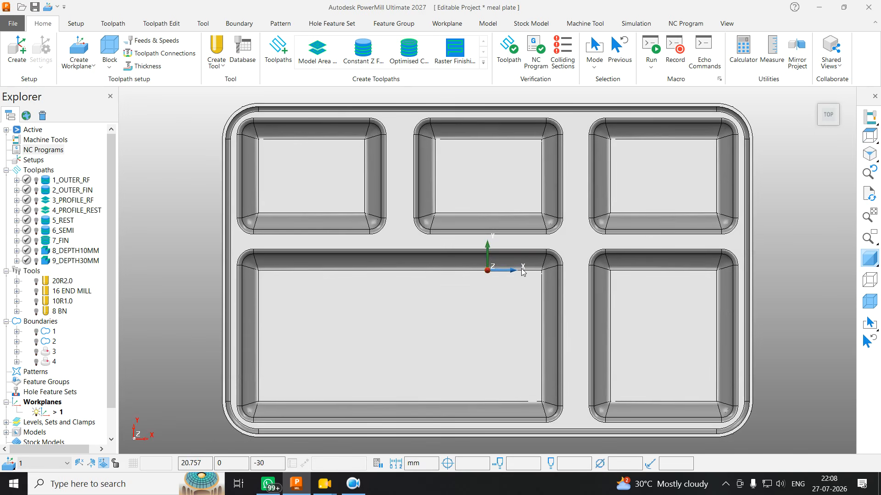
right_click(41, 152)
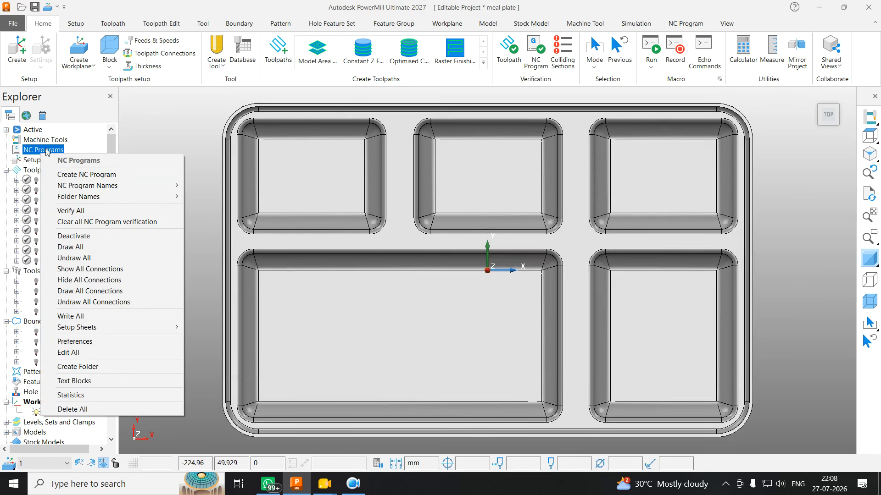
mouse_move(102, 327)
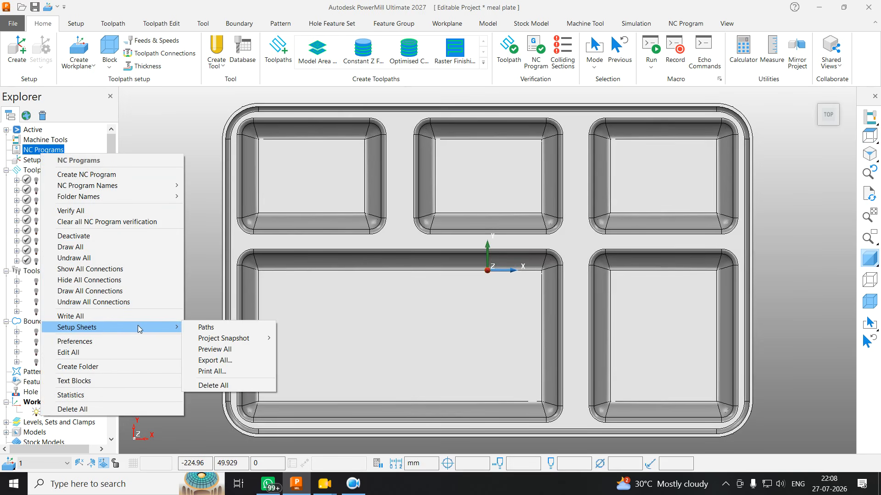
click(205, 327)
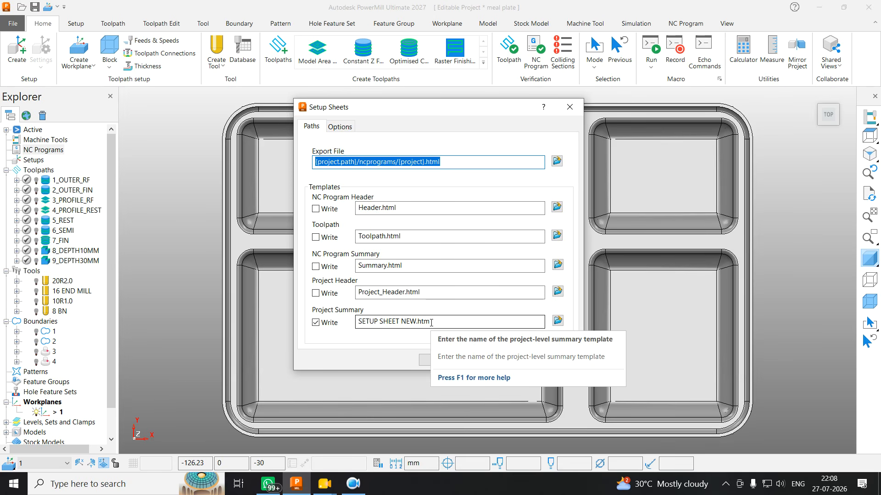
drag(423, 322, 366, 321)
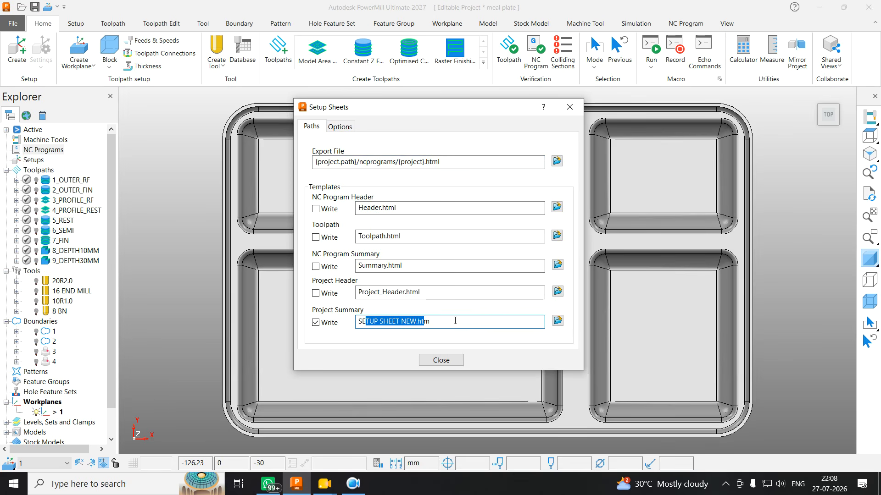
click(569, 106)
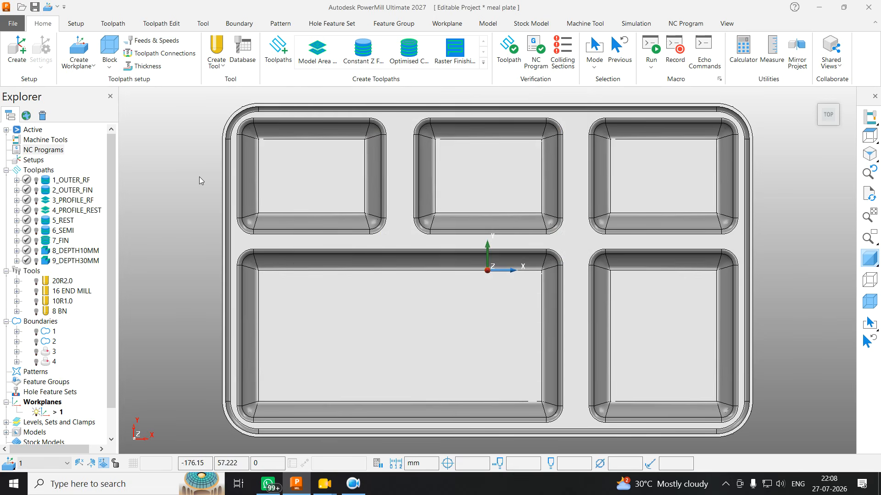
Capture the current top view of the plate as the project snapshot for the setup sheets
right_click(43, 151)
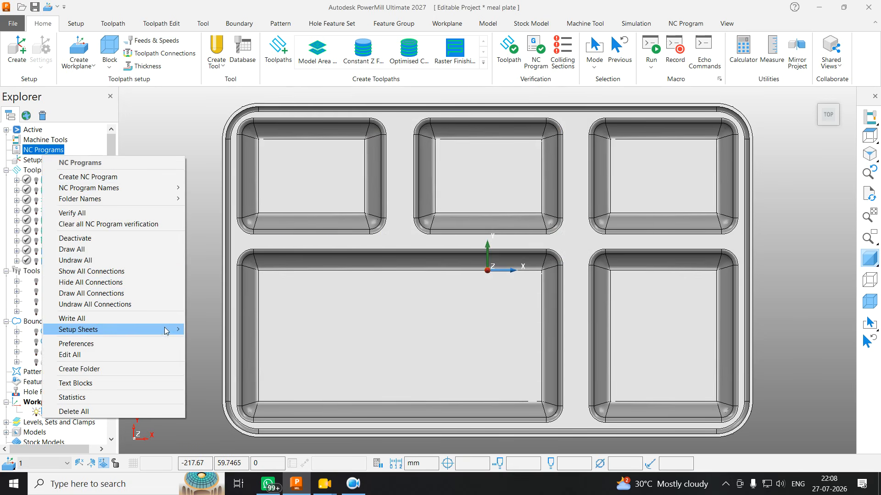
mouse_move(167, 332)
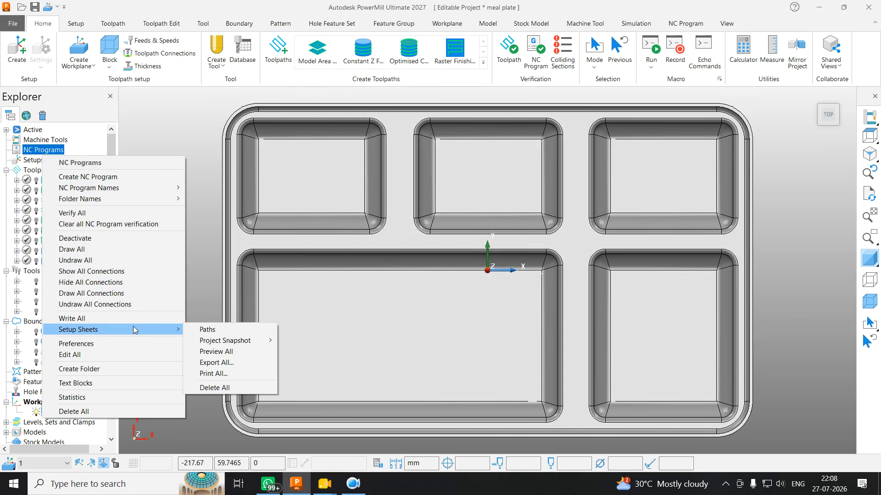
mouse_move(234, 344)
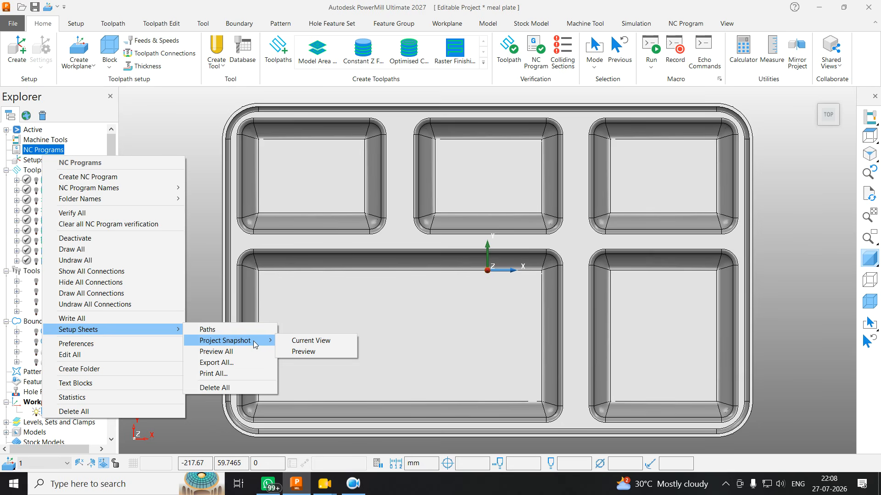
click(201, 169)
right_click(52, 152)
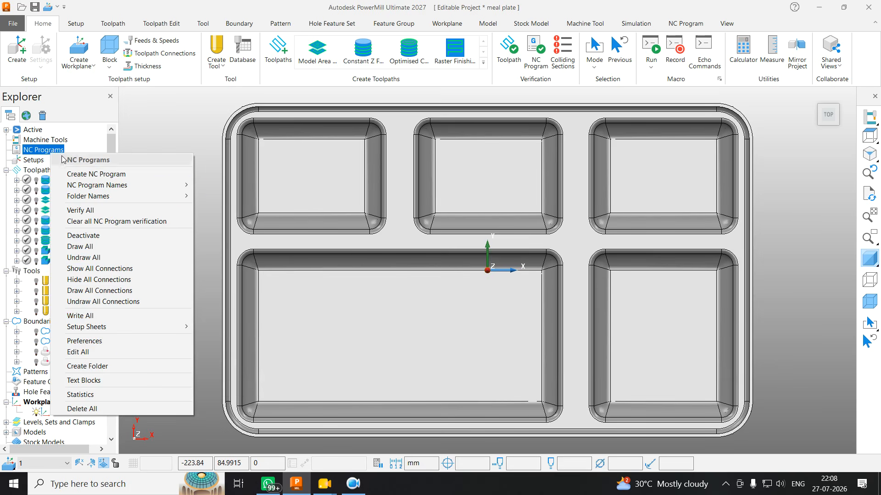
mouse_move(103, 328)
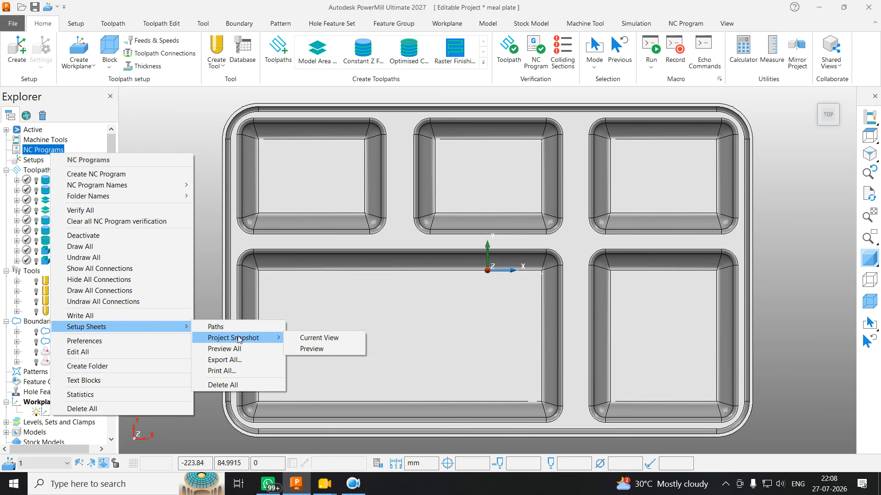
click(319, 340)
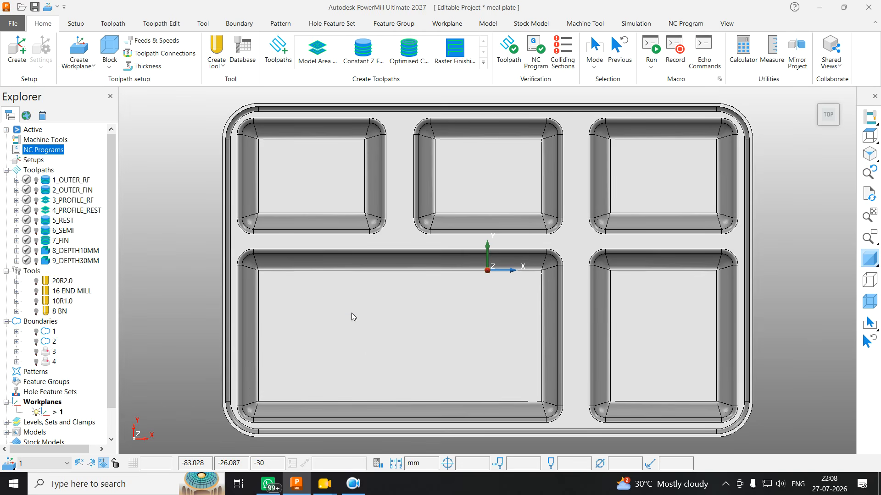
scroll(351, 313, down, 5)
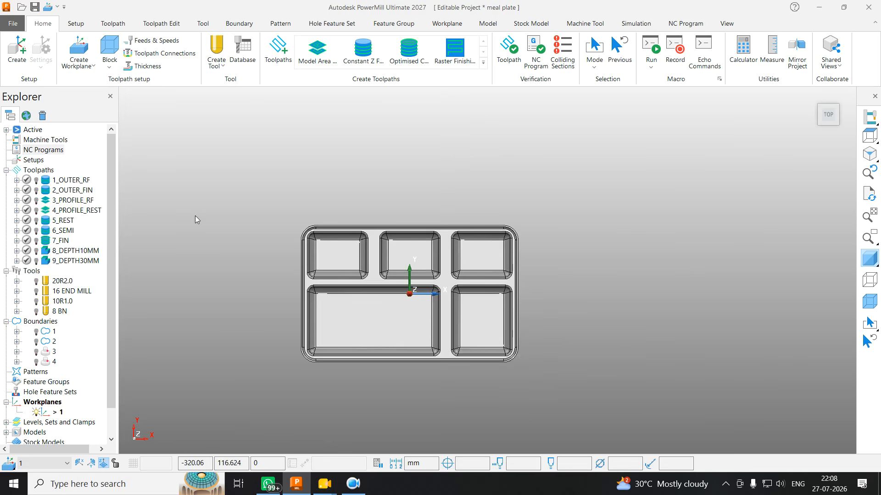
right_click(57, 154)
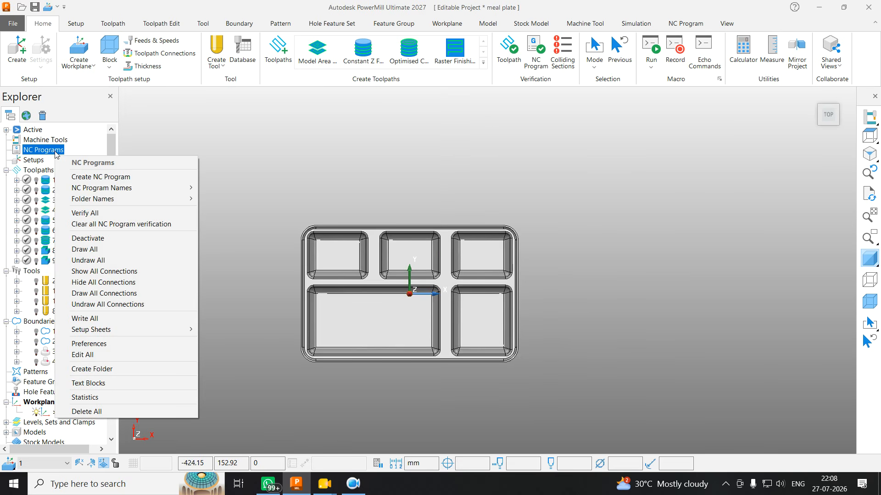
click(256, 146)
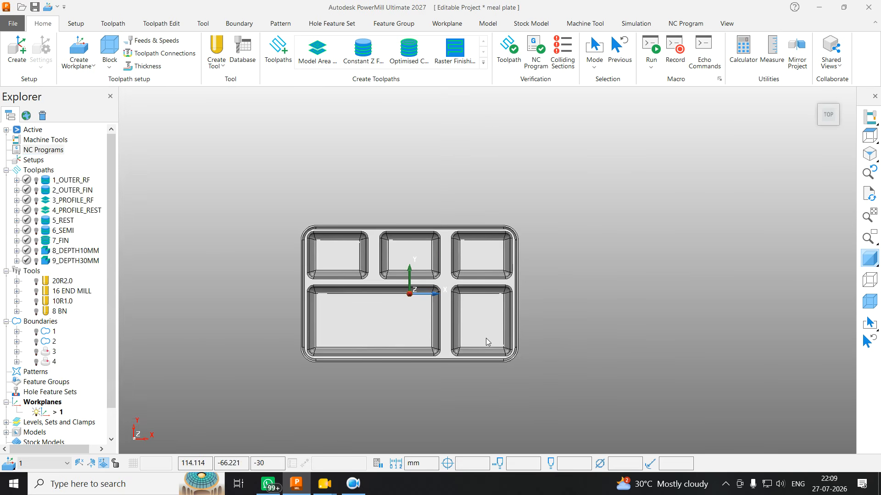
Save the meal plate project and fit the plate in the top view
scroll(469, 318, up, 3)
scroll(358, 224, down, 3)
scroll(334, 204, up, 1)
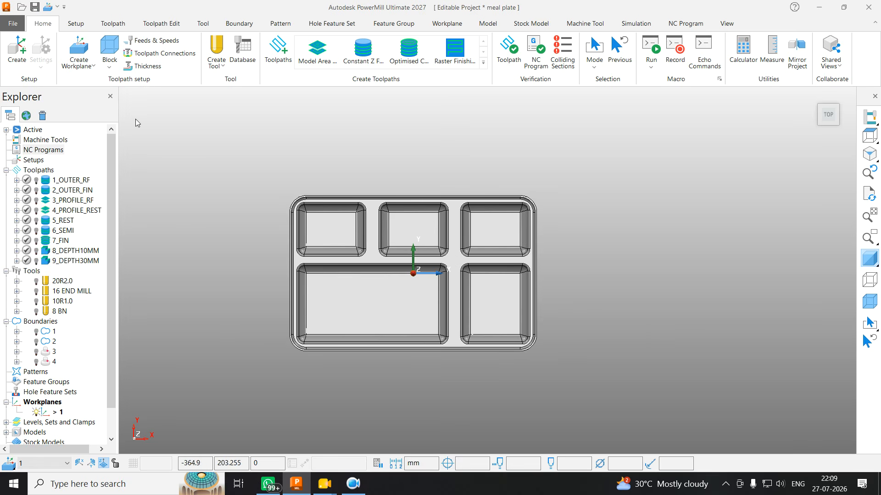
click(35, 7)
click(869, 136)
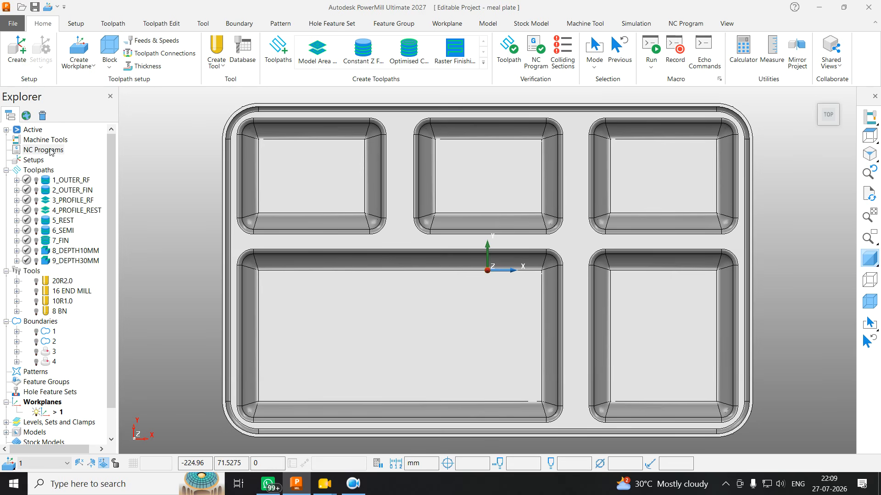
Switch to the meal plate project folder on the desktop and inspect ProjectSnapshot.png in SetupSheets_files\snapshots
click(820, 7)
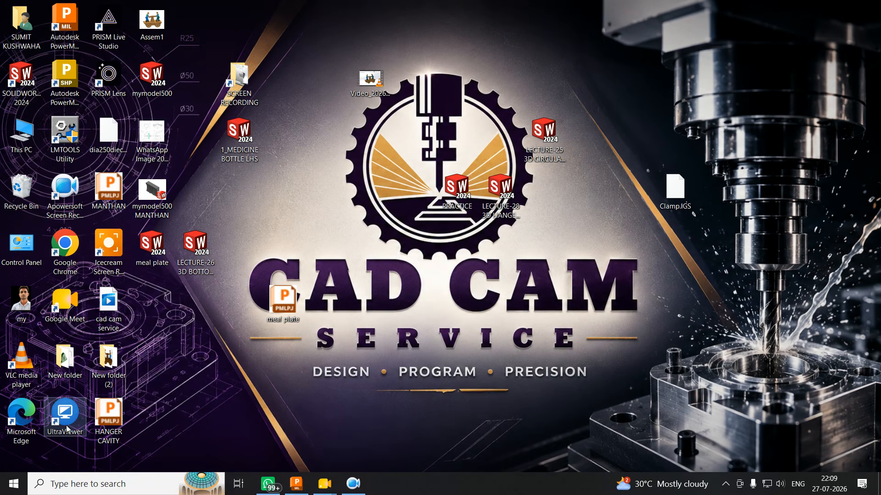
double_click(285, 301)
click(682, 98)
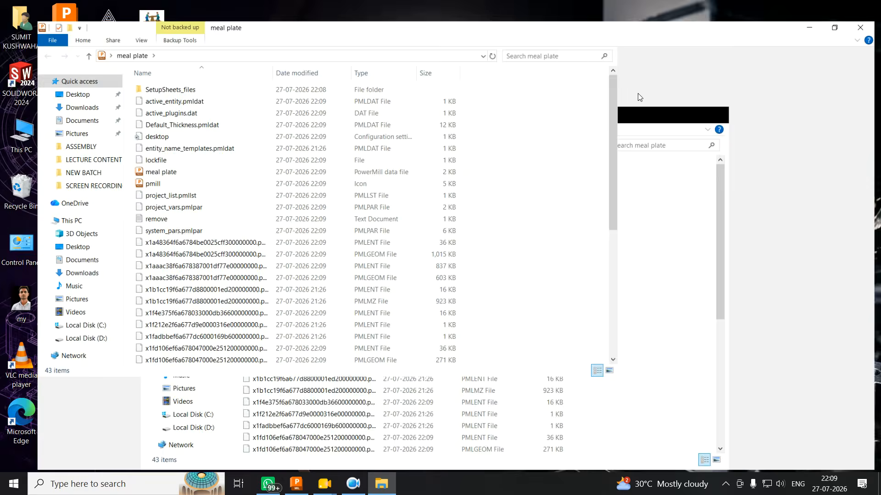
double_click(137, 73)
double_click(138, 73)
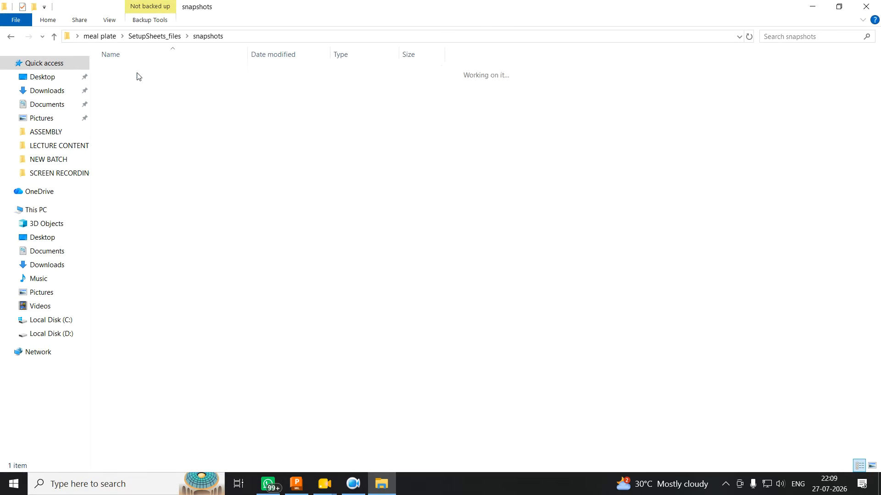
click(133, 76)
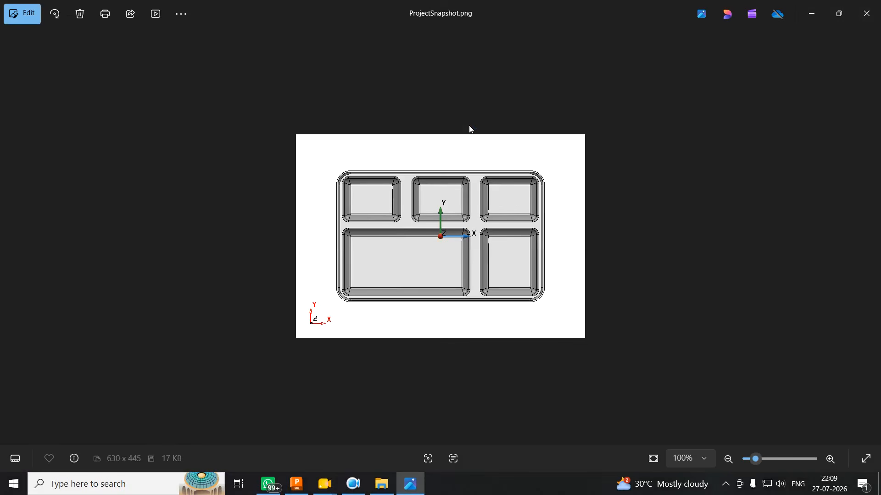
click(867, 14)
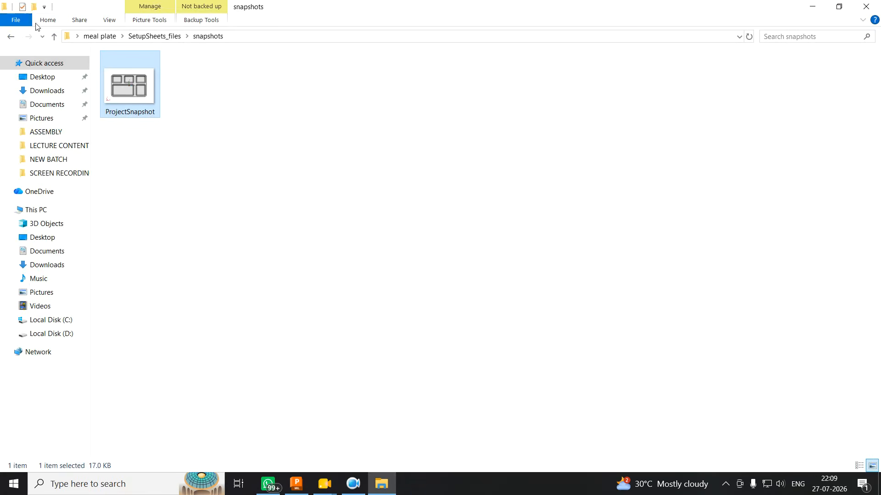
Return to the meal plate project folder and switch to PowerMill
click(9, 38)
click(10, 38)
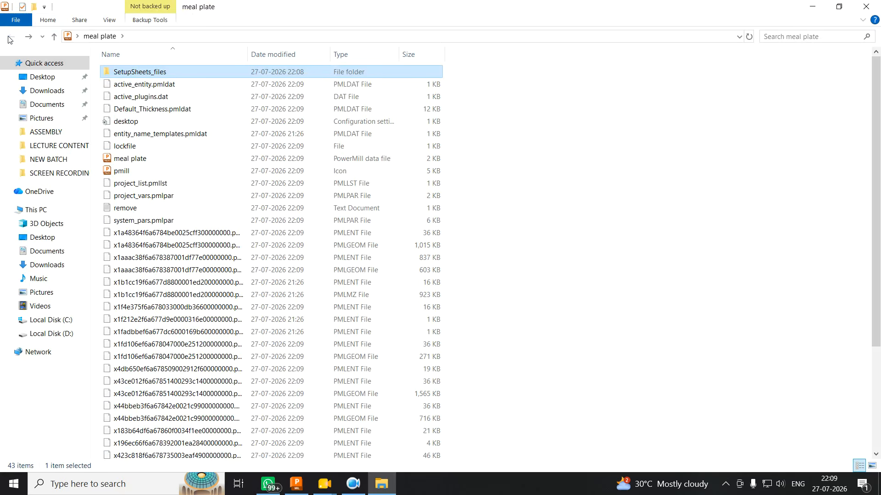
click(296, 483)
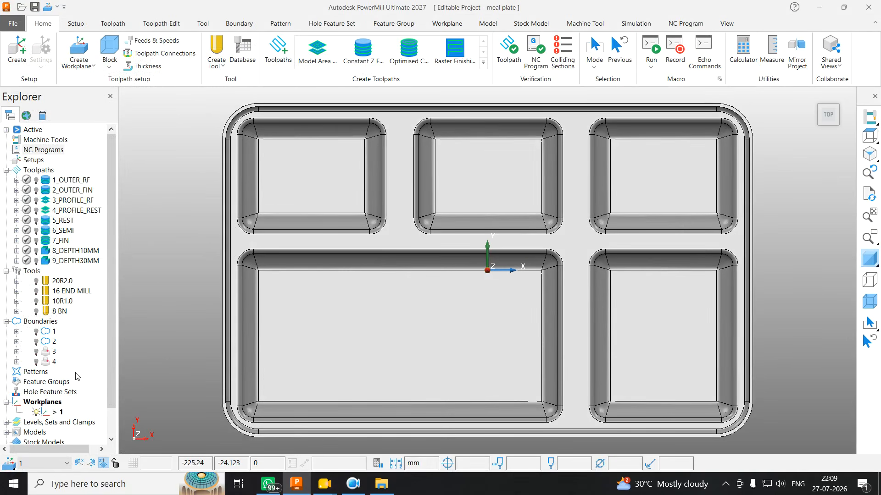
Rename workplane 1 as FINISH
click(61, 413)
click(61, 413)
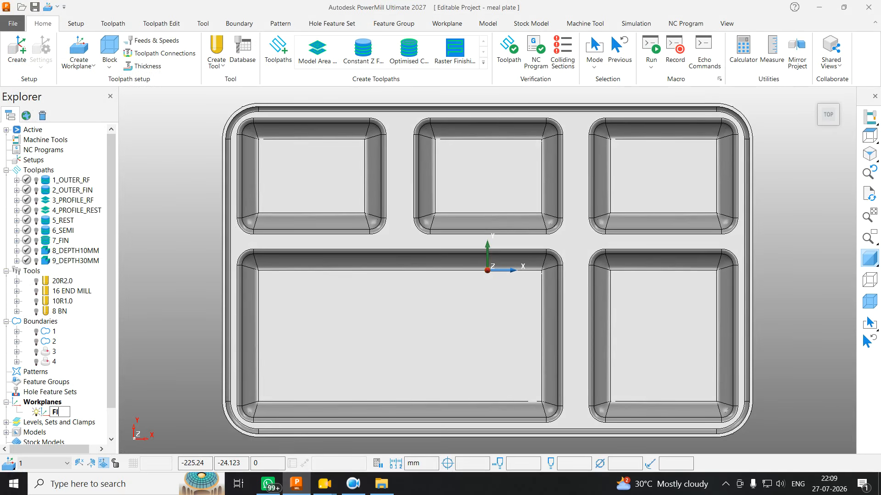
text(FINISH)
key(Return)
Open the NC program preferences and toggle Use Project off and back on to compare the output folder setting
right_click(28, 149)
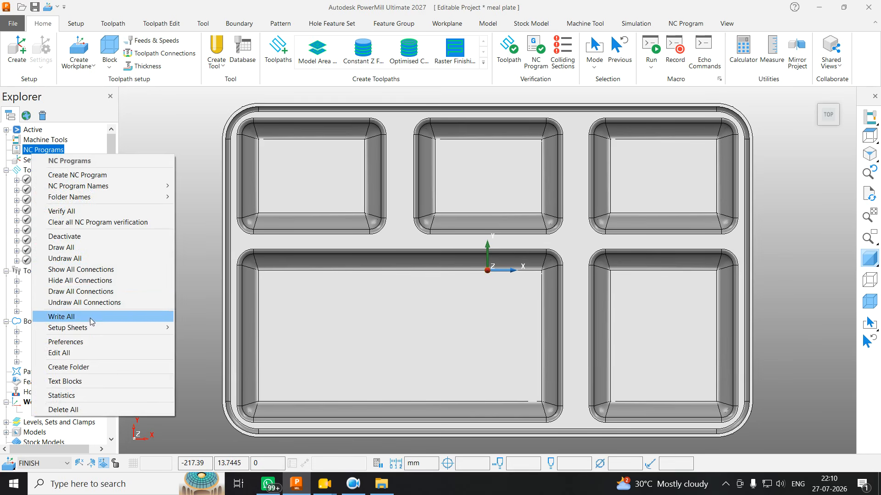
click(69, 342)
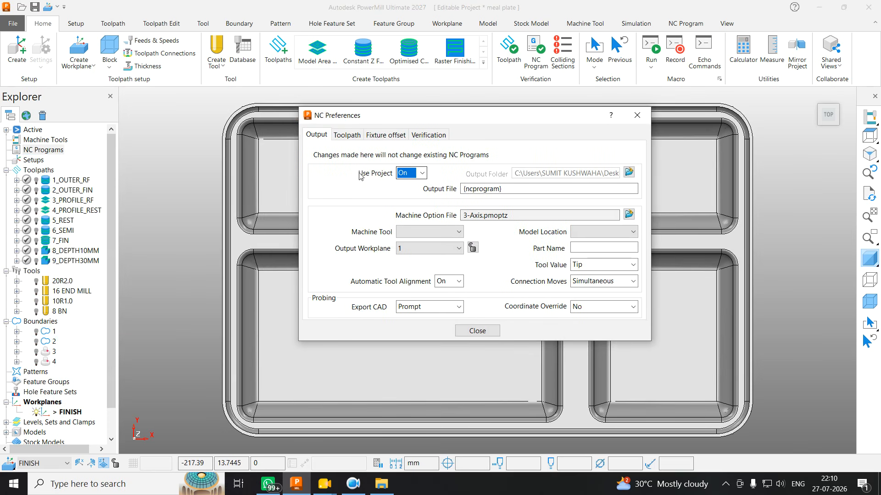
drag(412, 116, 380, 116)
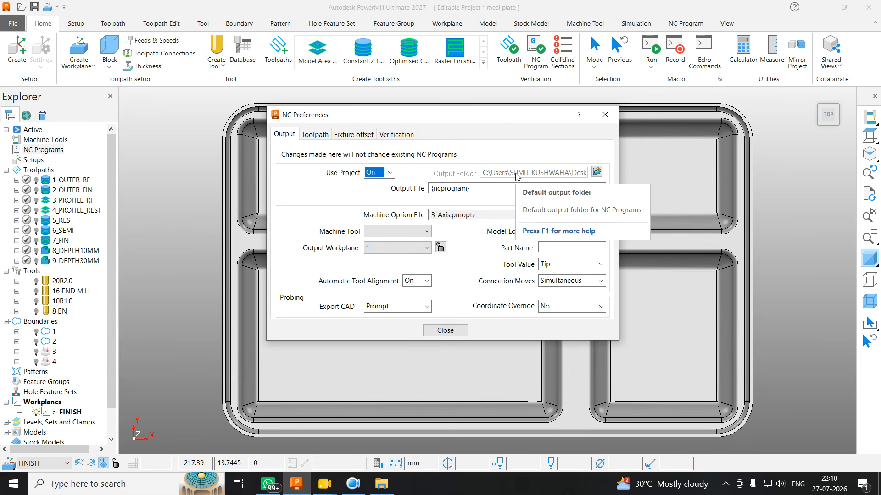
click(384, 173)
click(379, 195)
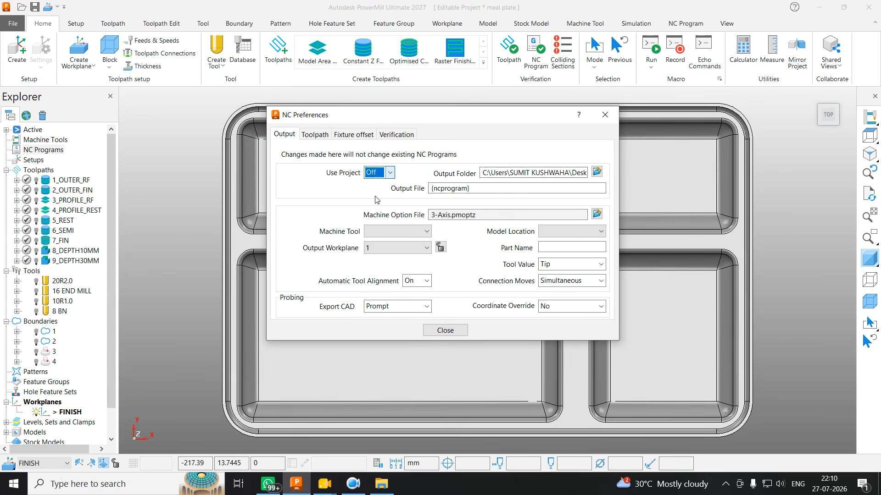
click(378, 172)
click(372, 194)
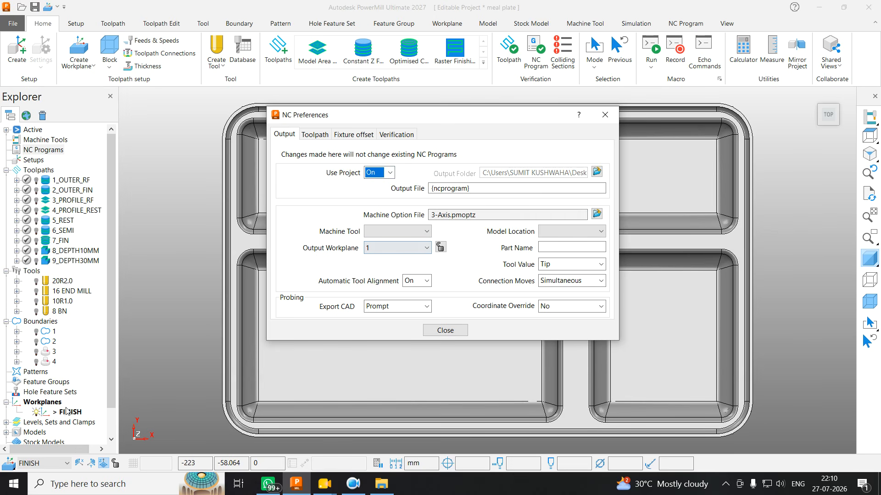
Set both the output workplane and the model location to FINISH in the NC preferences
click(397, 248)
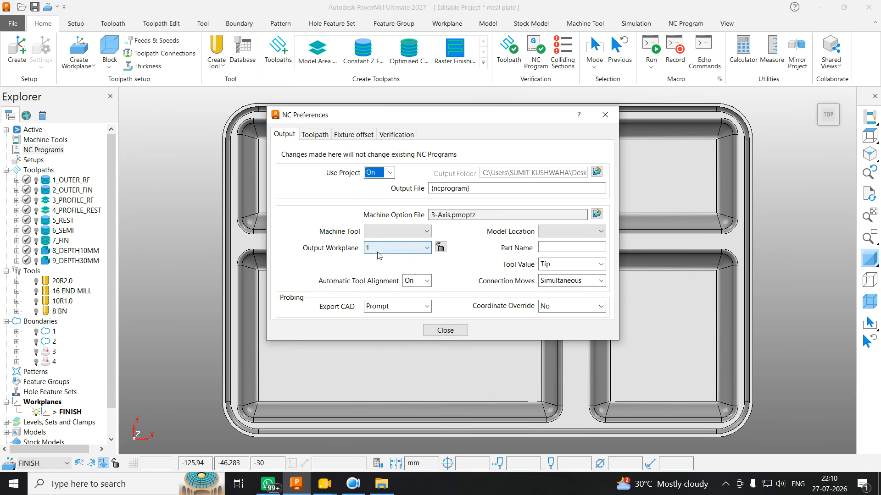
click(395, 271)
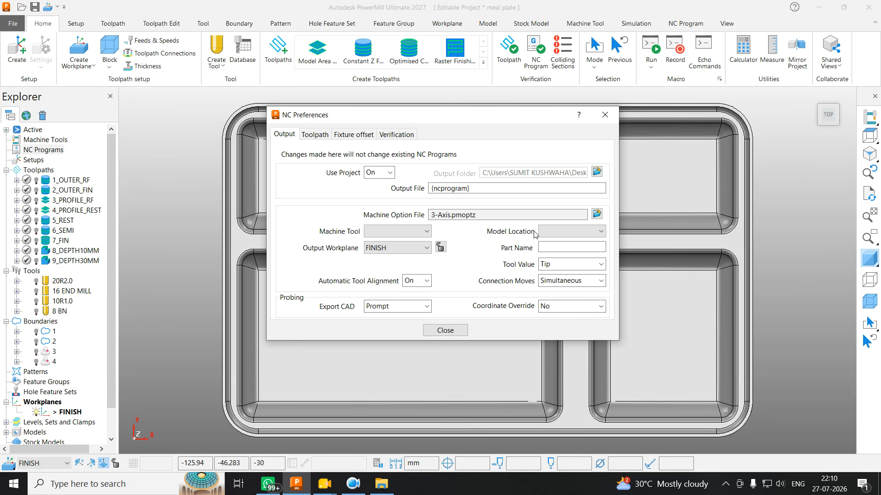
click(553, 231)
click(563, 255)
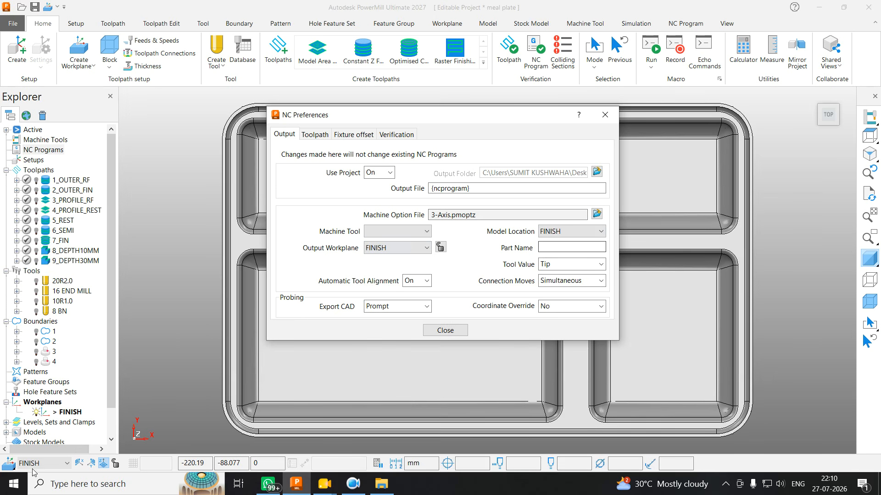
Rename the FINISH workplane as TOP
click(75, 413)
click(77, 413)
text(TOP)
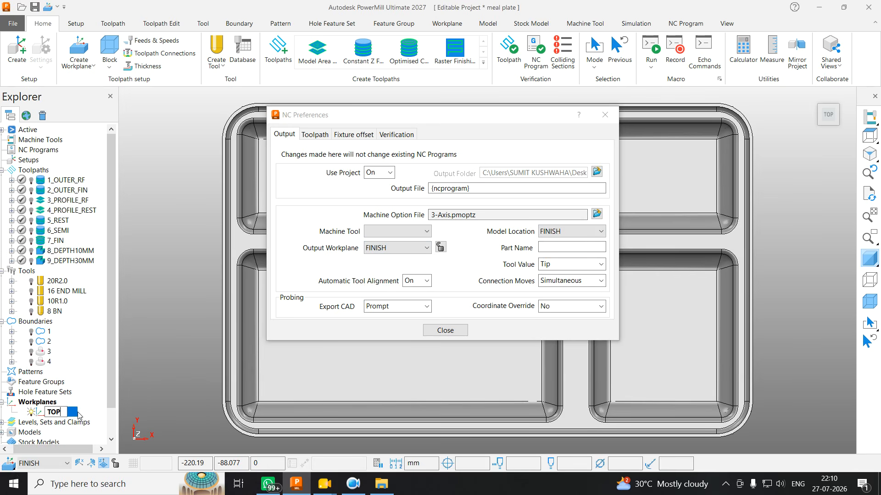
click(444, 120)
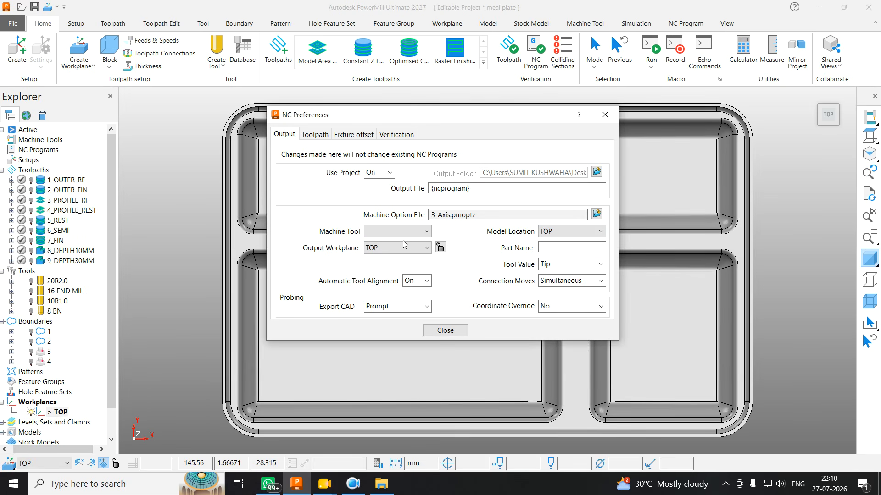
Select TOP as the output workplane and model location, and close the NC preferences
click(387, 250)
click(395, 271)
click(552, 232)
click(570, 255)
click(445, 330)
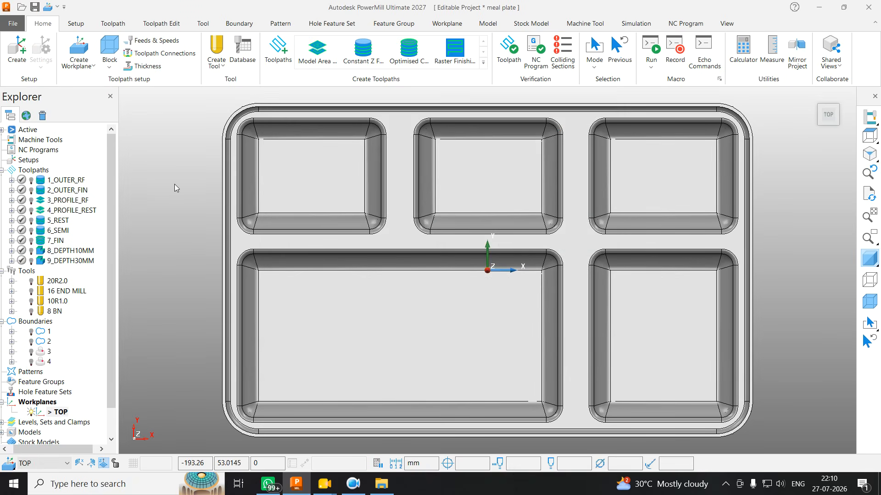
Create individual NC programs from all nine toolpaths and expand the NC programs list
right_click(42, 174)
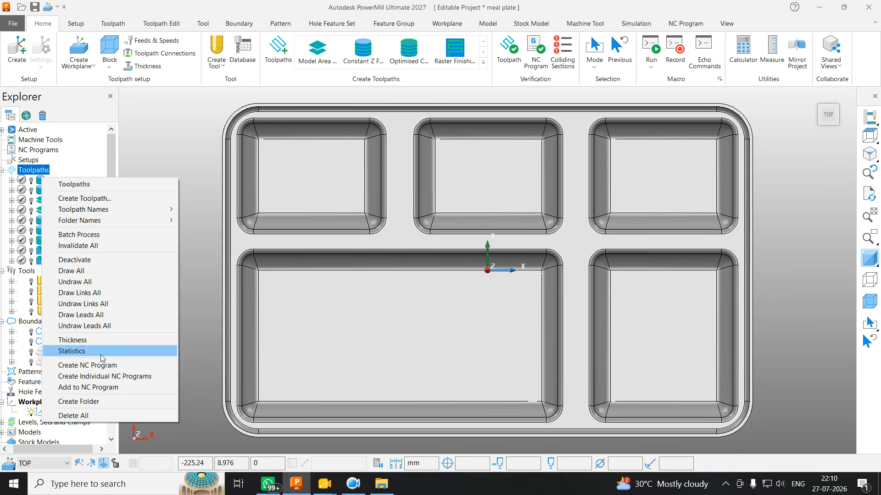
click(133, 377)
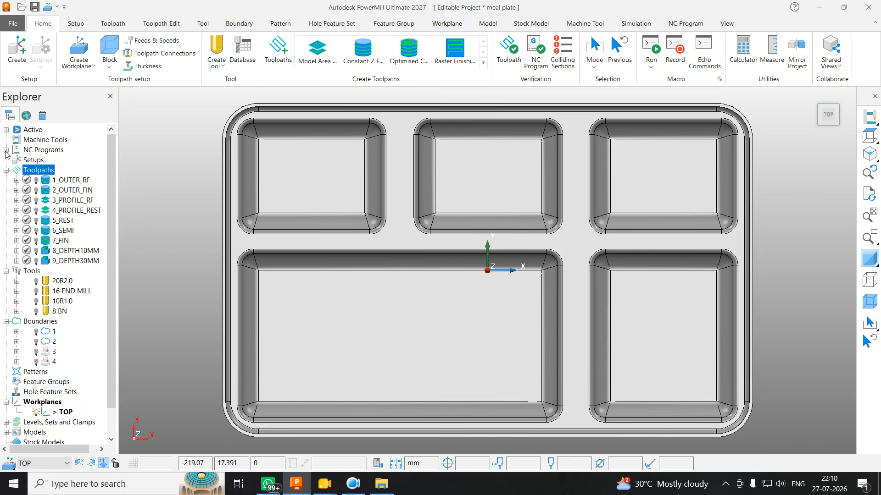
click(157, 161)
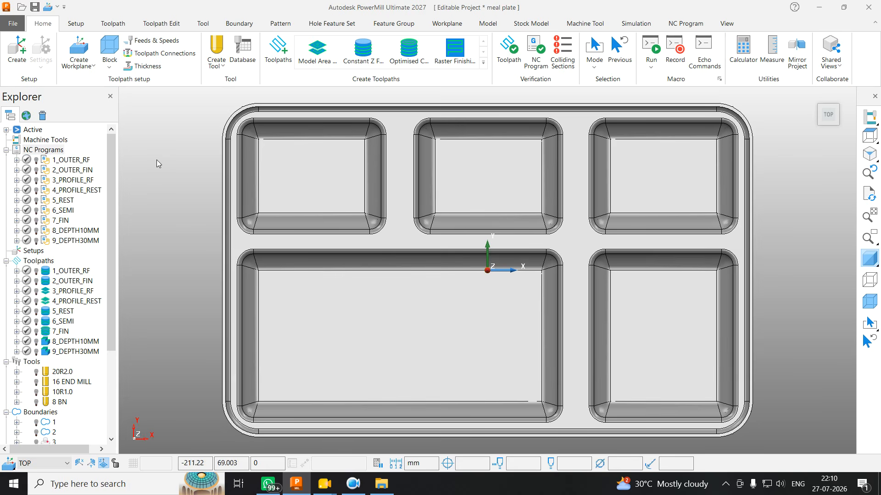
Generate the setup sheet print preview for all NC programs, view it in landscape orientation, and close it
right_click(46, 150)
mouse_move(146, 330)
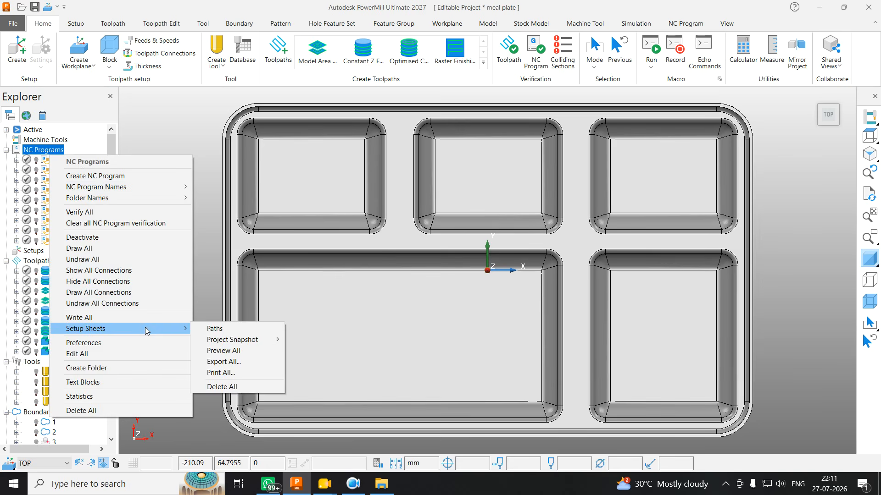
click(221, 373)
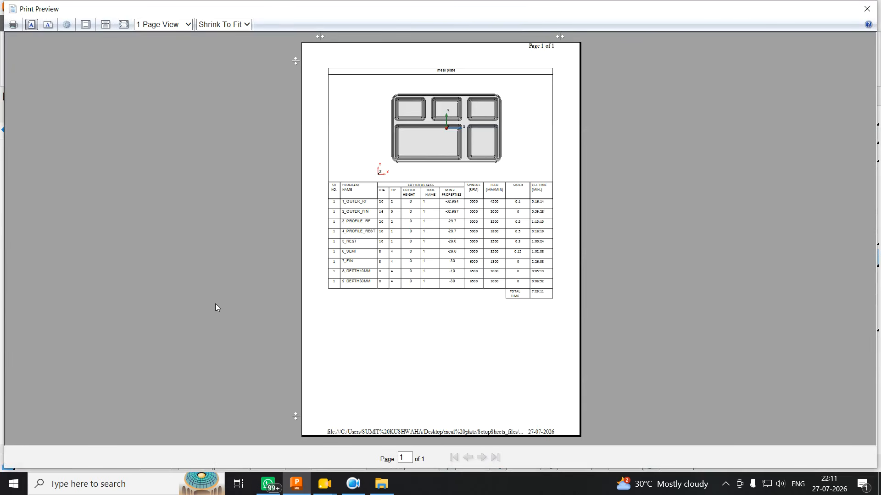
click(48, 25)
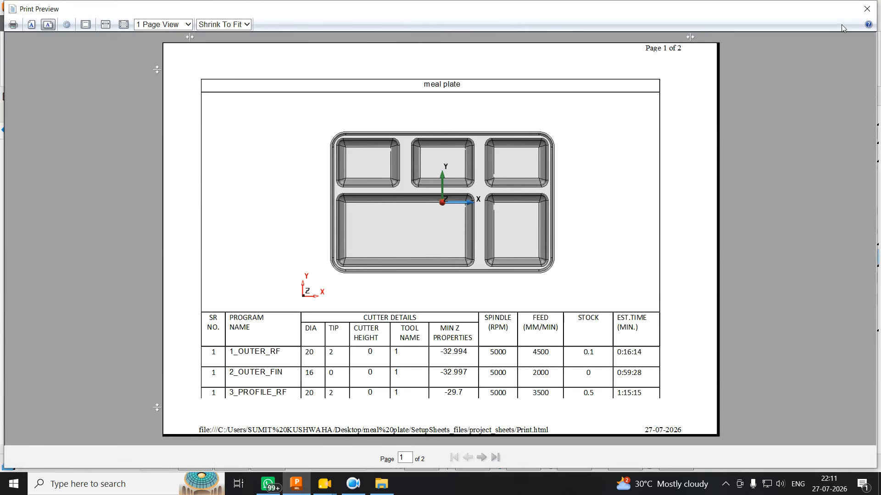
click(866, 8)
click(477, 43)
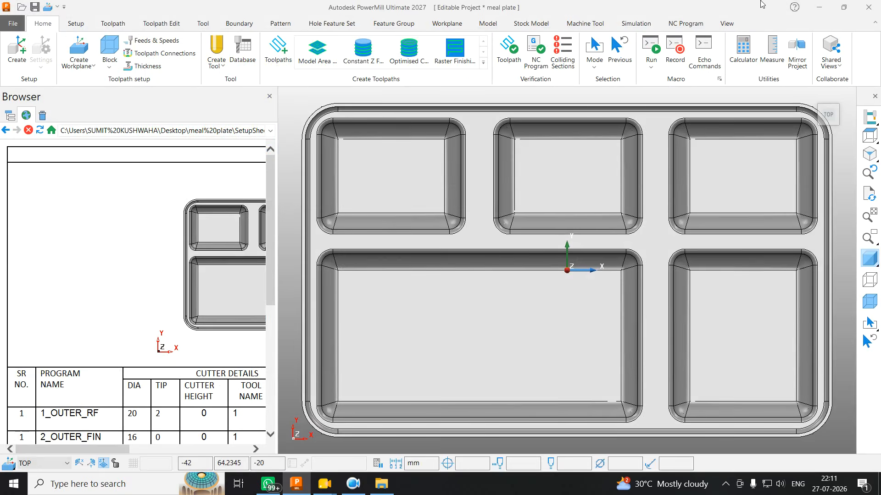
Switch to the meal plate project folder on the desktop and open SetupSheets_files\project_sheets\Print.html in Microsoft Edge
click(381, 484)
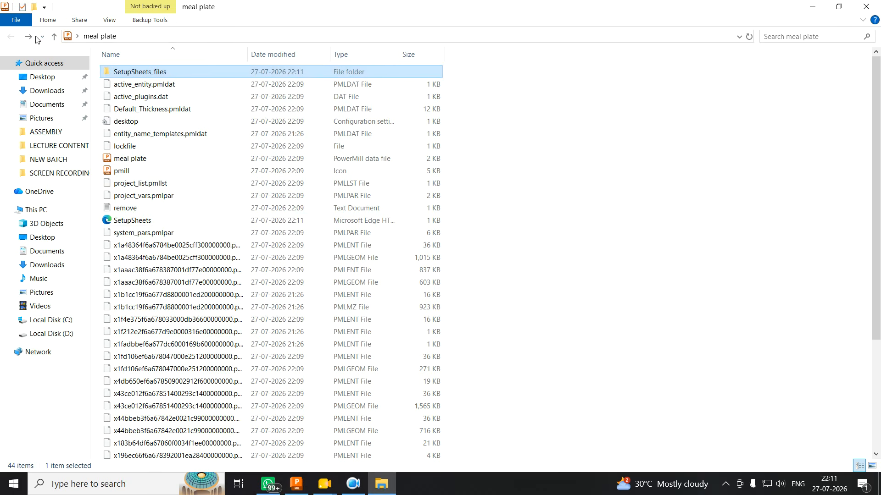
click(865, 7)
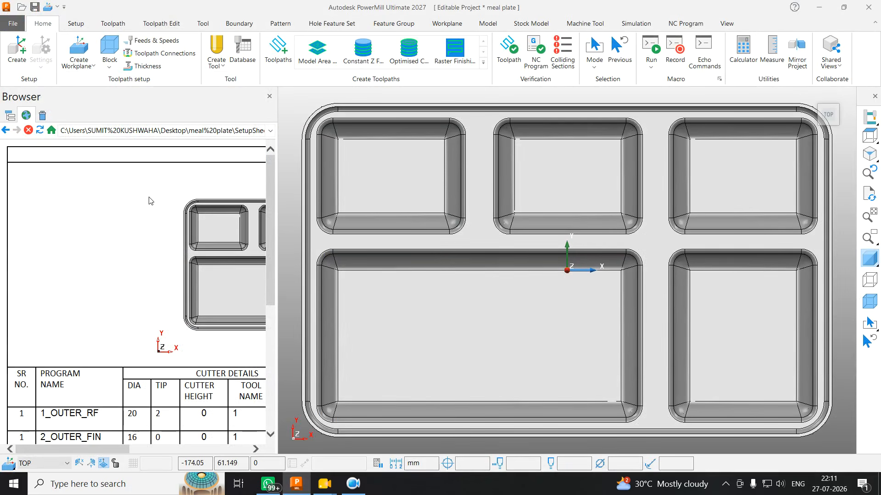
click(809, 9)
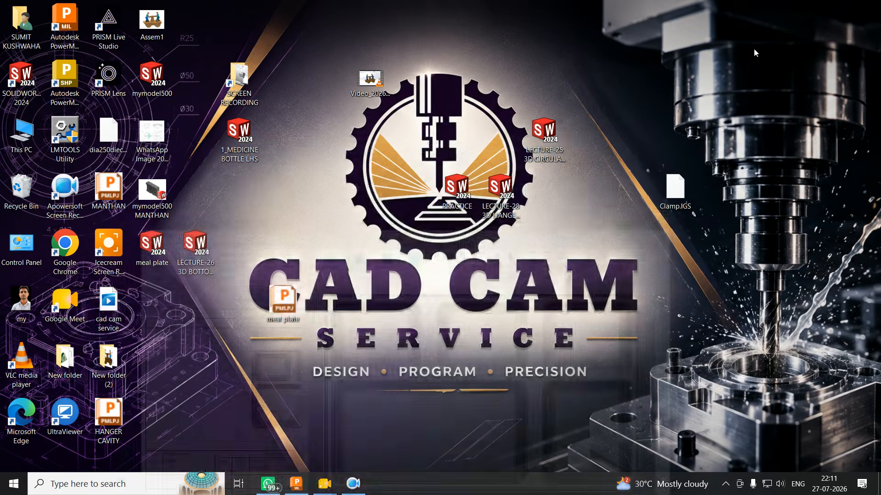
double_click(284, 302)
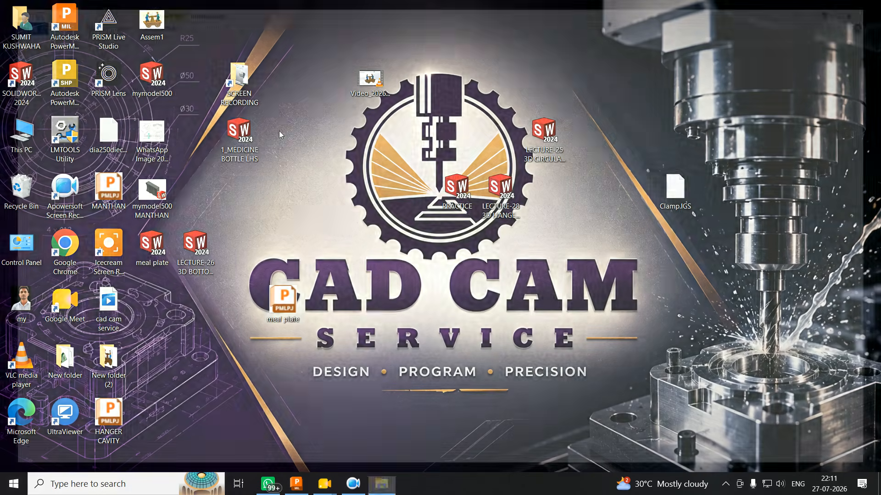
double_click(135, 73)
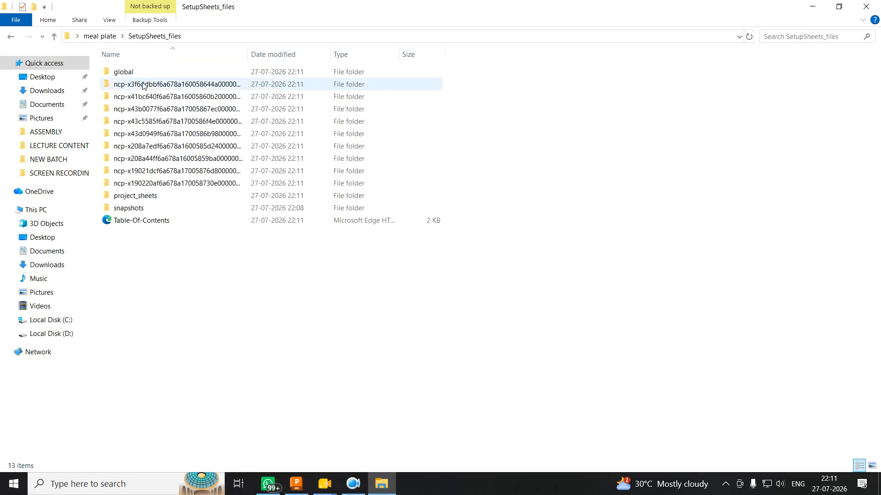
double_click(139, 196)
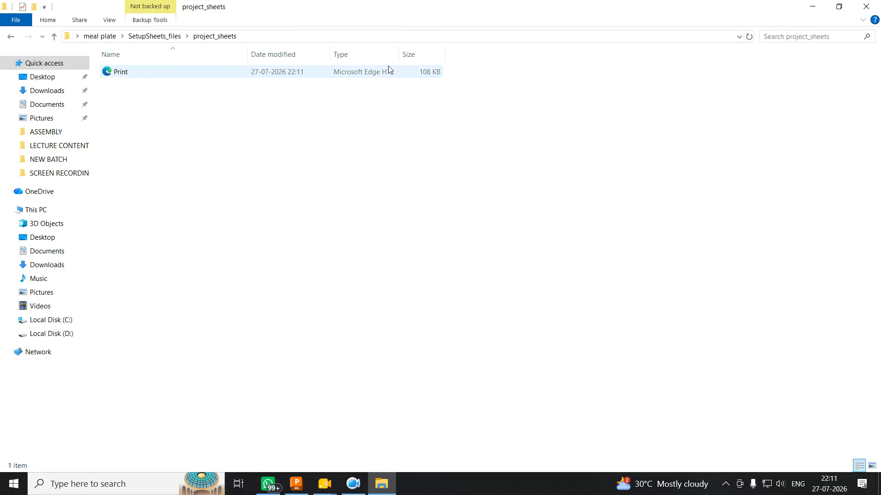
double_click(173, 74)
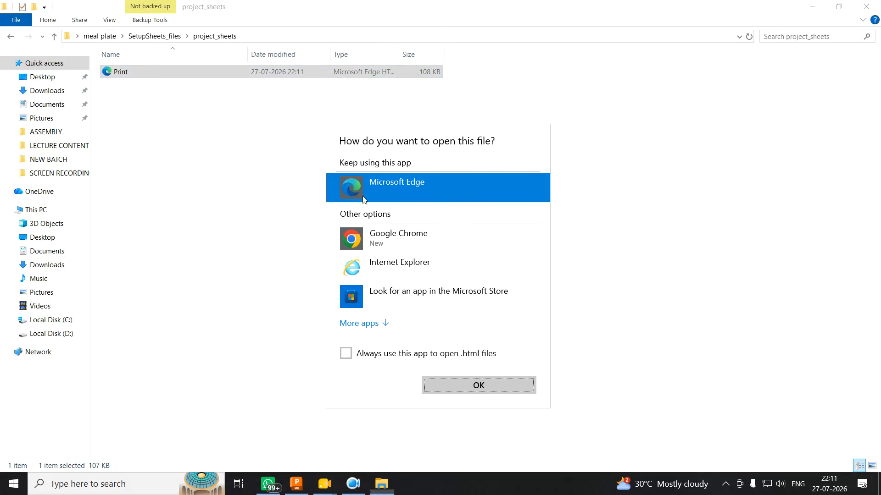
click(468, 389)
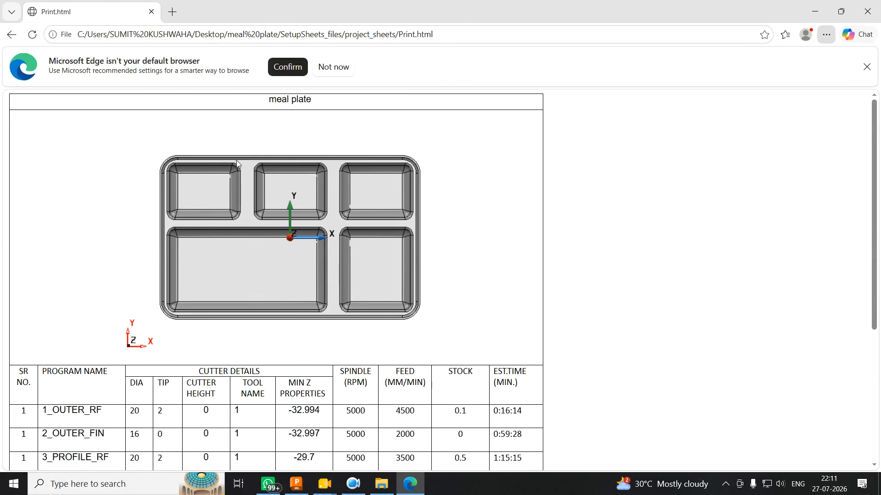
Examine the setup sheet's project title, snapshot, program names, and the cutter diameter and tip radius columns
drag(306, 99, 269, 99)
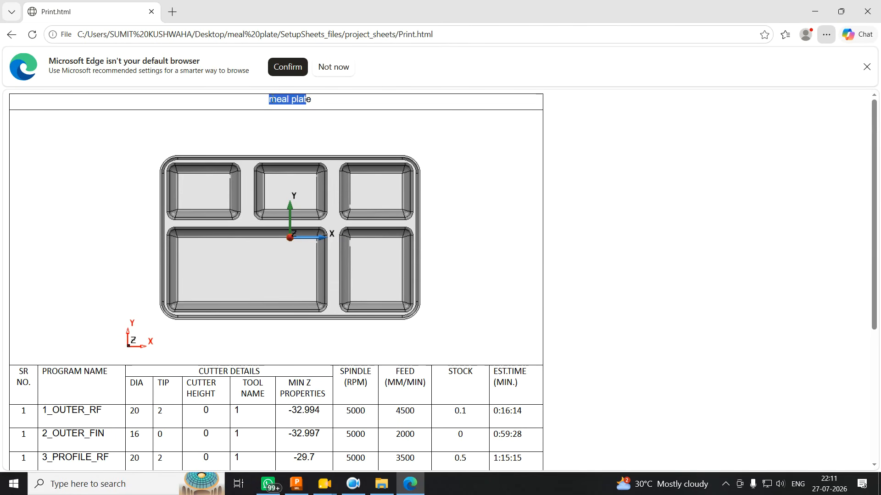
scroll(331, 252, down, 4)
scroll(290, 195, up, 4)
scroll(334, 194, down, 4)
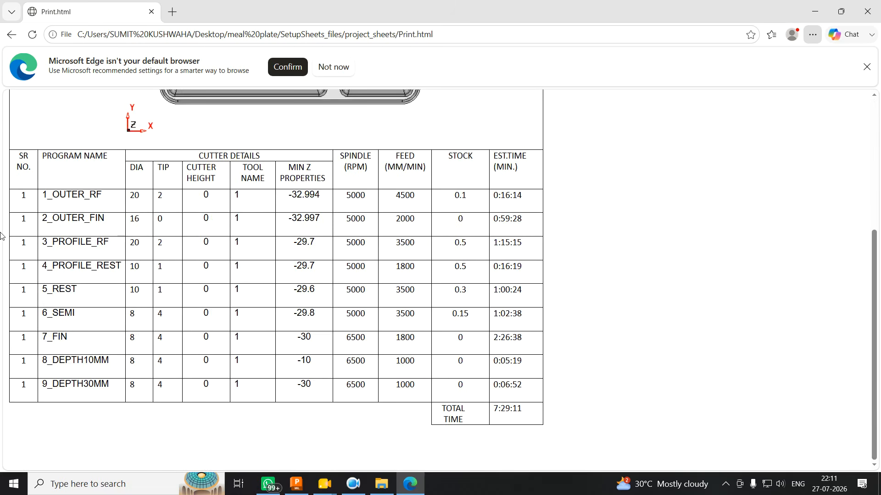
drag(45, 192, 114, 195)
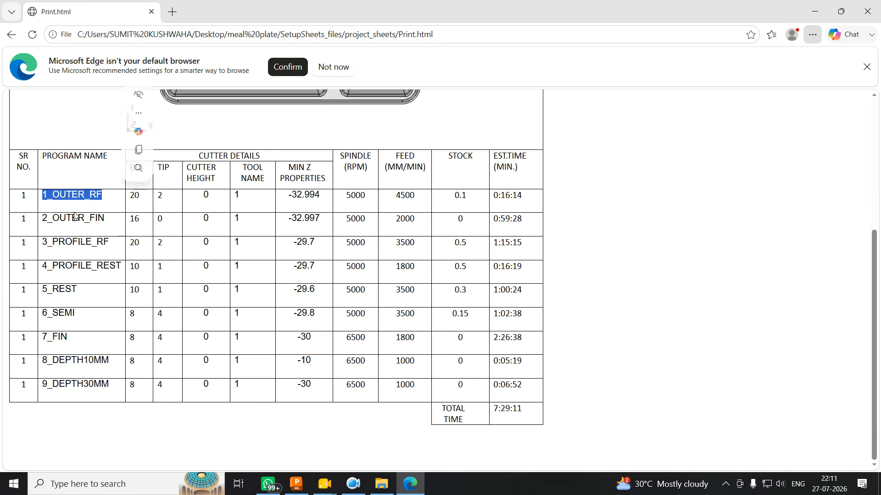
drag(43, 220, 120, 219)
drag(54, 245, 127, 244)
drag(59, 267, 135, 267)
drag(52, 288, 77, 289)
drag(52, 337, 135, 362)
drag(65, 385, 163, 386)
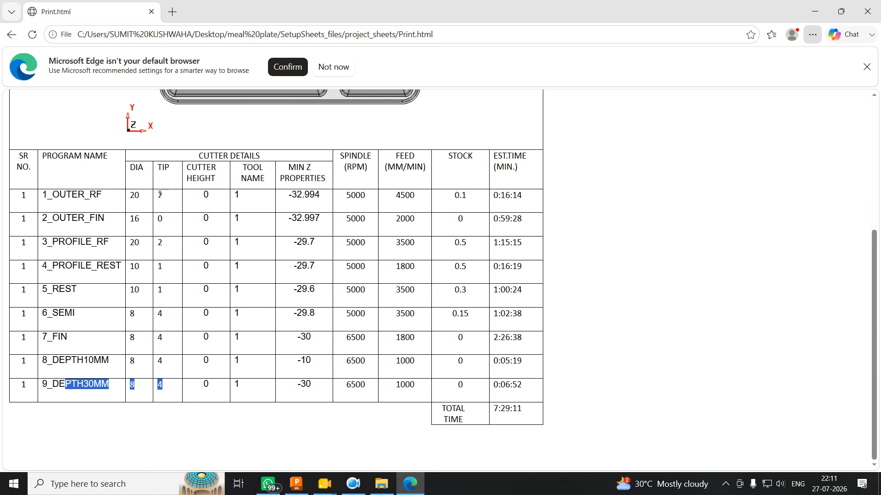
drag(142, 182, 105, 196)
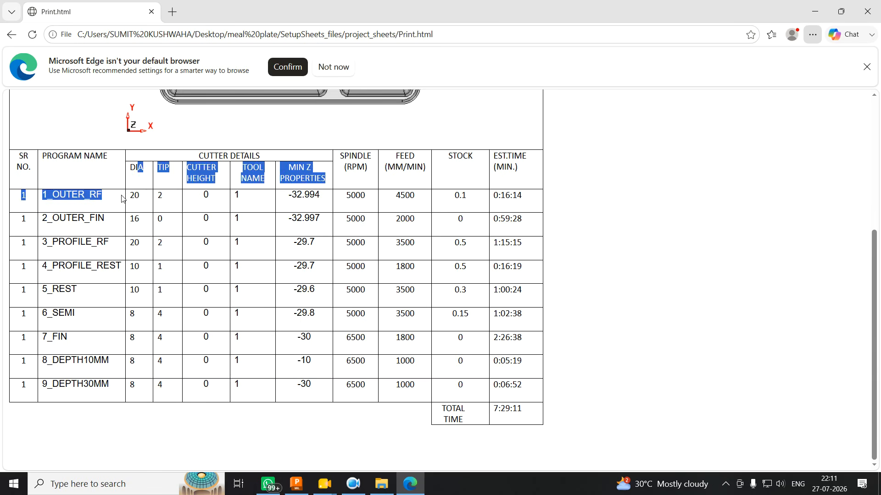
double_click(160, 196)
click(160, 371)
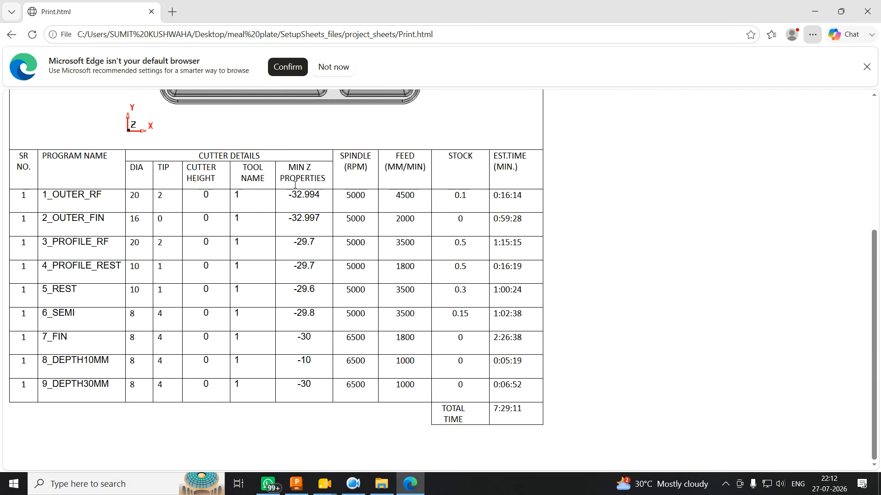
Examine the setup sheet's minimum Z values and total machining time, review the sheet from the top, and close it
drag(288, 201, 313, 387)
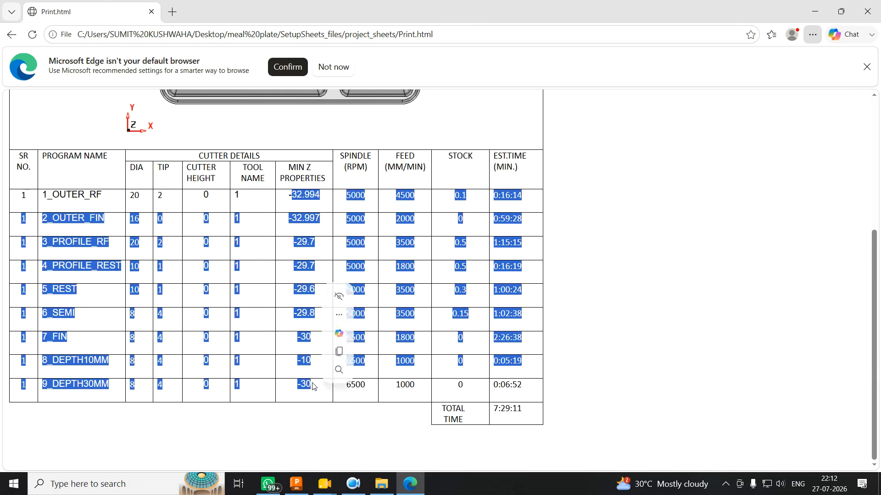
click(305, 352)
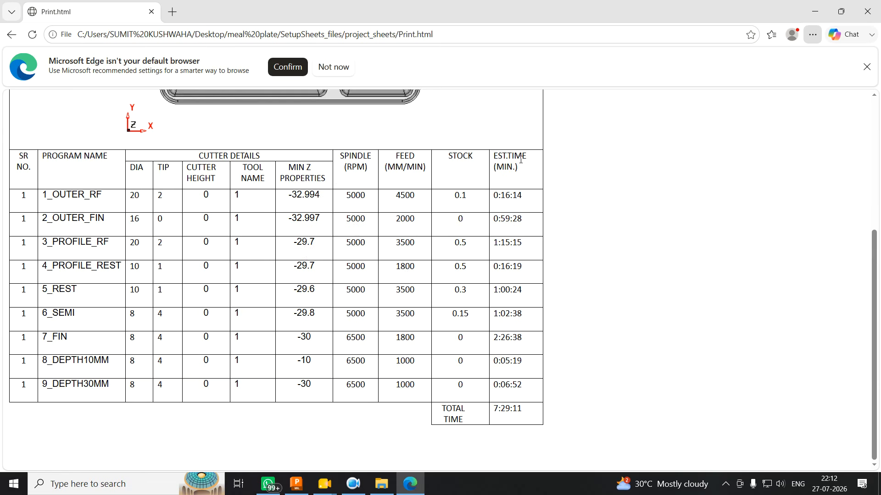
drag(522, 403, 446, 415)
scroll(312, 160, up, 5)
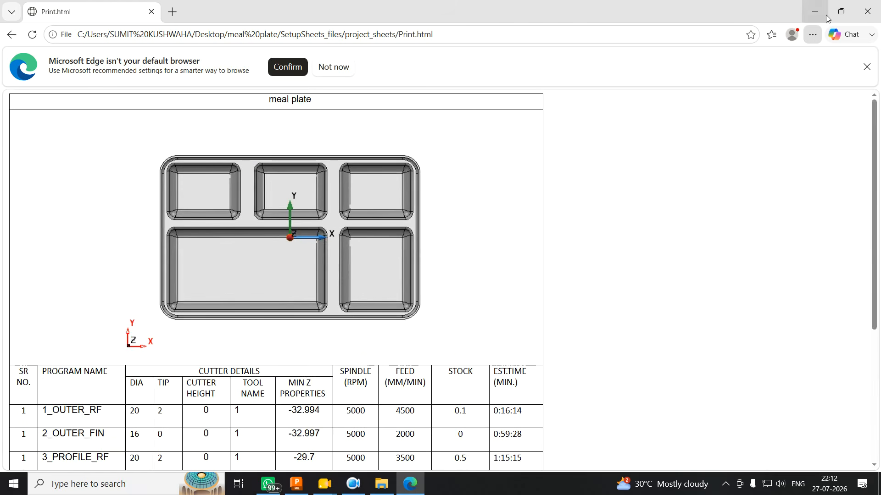
click(867, 11)
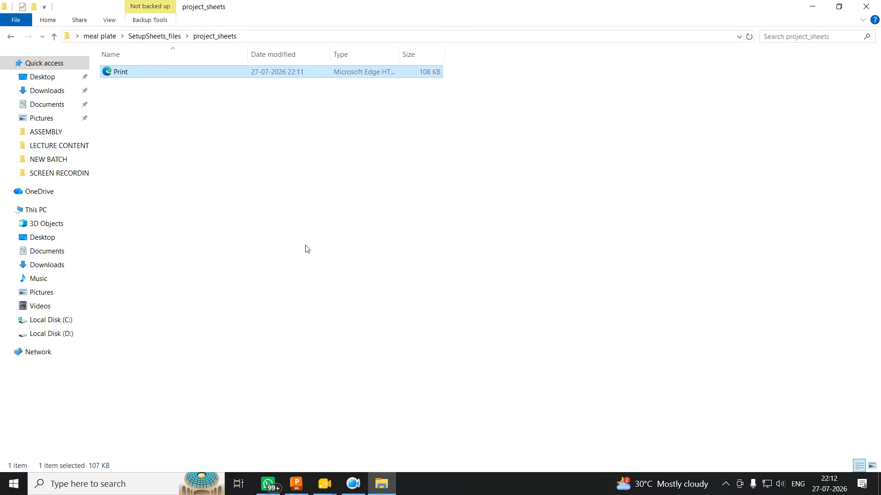
Switch to PowerMill, write all the NC programs to TAP files, and close the postprocessing information window
click(296, 484)
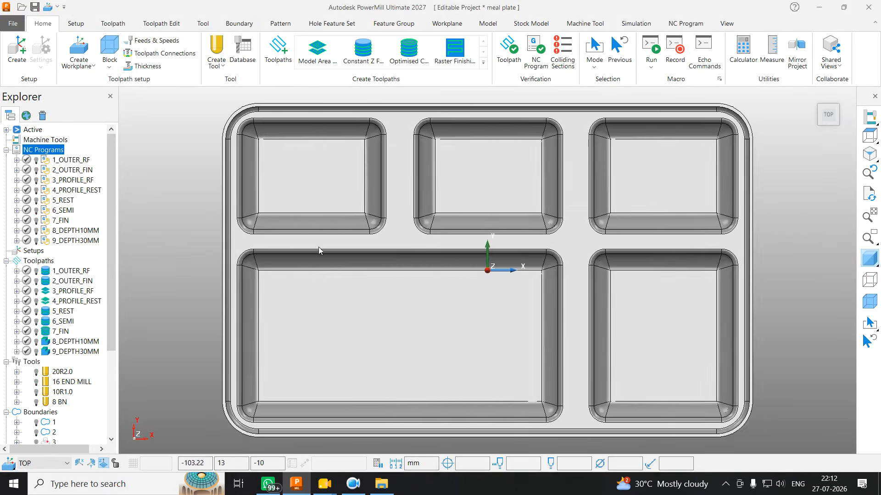
scroll(318, 247, down, 5)
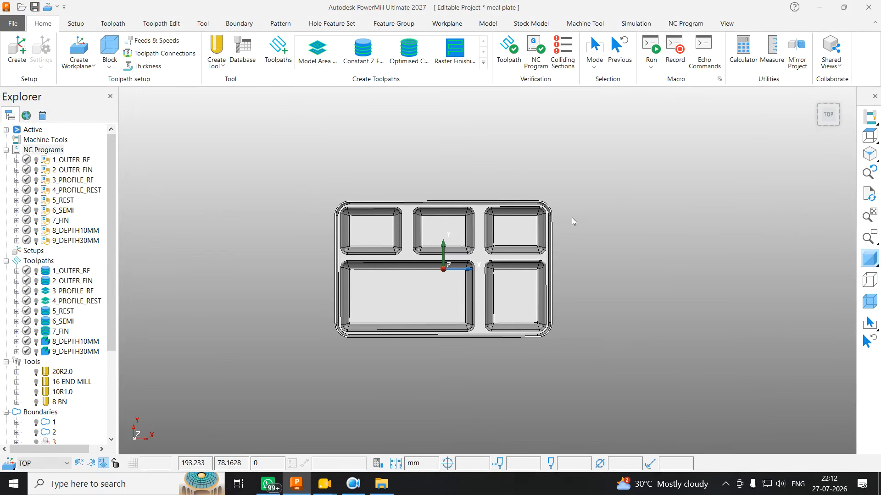
right_click(53, 152)
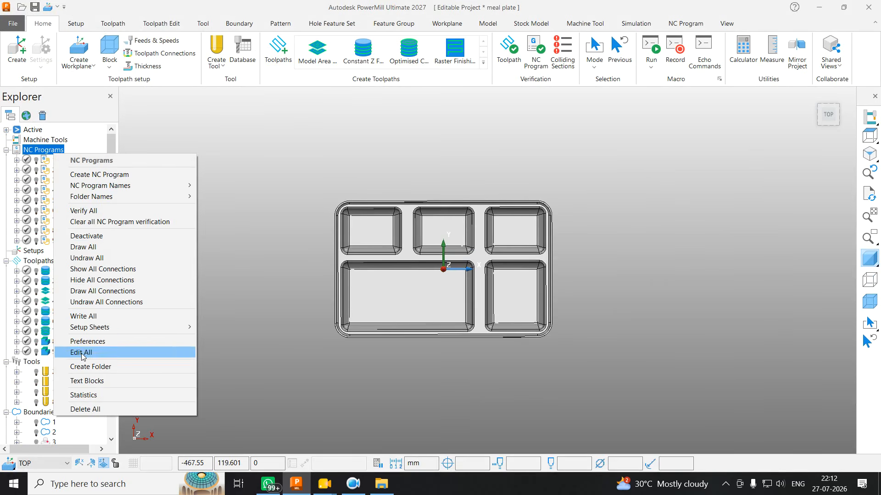
click(91, 317)
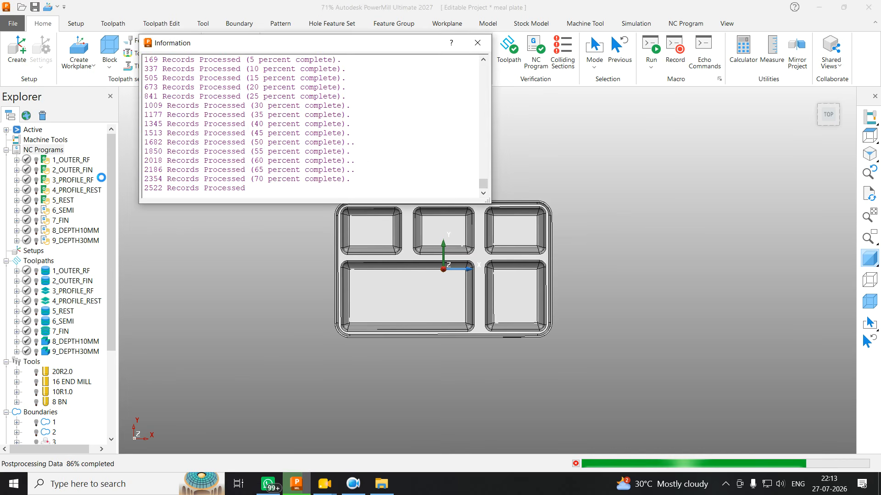
click(353, 484)
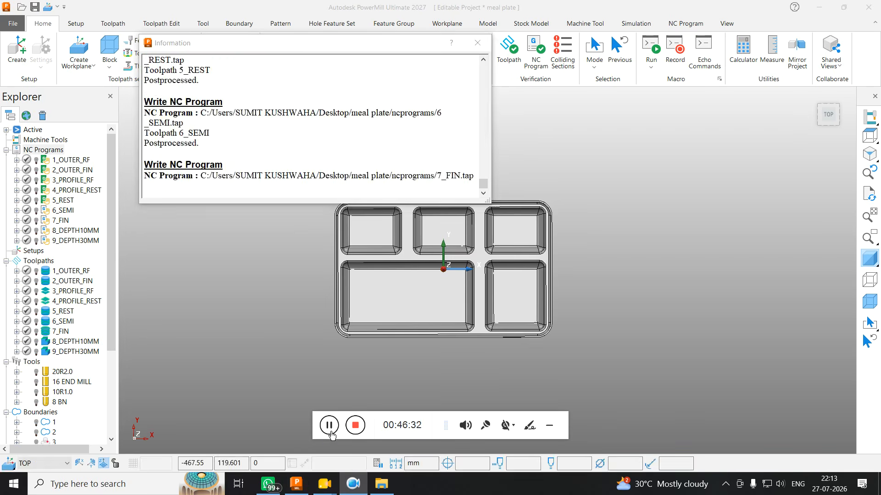
click(553, 427)
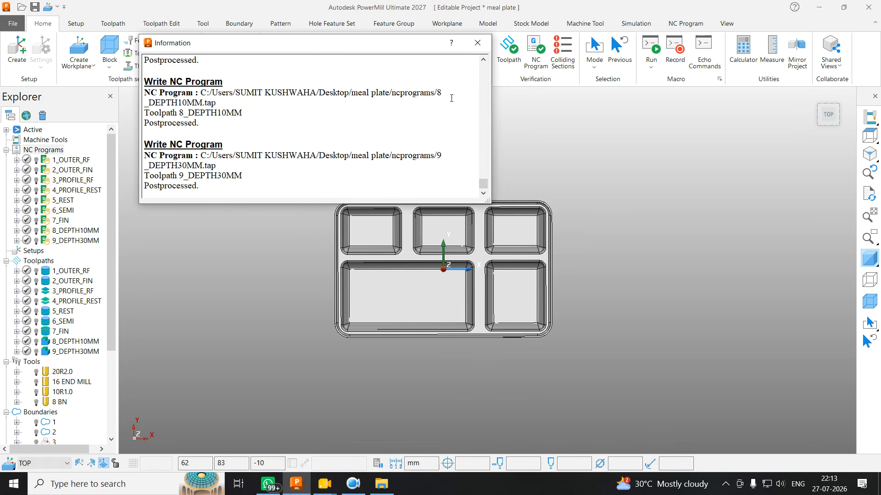
click(477, 42)
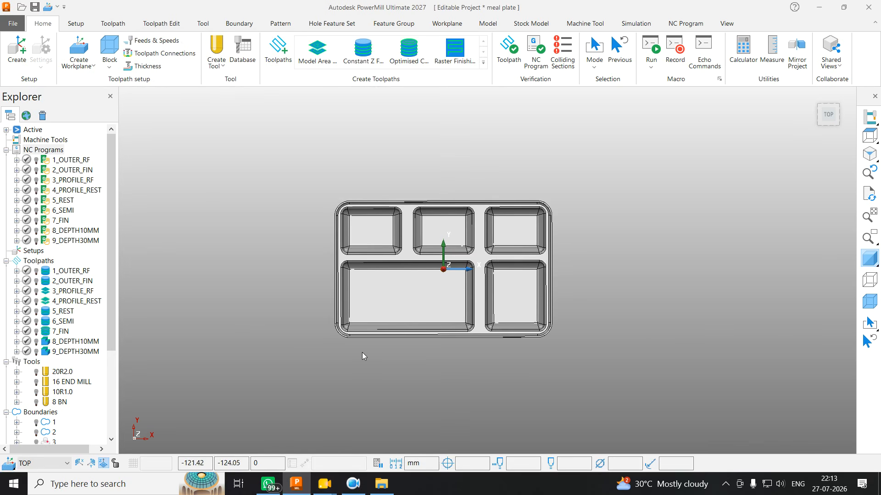
Switch to File Explorer and open the ncprograms folder inside the meal plate project folder
click(381, 484)
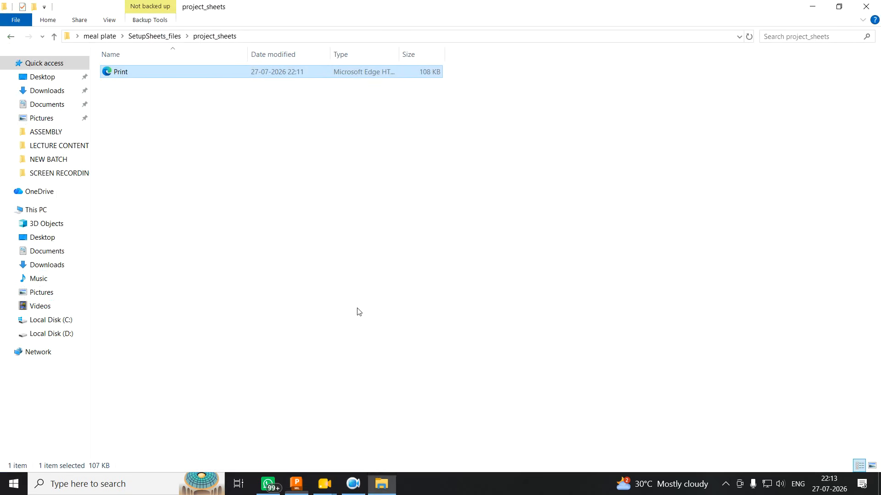
click(13, 40)
click(12, 41)
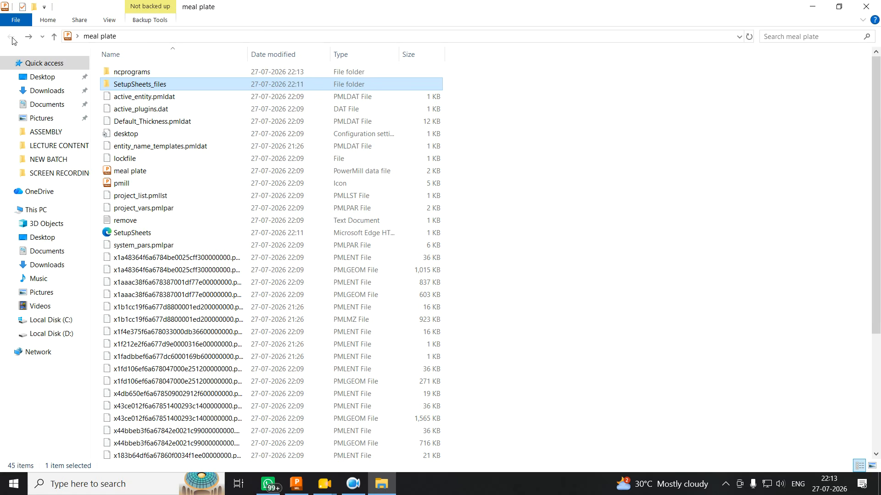
double_click(129, 73)
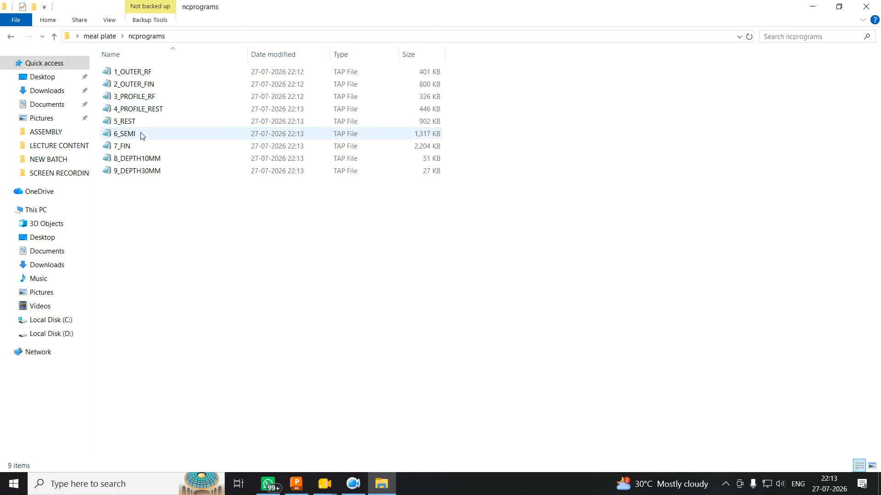
Open the 1_OUTER_RF TAP file, review its program header and tool list, close it, and return to PowerMill
double_click(135, 71)
scroll(232, 275, down, 7)
scroll(235, 280, up, 6)
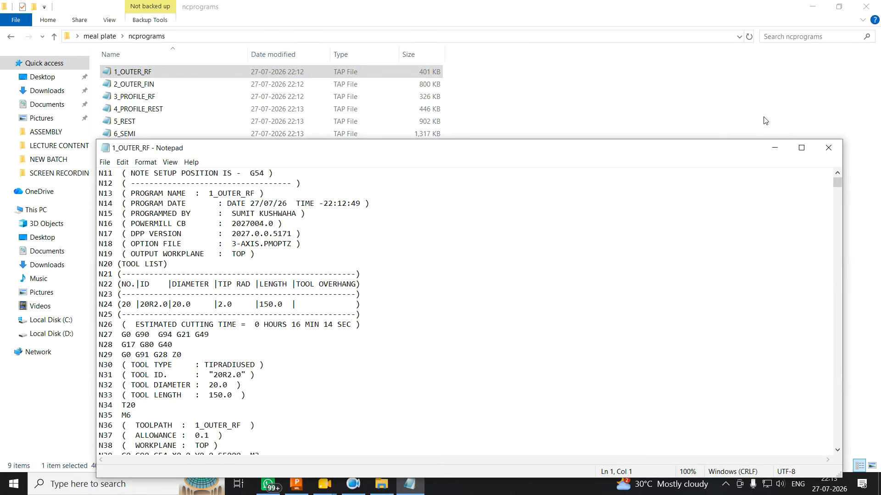
click(828, 148)
click(869, 5)
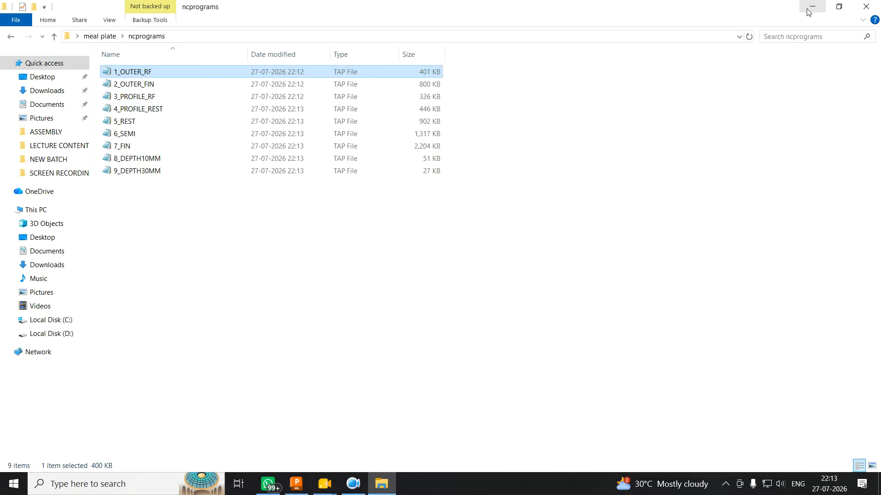
Calculate a box block from the model in the active workplane, with 0.01 tolerance and 0.0 expansion, and accept it
middle_drag(521, 354, 630, 205)
click(870, 302)
click(108, 50)
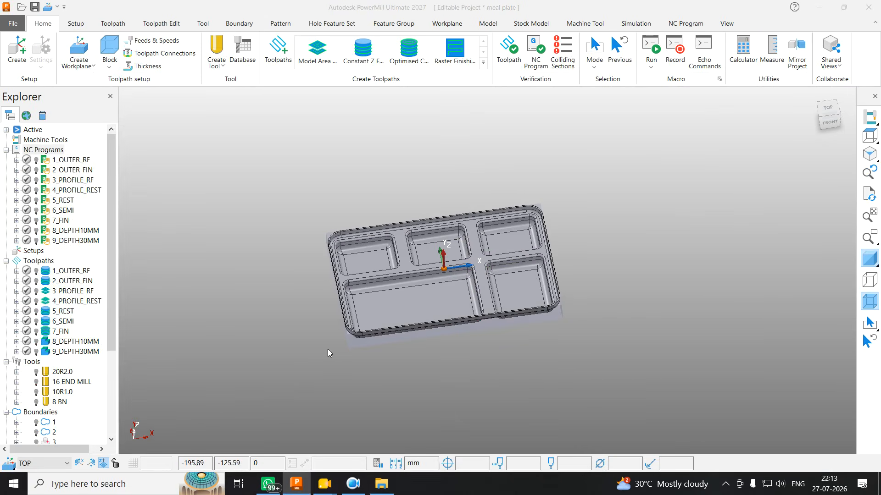
click(191, 297)
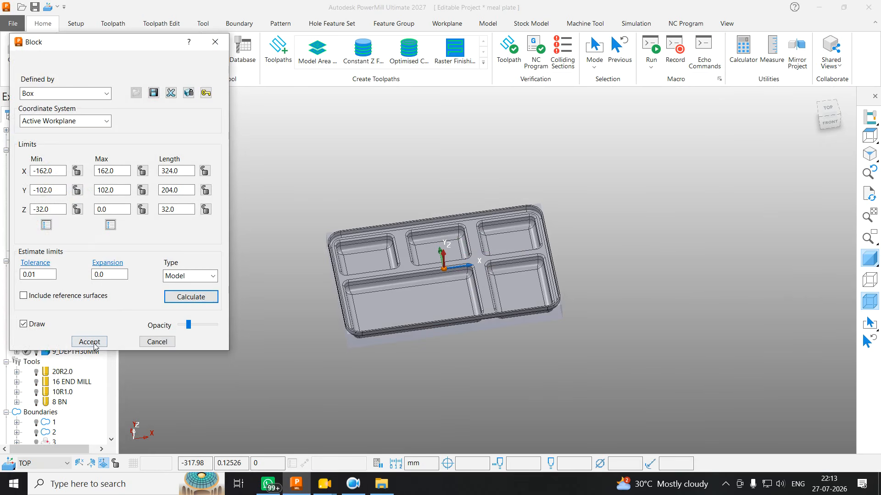
click(90, 342)
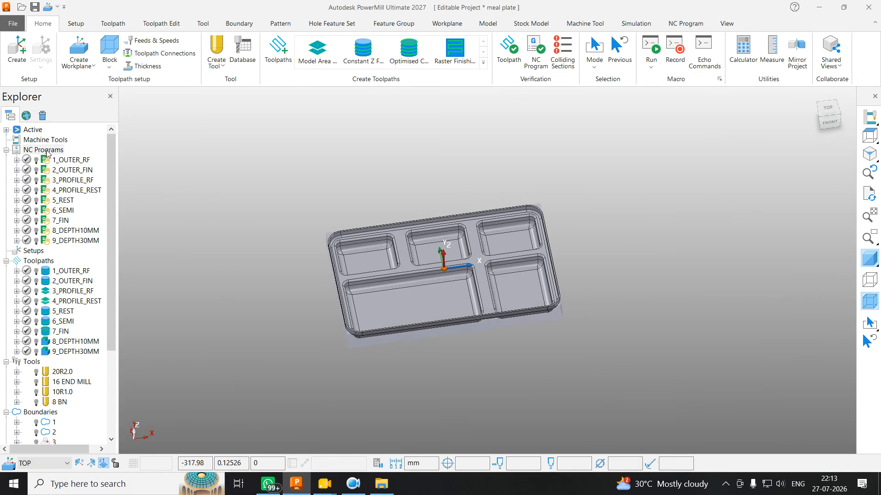
Delete all existing NC programs and create a single NC program named 1 containing all the toolpaths, with TOP as output workplane
right_click(47, 153)
click(97, 410)
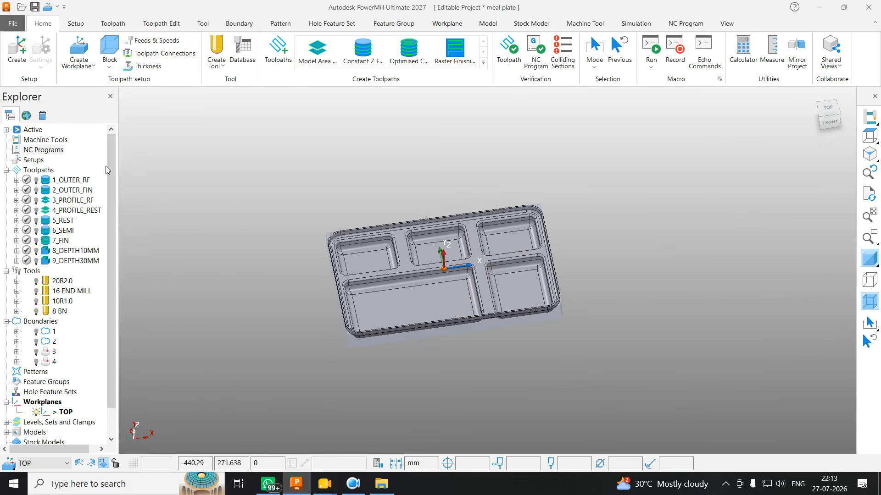
right_click(47, 150)
click(115, 173)
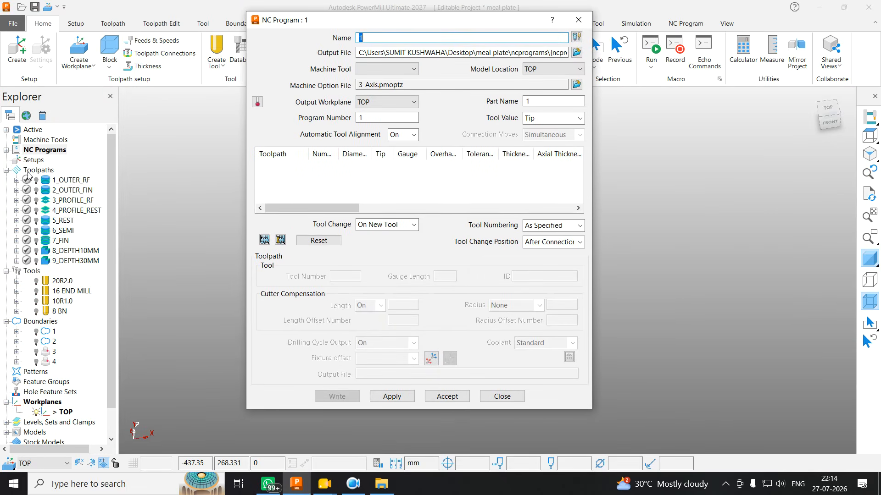
right_click(32, 171)
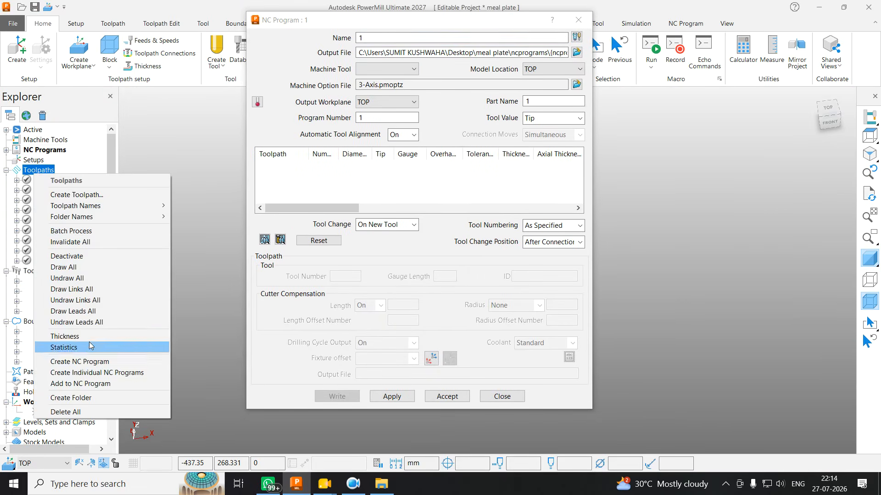
click(79, 388)
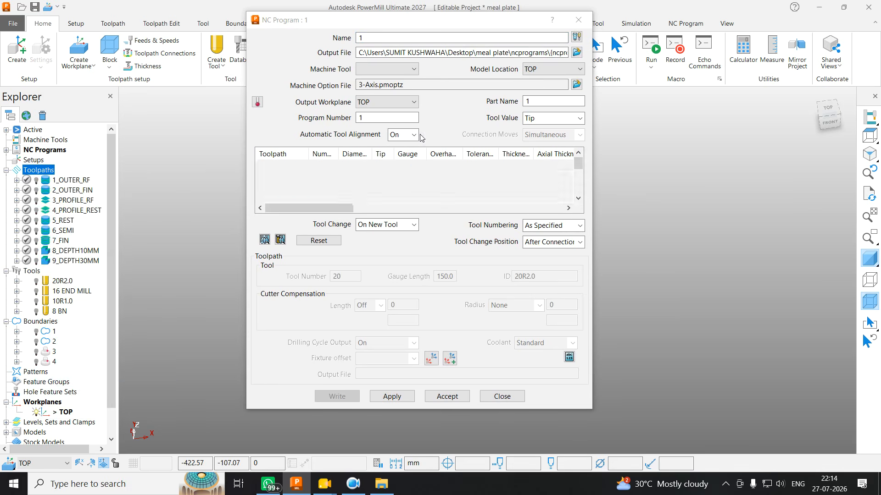
click(446, 396)
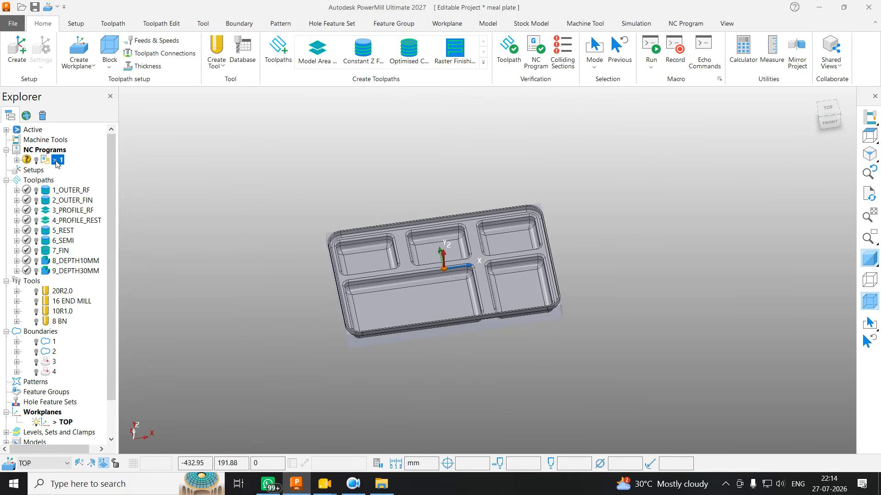
Load NC program 1 for simulation, set the control speed to as fast as possible, and turn on ViewMill
right_click(58, 161)
click(100, 106)
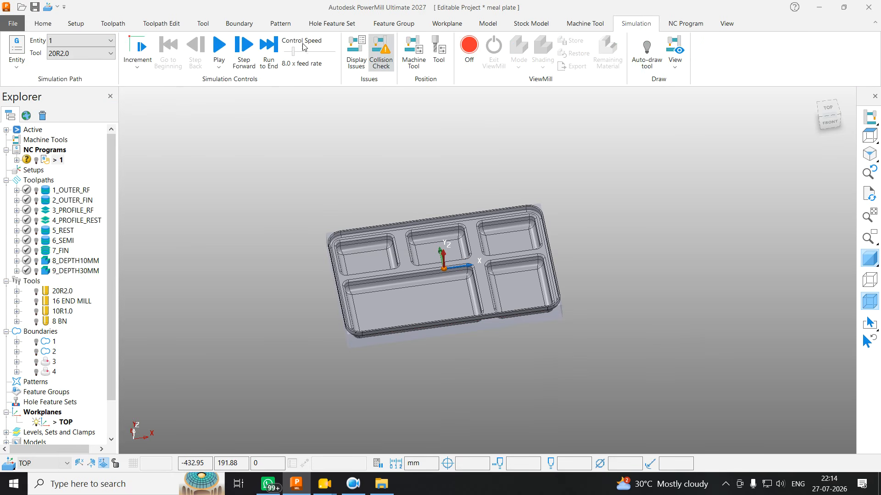
drag(294, 55, 337, 52)
click(478, 71)
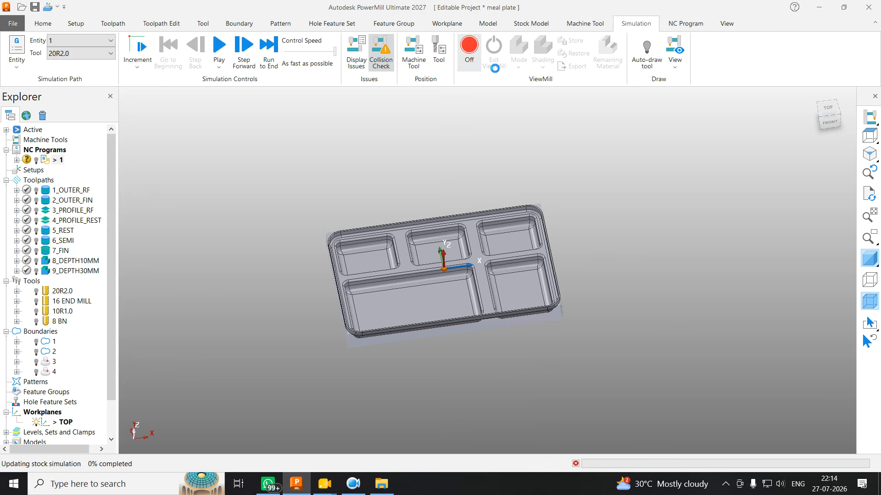
Set the ViewMill mode to Rotatable and its shading to Rainbow
click(518, 53)
click(539, 120)
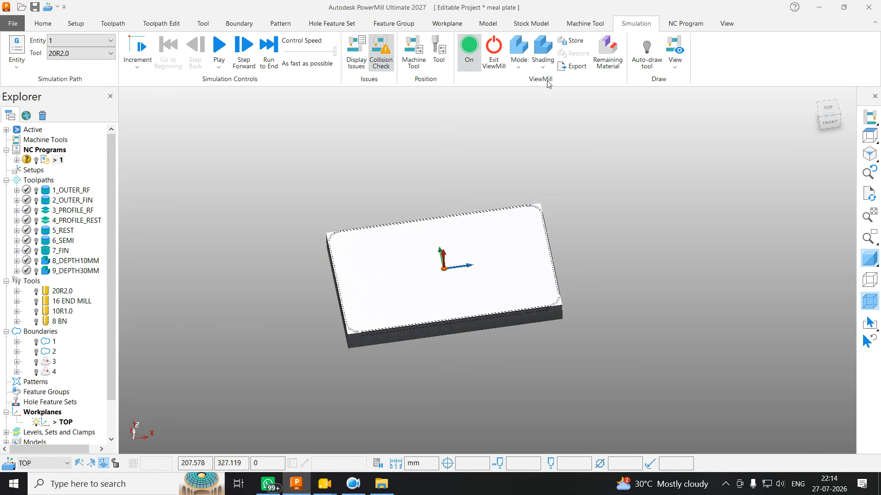
click(543, 58)
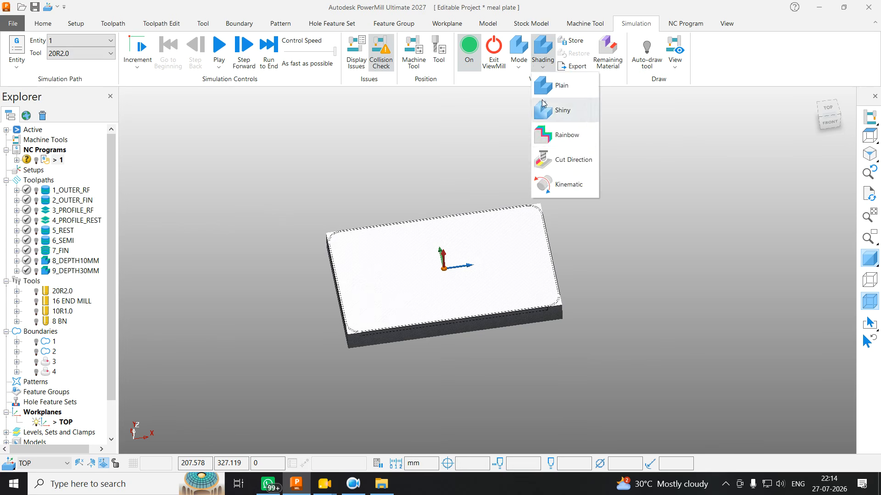
click(553, 134)
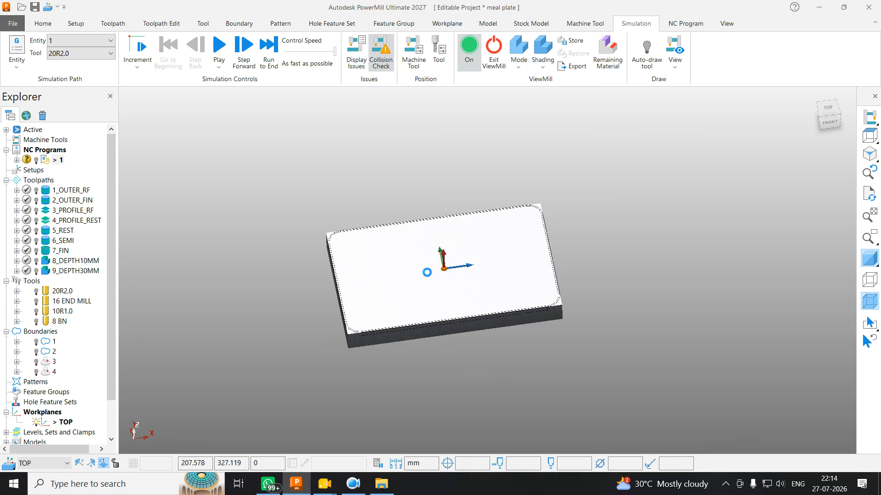
scroll(428, 273, down, 2)
scroll(437, 276, up, 5)
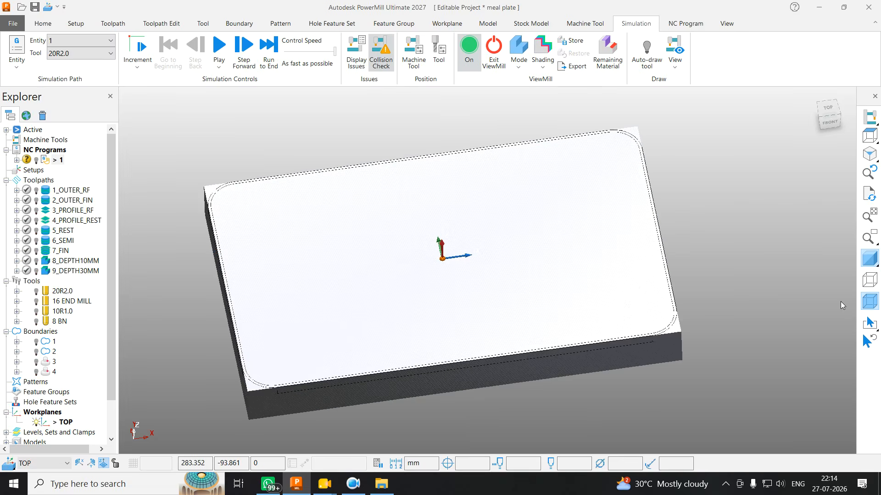
Switch the ViewMill mode to Fixed direction, run the simulation of NC program 1, and stop it partway through
click(519, 55)
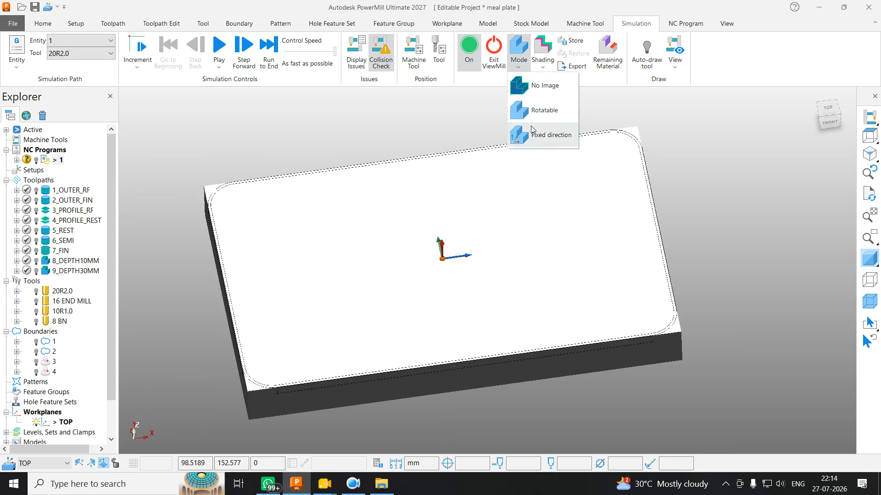
click(539, 138)
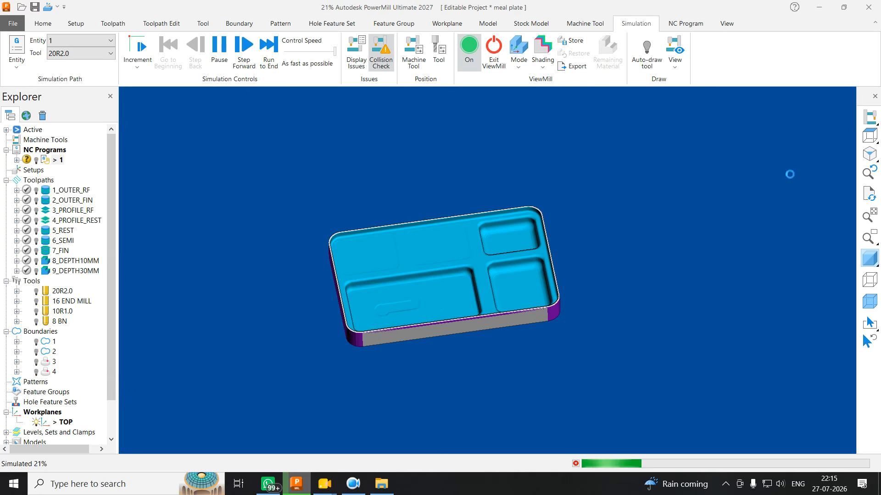
click(636, 67)
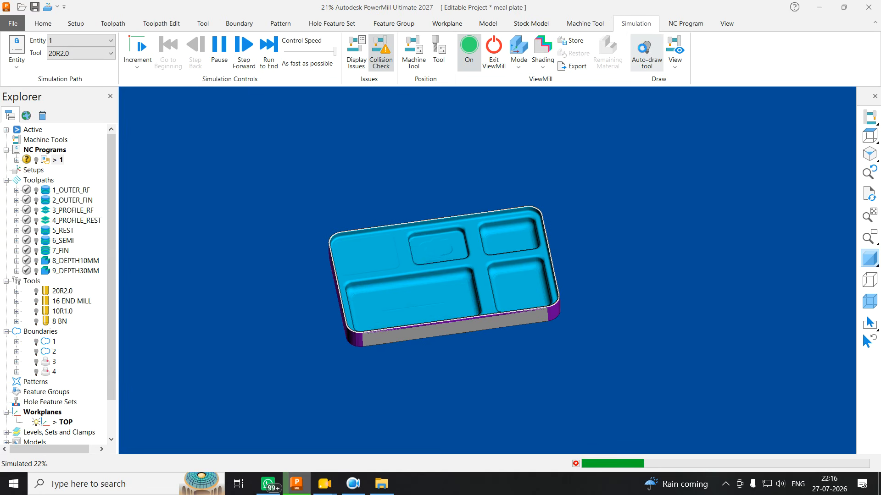
click(647, 52)
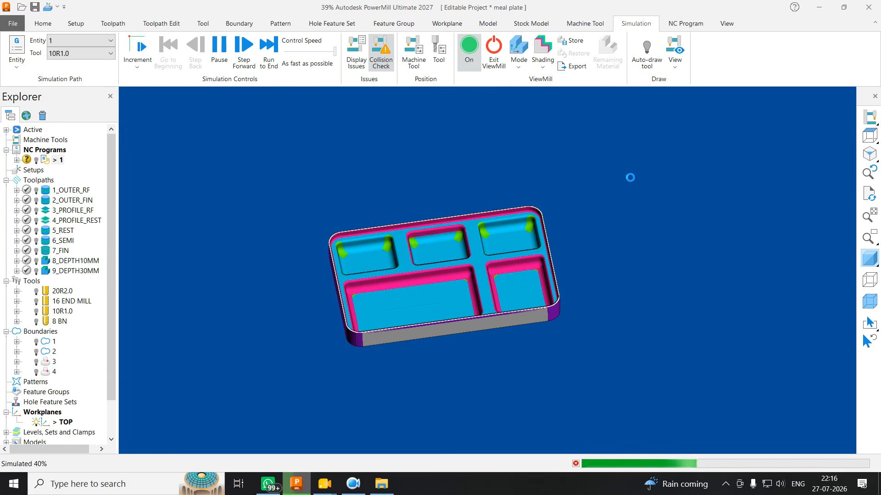
key(Escape)
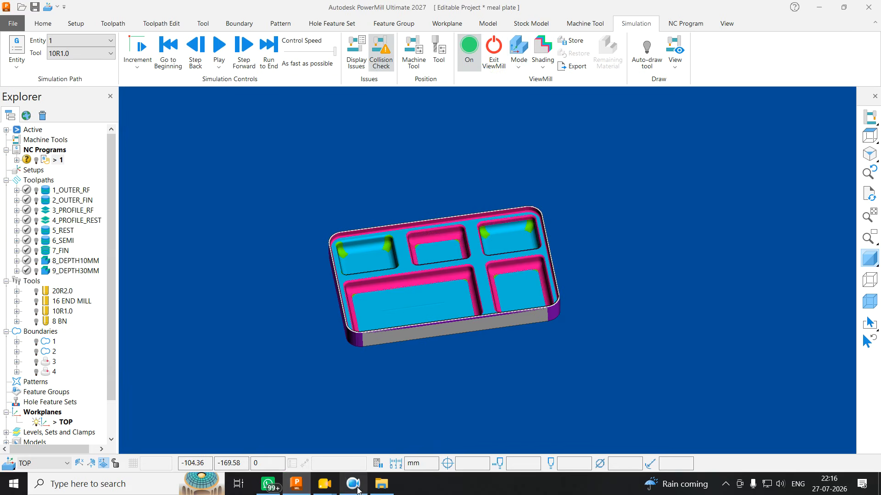
click(353, 482)
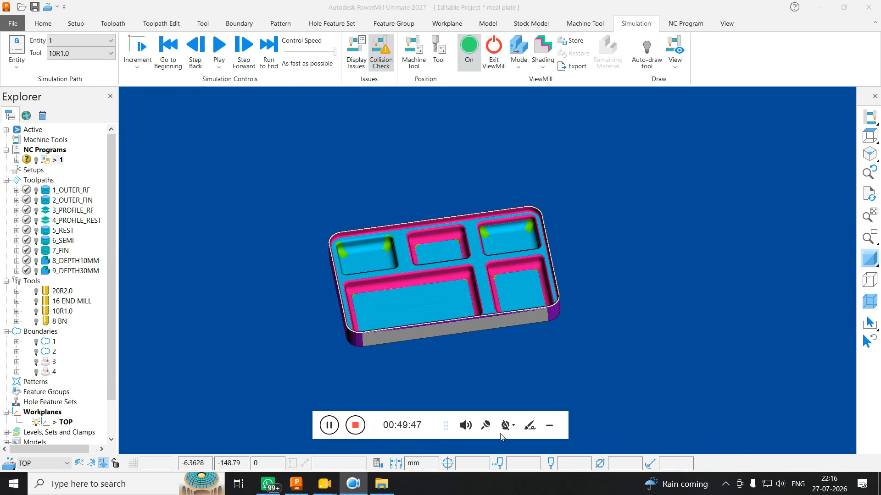